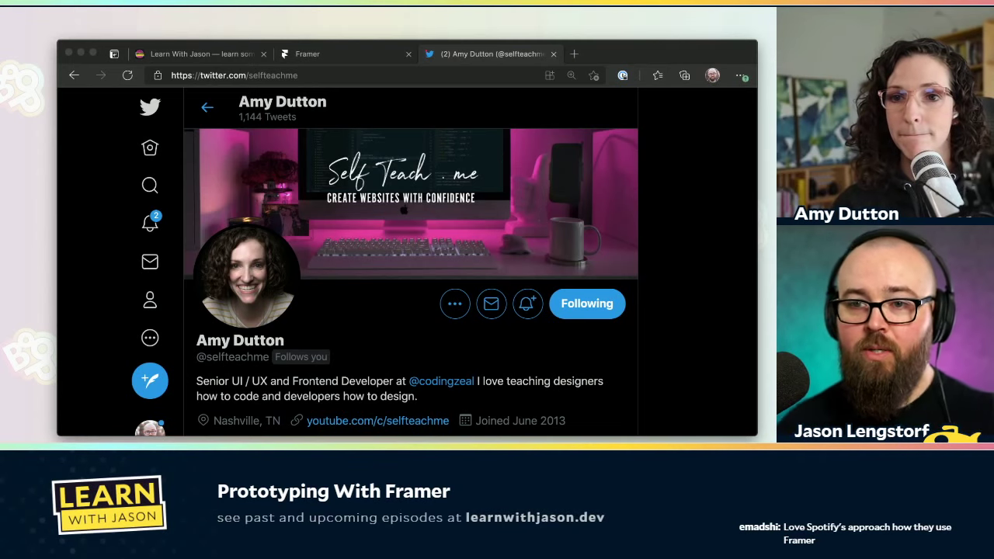
- Copy the guest's Twitter profile address to share
click(339, 76)
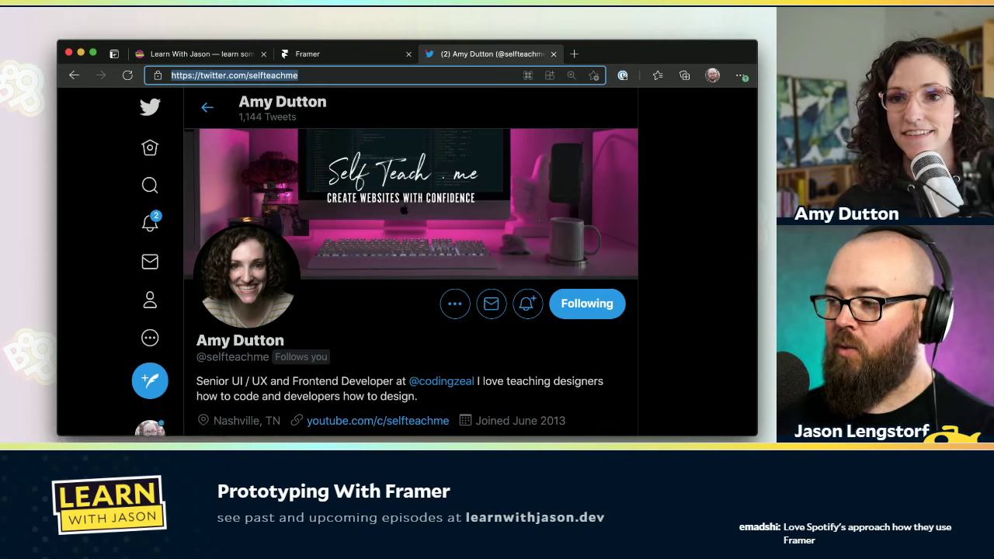
key(super+Tab)
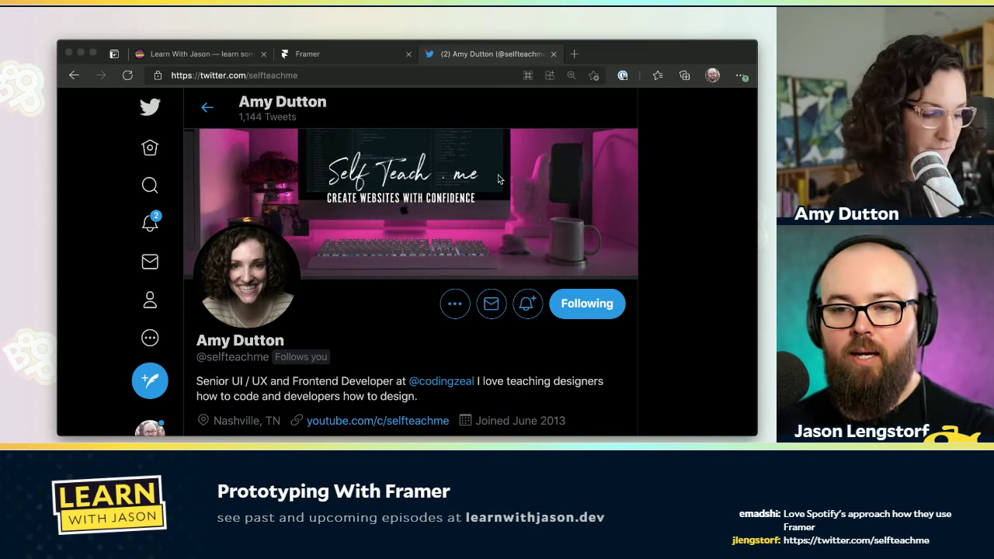
scroll(473, 280, down, 1)
scroll(358, 217, up, 1)
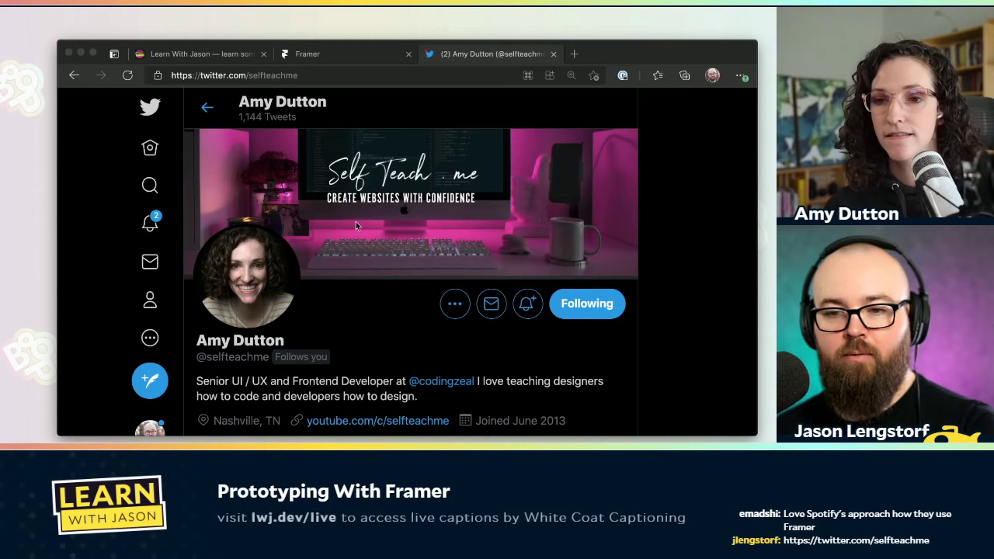
- Open the youtube.com channel linked in the guest's profile bio
scroll(355, 221, down, 1)
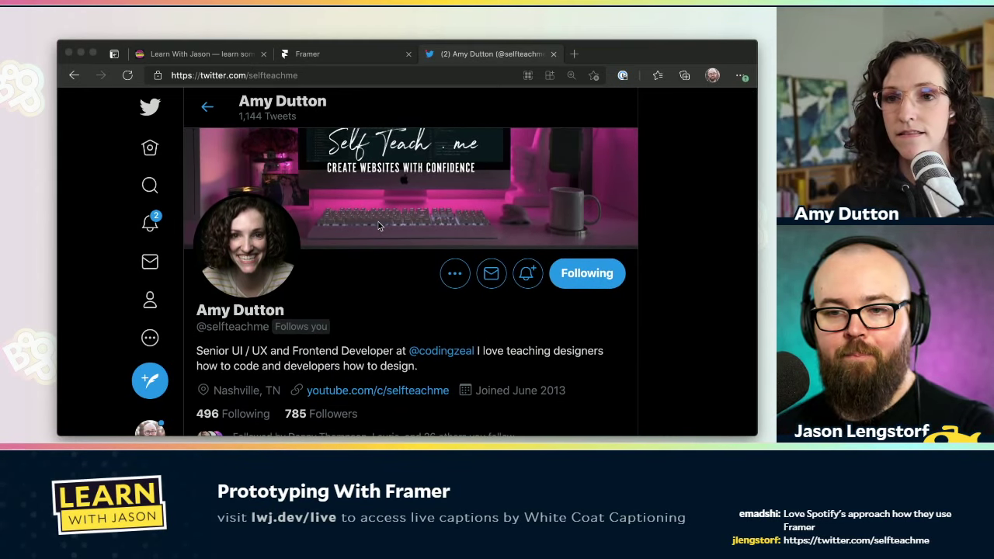
scroll(390, 217, up, 1)
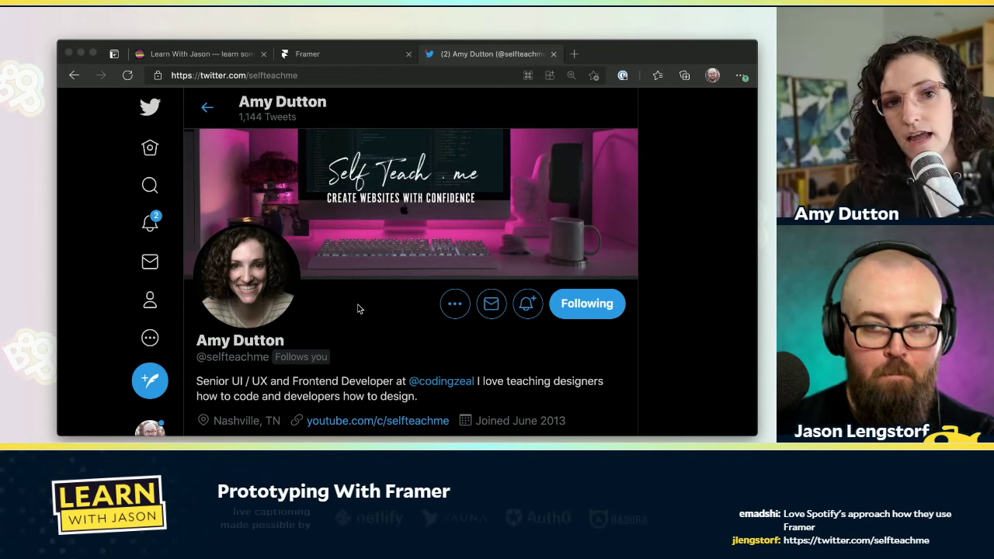
click(374, 421)
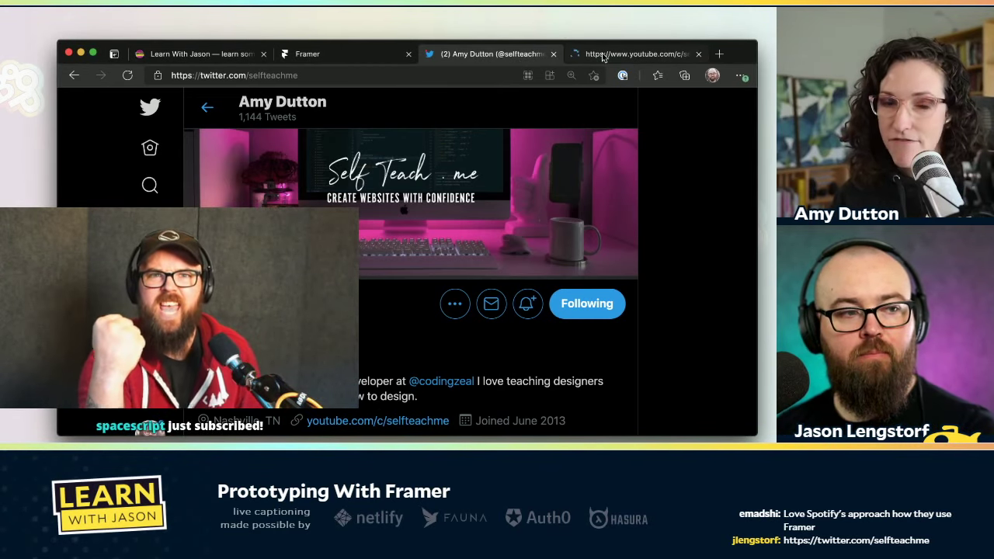
- Copy the Self Teach Me channel address, then enter compressed.fm in a new tab
click(603, 55)
click(422, 74)
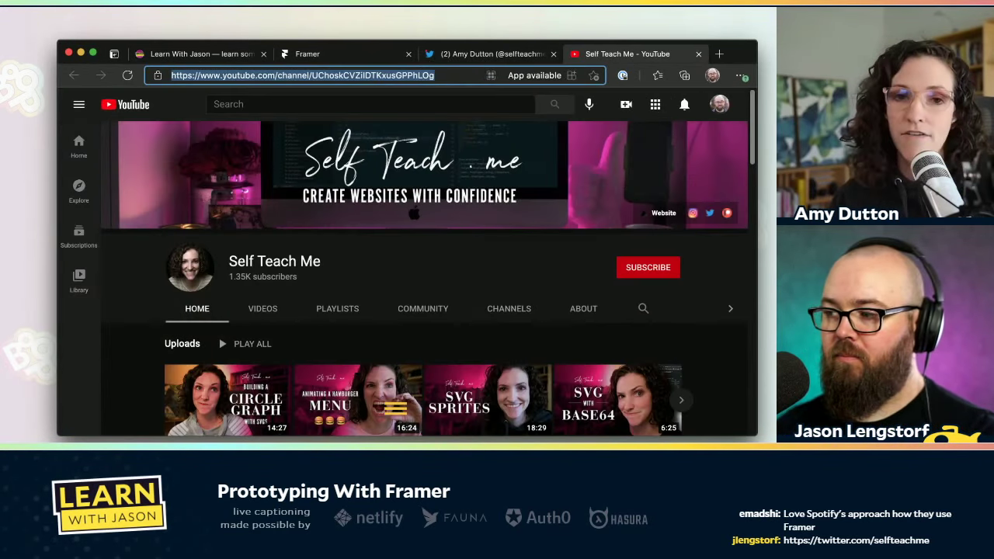
key(super+Tab)
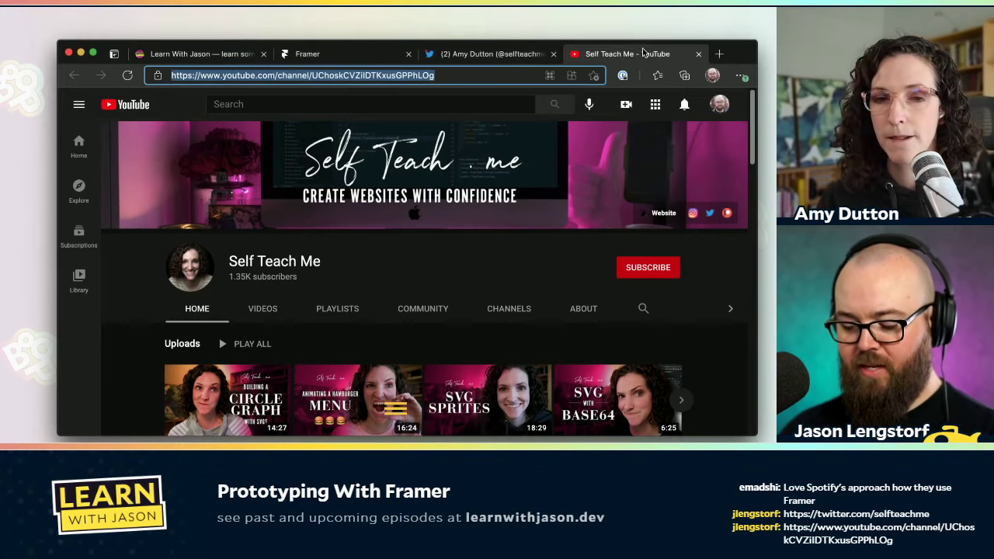
key(ctrl+t)
text(compressed)
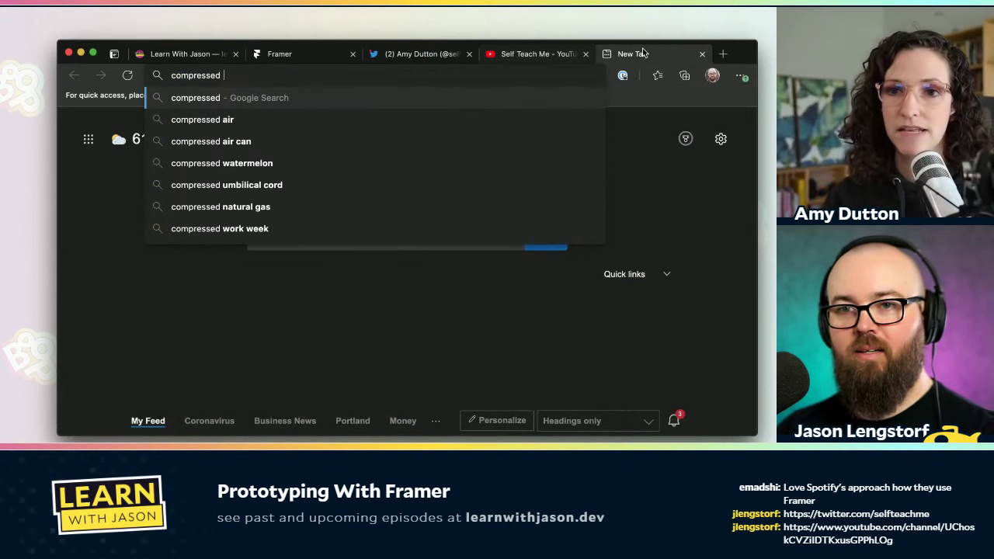
text(.fm)
- Load the compressed.fm podcast site and select its address to copy
key(Return)
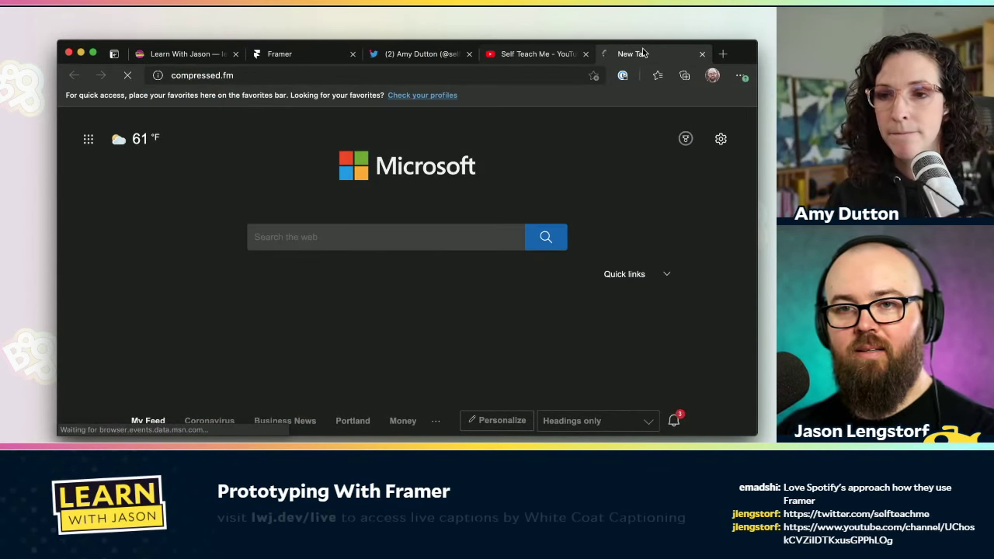
key(super+l)
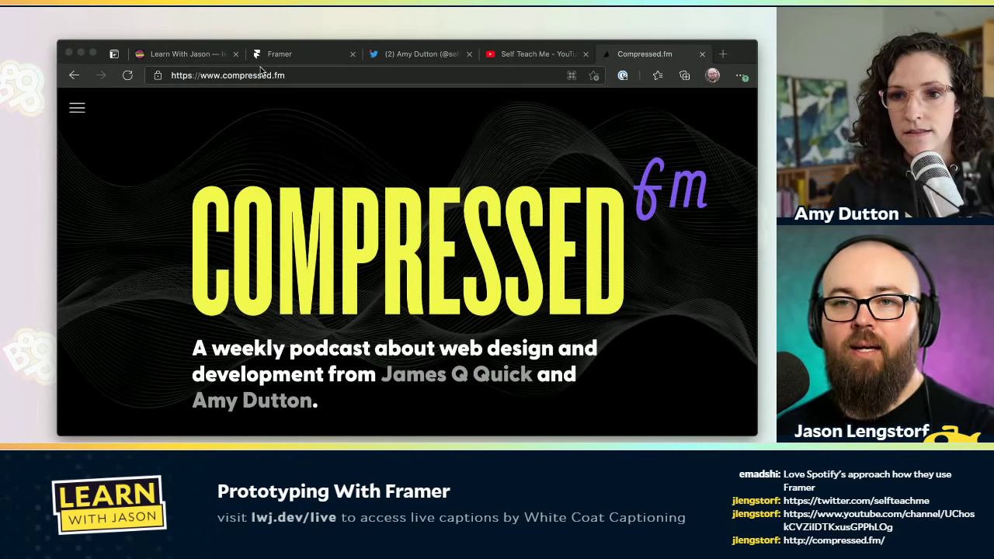
click(176, 61)
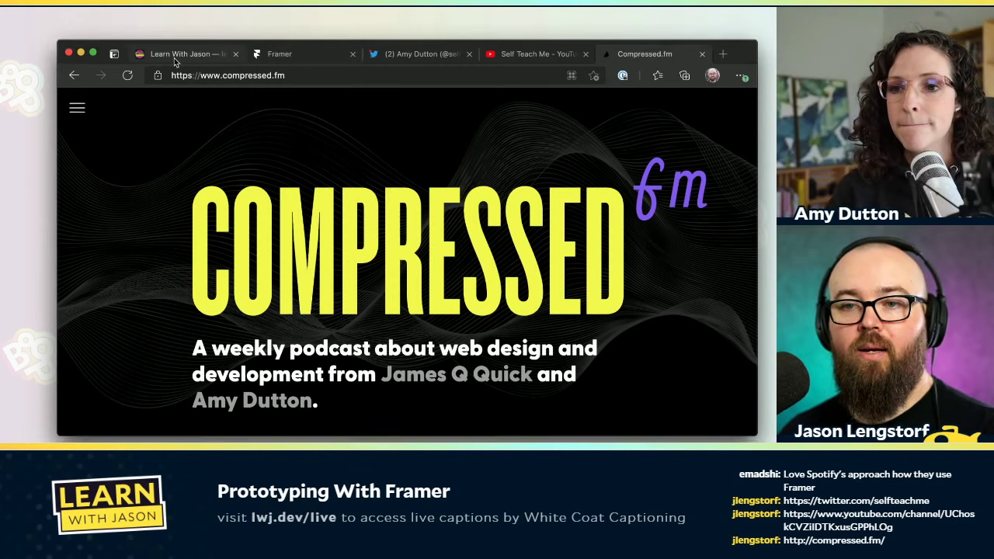
- Copy the learnwithjason.dev homepage address to share
scroll(440, 200, down, 5)
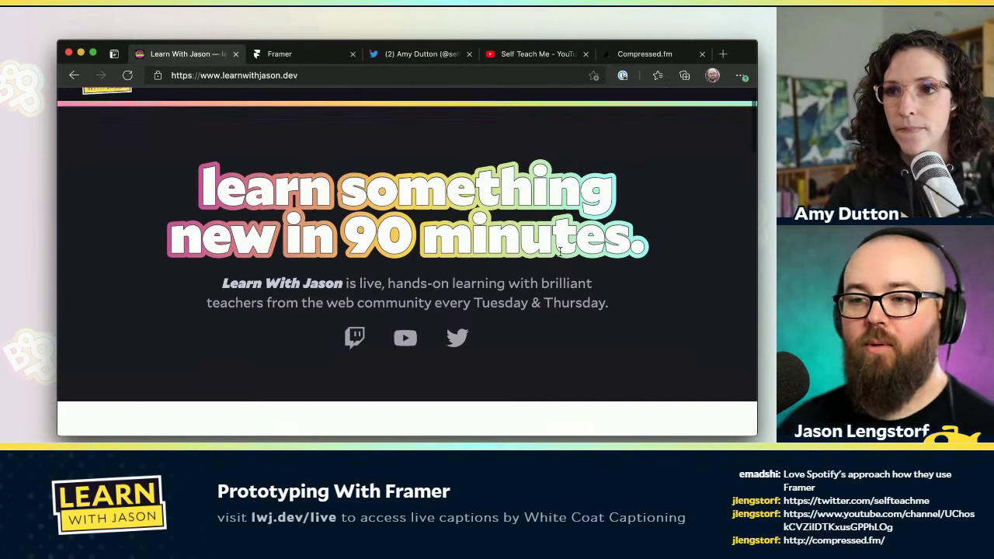
scroll(561, 253, up, 4)
scroll(699, 294, down, 5)
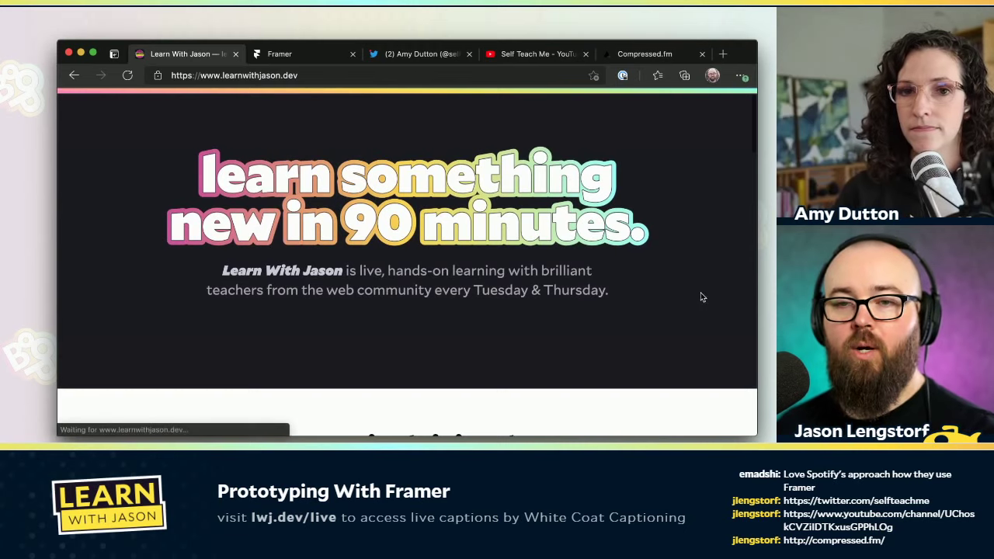
scroll(699, 313, down, 4)
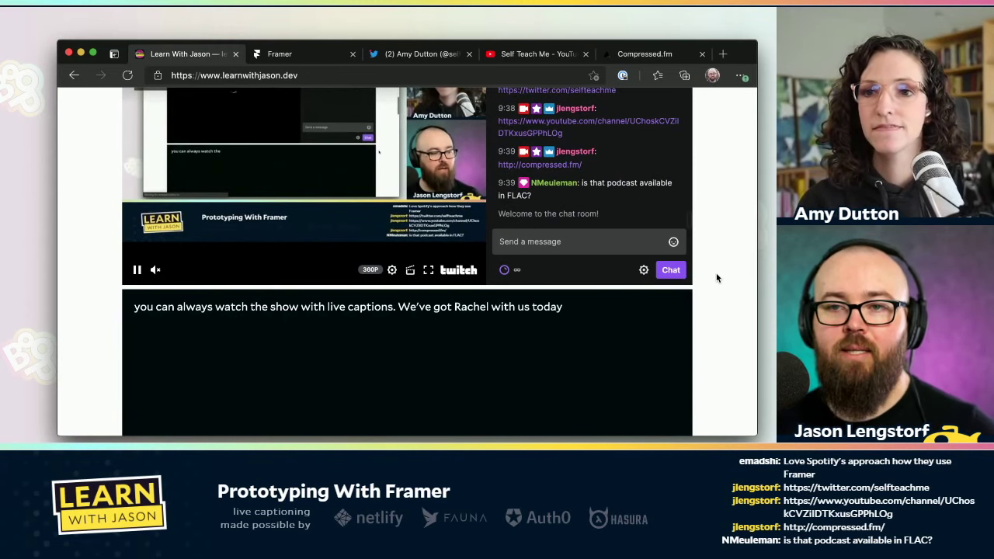
click(498, 74)
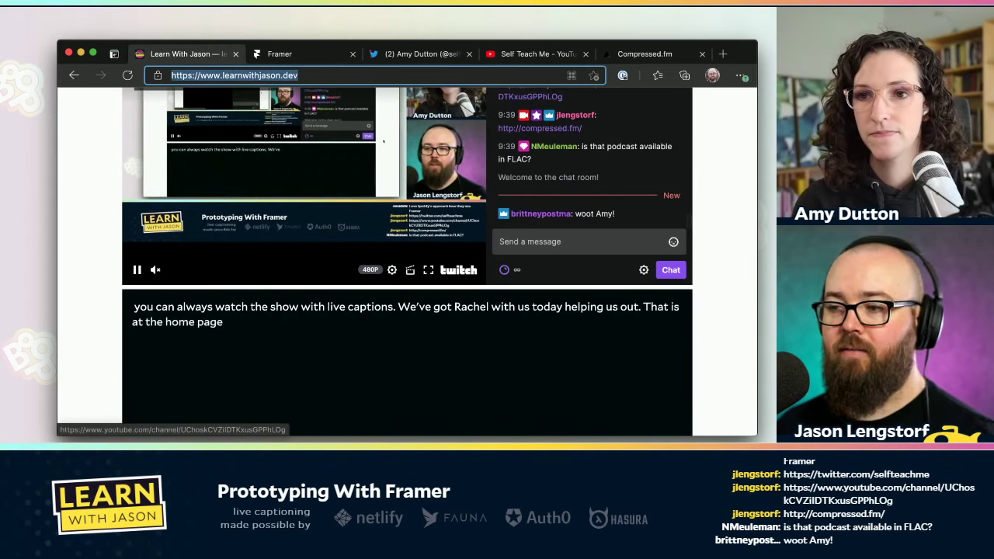
key(super+Tab)
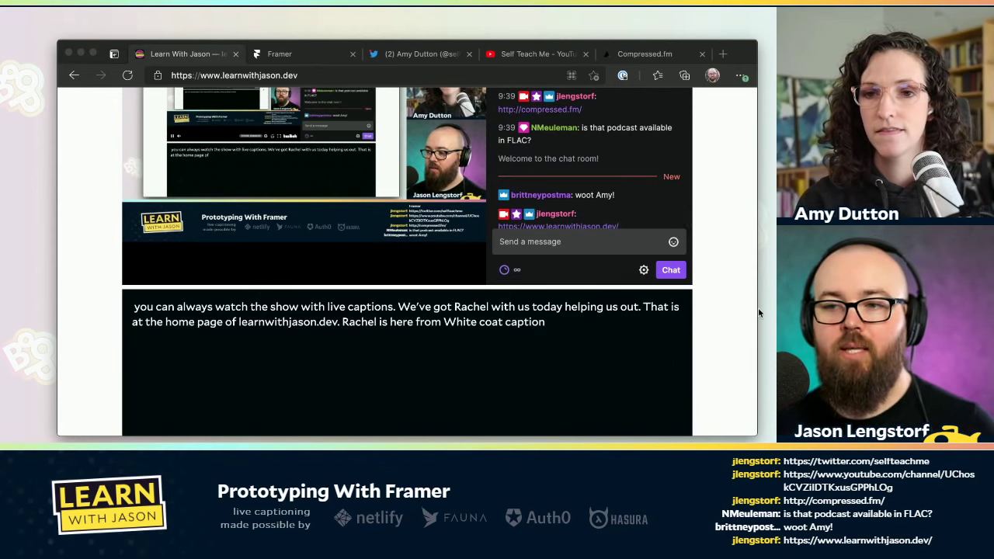
- Scroll down past the live captions to the captioning sponsors
scroll(725, 332, down, 3)
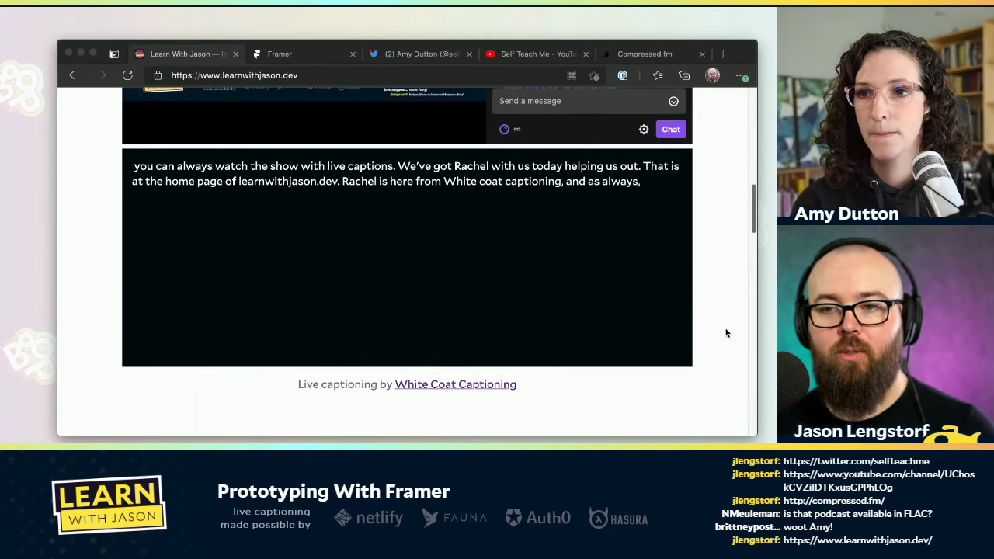
scroll(725, 332, down, 5)
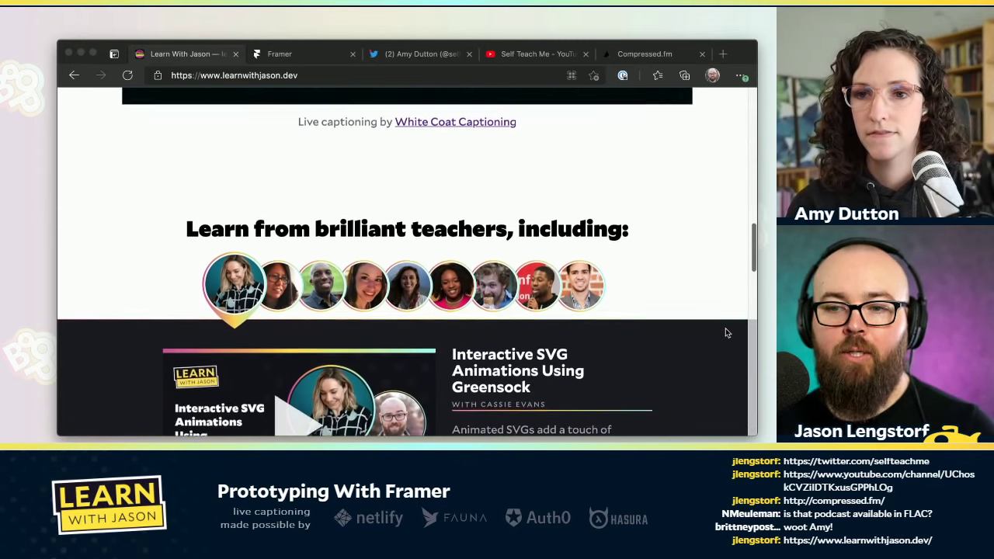
scroll(725, 333, down, 6)
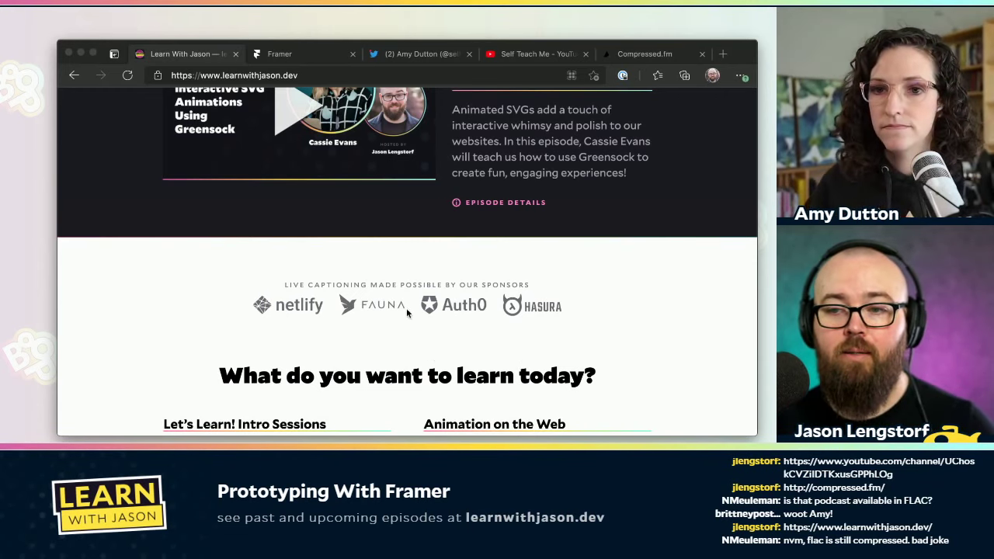
key(super+Tab)
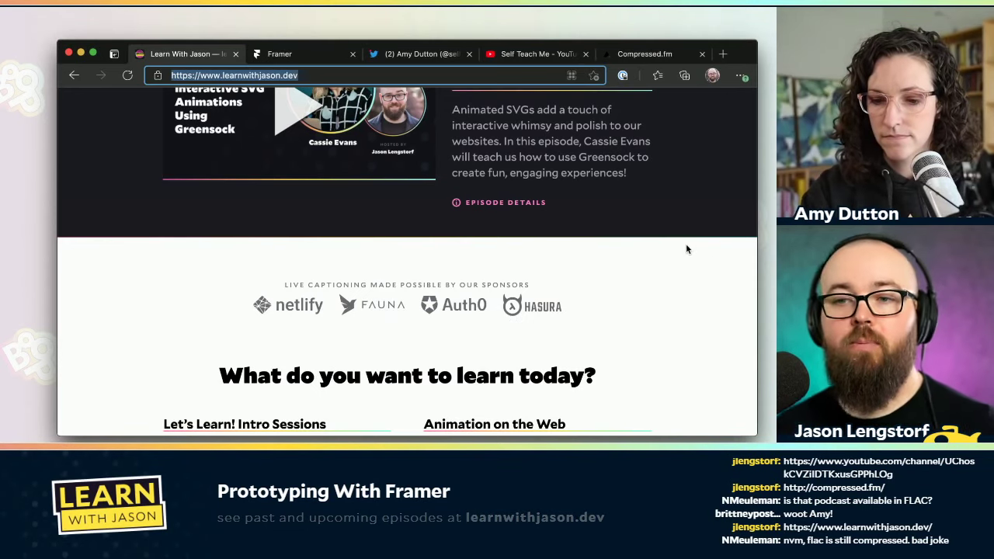
click(306, 54)
key(super+t)
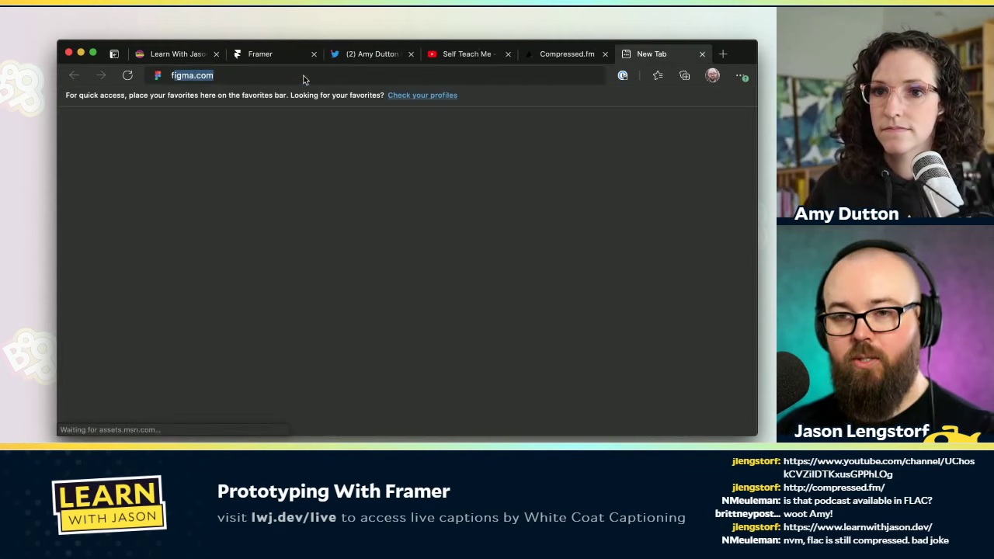
text(framer)
key(Return)
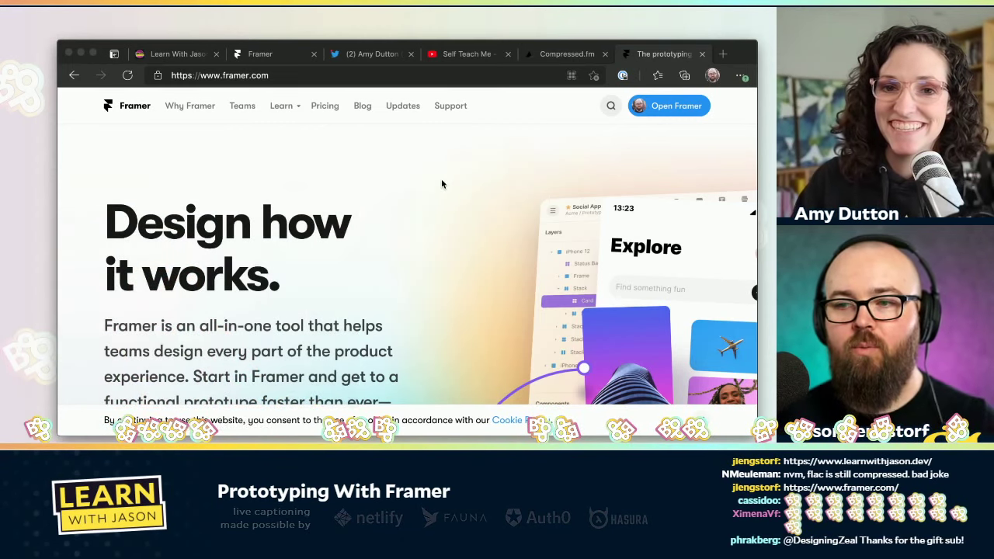
scroll(441, 180, down, 1)
scroll(442, 184, down, 1)
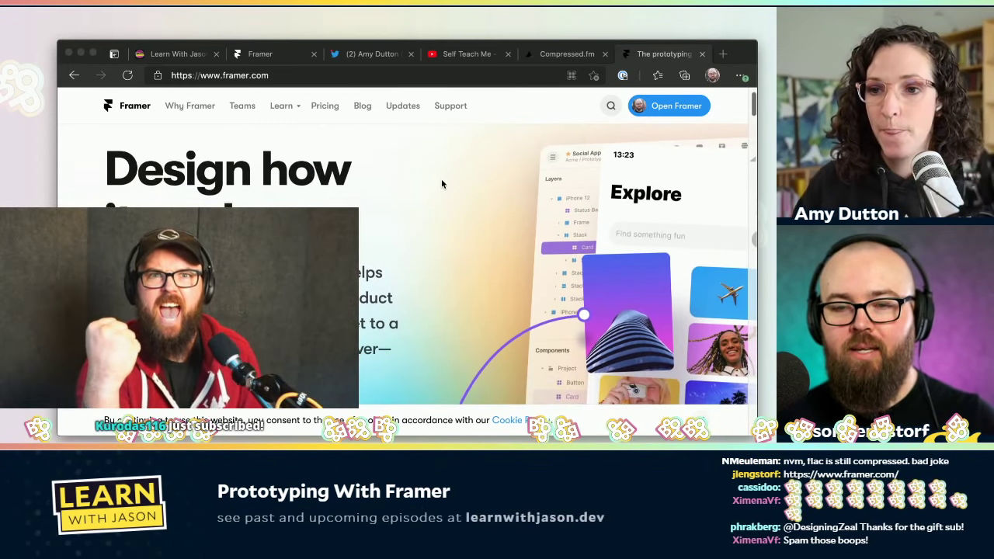
key(super+l)
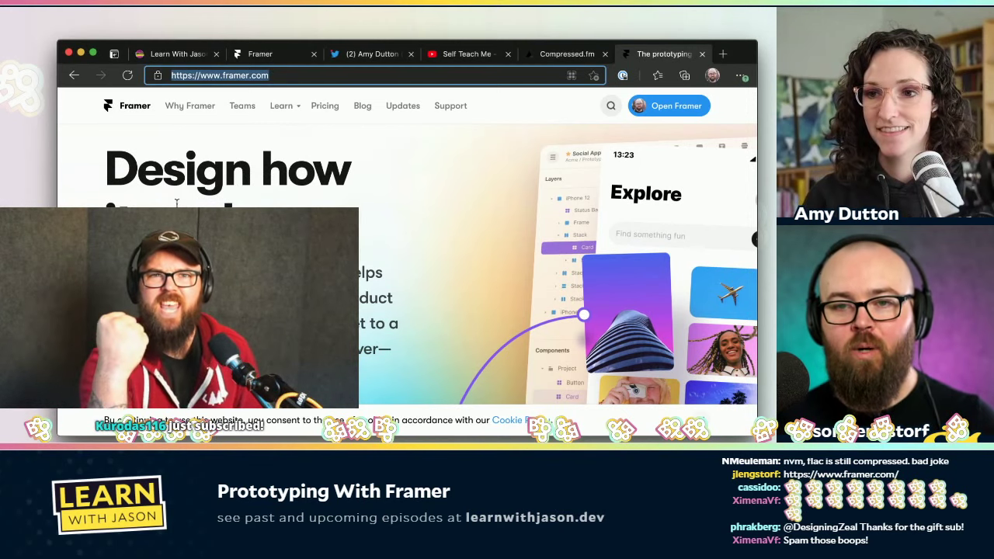
drag(113, 176, 295, 210)
click(292, 226)
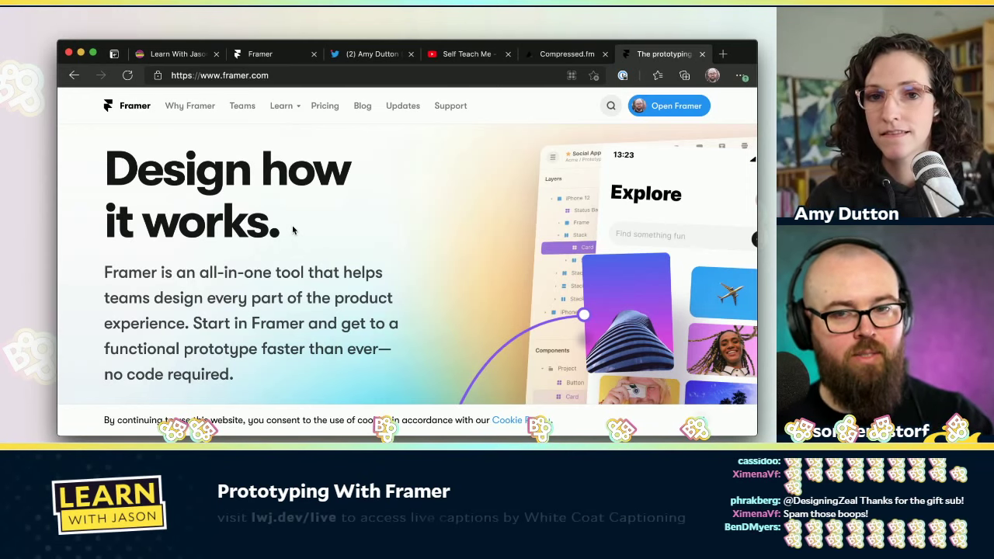
scroll(418, 274, down, 2)
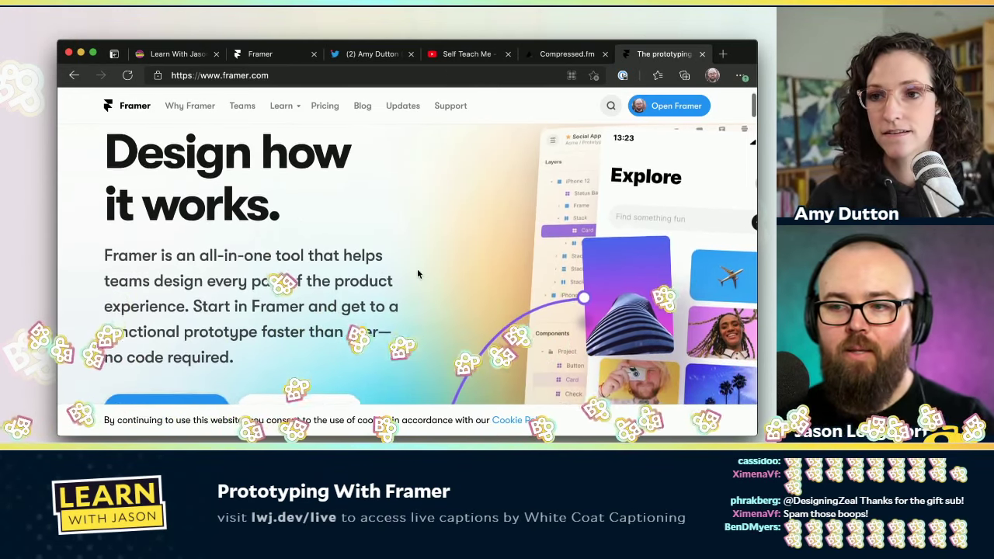
scroll(417, 274, down, 3)
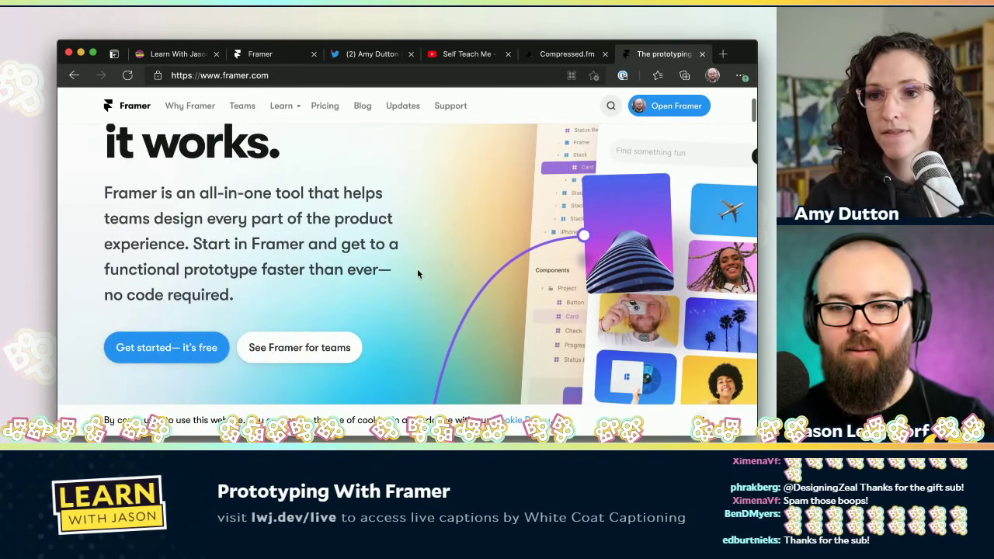
scroll(417, 273, down, 1)
scroll(417, 272, up, 3)
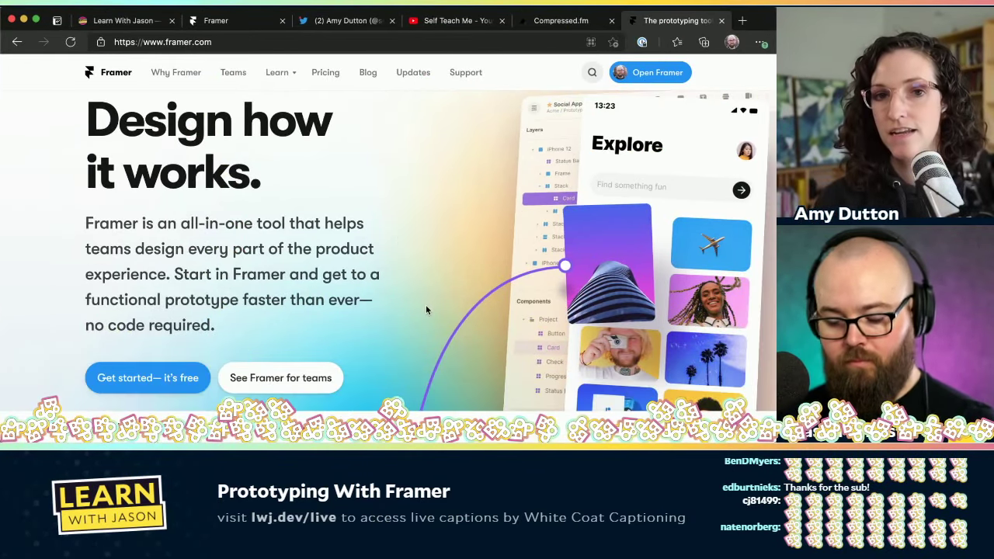
key(super+t)
- Search Google for 'framer motion'
text(frame)
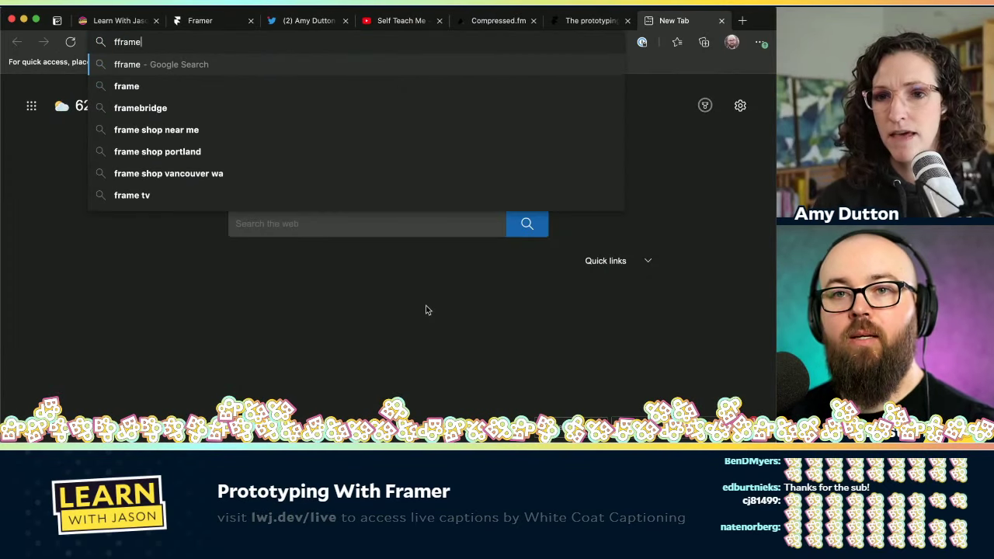
text(r motion)
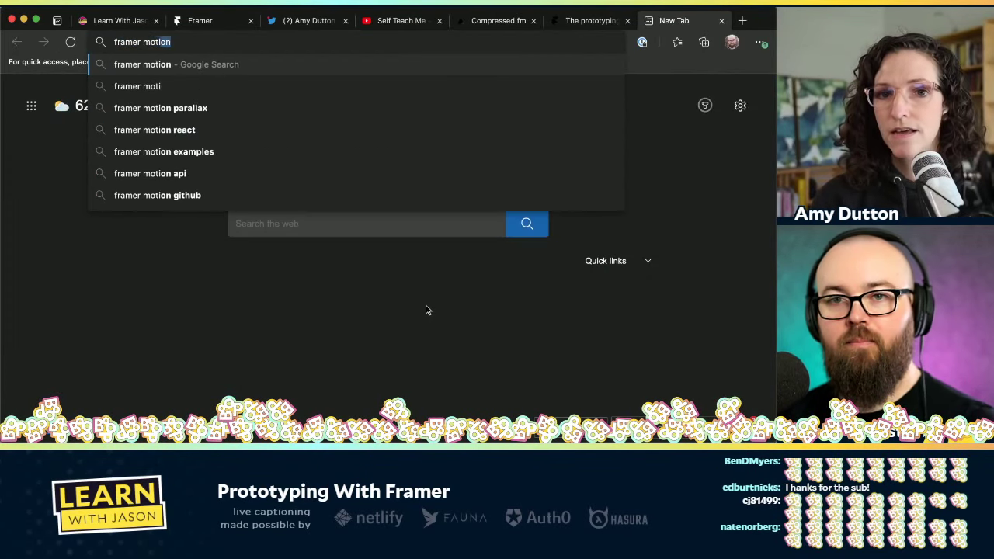
key(Return)
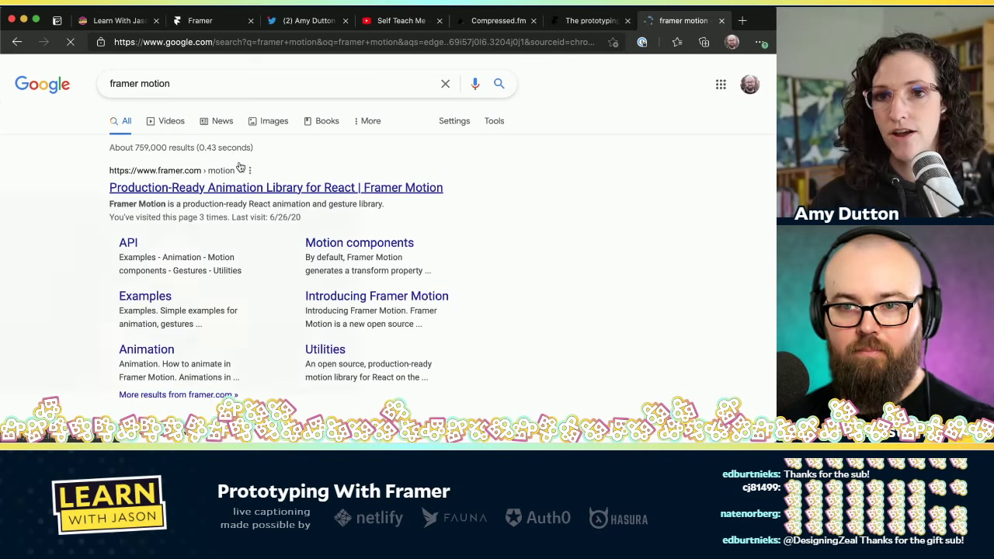
- Open the framer.com/motion result and select its page address
click(202, 187)
click(259, 44)
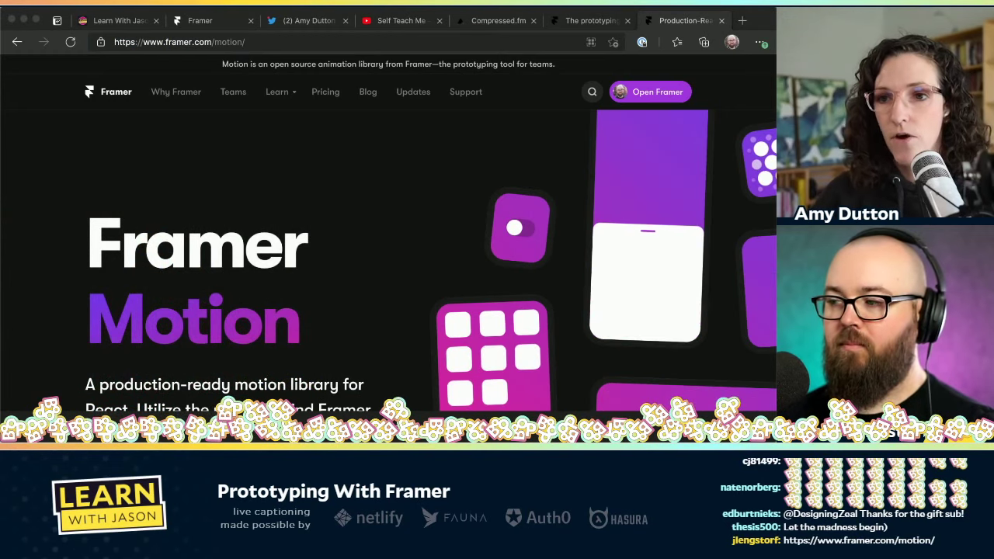
click(590, 20)
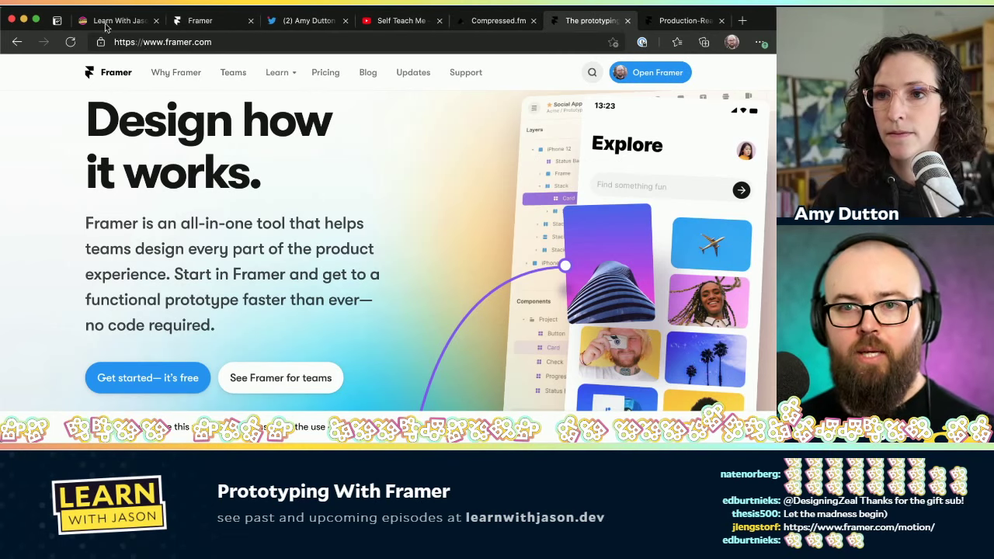
- Go to the full episodes list on the Learn With Jason site
click(128, 21)
scroll(546, 89, up, 4)
scroll(546, 88, up, 5)
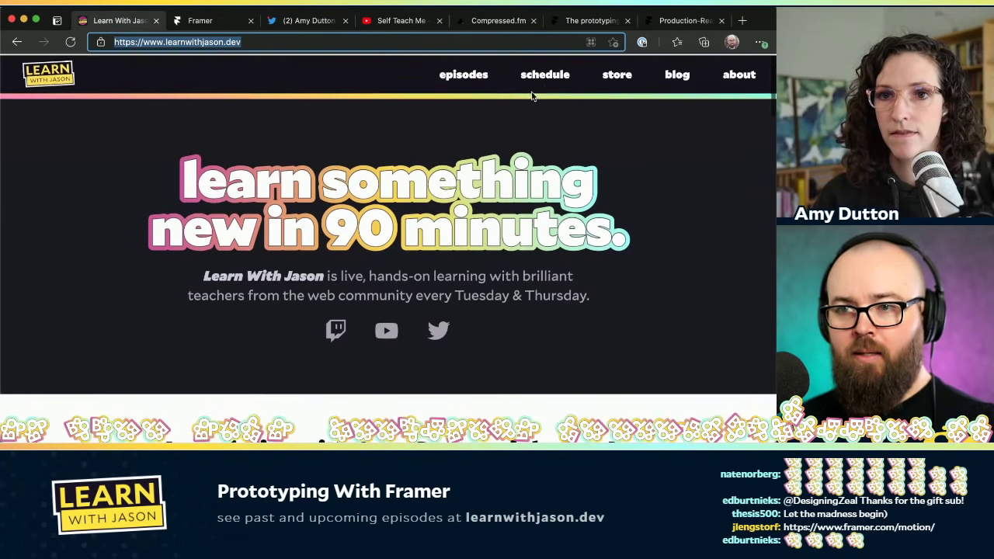
click(545, 78)
click(462, 75)
- Find 'framer' in the list, open 'Let's Learn Framer Motion!', and copy its URL
key(super+f)
text(framer)
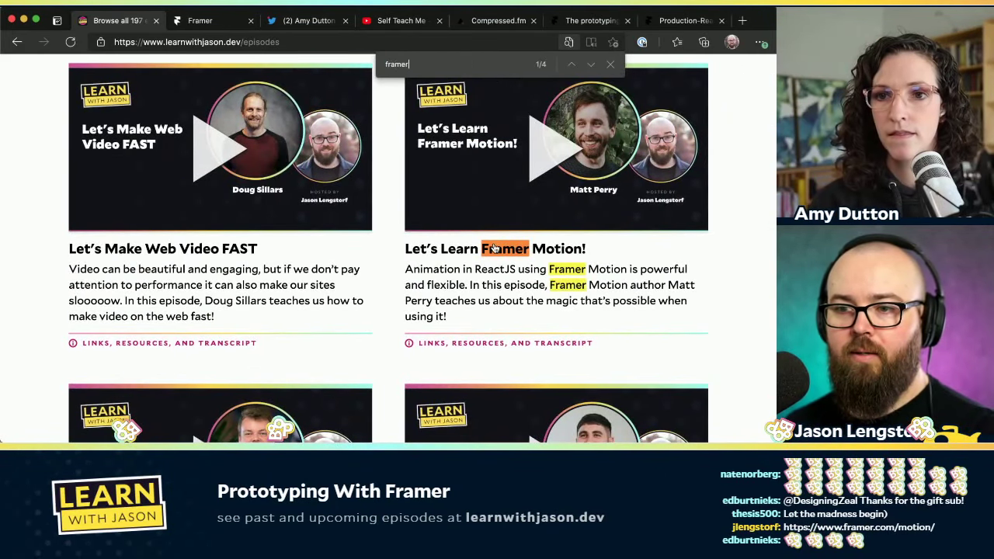
click(491, 249)
click(275, 44)
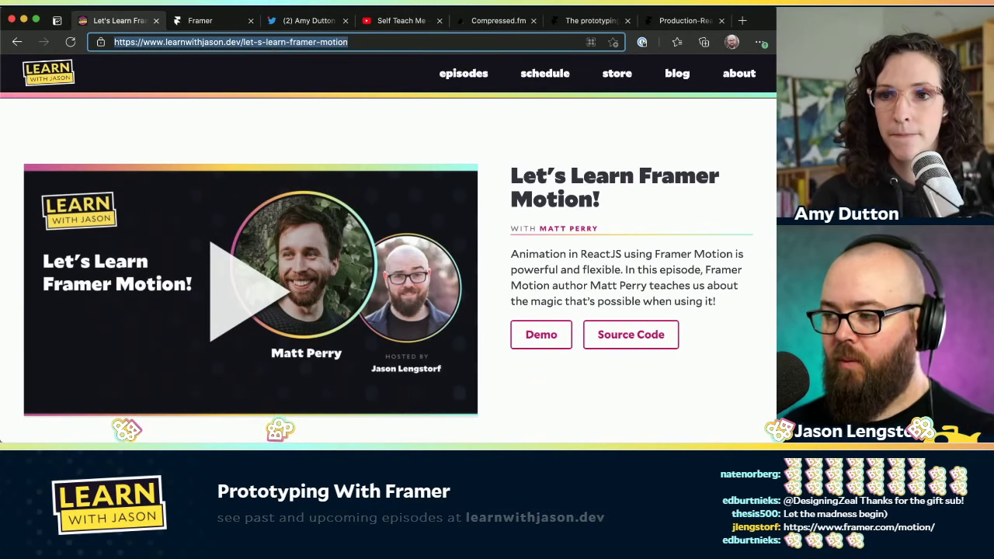
key(super+Tab)
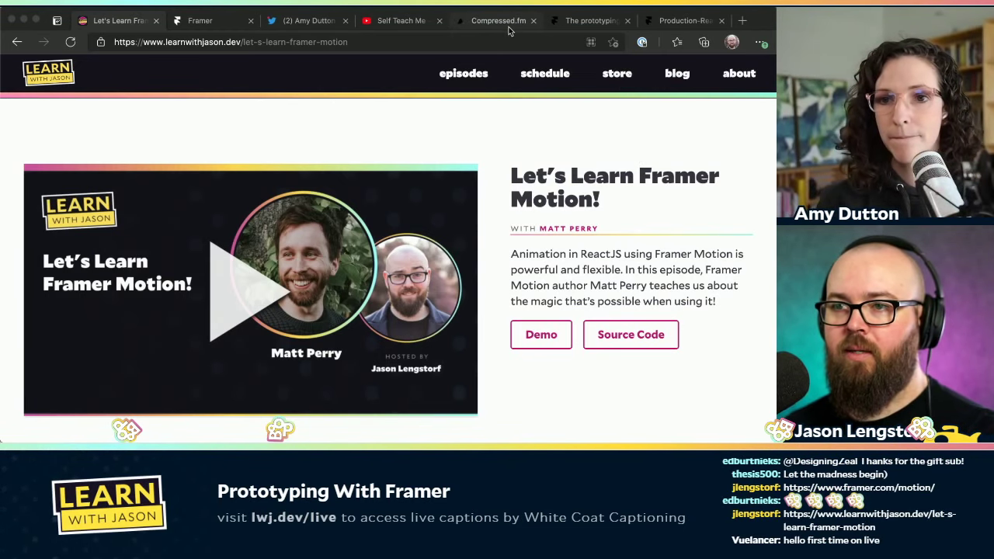
- Open the Boopify project from Recent on the Framer projects dashboard
click(590, 21)
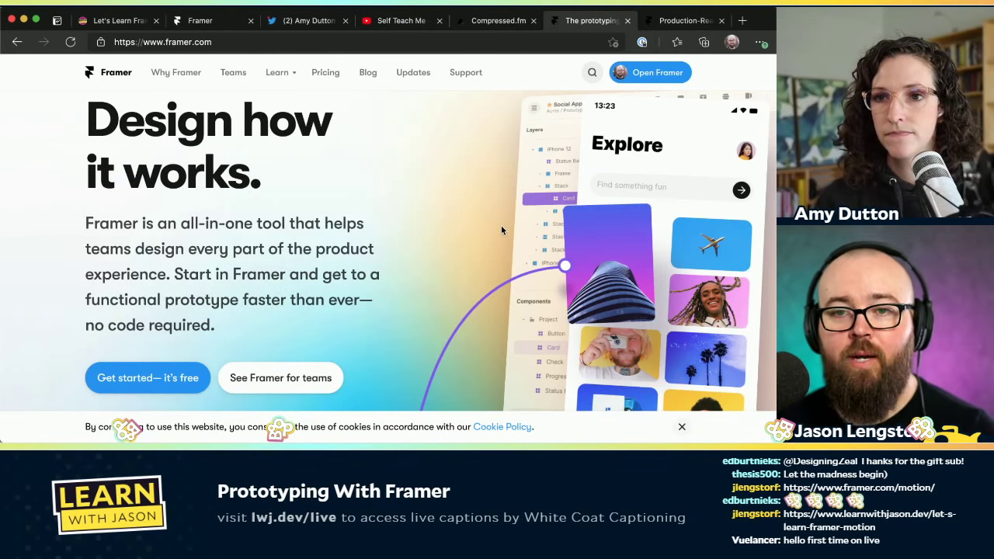
scroll(512, 267, down, 1)
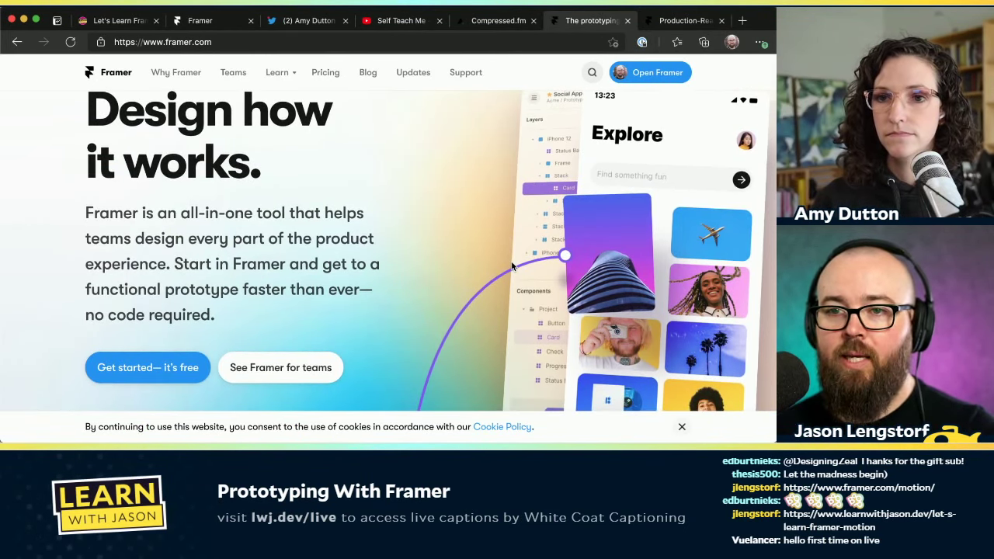
scroll(511, 266, down, 3)
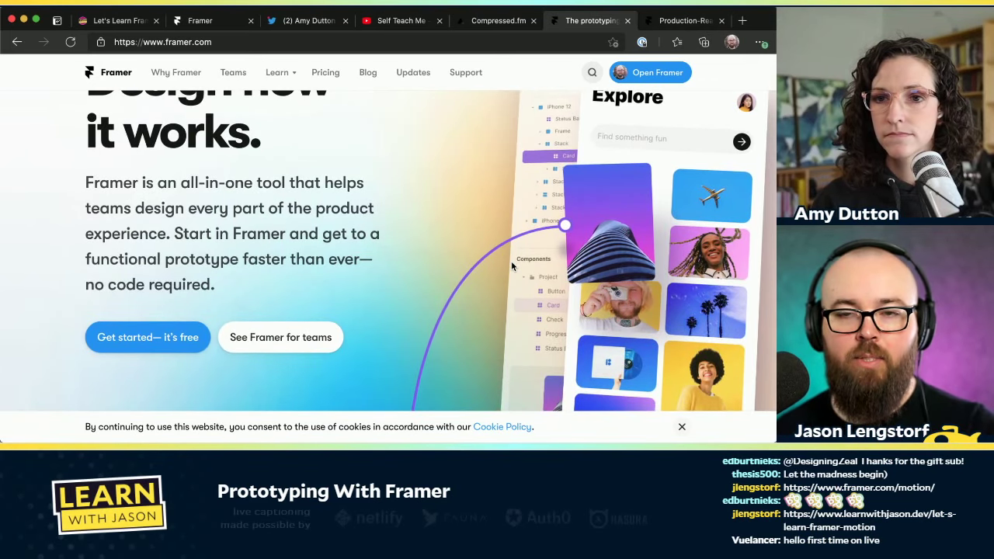
click(204, 23)
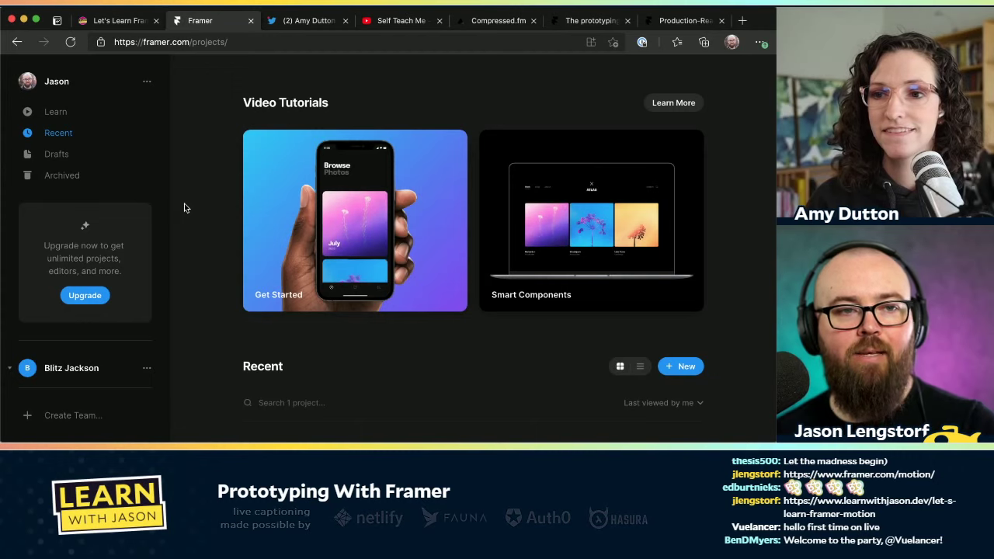
scroll(184, 203, down, 5)
scroll(184, 204, down, 3)
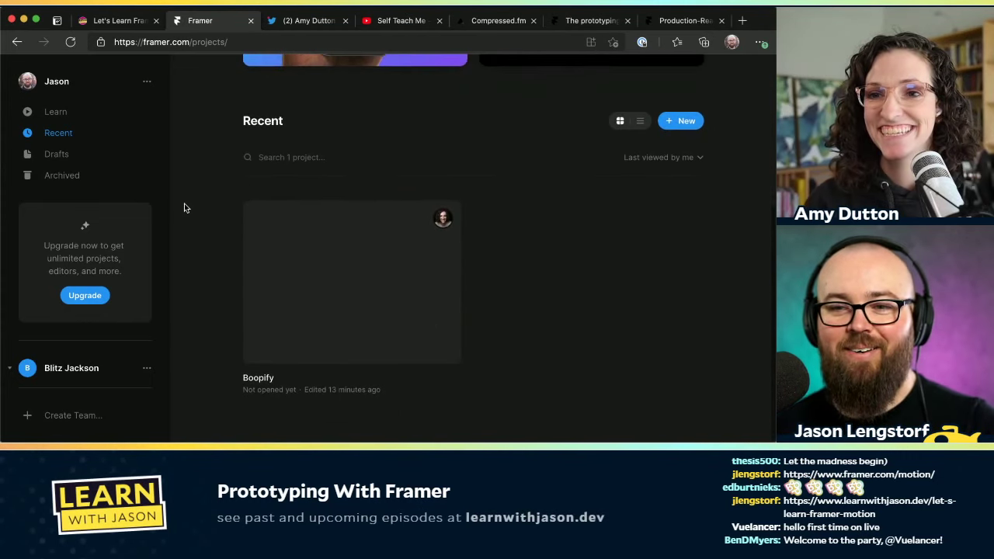
click(304, 241)
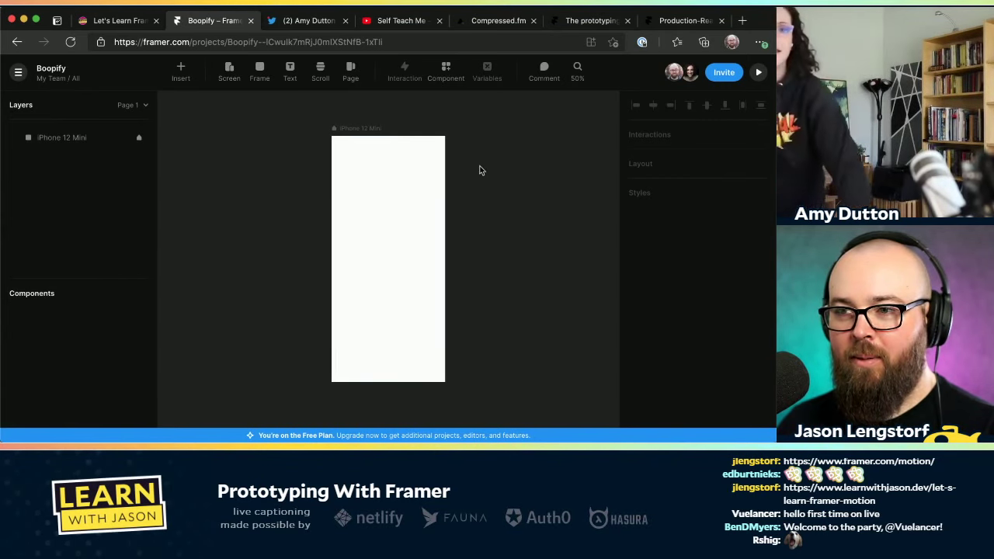
- Check the empty iPhone 12 Mini frame, then open Framer's hamburger menu
click(74, 139)
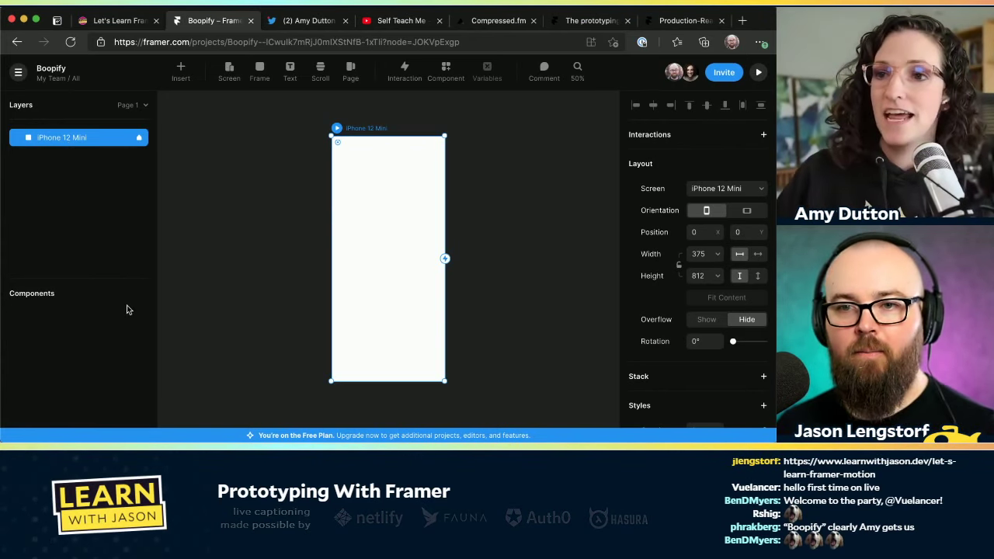
click(250, 237)
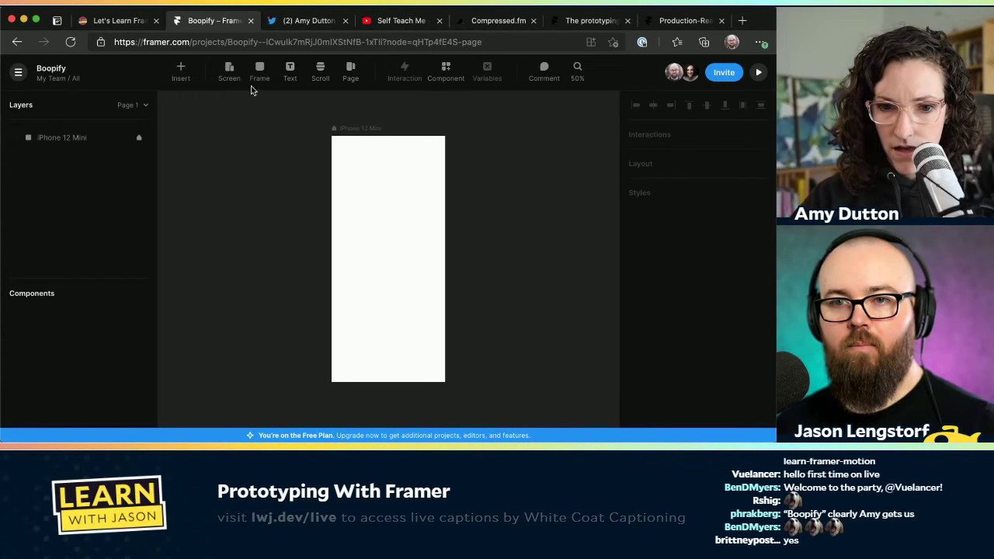
click(18, 74)
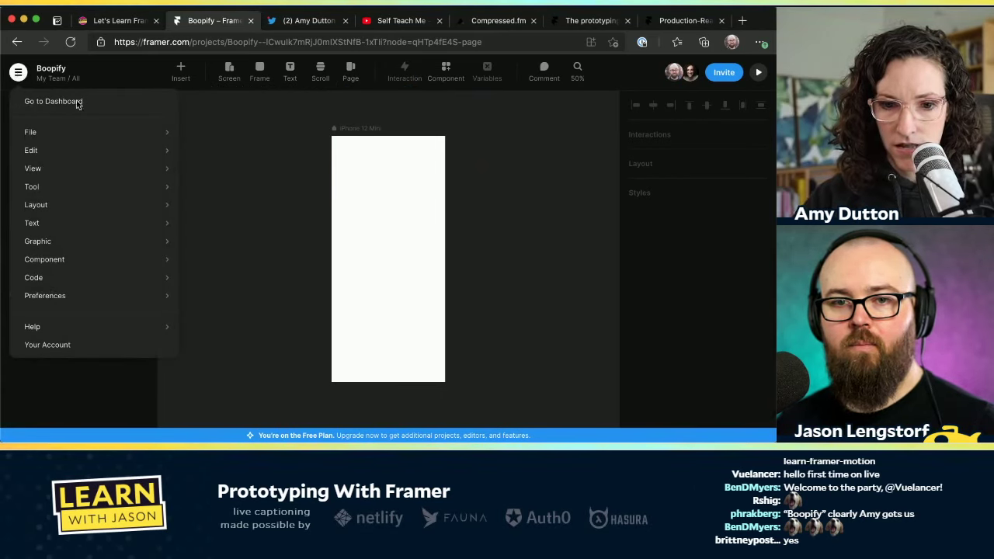
- Set Code to Always Show Code in the hamburger menu
mouse_move(87, 165)
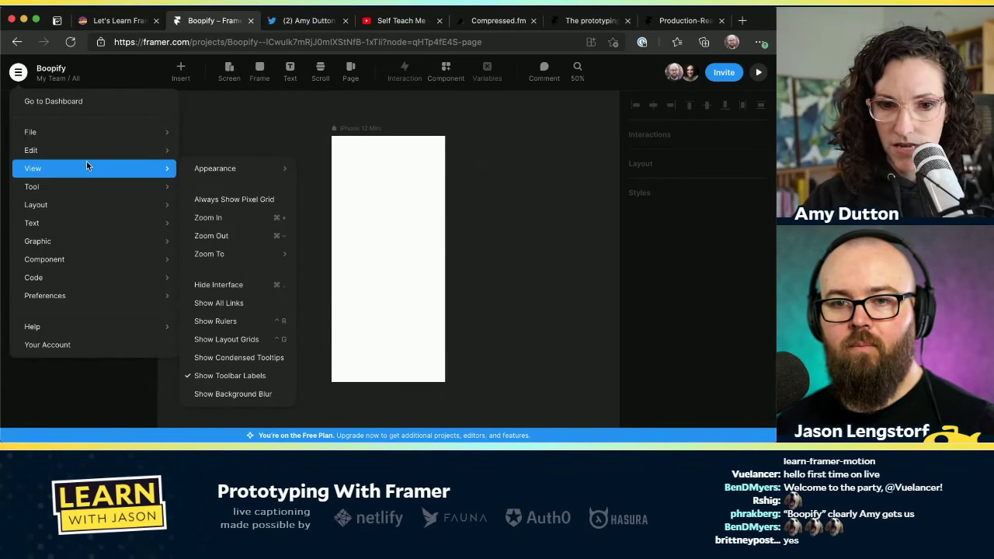
mouse_move(260, 173)
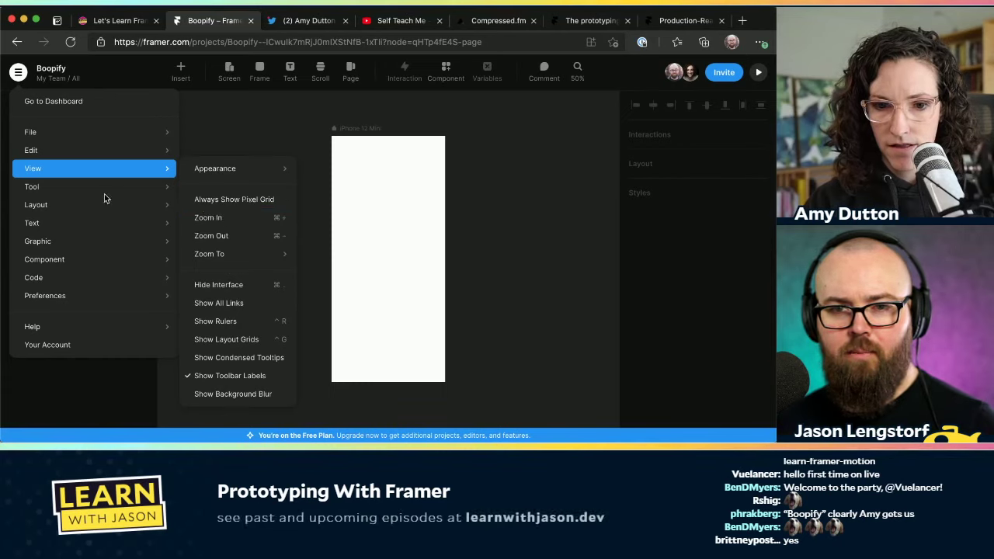
mouse_move(99, 191)
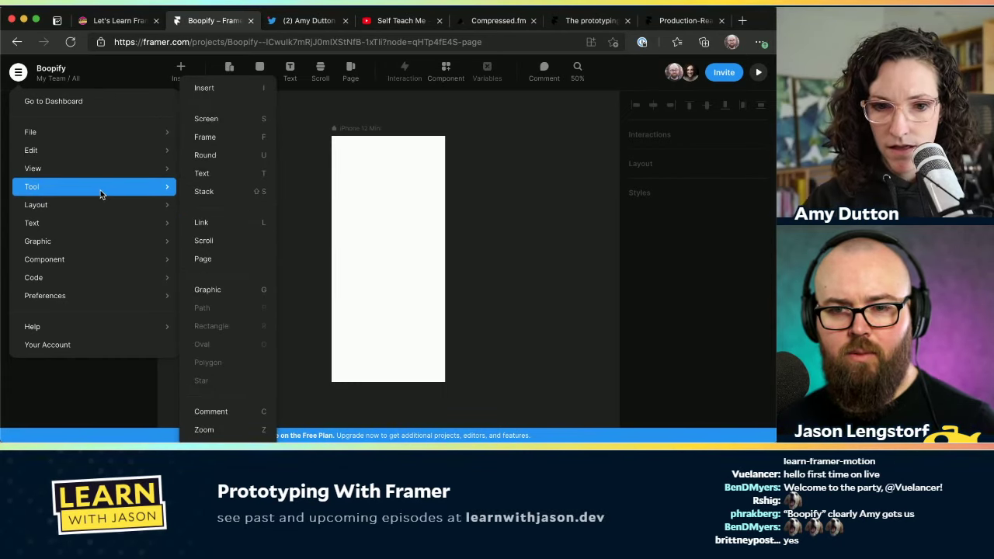
mouse_move(89, 207)
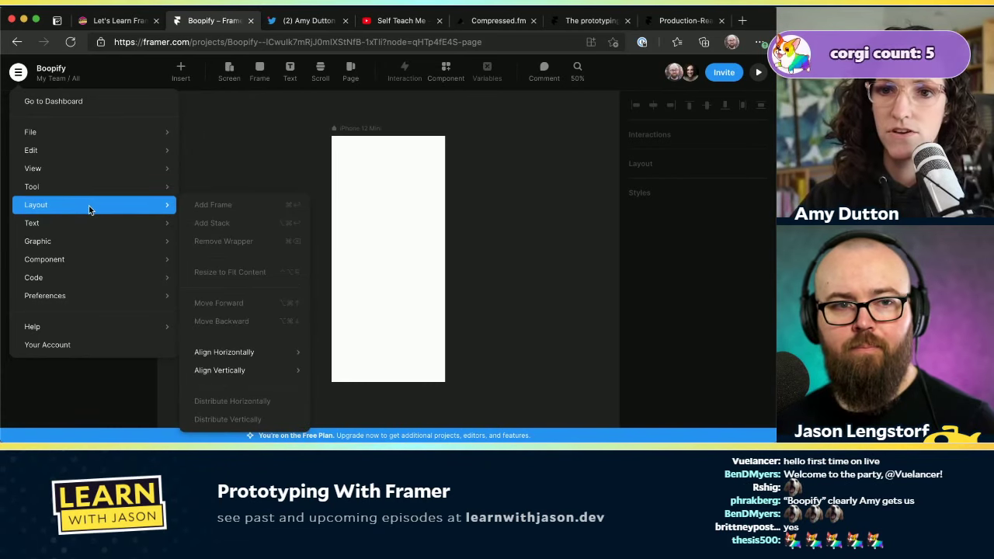
mouse_move(82, 278)
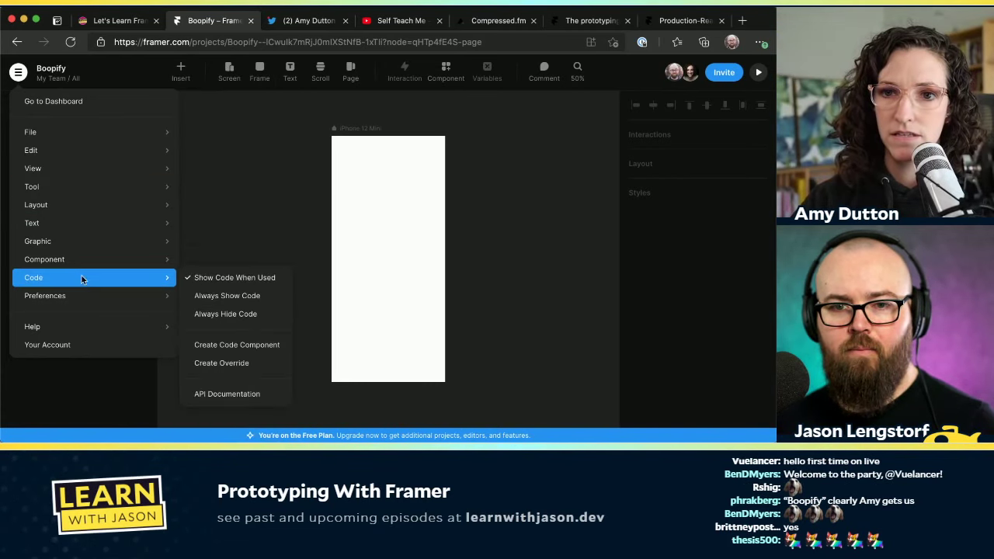
click(253, 299)
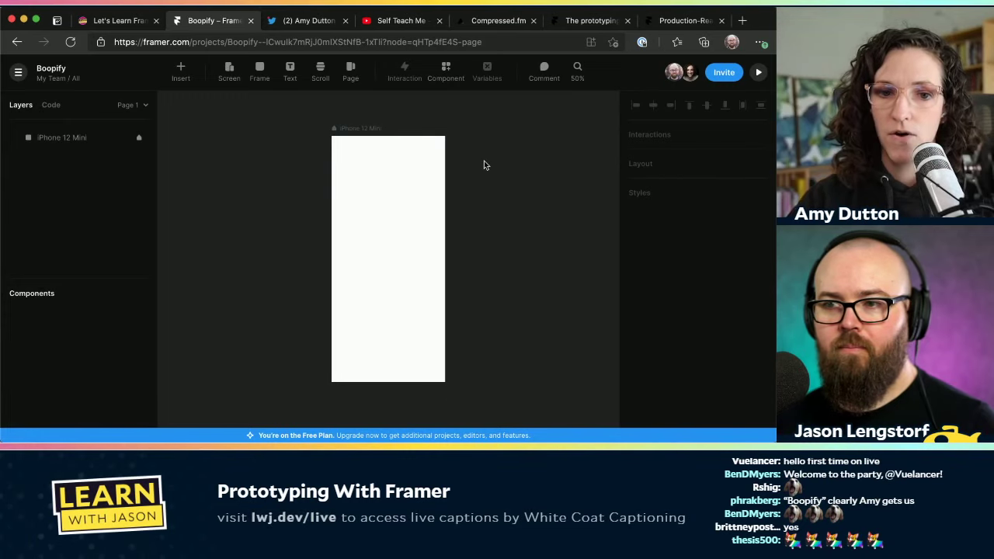
- Switch the left panel to Code and start a new code file via Create Code File
click(59, 113)
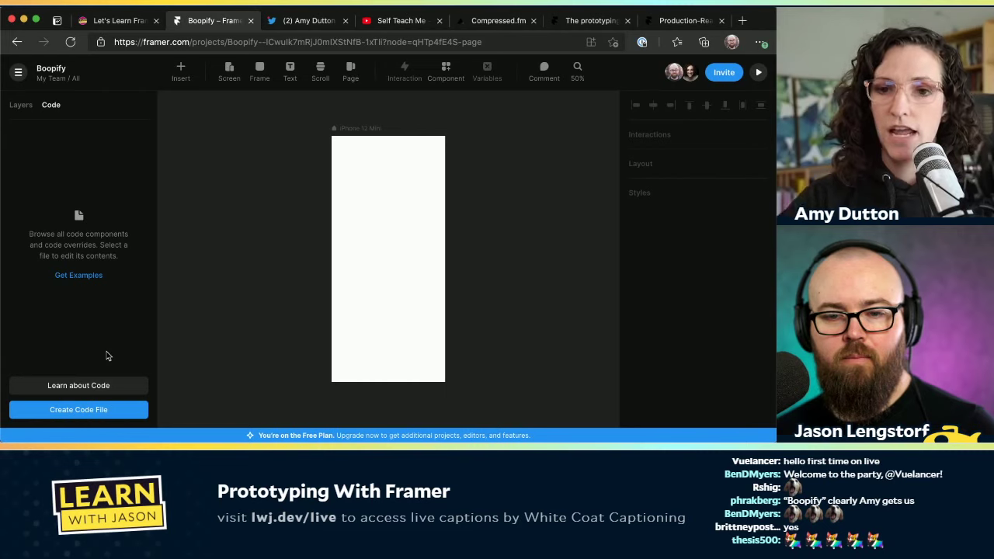
click(94, 411)
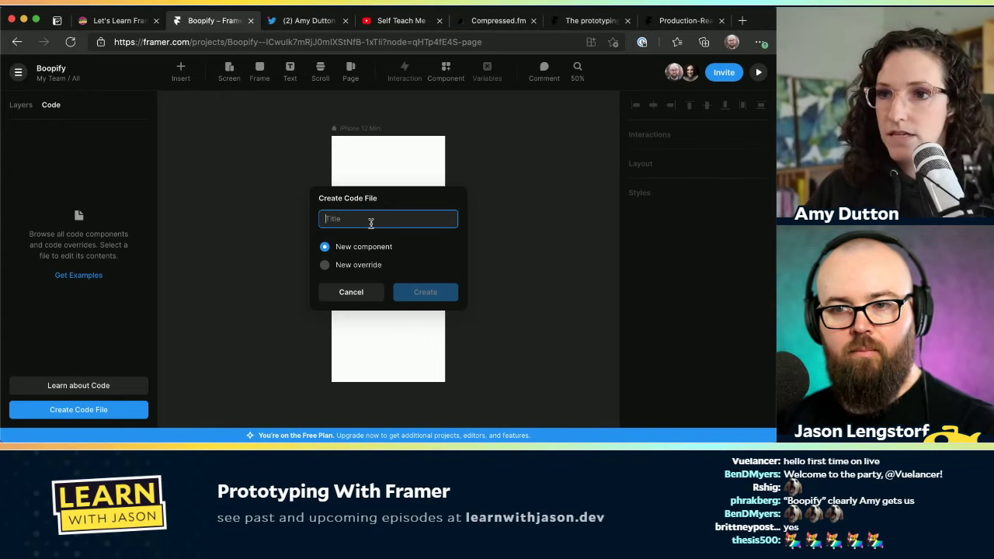
- Enter the title Welcome_message.tsx for the new component and create the code file
text(WelcomeMessage)
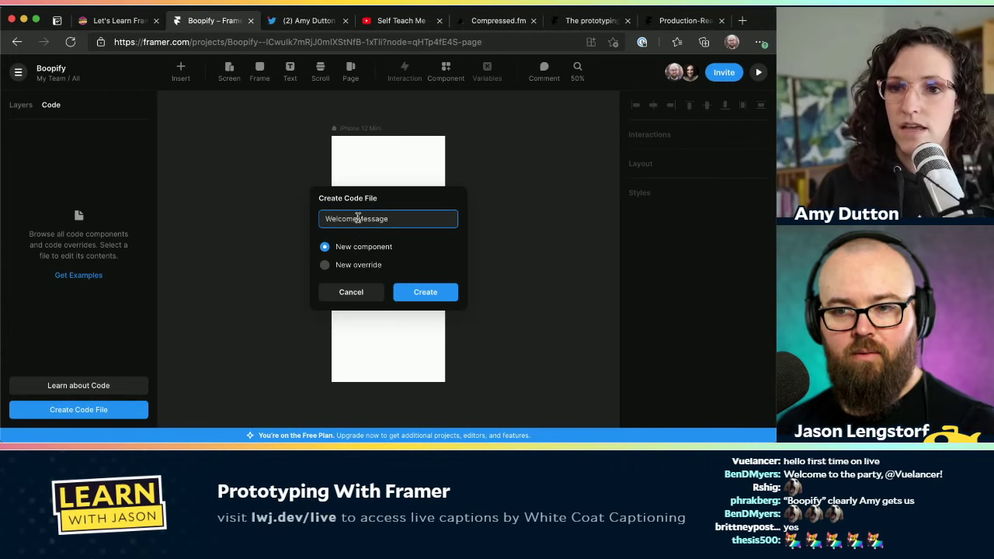
click(358, 219)
text(_message)
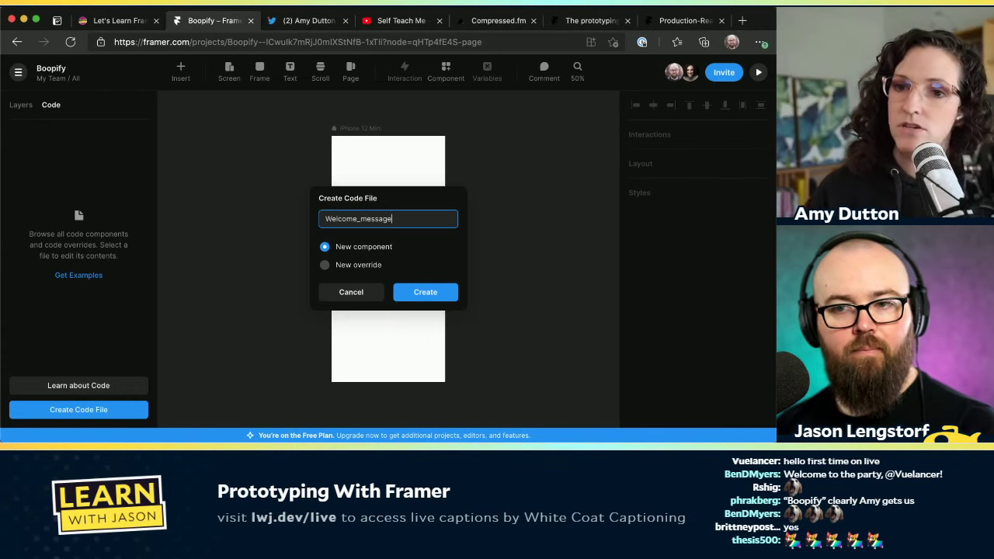
text(.ts)
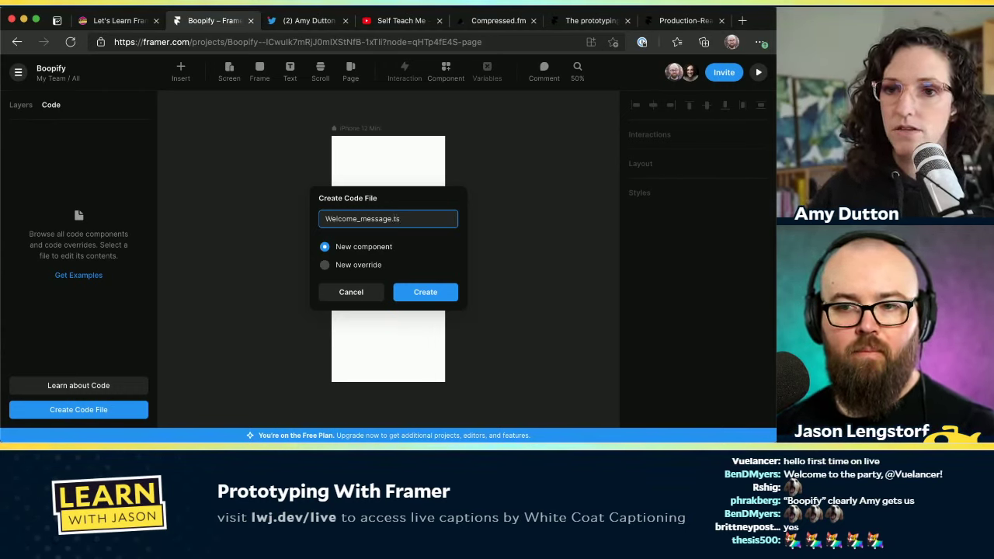
text(x)
click(329, 219)
key(BackSpace)
text(w)
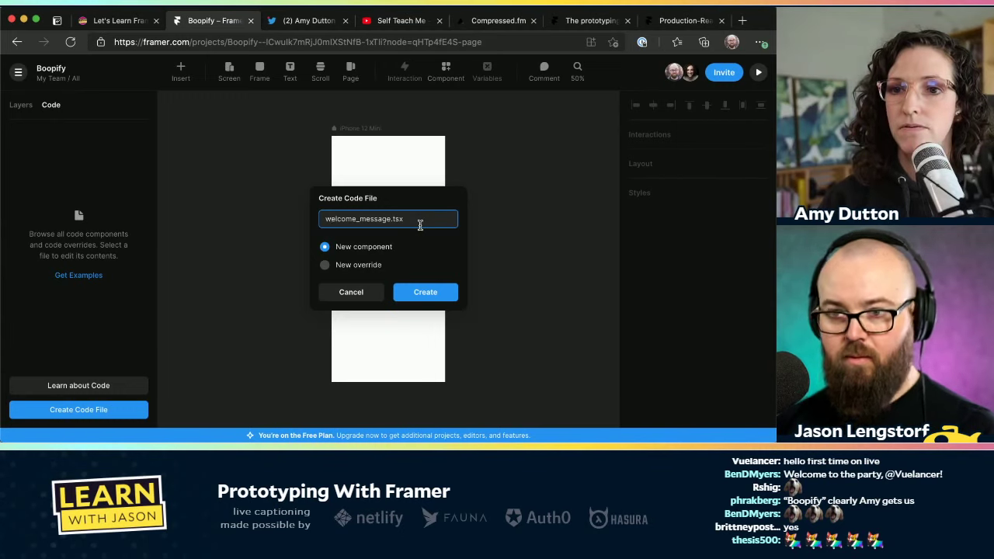
key(BackSpace)
text(W)
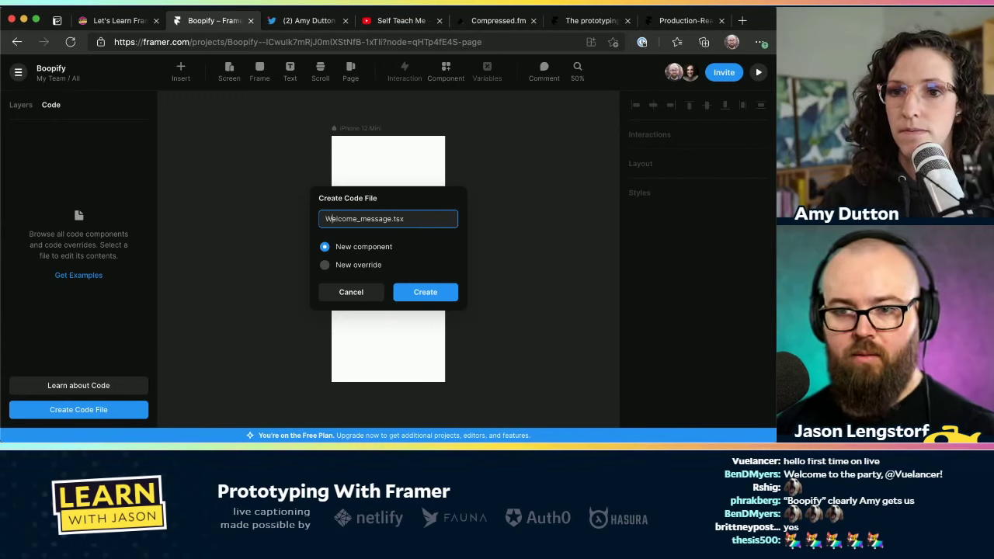
click(431, 292)
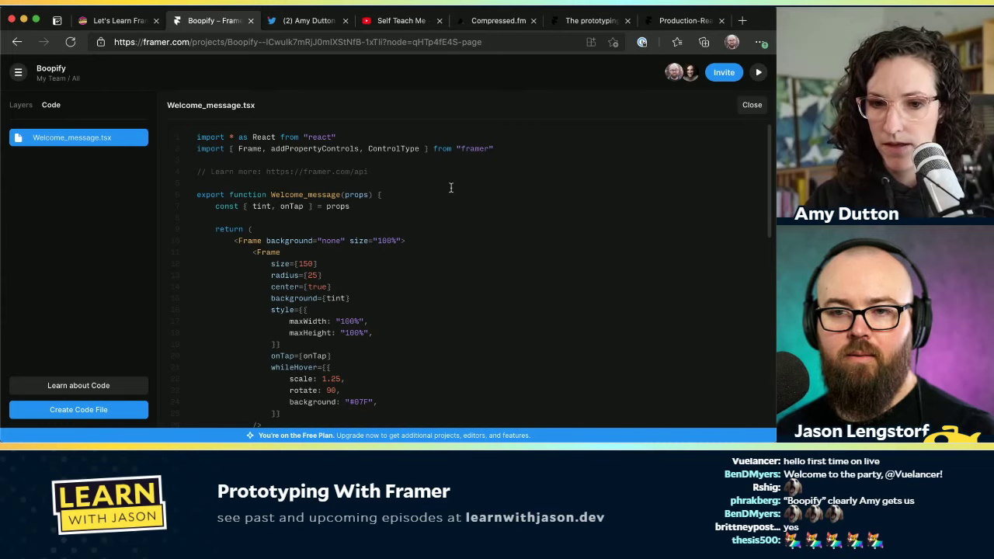
scroll(398, 229, down, 1)
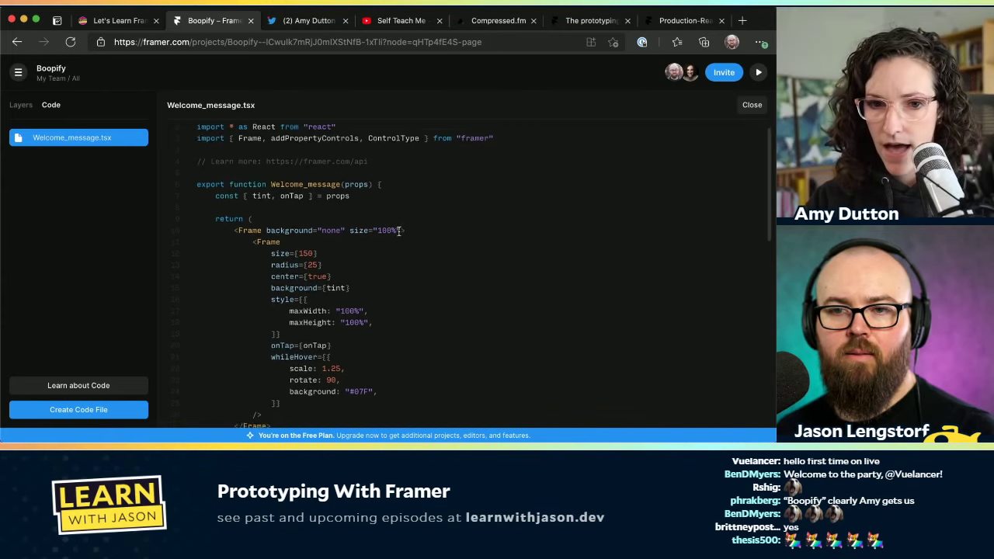
scroll(391, 193, down, 1)
scroll(390, 194, up, 3)
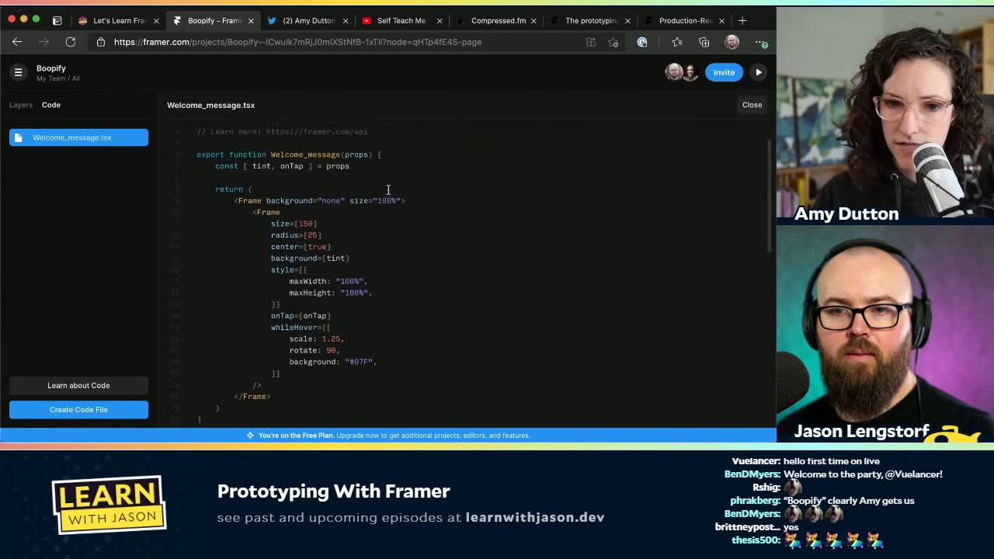
drag(337, 137, 220, 137)
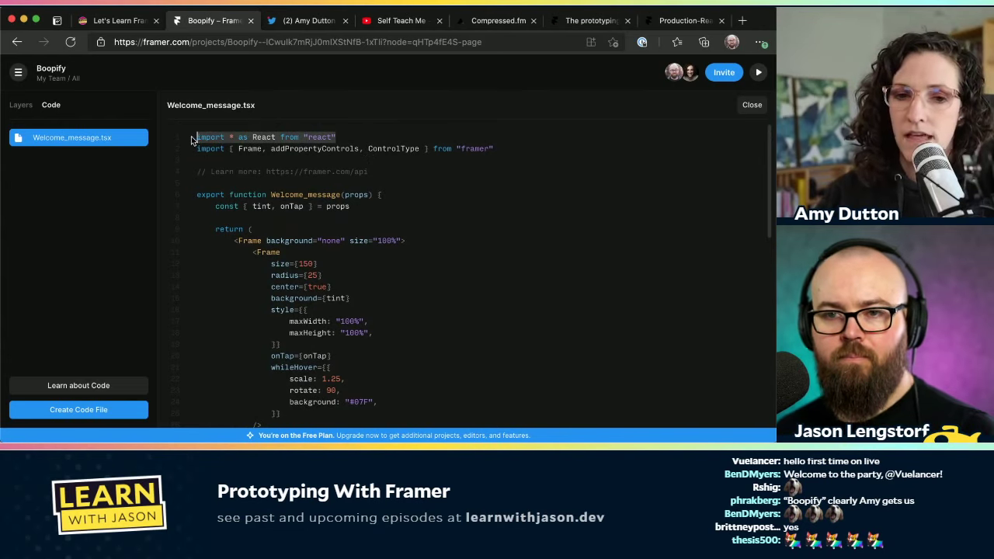
drag(197, 150, 361, 146)
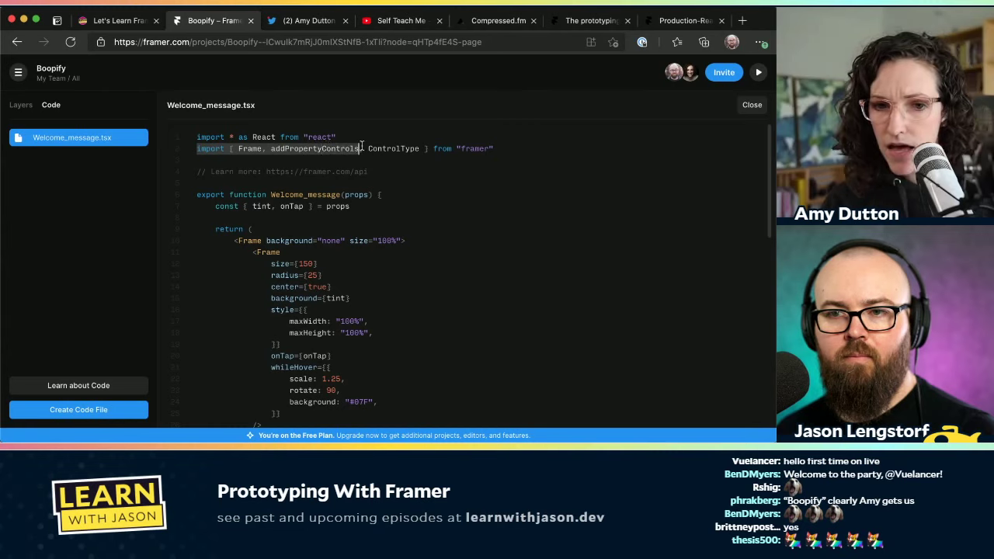
click(395, 151)
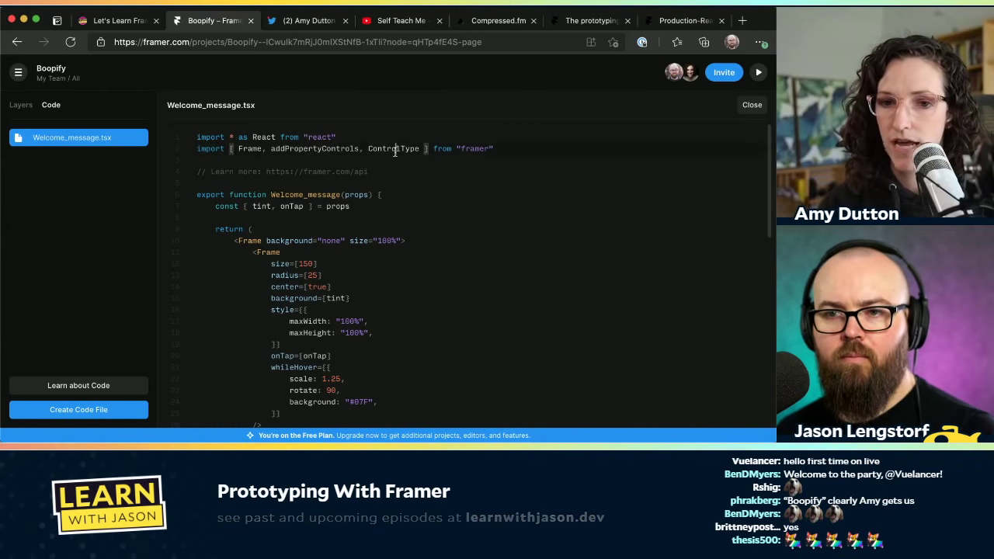
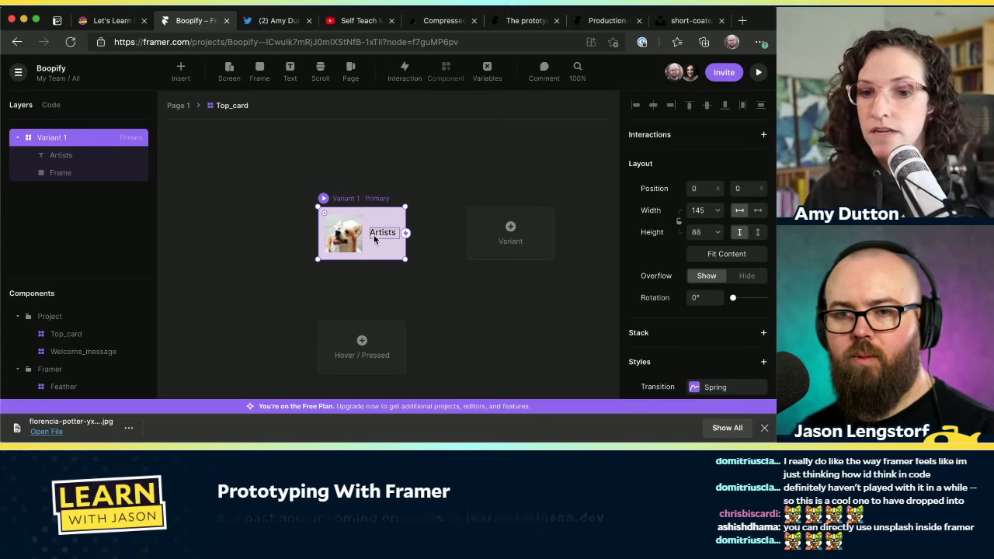
double_click(359, 241)
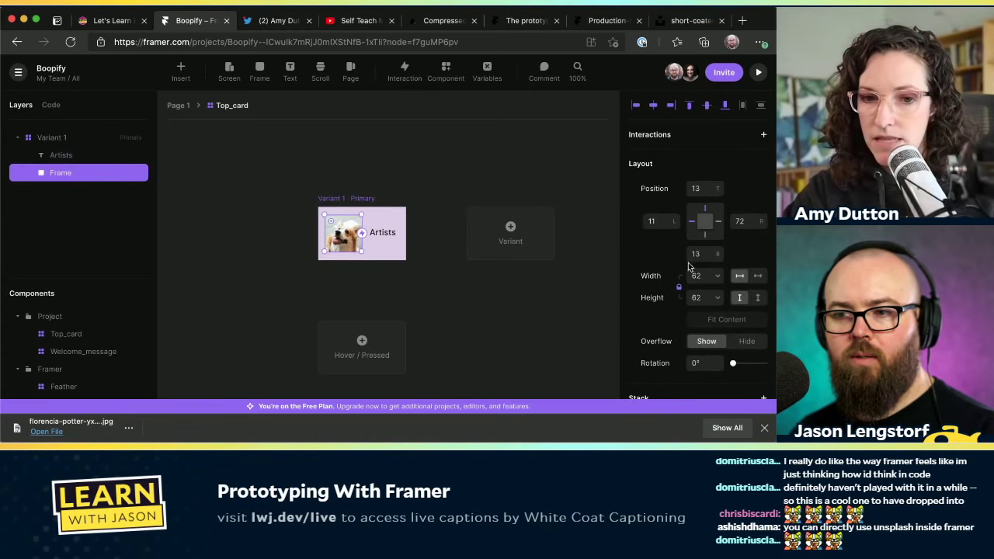
scroll(690, 235, down, 4)
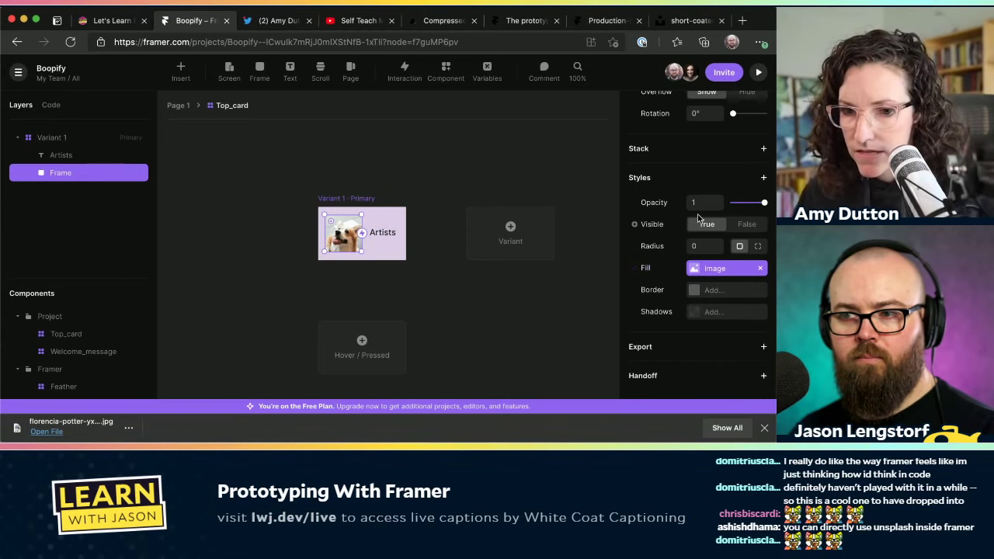
scroll(697, 218, up, 4)
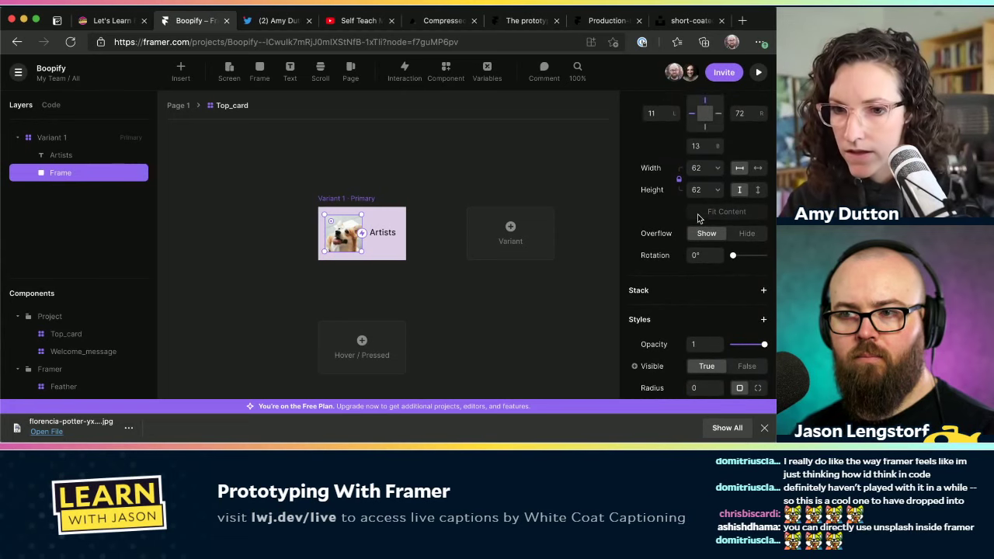
scroll(697, 219, up, 3)
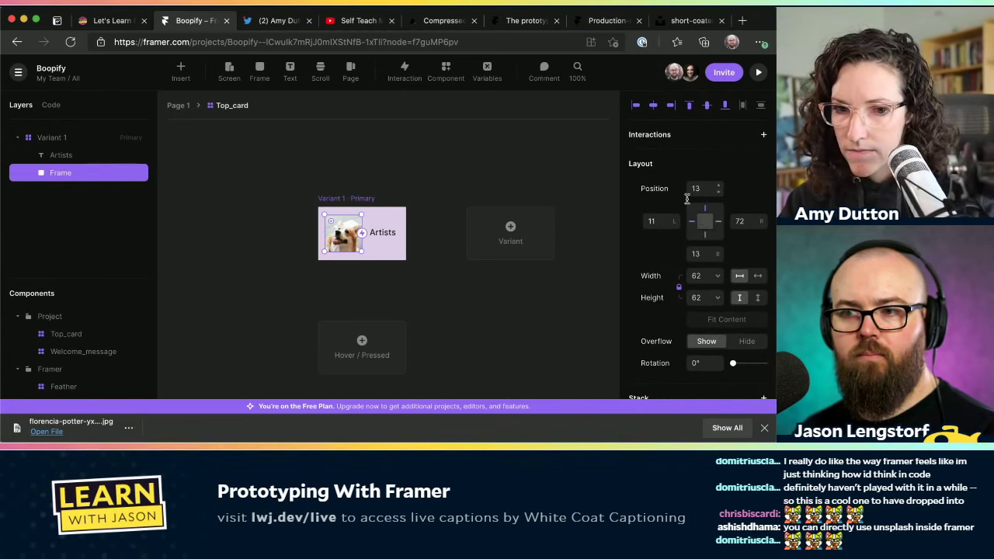
scroll(687, 190, down, 7)
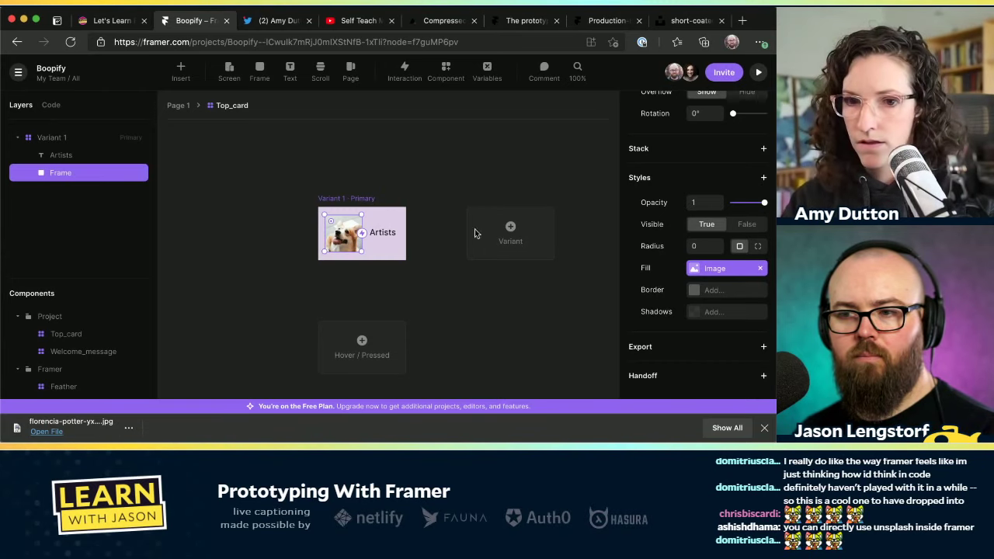
click(381, 233)
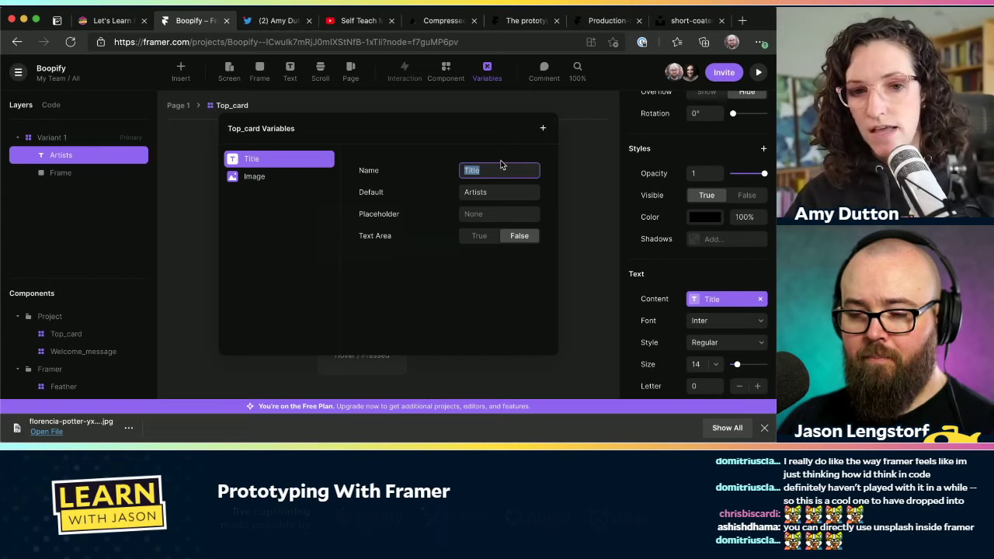
- Rename Top_card's Title variable to Category and Image to Cover Art
text(Category)
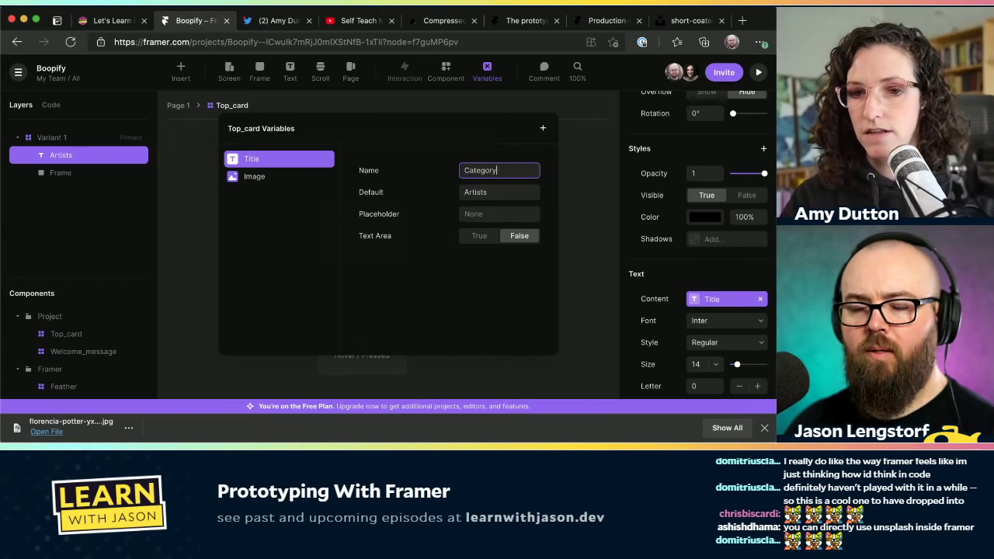
click(262, 180)
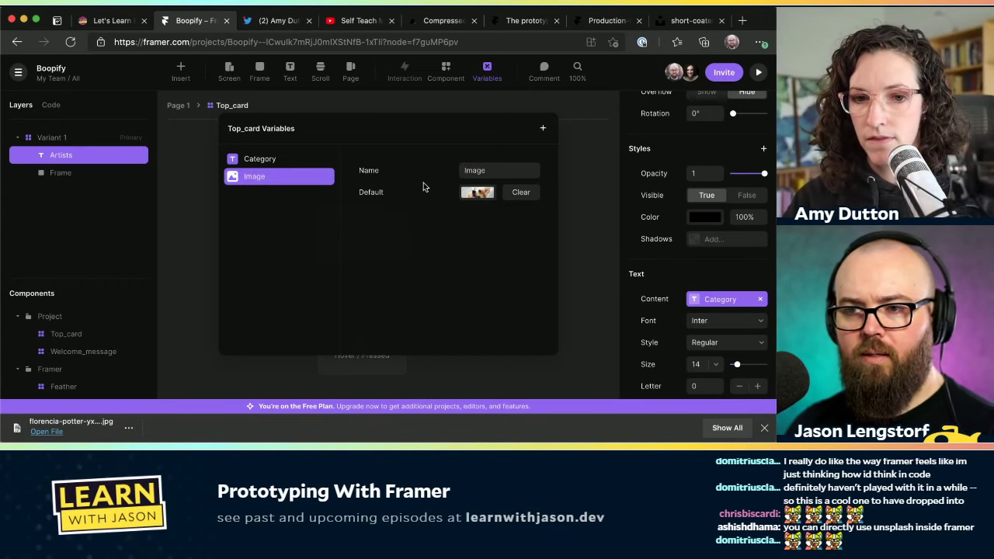
click(498, 168)
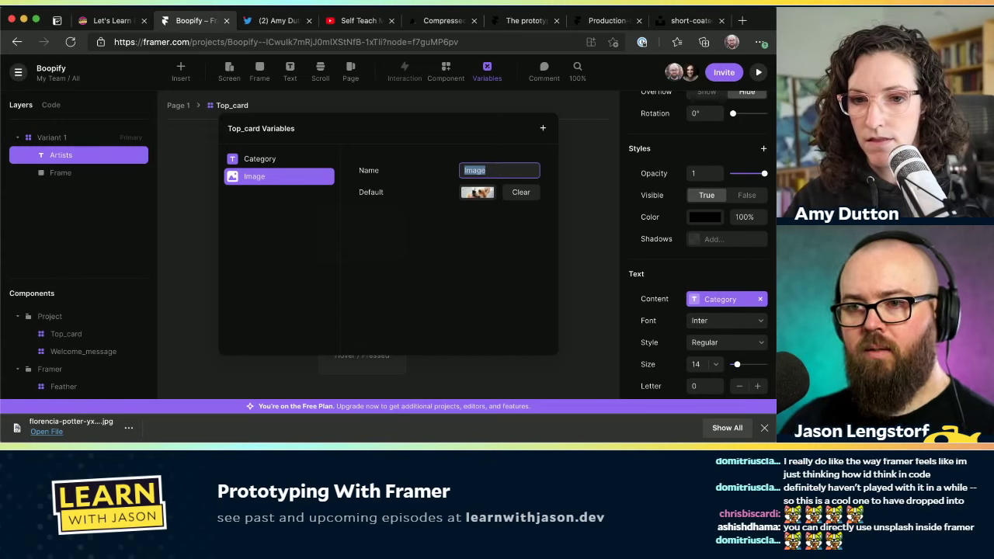
text(Cover Art)
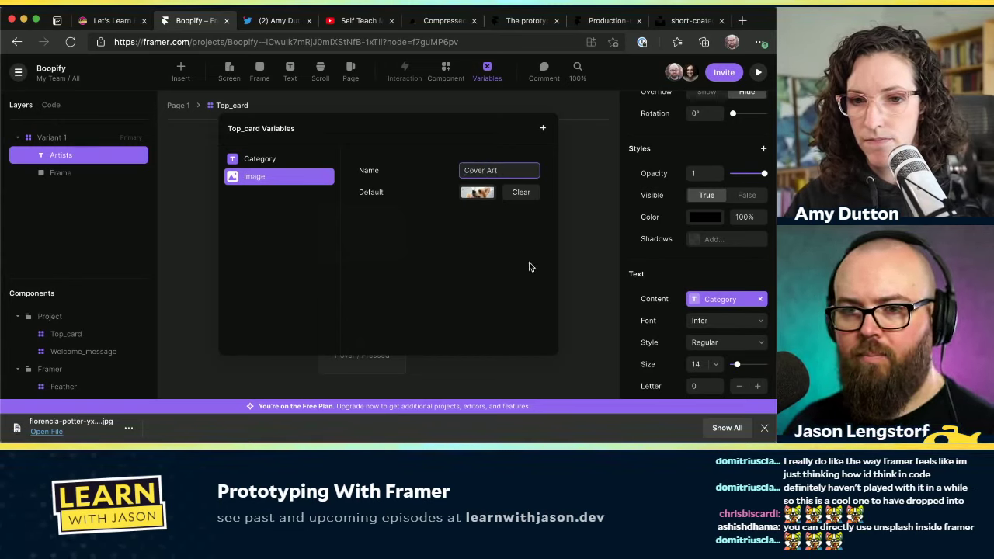
key(Return)
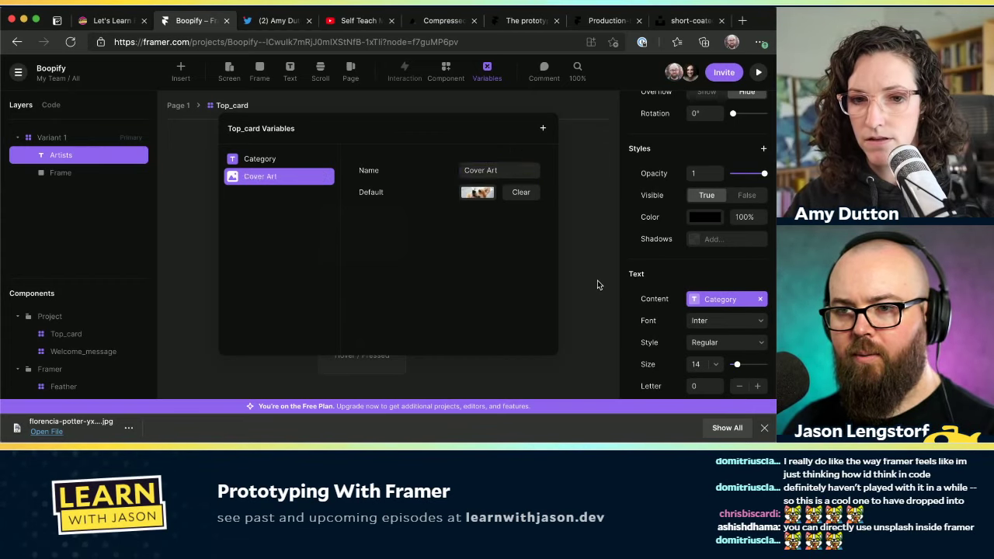
click(599, 285)
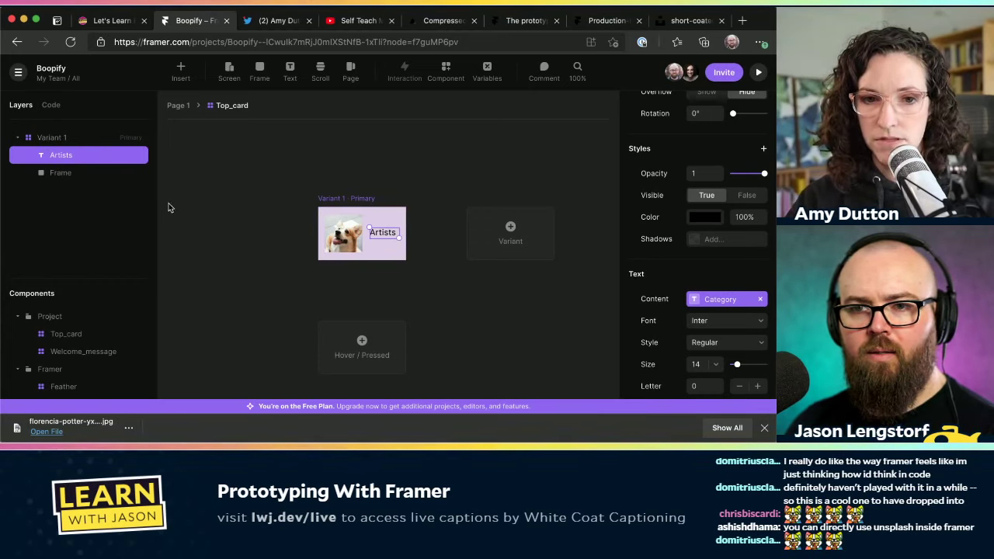
- Place a second Top_card beside the Artists card with Category set to Daily Mix
click(179, 105)
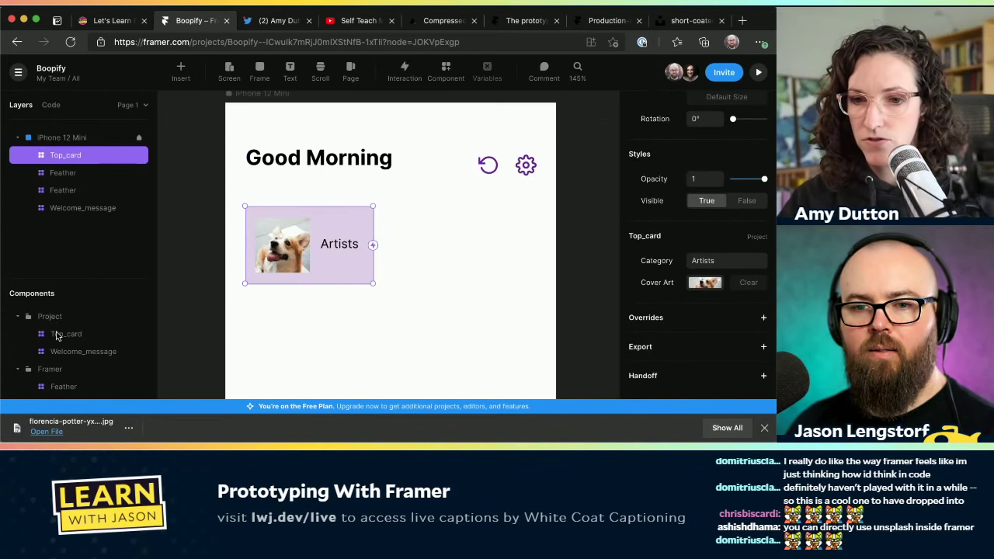
scroll(74, 338, down, 1)
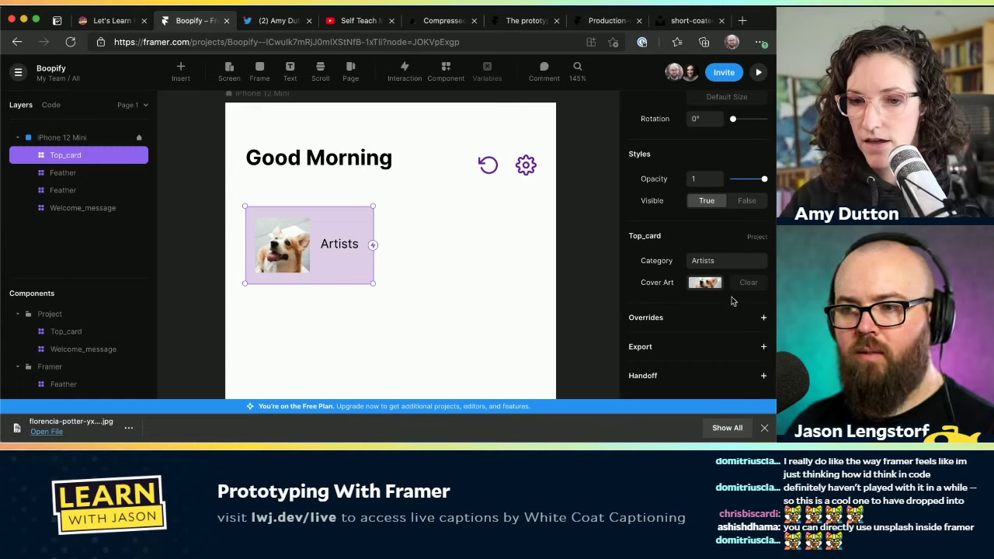
click(724, 261)
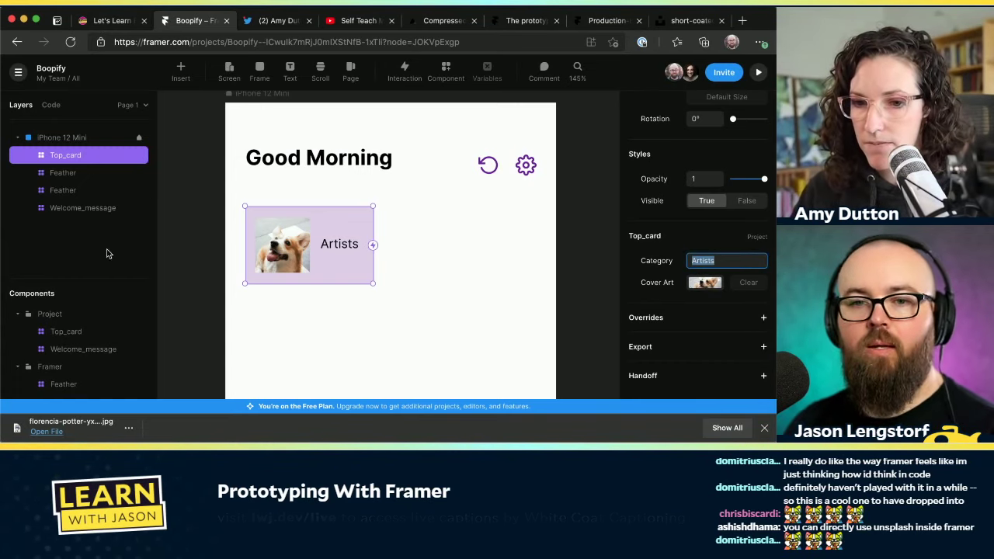
drag(68, 330, 447, 249)
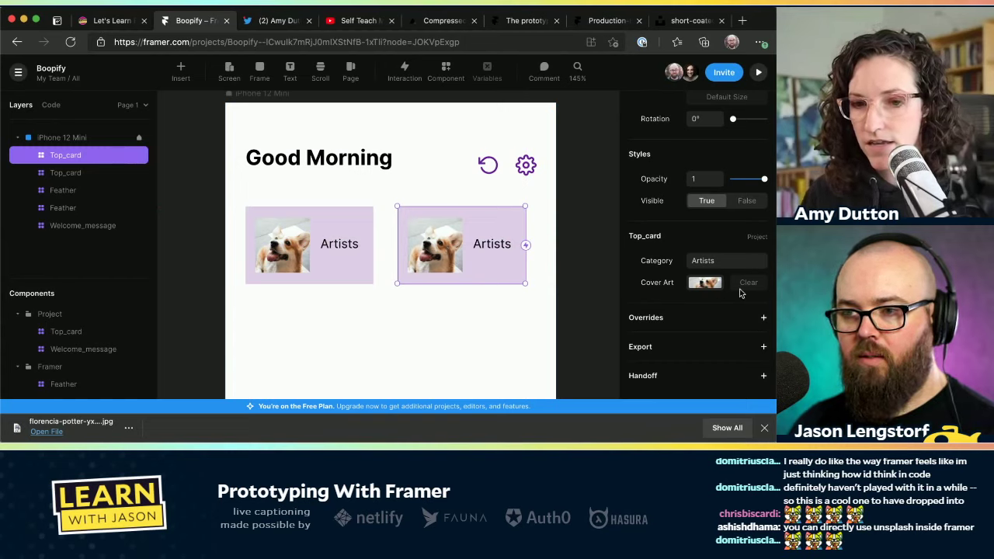
click(712, 261)
text(Daily Mix)
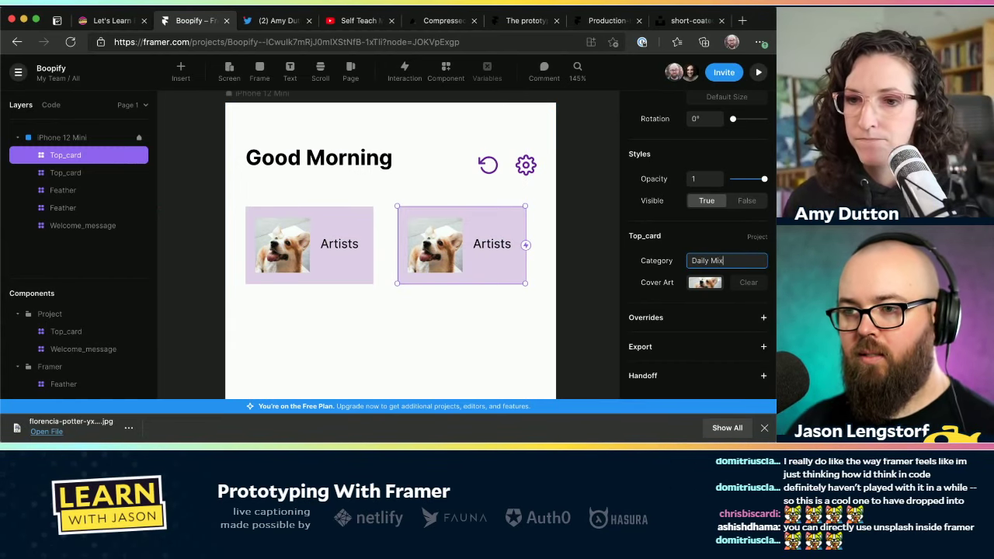
key(Tab)
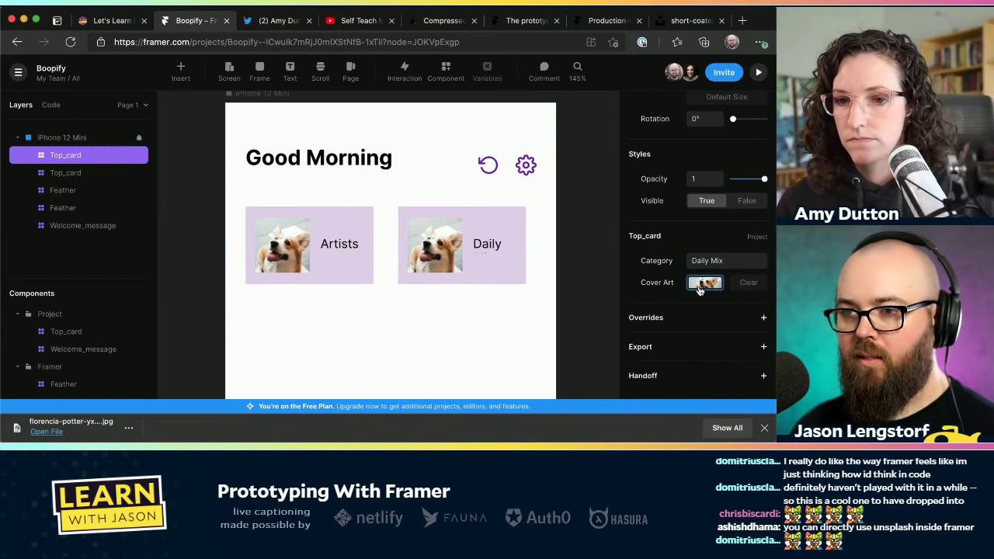
- Set the new card's Cover Art to a dark corgi photo from Unsplash
click(706, 283)
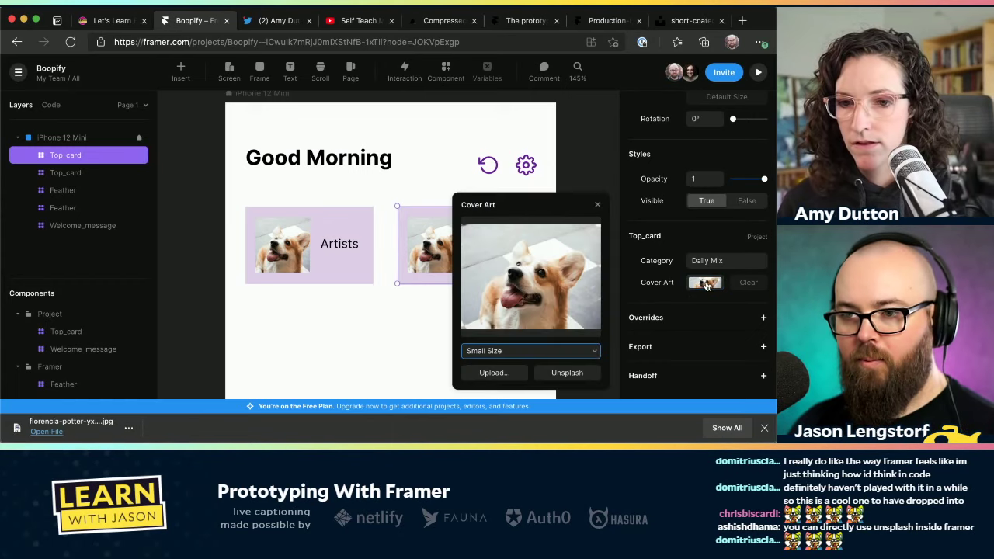
click(567, 373)
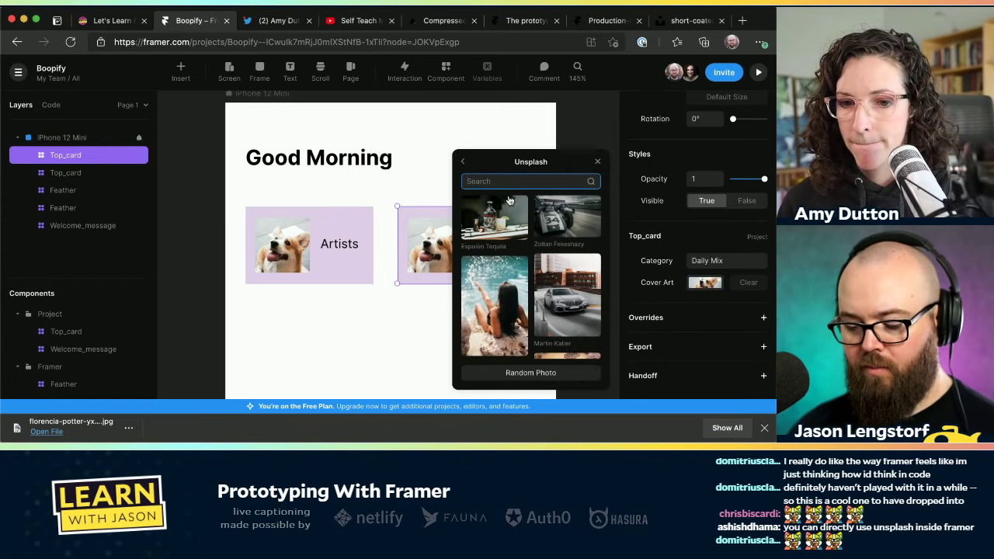
text(corgi)
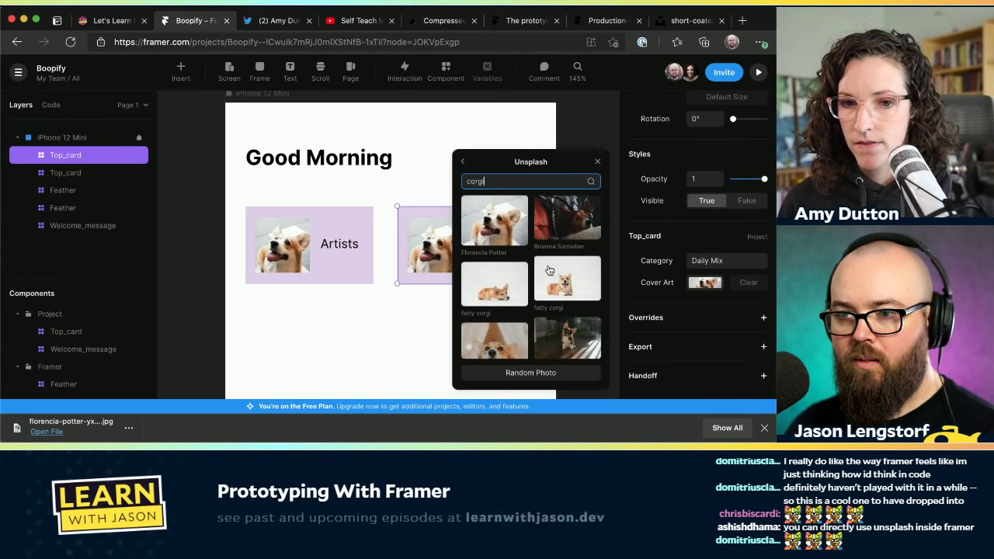
click(581, 209)
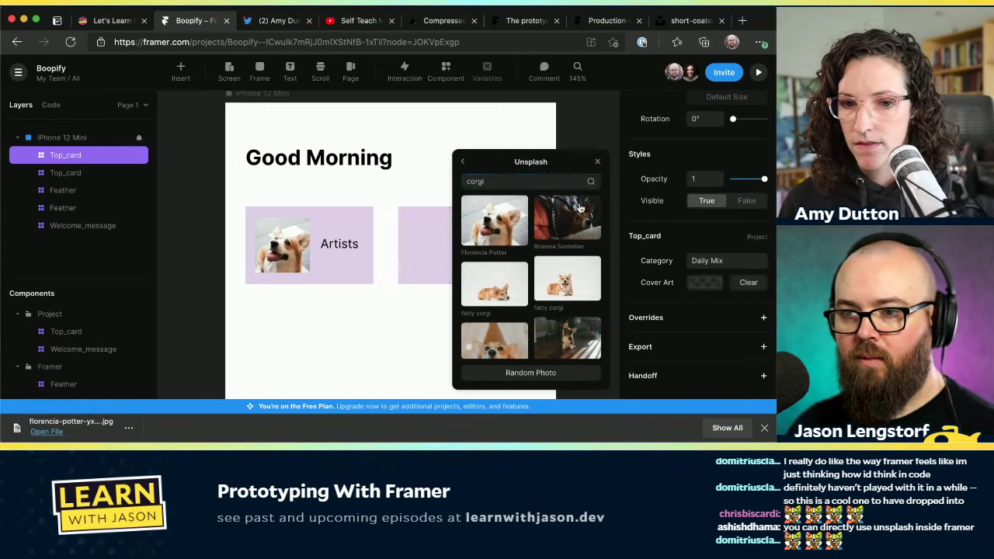
click(495, 111)
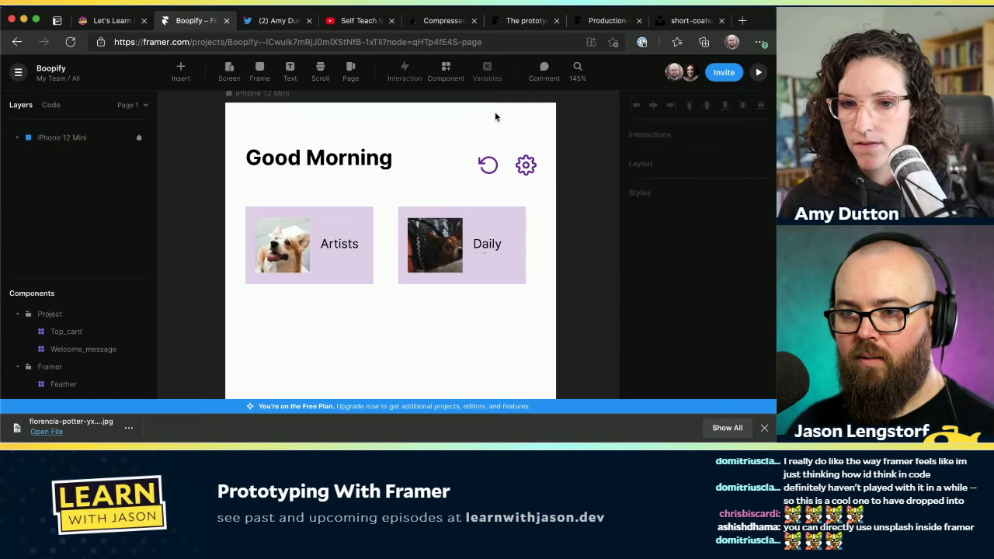
double_click(499, 248)
click(411, 265)
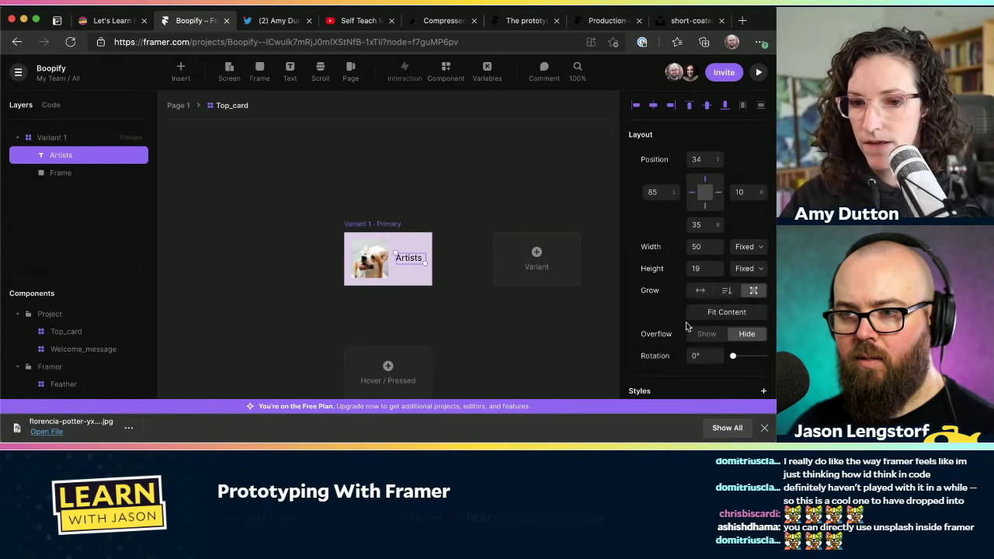
- Give the Top_card label auto height so Daily Mix wraps onto two lines
click(728, 292)
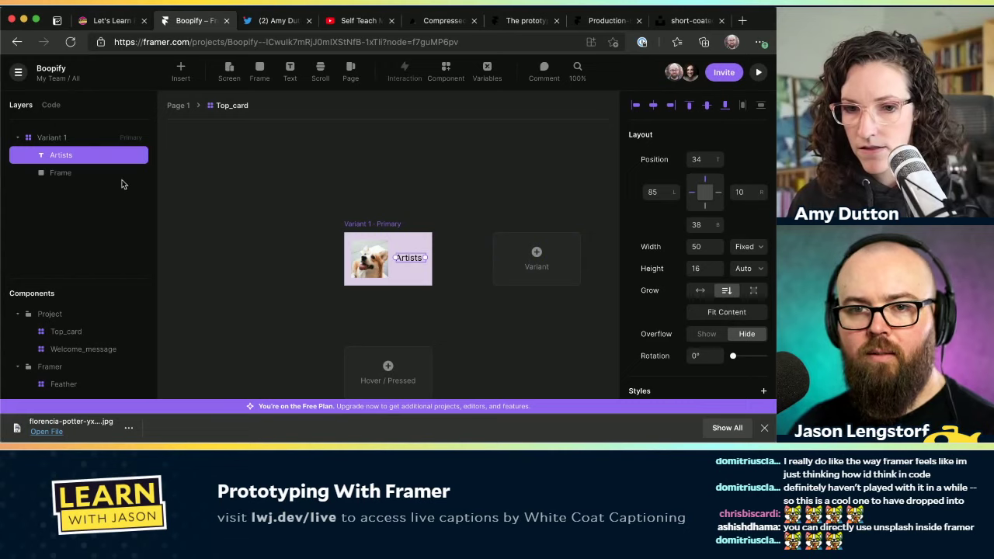
scroll(693, 309, down, 1)
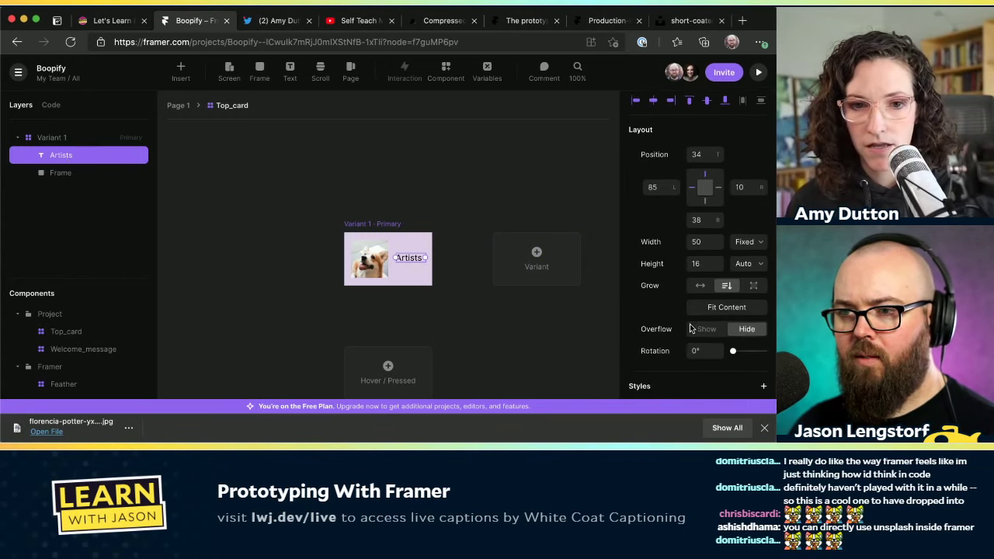
click(178, 113)
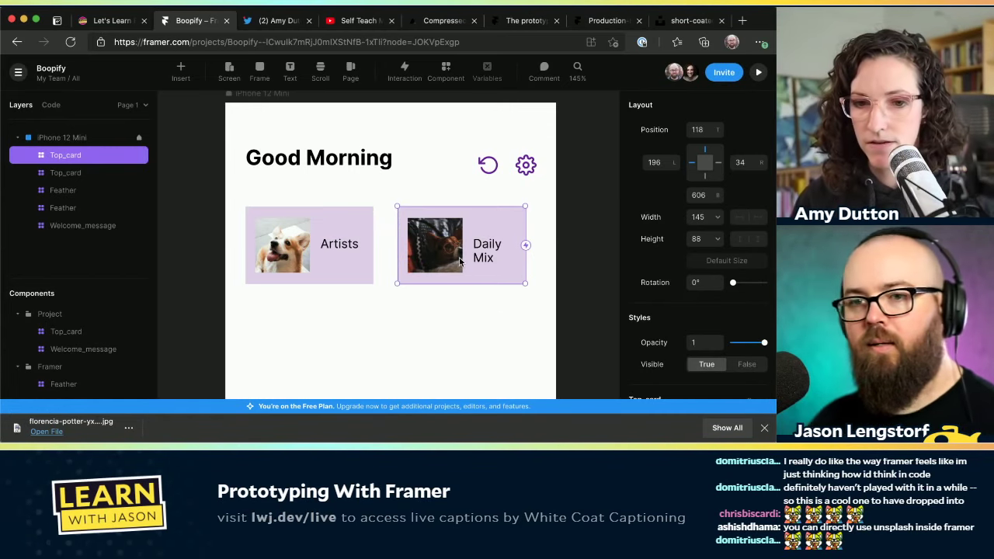
- Duplicate both cards into a row below, labelled Mood Music and Podcasts
shift+click(346, 252)
drag(345, 251, 345, 352)
scroll(387, 351, down, 2)
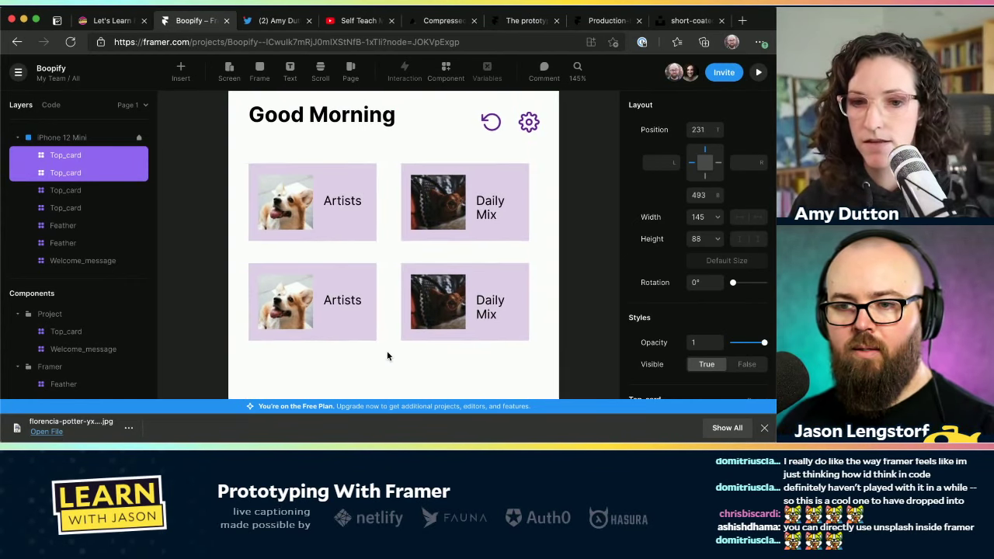
click(350, 337)
click(336, 288)
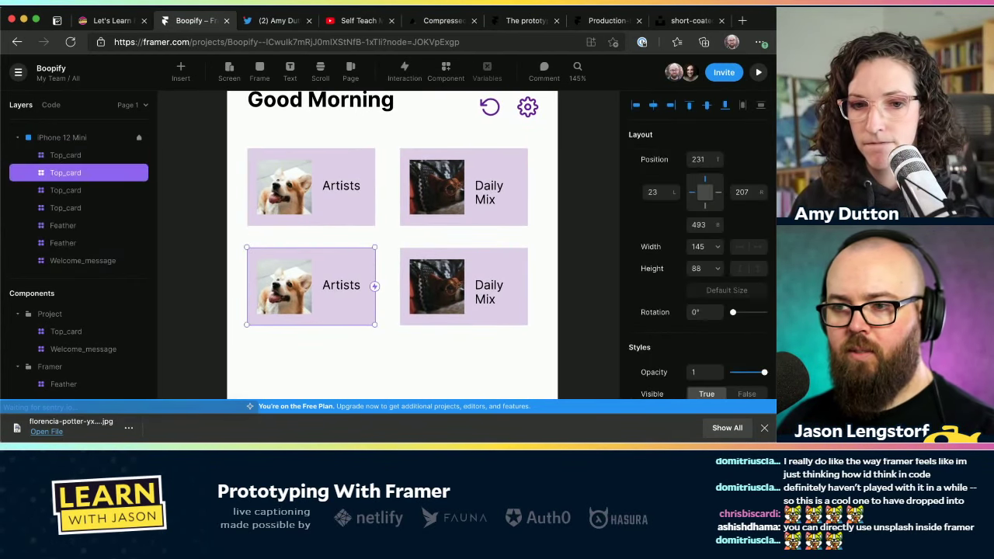
scroll(711, 299, down, 4)
double_click(707, 292)
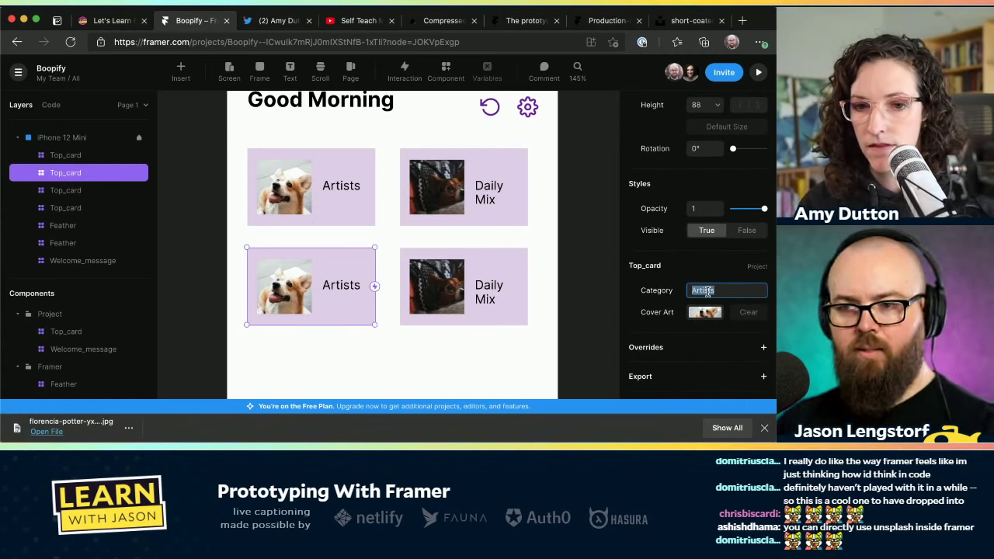
text(Mood Music)
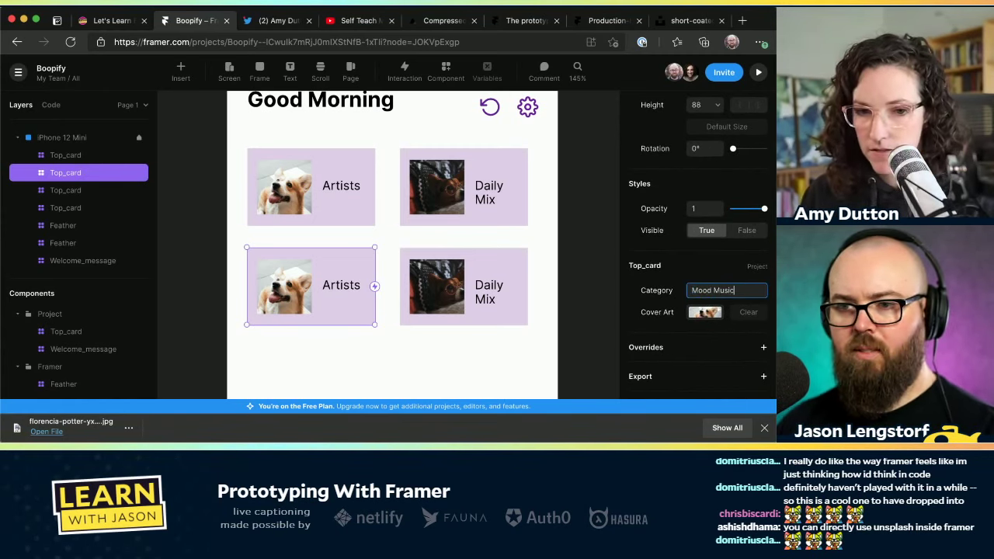
click(466, 295)
double_click(707, 292)
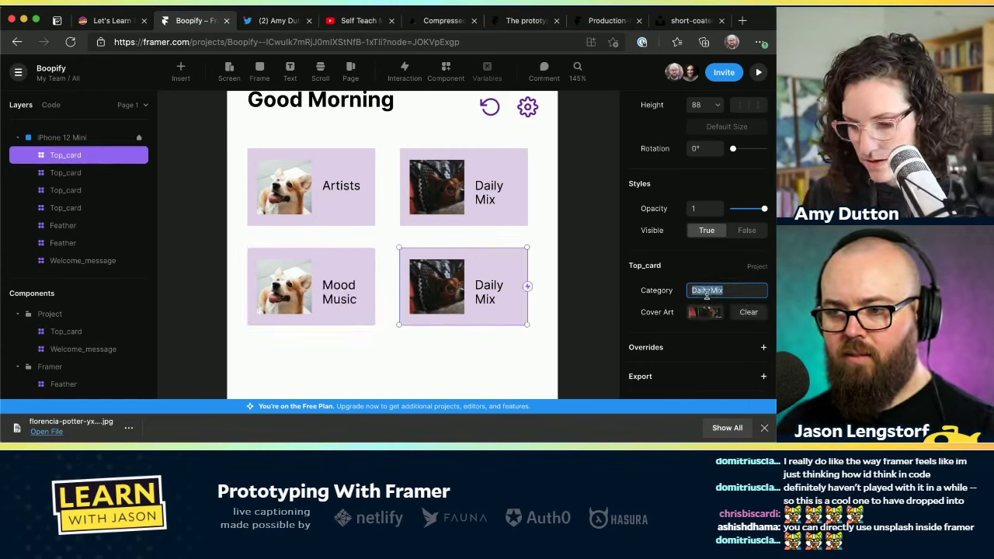
text(Podcasts)
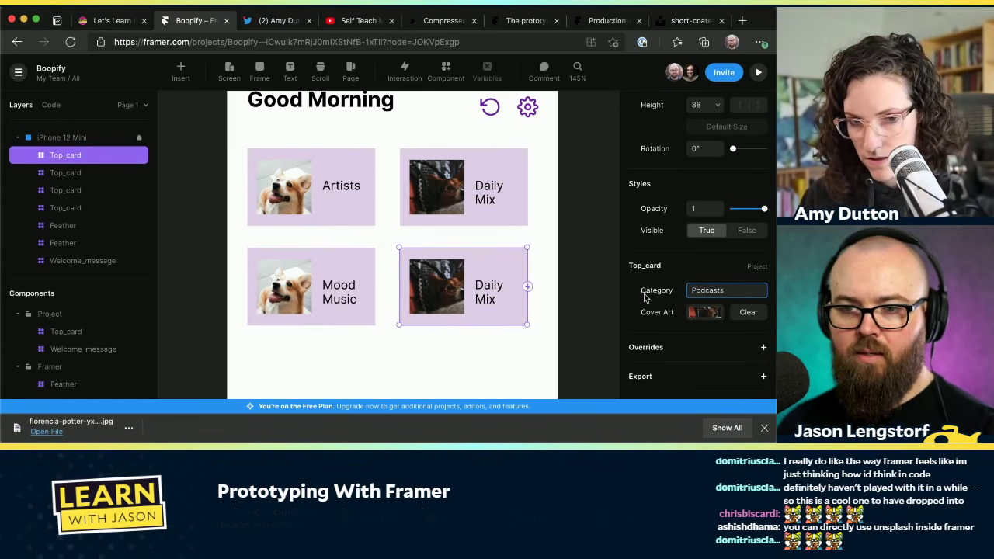
- Set the Mood Music card's Cover Art to an Unsplash corgi photo
click(275, 302)
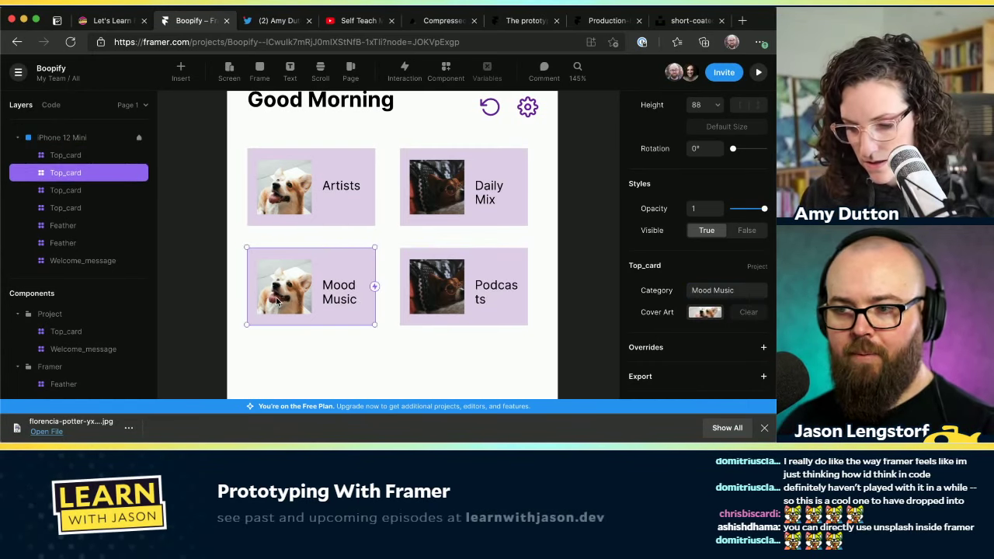
click(703, 313)
click(561, 375)
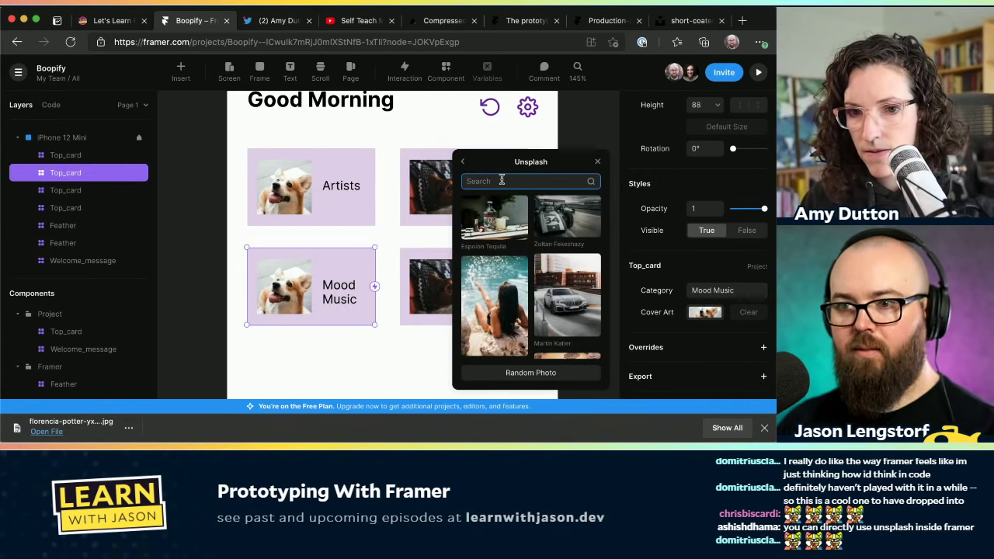
text(corgi)
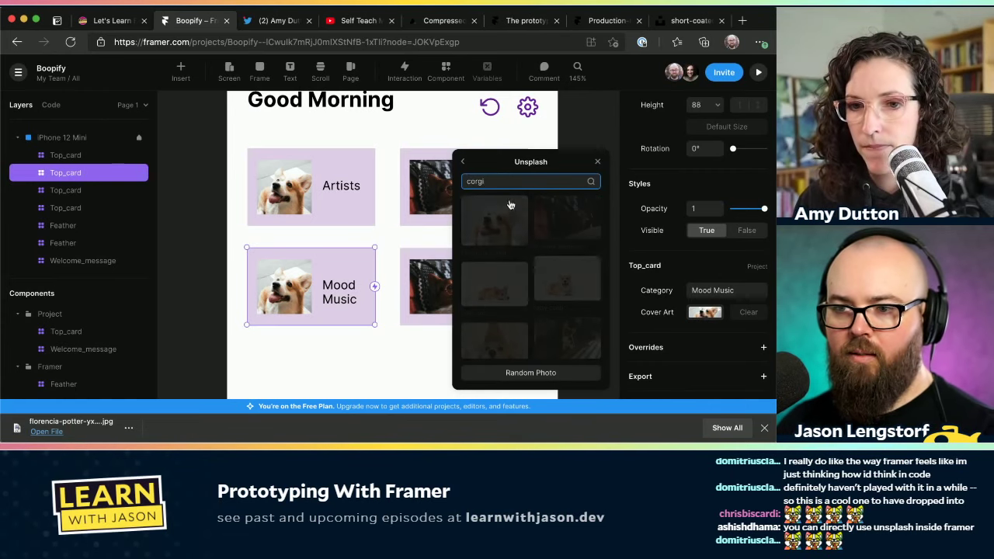
scroll(554, 267, down, 1)
scroll(554, 267, down, 2)
click(566, 245)
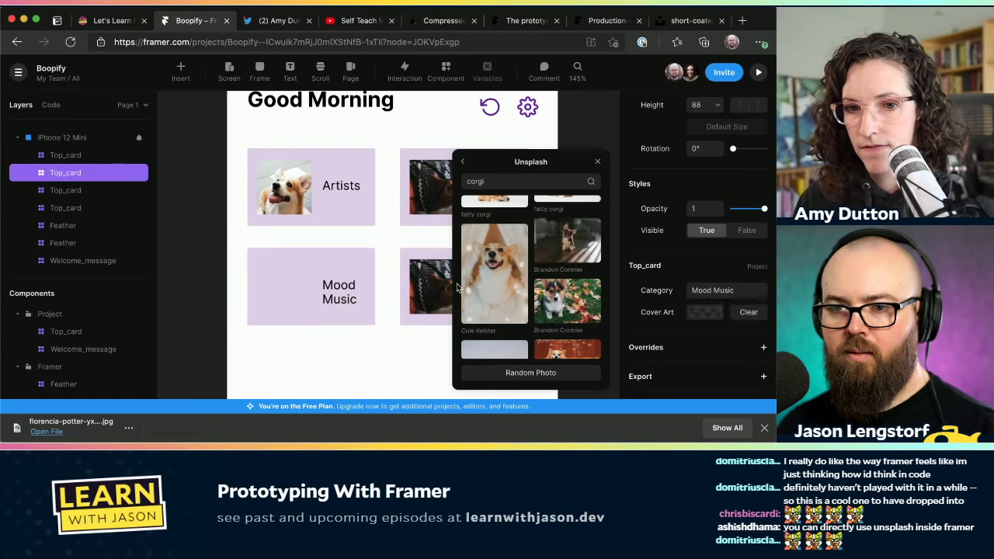
- Give the Podcasts card a corgi cover photo and widen it to 167
click(425, 298)
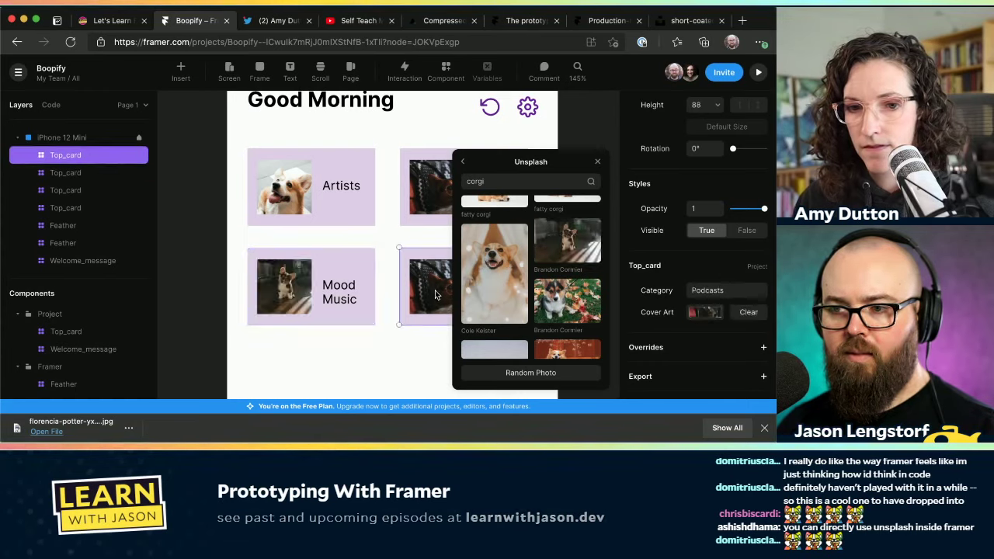
click(705, 311)
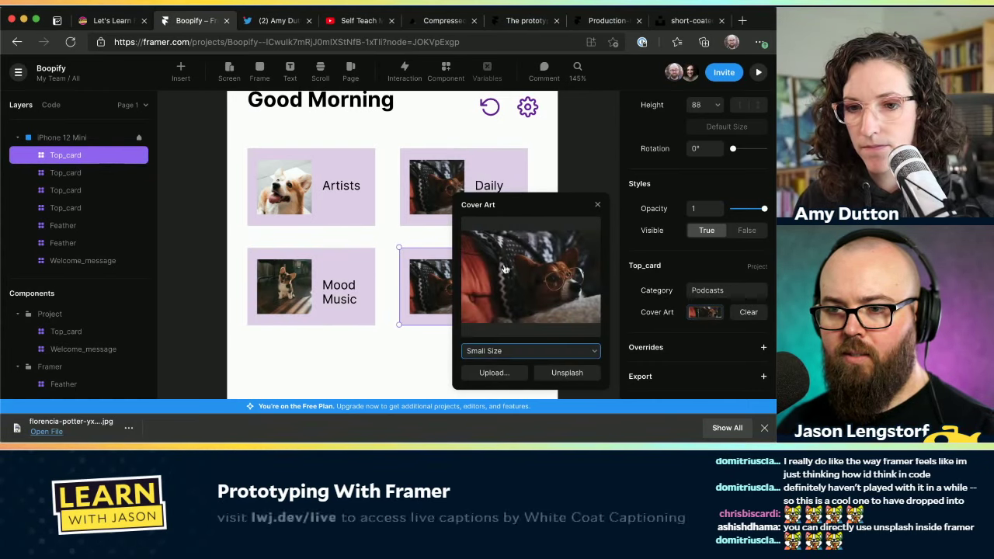
click(566, 373)
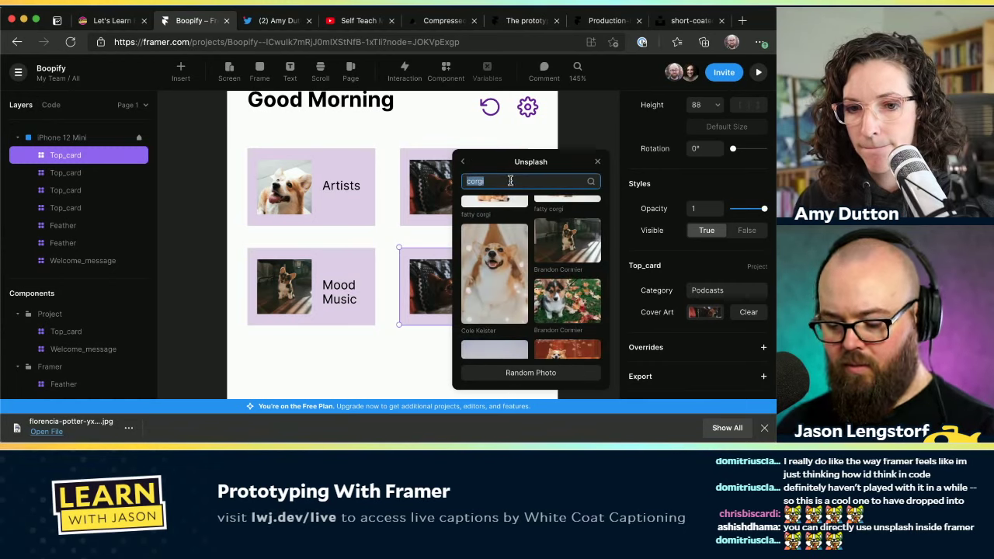
scroll(554, 301, down, 5)
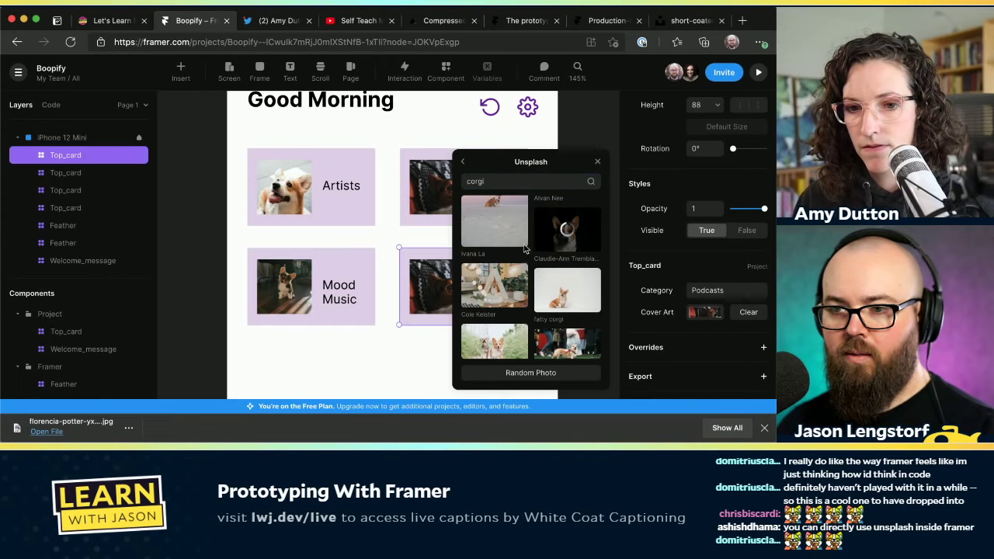
click(427, 356)
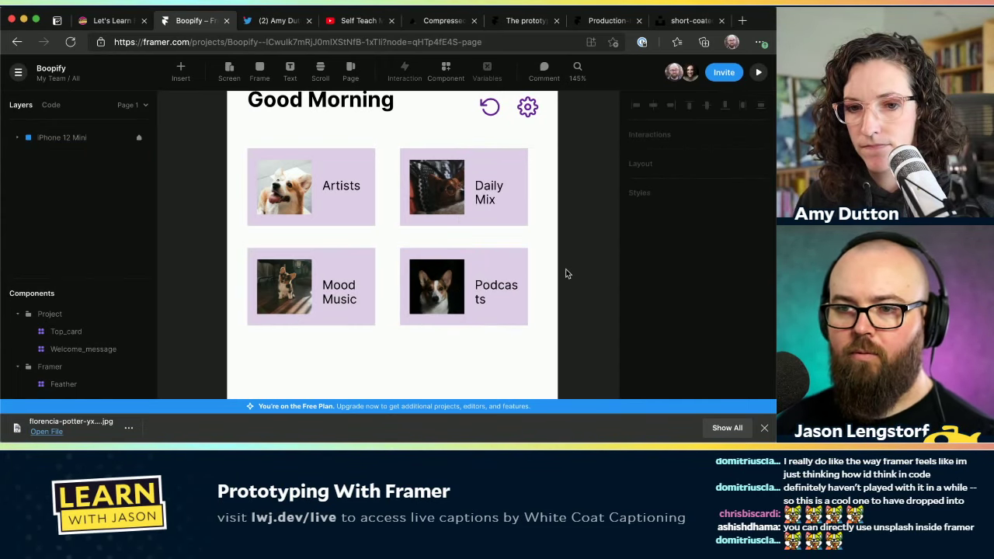
scroll(566, 271, up, 2)
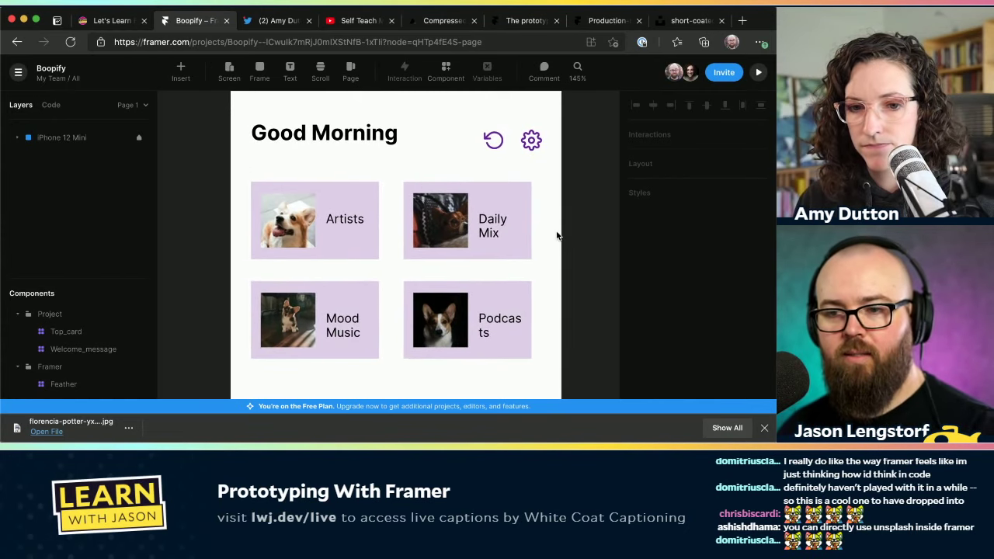
click(488, 334)
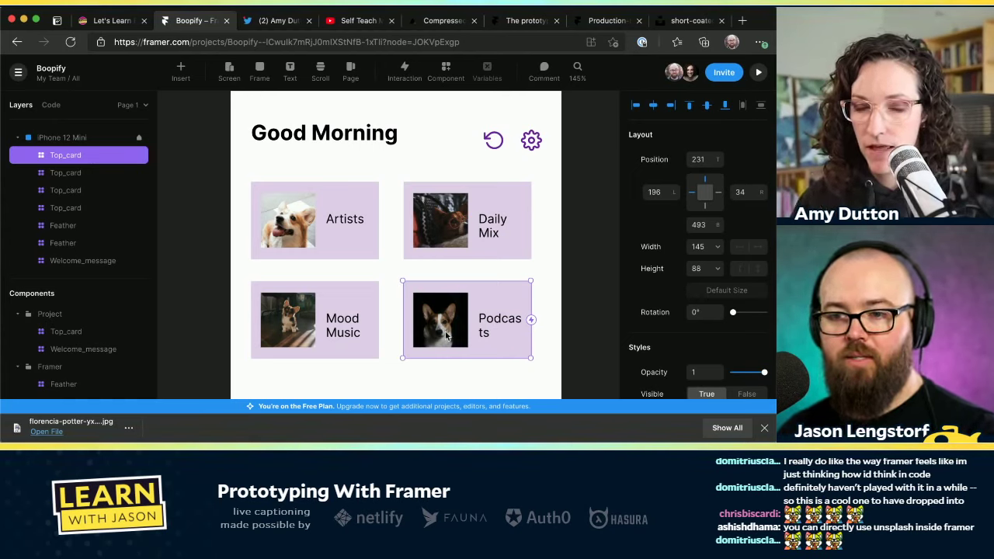
drag(529, 350, 550, 349)
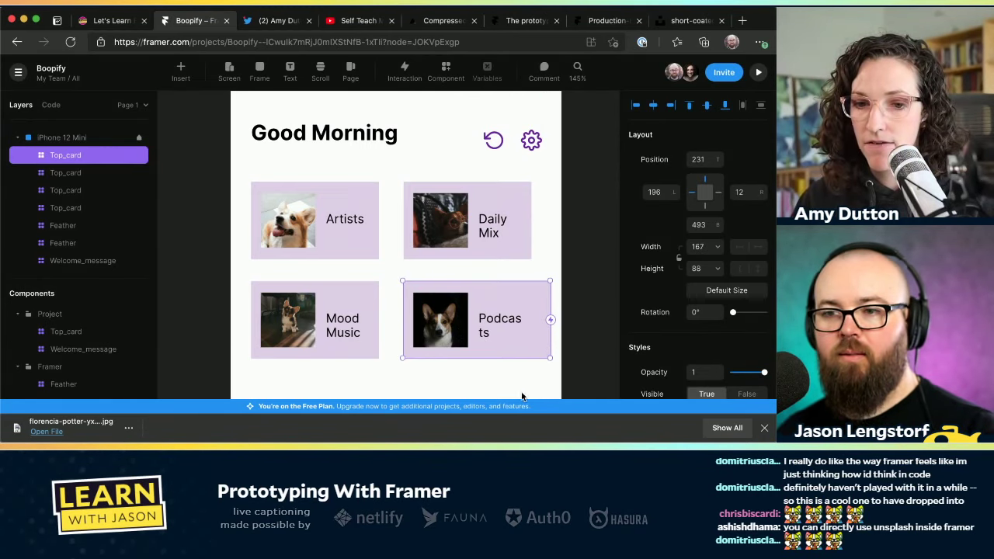
- Make the Top_card label width relative and widen the Podcasts card slightly
double_click(497, 322)
click(411, 258)
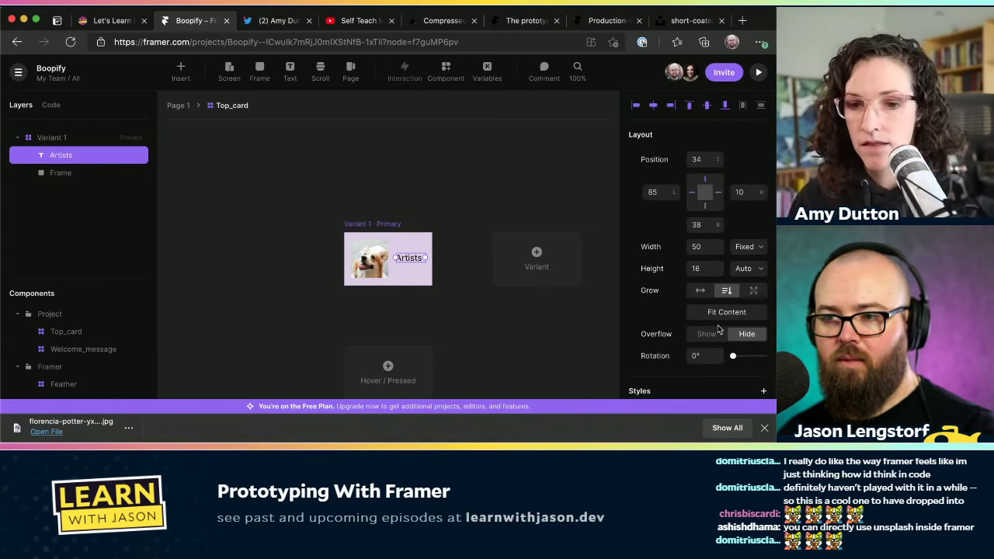
scroll(719, 334, down, 2)
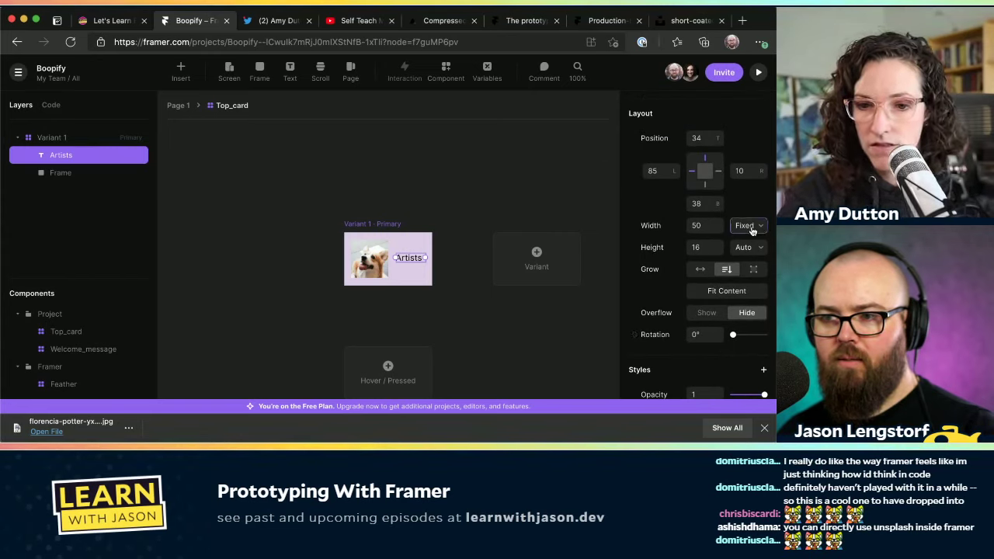
click(750, 226)
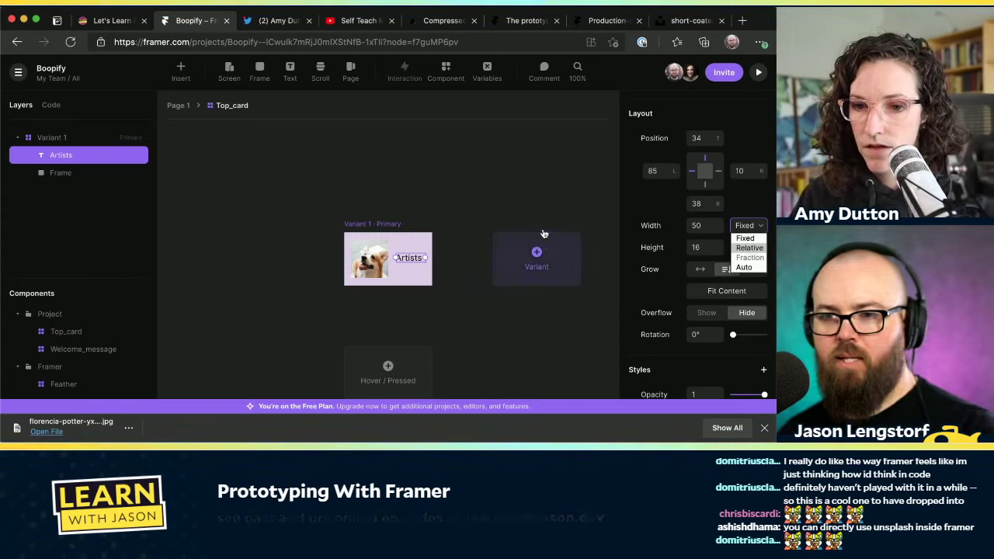
click(743, 249)
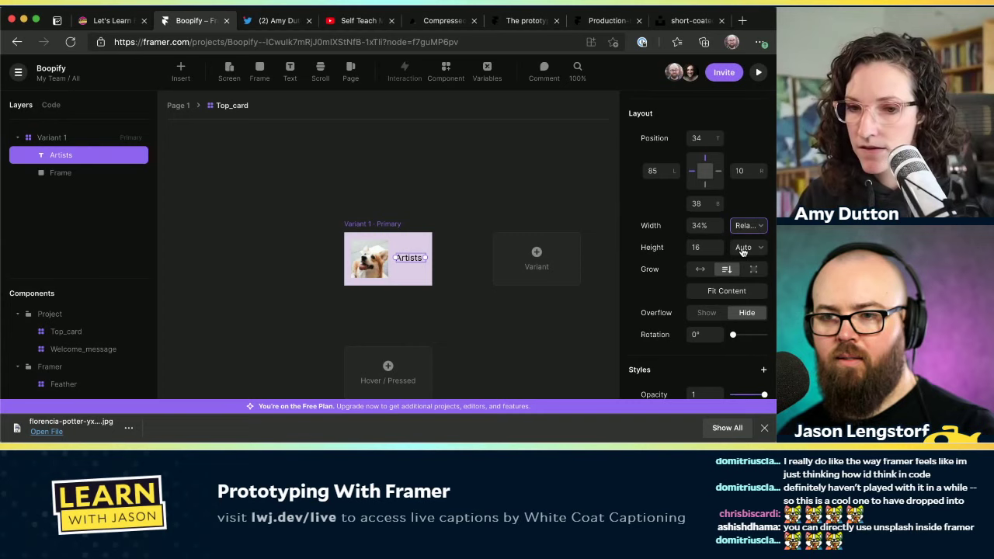
click(193, 104)
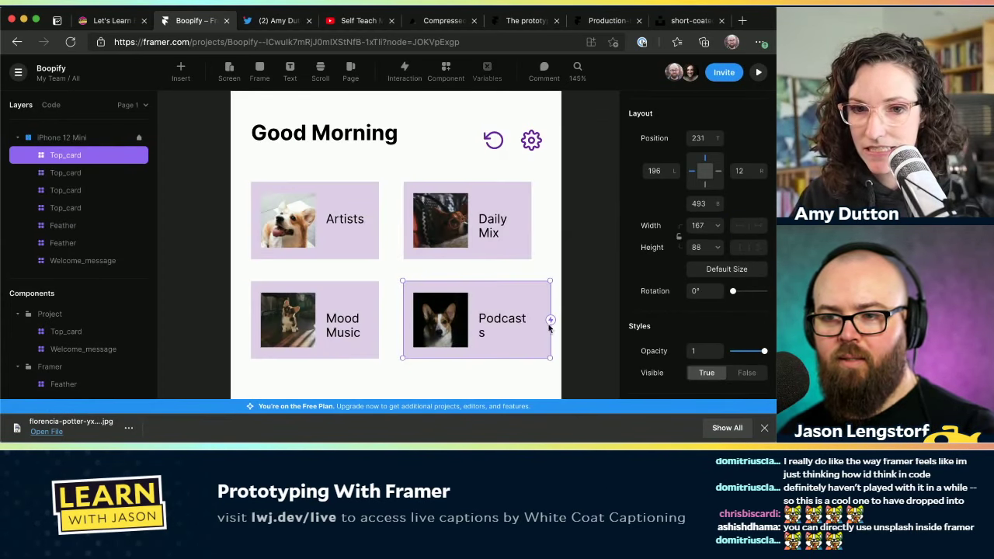
mouse_move(552, 343)
mouse_down()
mouse_move(564, 343)
mouse_move(552, 344)
mouse_up()
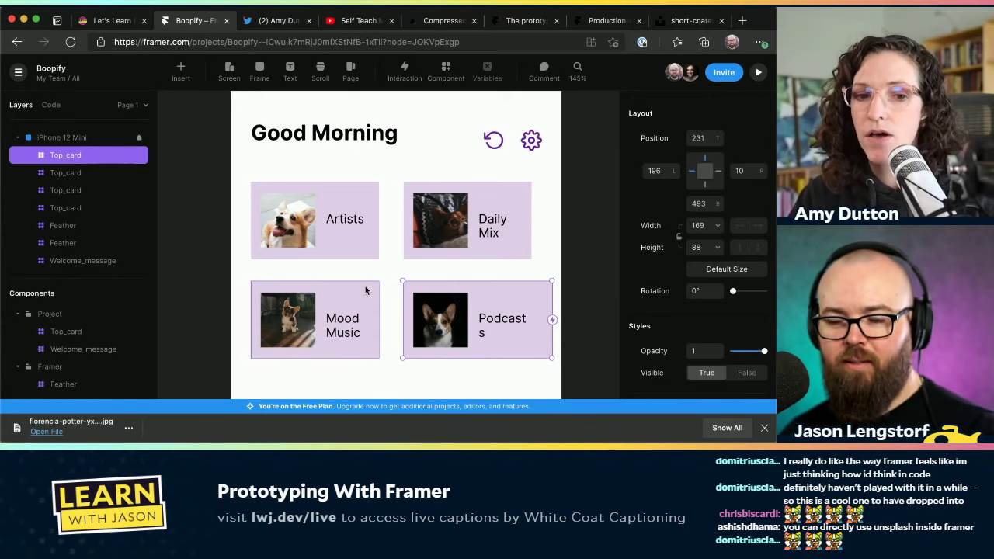
- Widen the Top_card base to 171 and fix the label width at 79
double_click(498, 322)
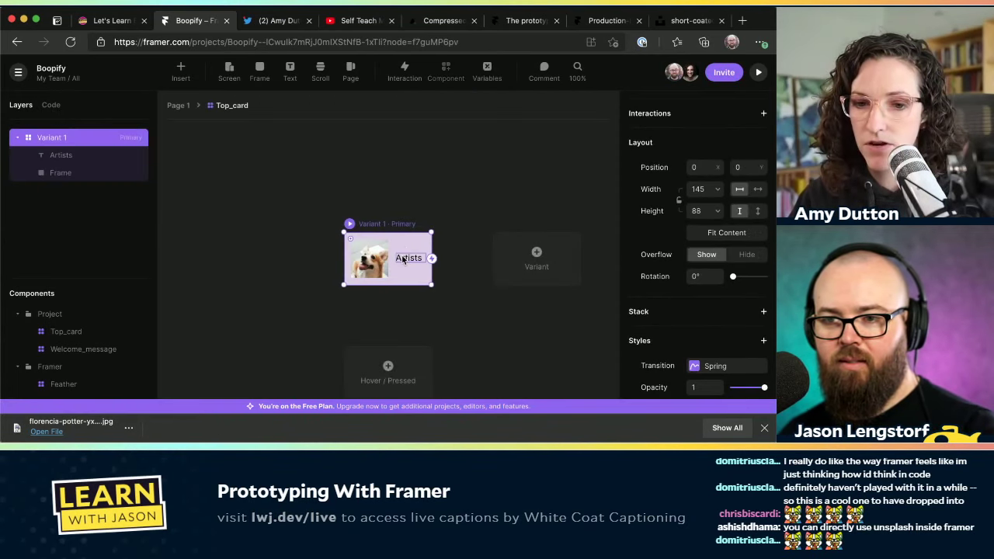
click(403, 259)
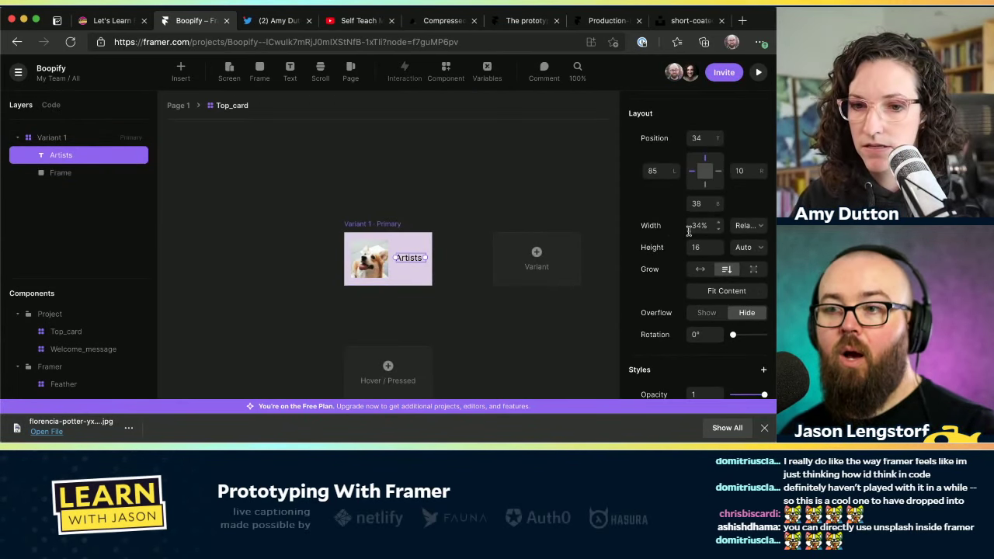
click(749, 226)
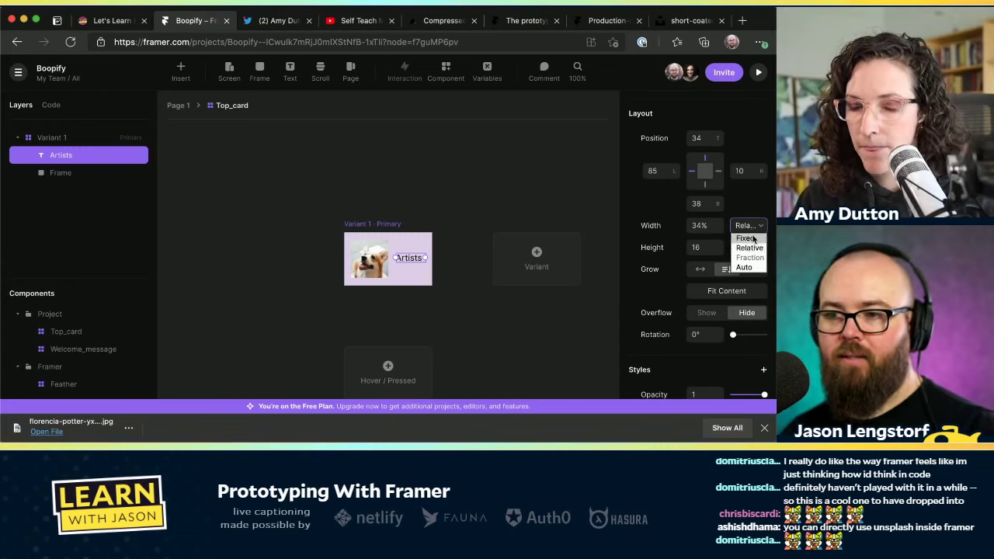
click(420, 215)
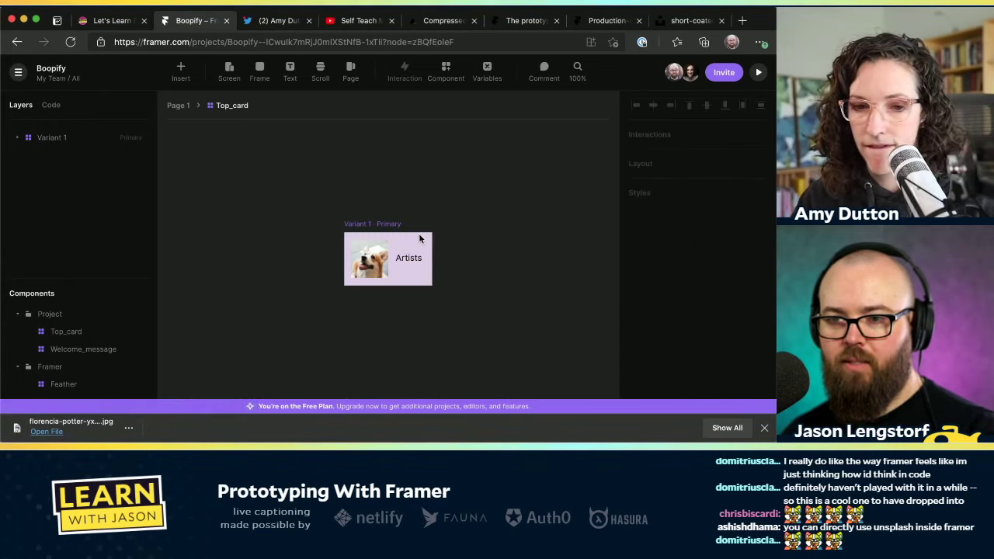
key(Escape)
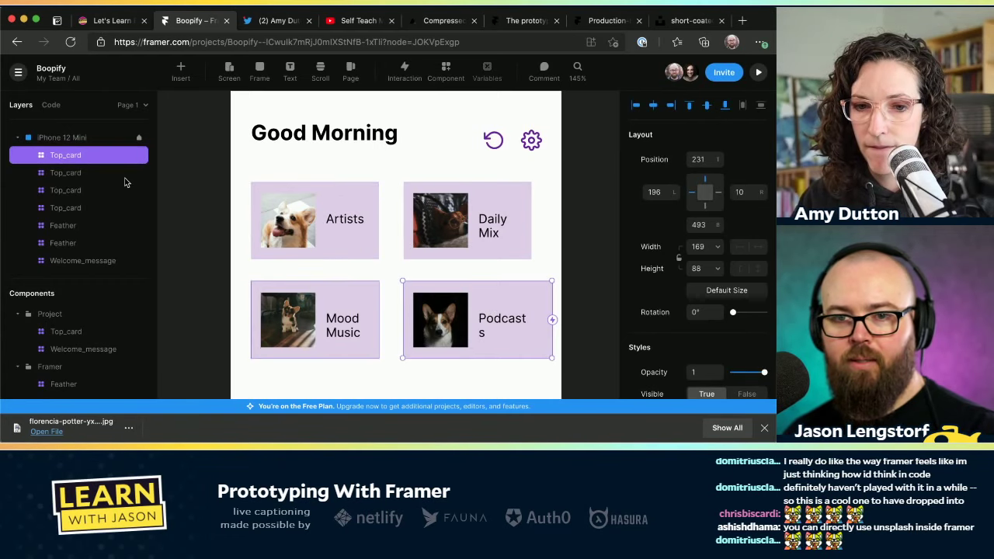
double_click(349, 223)
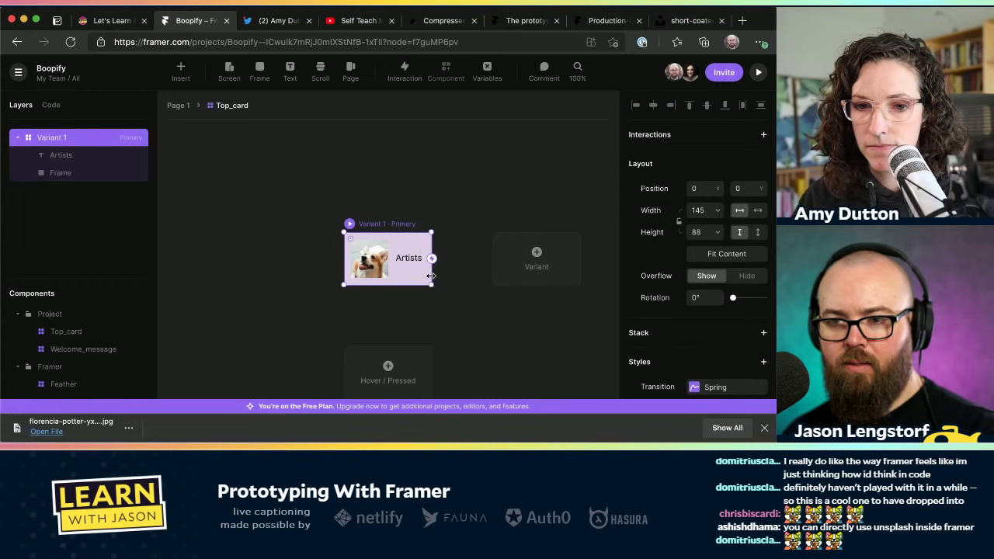
mouse_move(434, 276)
mouse_down()
mouse_move(448, 282)
mouse_move(443, 258)
mouse_up()
click(424, 258)
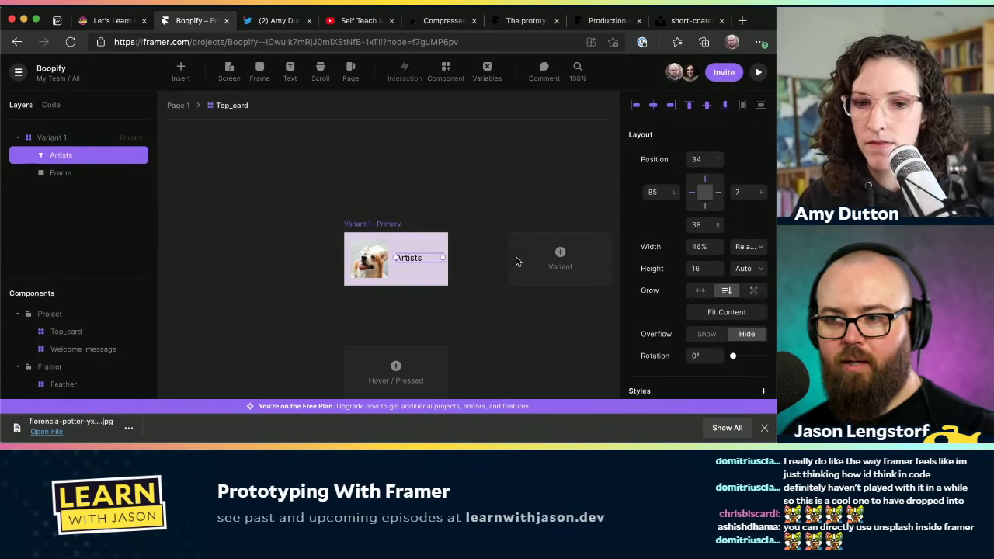
click(736, 249)
click(746, 262)
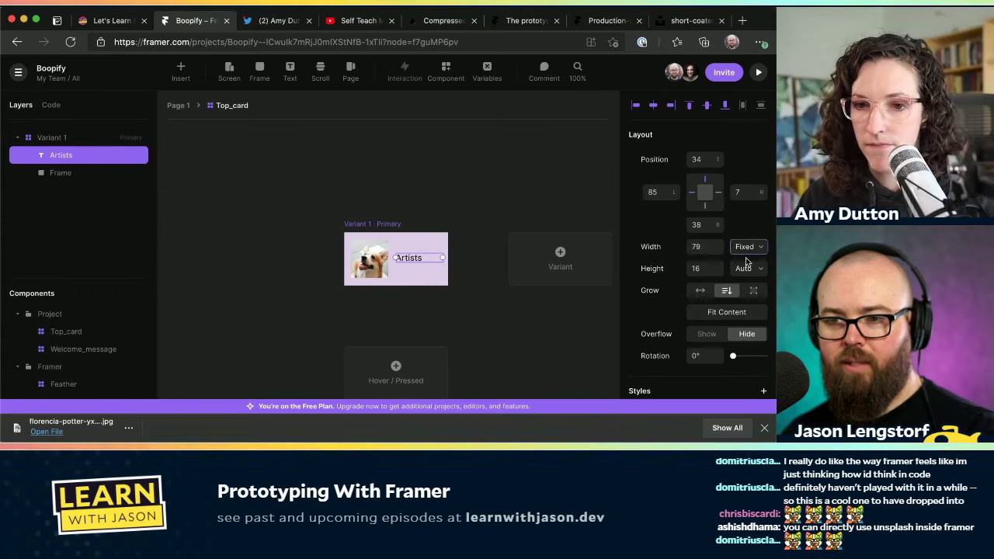
click(178, 105)
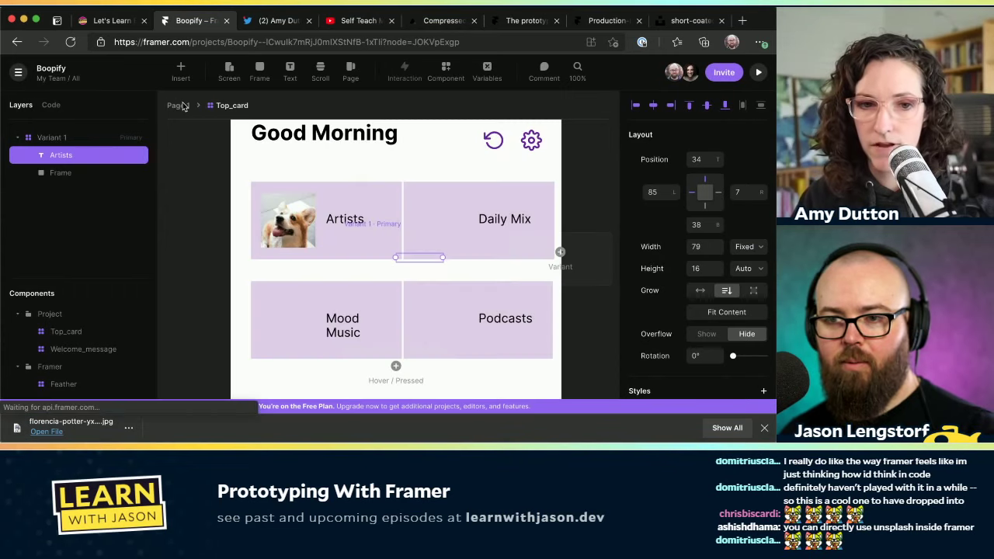
- Shift the left-column cards left and nudge Mood Music and Podcasts down slightly
drag(281, 331, 297, 332)
shift+click(322, 226)
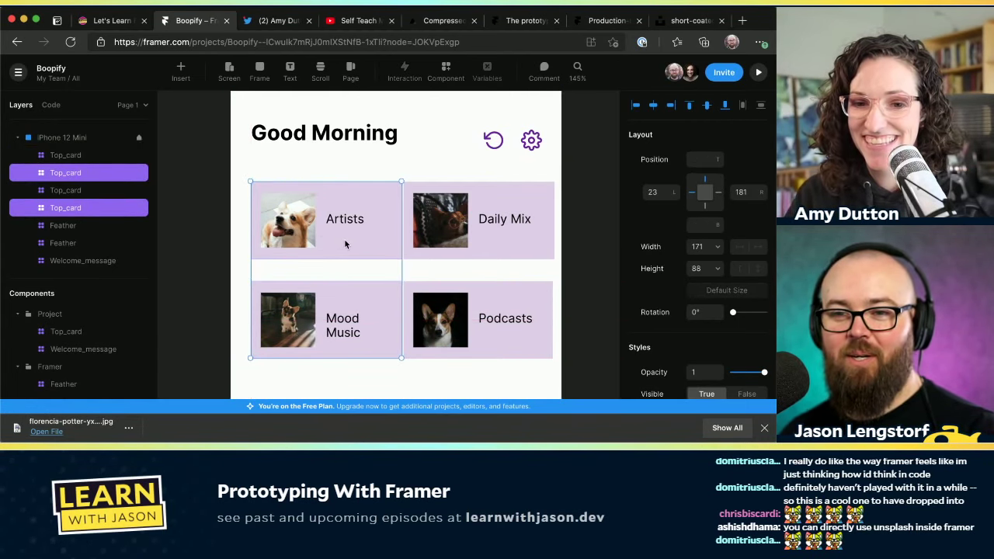
drag(344, 239, 334, 239)
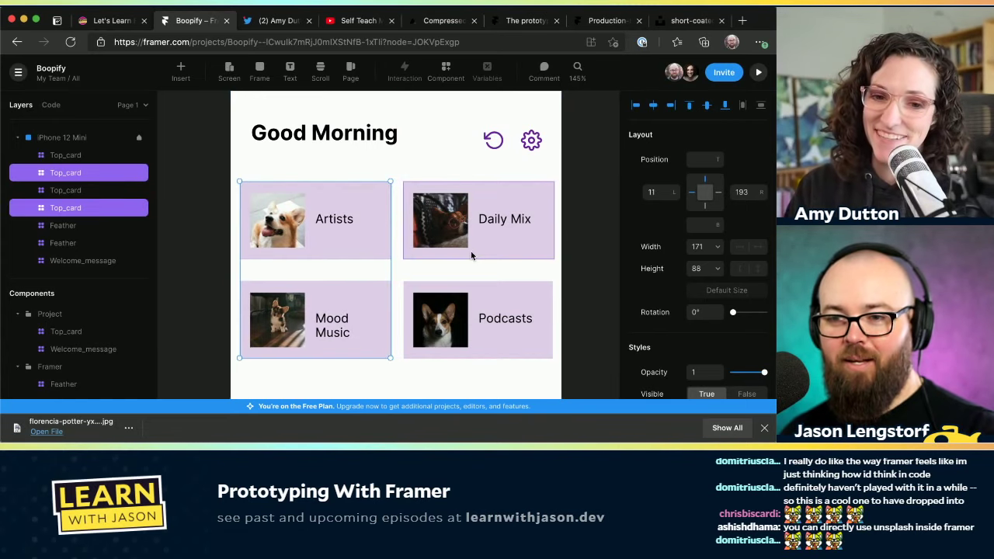
shift+click(470, 332)
click(469, 405)
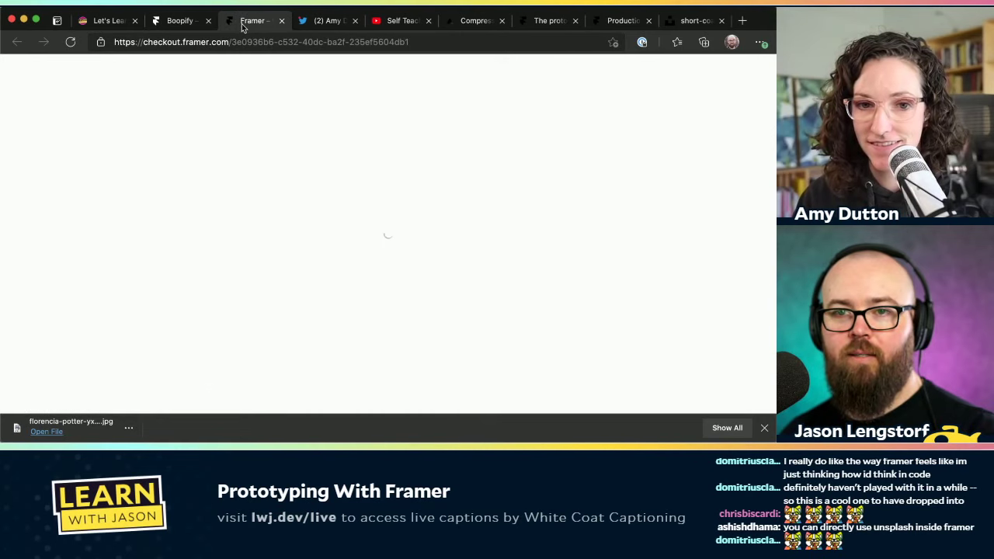
key(super+w)
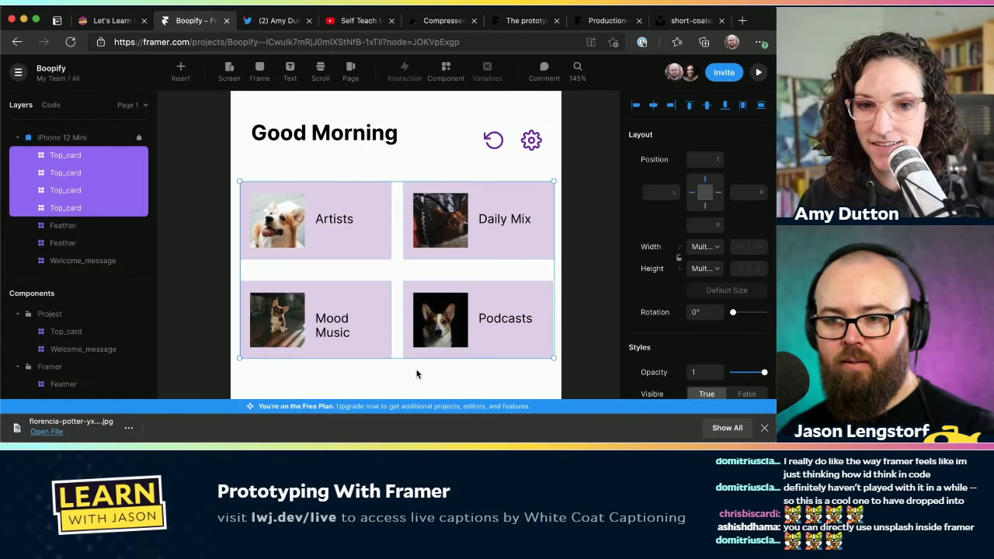
drag(416, 375, 379, 320)
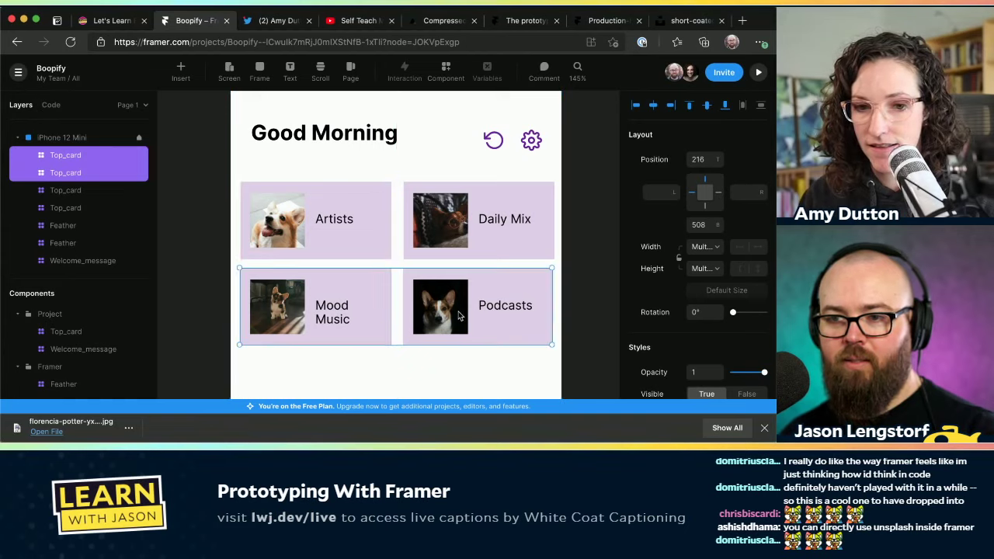
key(Down)
key(Down)
key(Down)
key(Down)
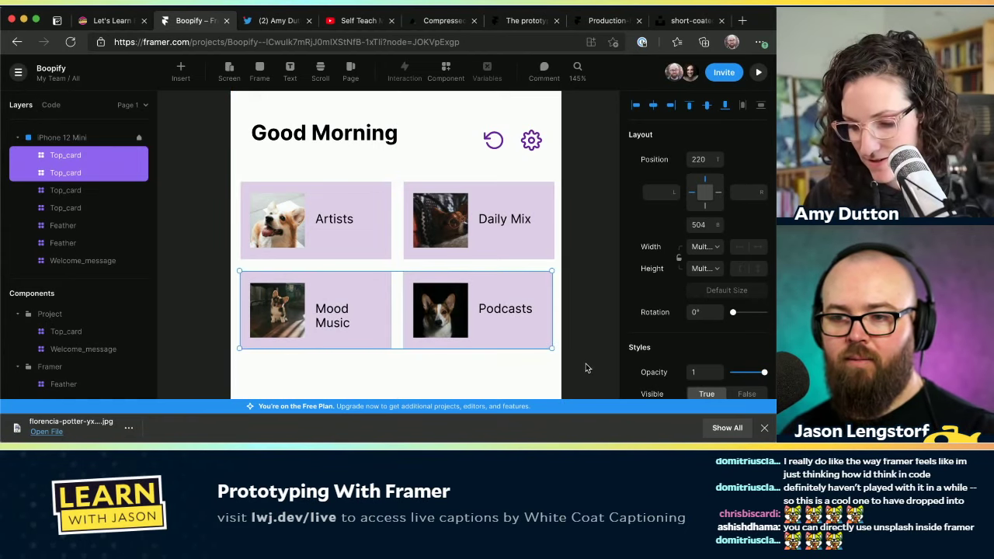
click(586, 364)
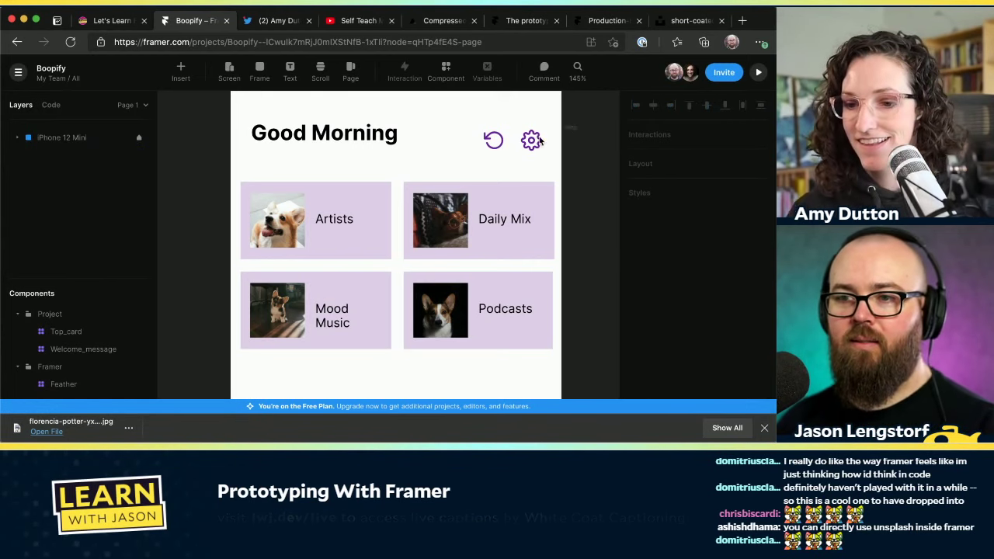
- Top-align the header icons with the Good Morning heading
drag(555, 138, 481, 152)
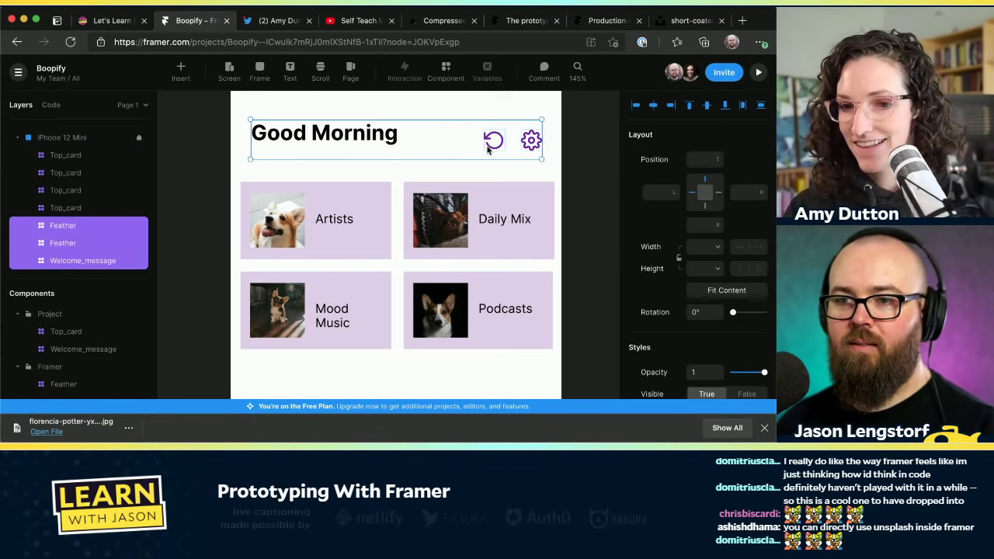
shift+click(391, 146)
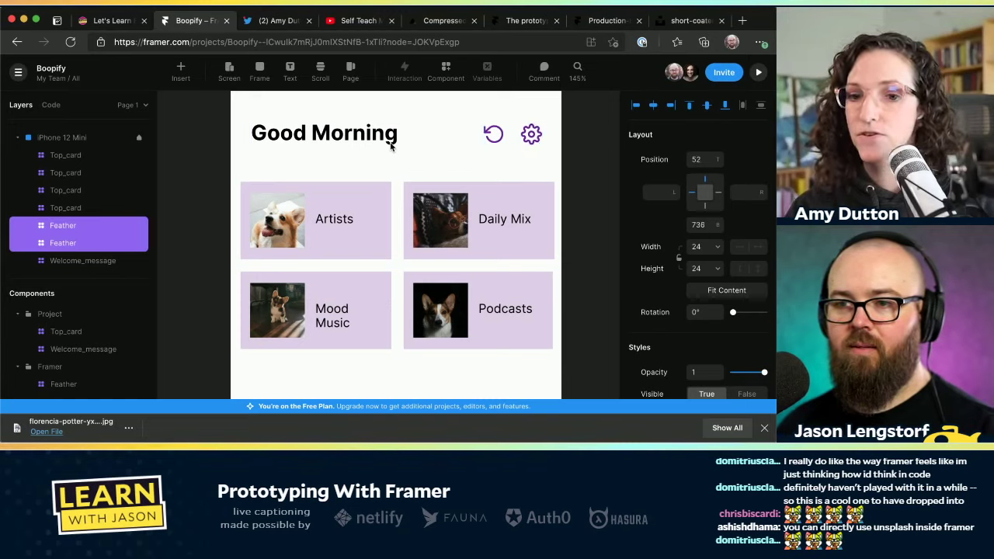
click(587, 225)
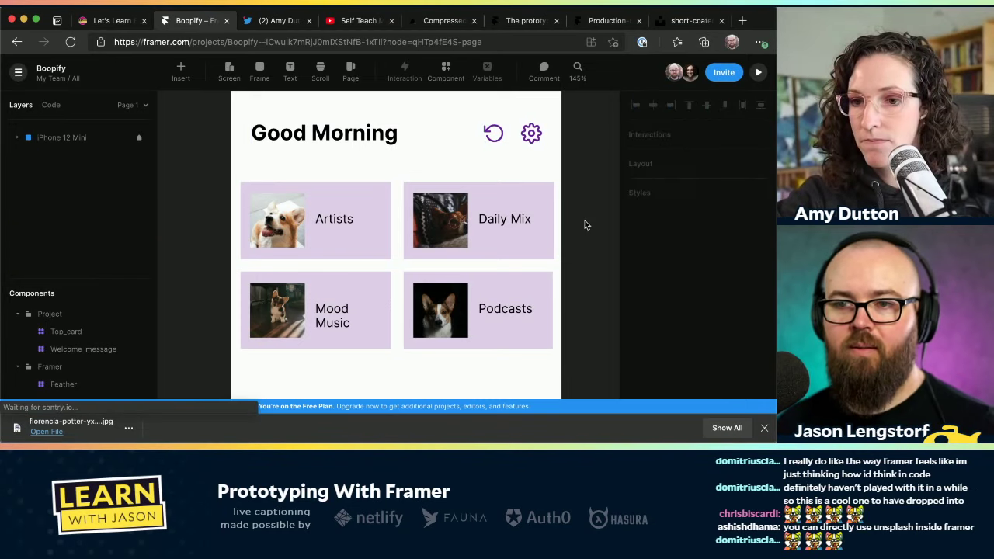
click(553, 136)
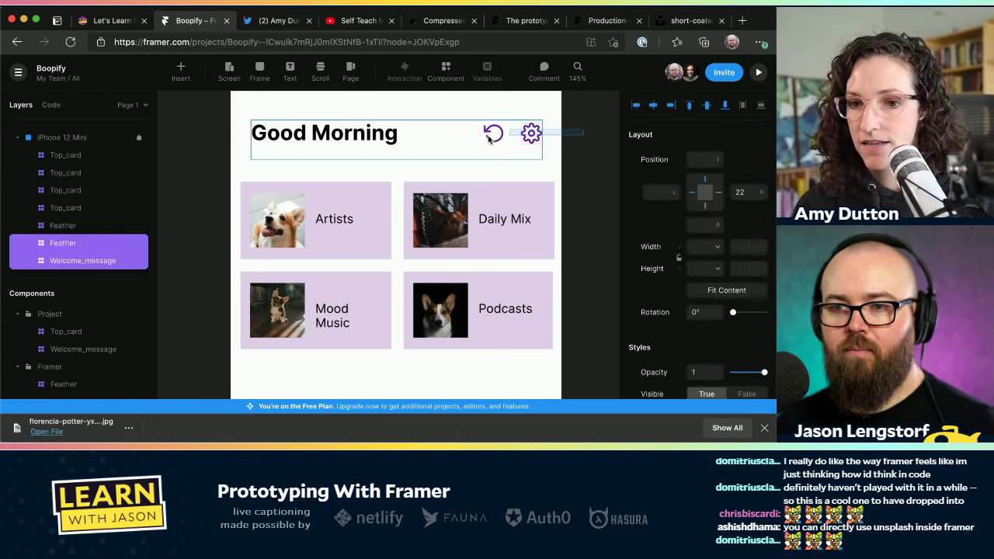
click(690, 107)
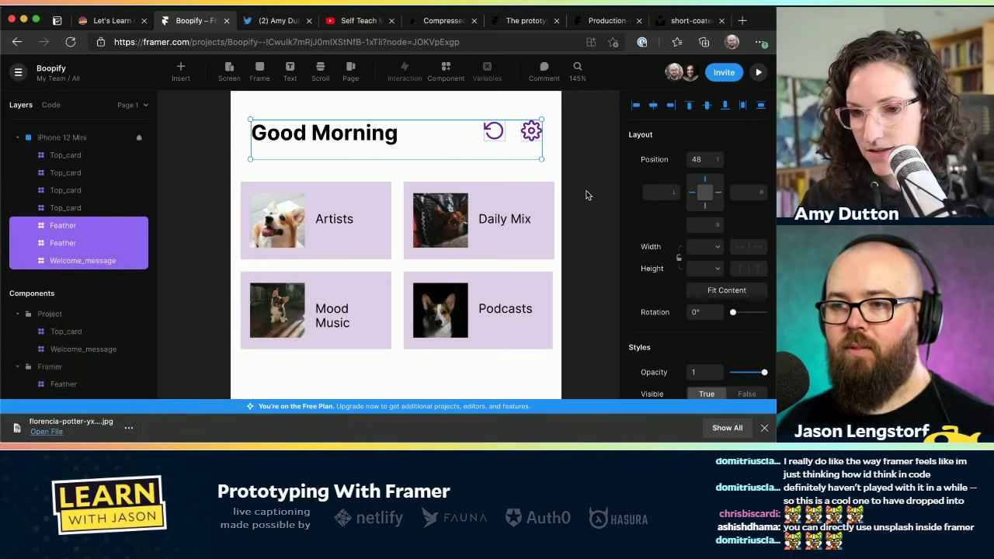
click(592, 237)
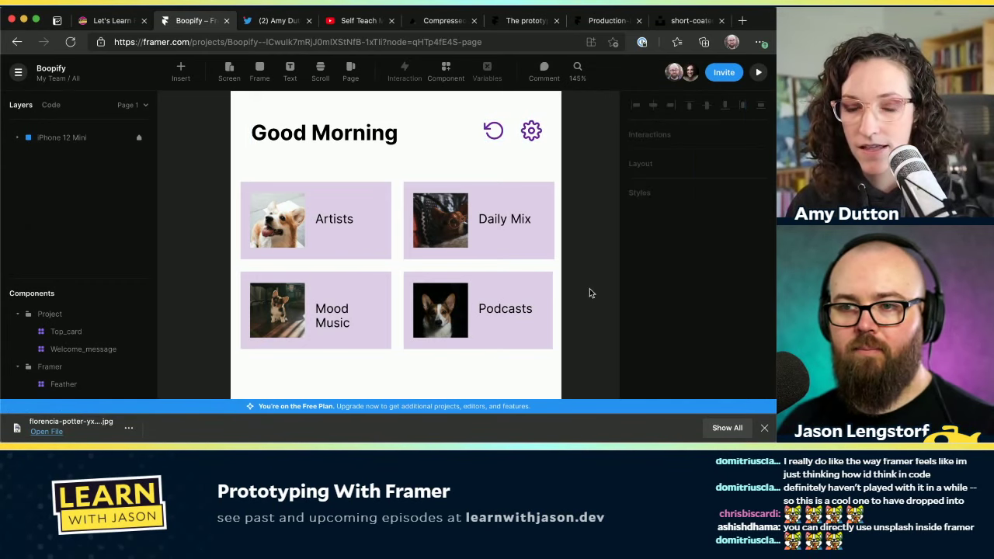
scroll(590, 293, up, 1)
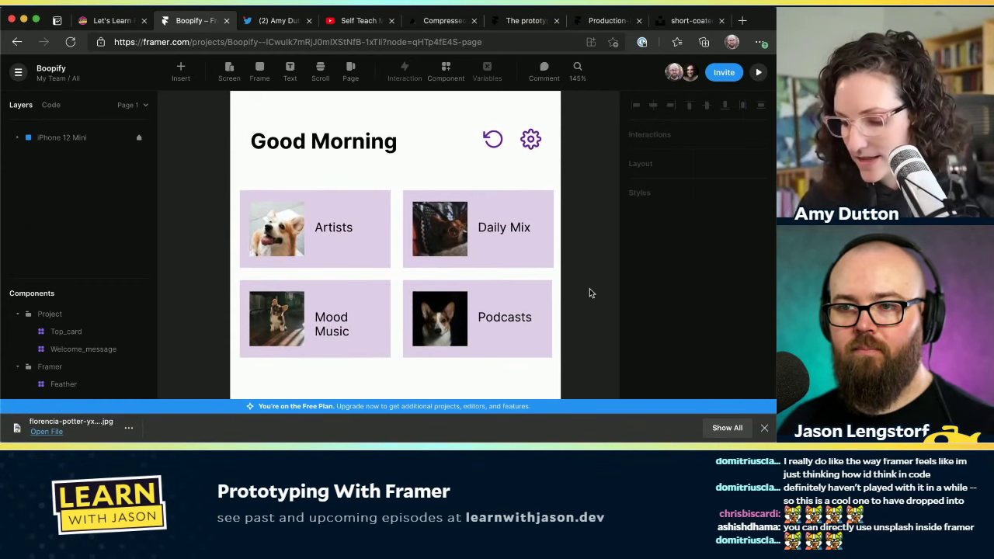
scroll(583, 285, down, 5)
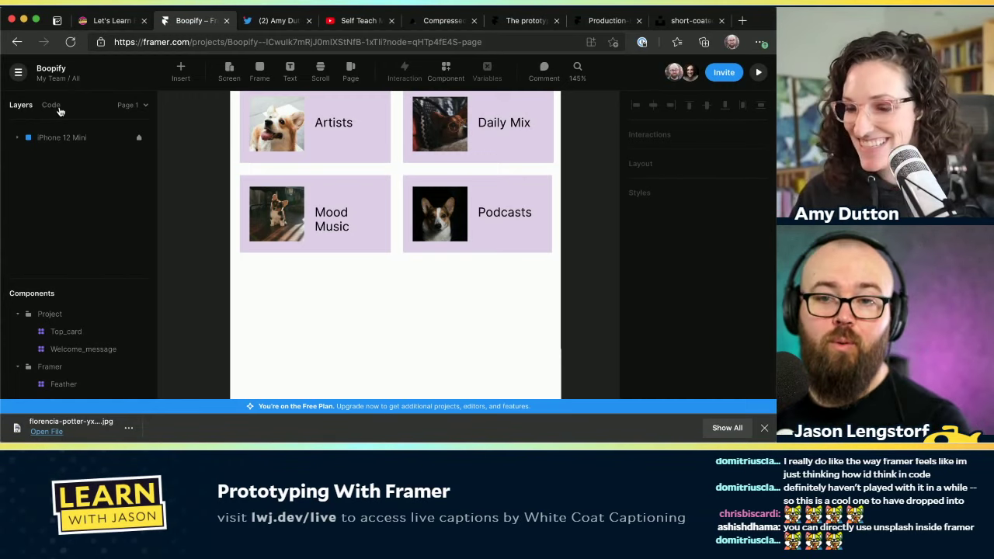
- Install the Data Component package found by searching 'data' in Insert
click(176, 77)
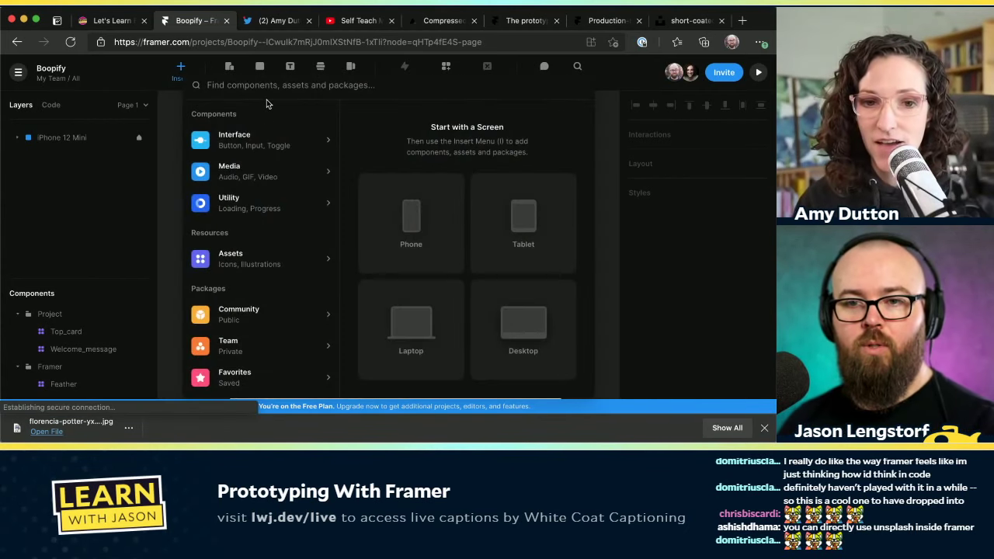
text(data)
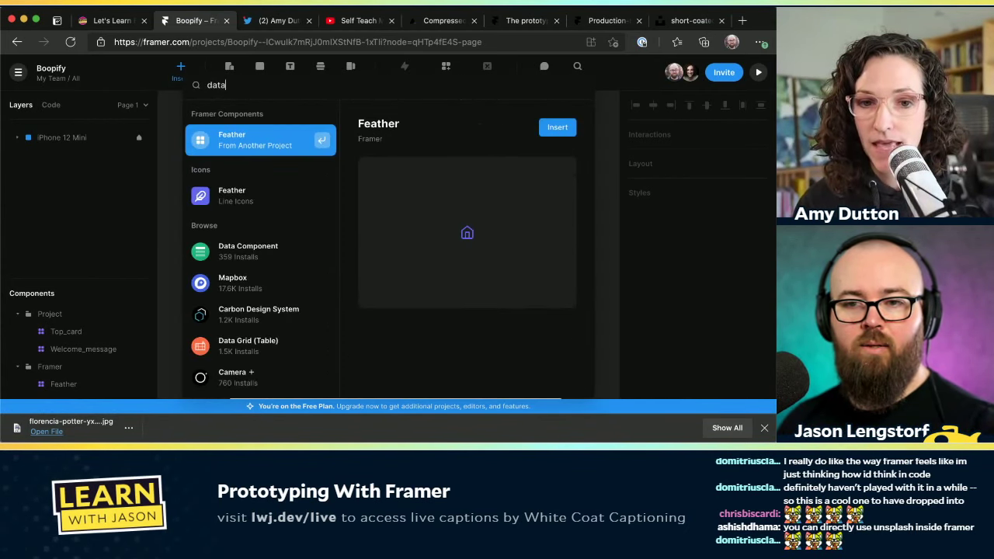
click(258, 256)
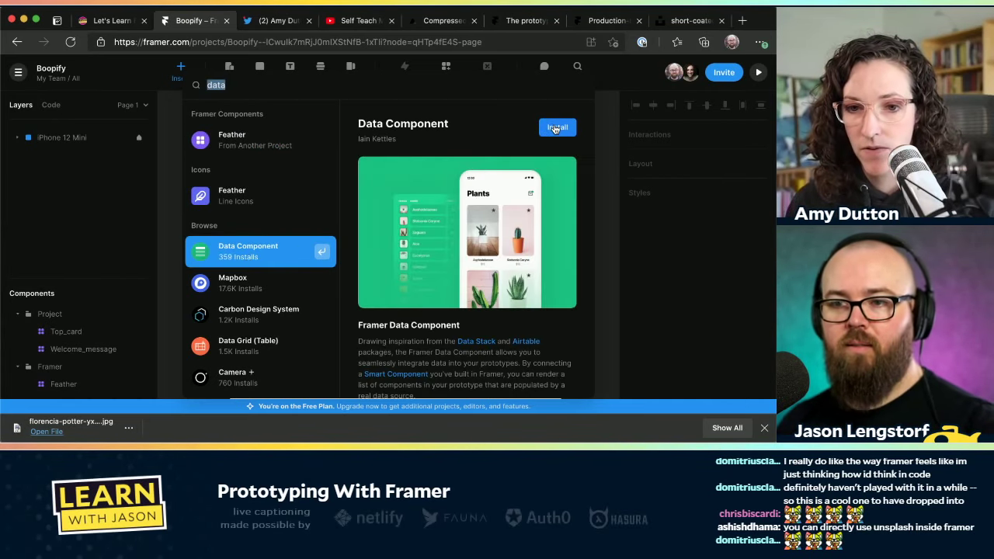
click(556, 128)
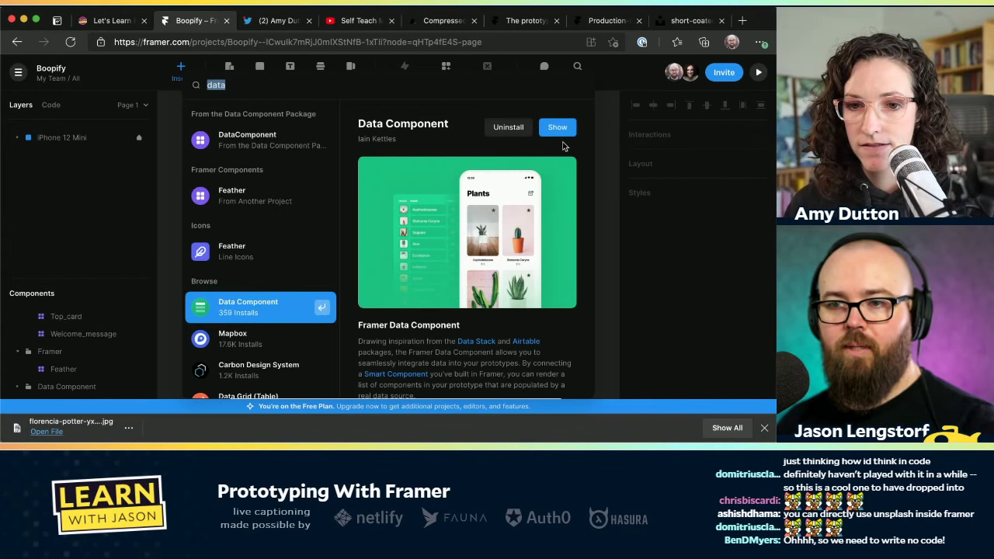
click(176, 280)
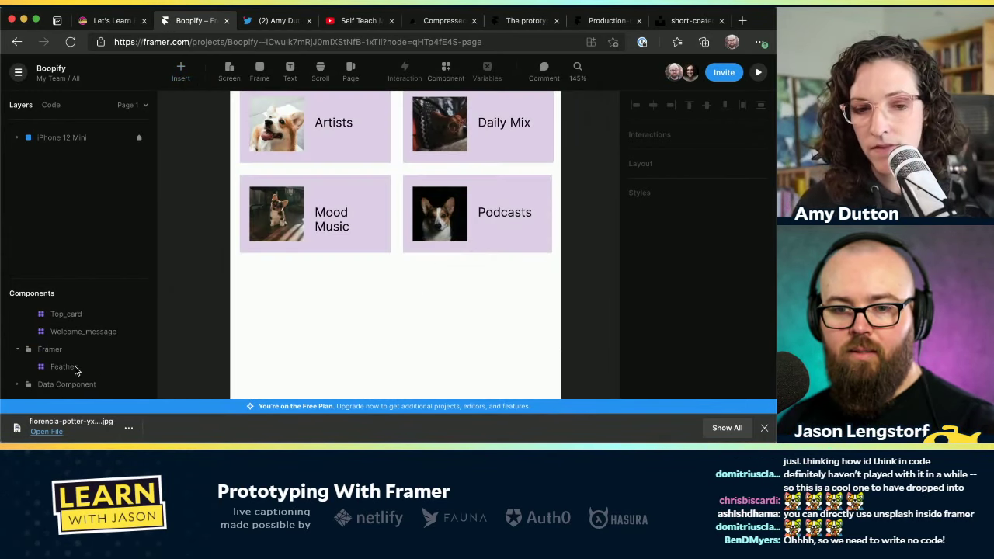
- Place a DataComponent on the phone screen, sized 367 by 393 and flush left
click(17, 385)
scroll(70, 365, down, 1)
drag(71, 381, 339, 351)
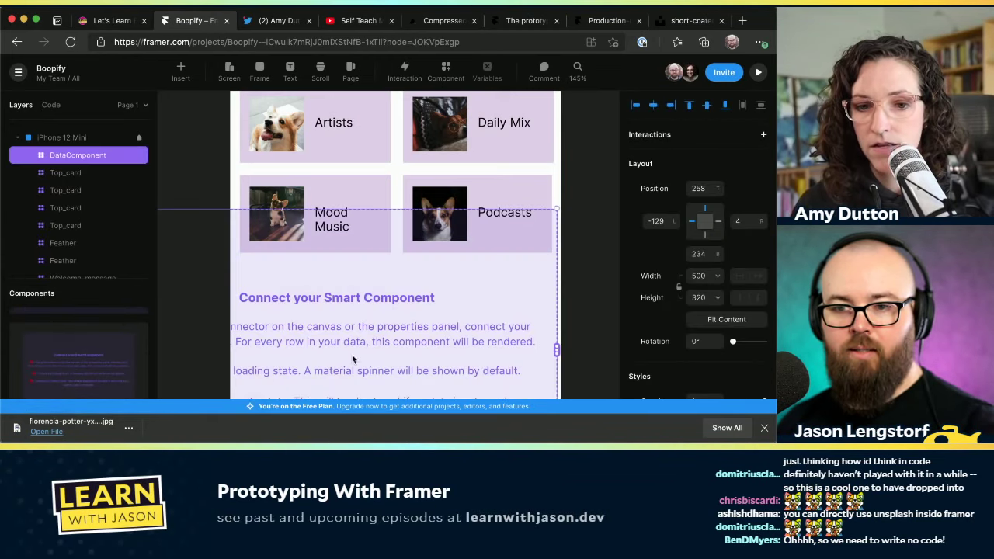
scroll(403, 369, down, 3)
scroll(402, 367, down, 2)
scroll(402, 367, up, 5)
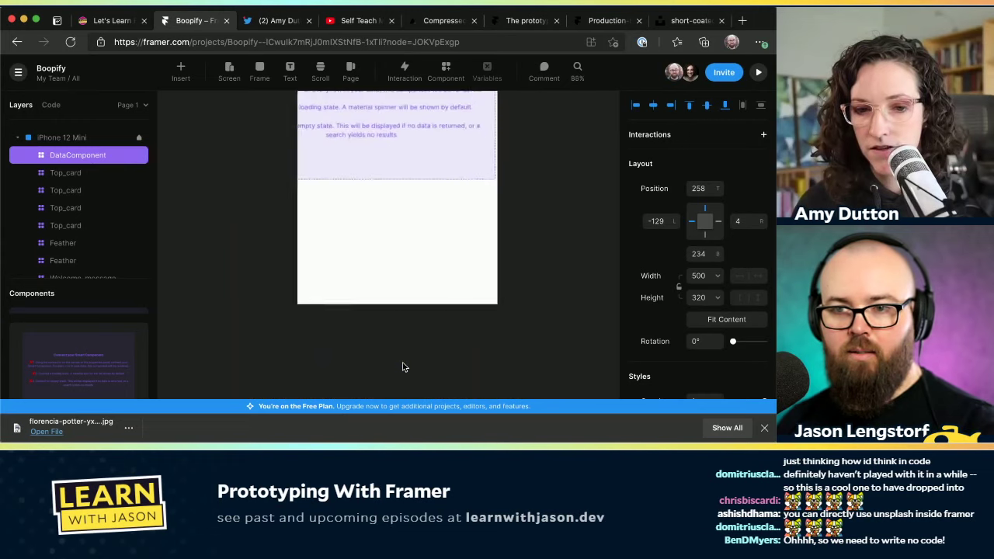
scroll(402, 366, up, 3)
drag(359, 190, 393, 226)
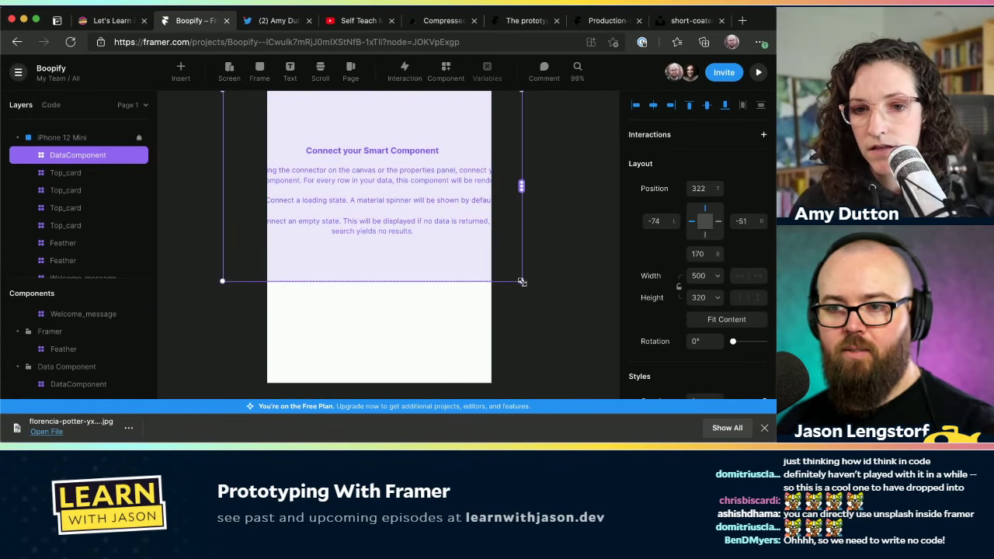
drag(522, 282, 458, 327)
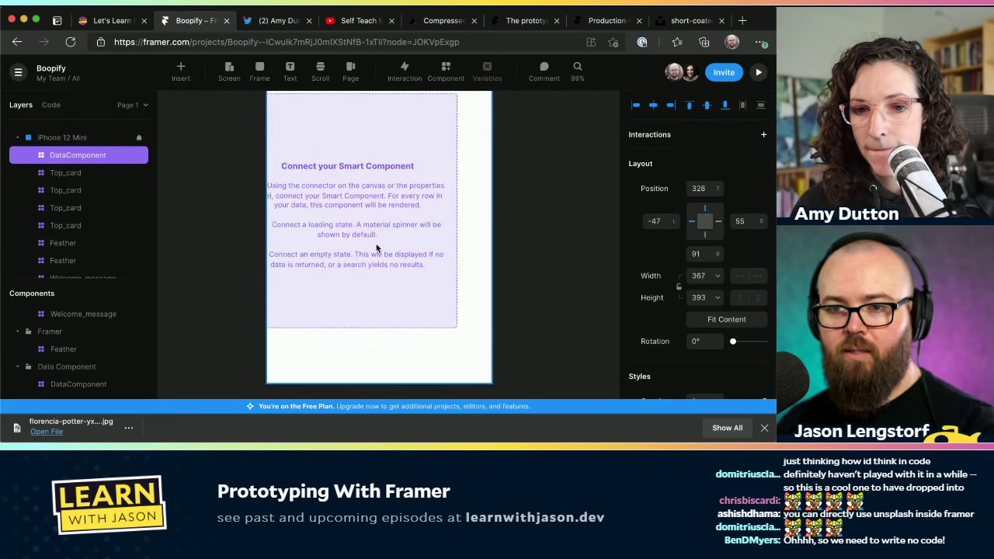
drag(376, 247, 404, 254)
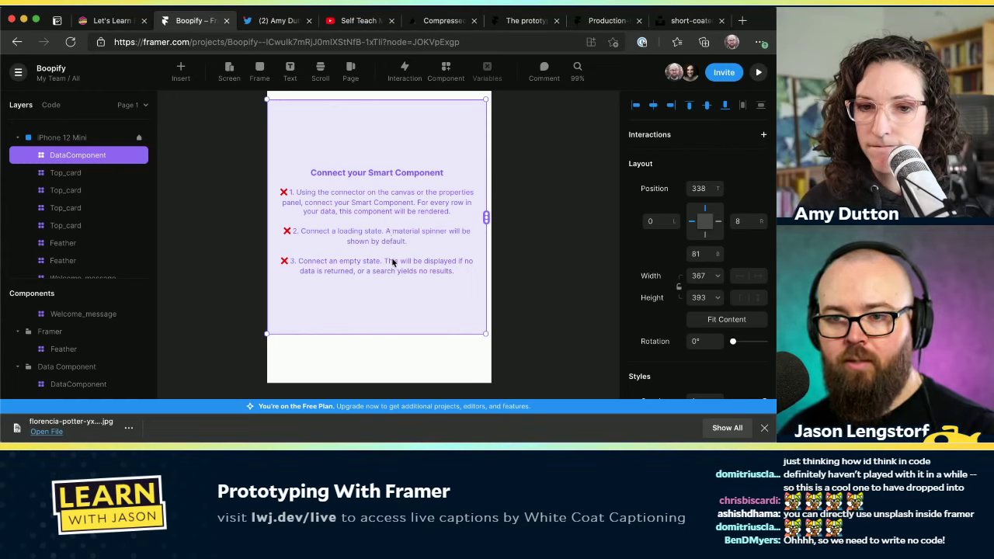
- Drag the DataComponent's connector out toward a component to begin linking it
scroll(681, 342, down, 10)
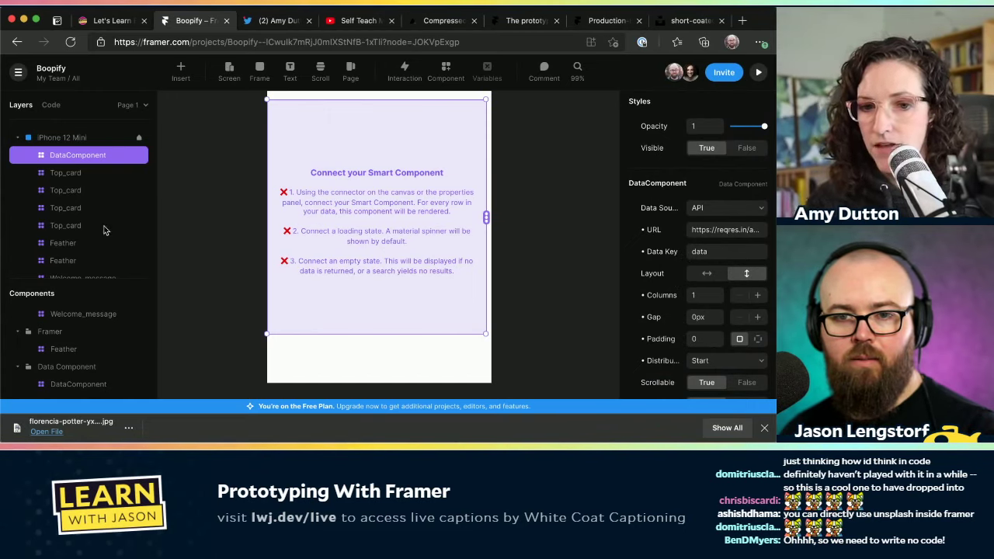
drag(485, 218, 512, 276)
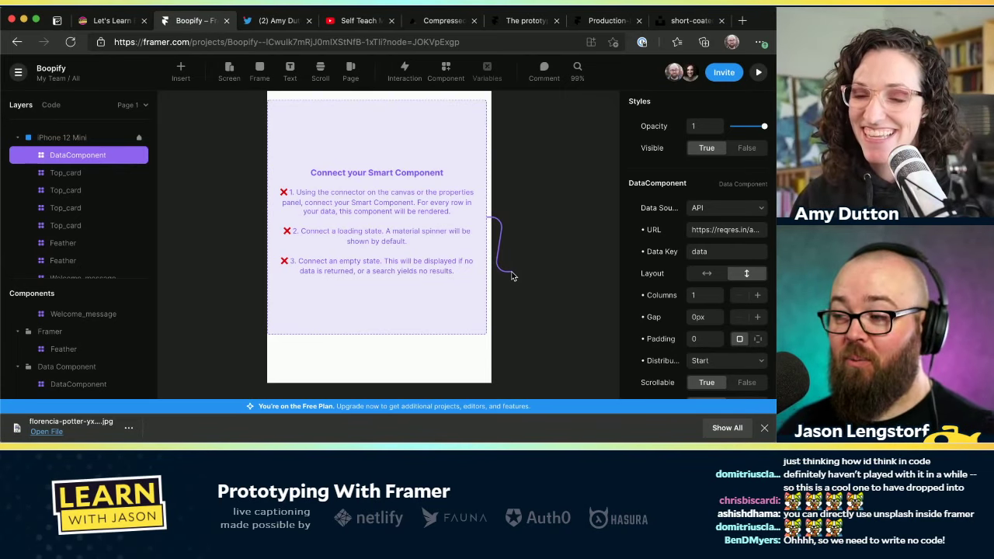
drag(512, 276, 539, 259)
scroll(525, 223, right, 3)
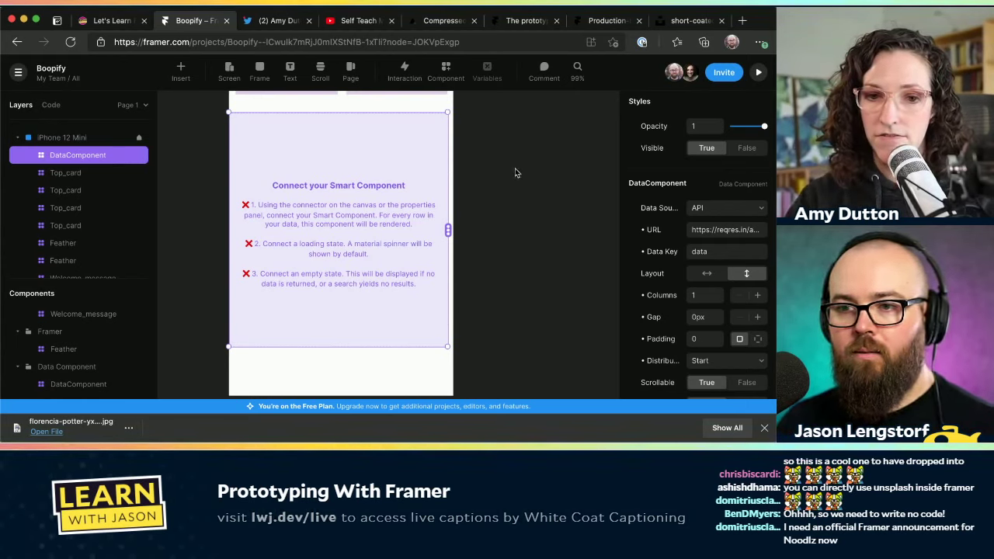
- Draw a widened white frame beside the phone screen
click(259, 71)
mouse_move(519, 167)
mouse_down()
mouse_move(551, 194)
mouse_move(597, 275)
mouse_up()
scroll(575, 254, right, 3)
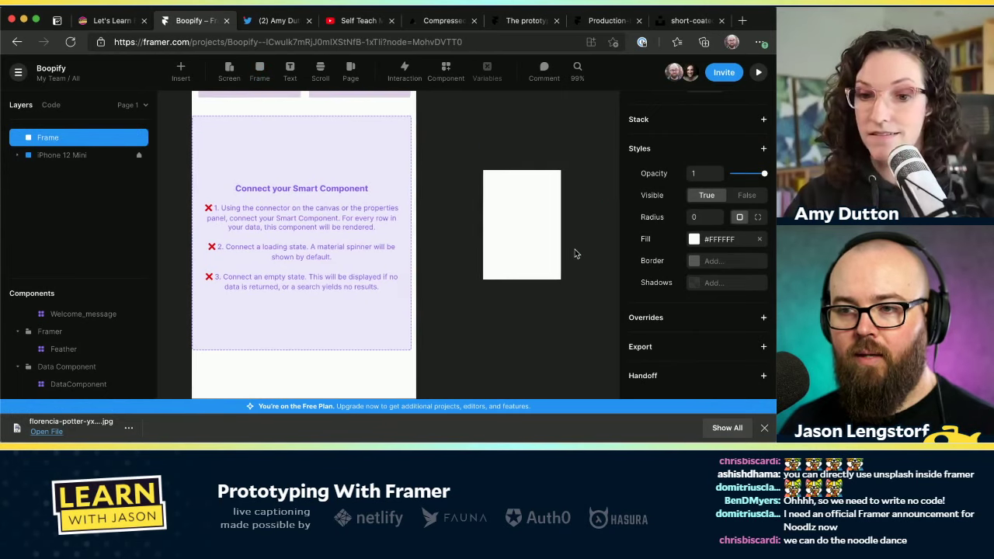
drag(557, 279, 624, 302)
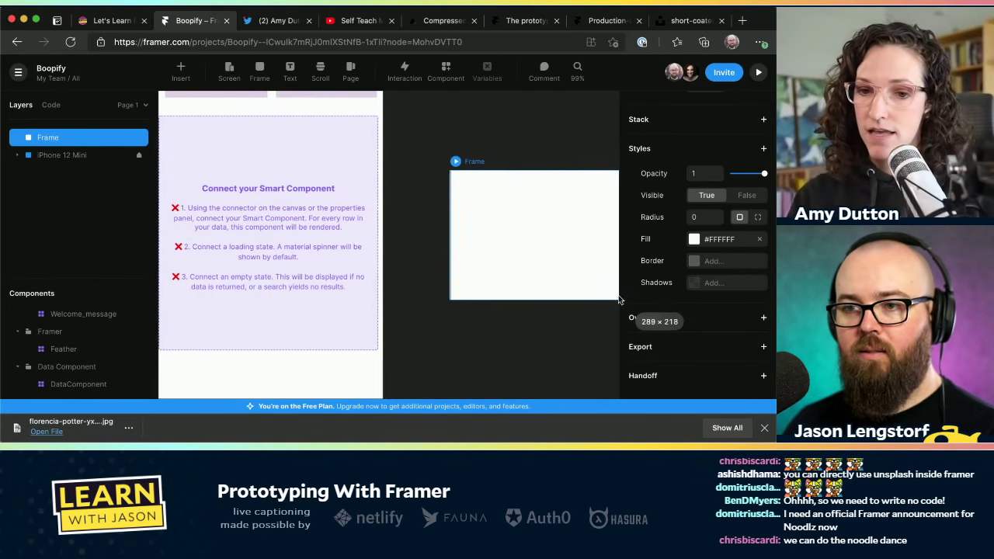
- Add a 'loading...' text label centered horizontally and vertically inside the frame
click(296, 78)
drag(510, 218, 577, 250)
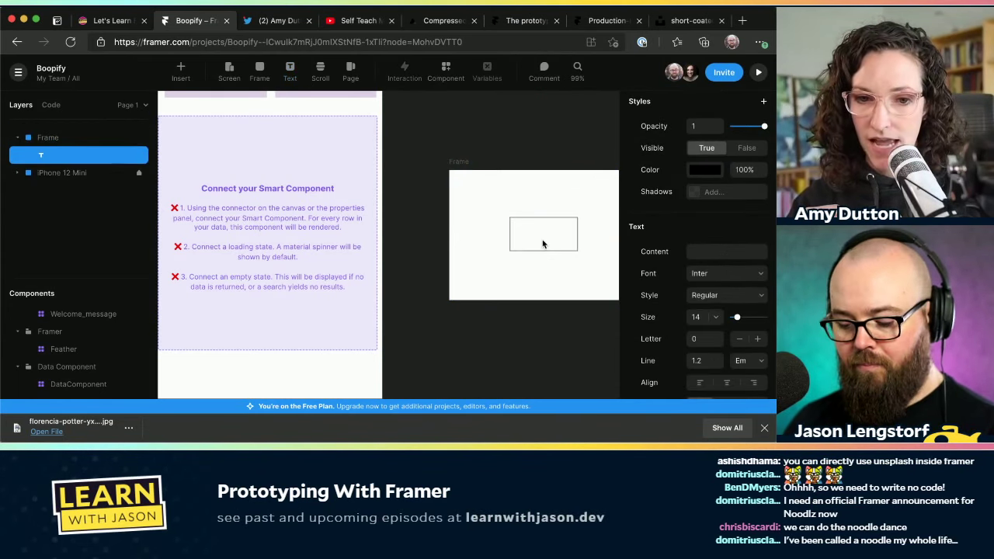
text(loading...)
key(super+a)
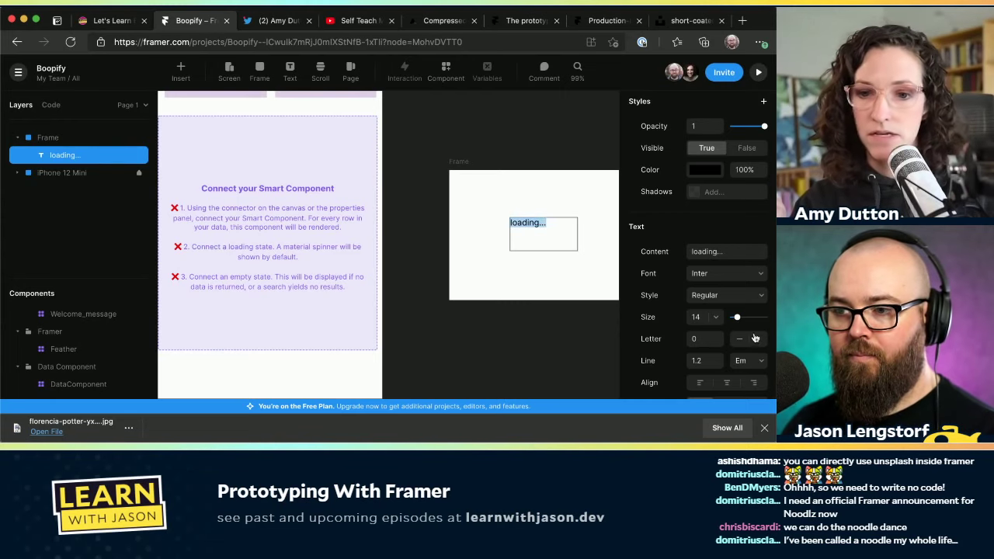
click(726, 382)
scroll(734, 361, down, 2)
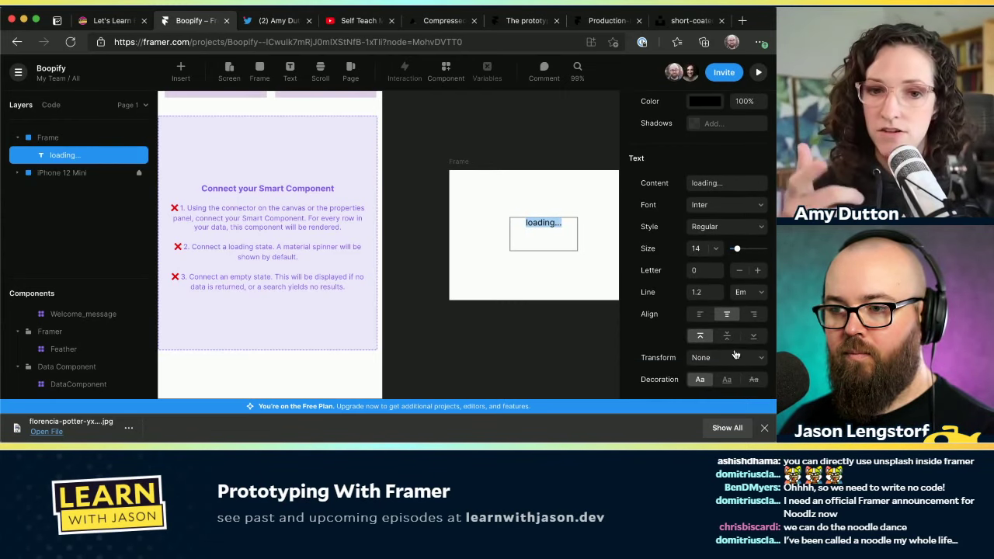
click(727, 337)
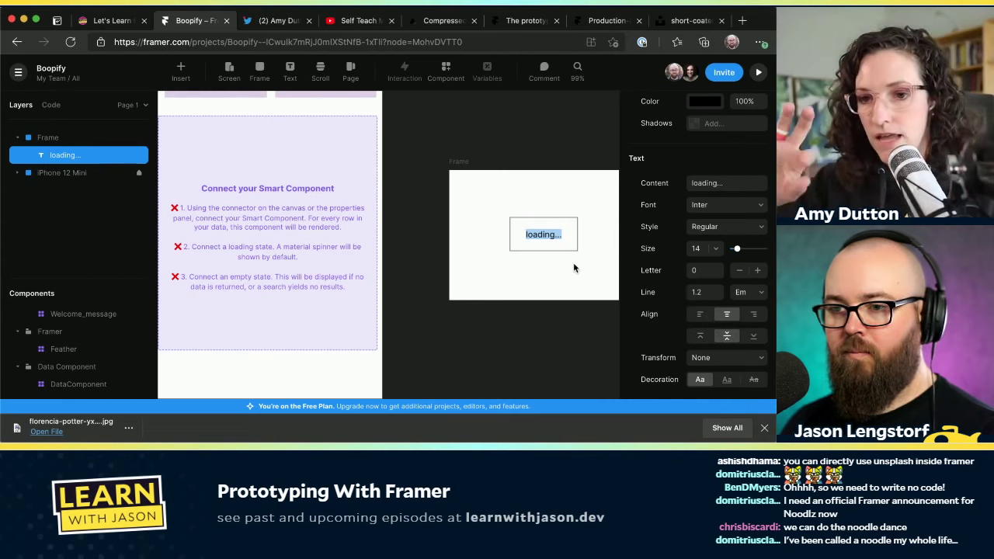
key(Escape)
drag(539, 240, 531, 238)
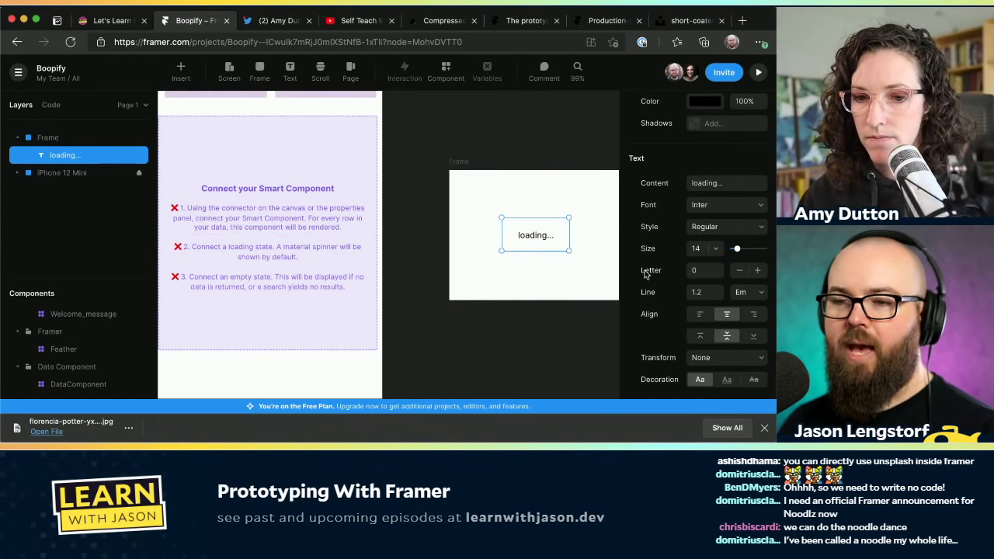
click(560, 332)
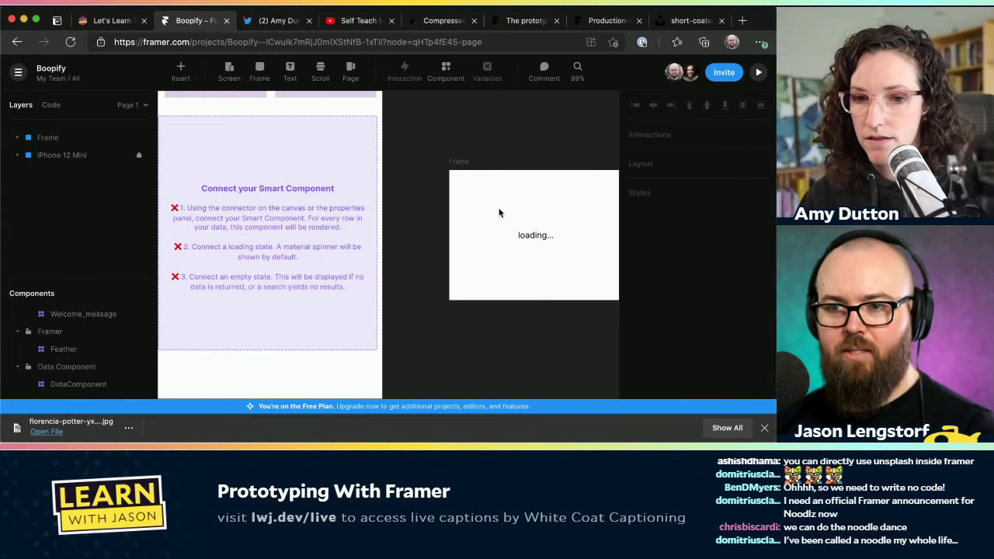
click(299, 256)
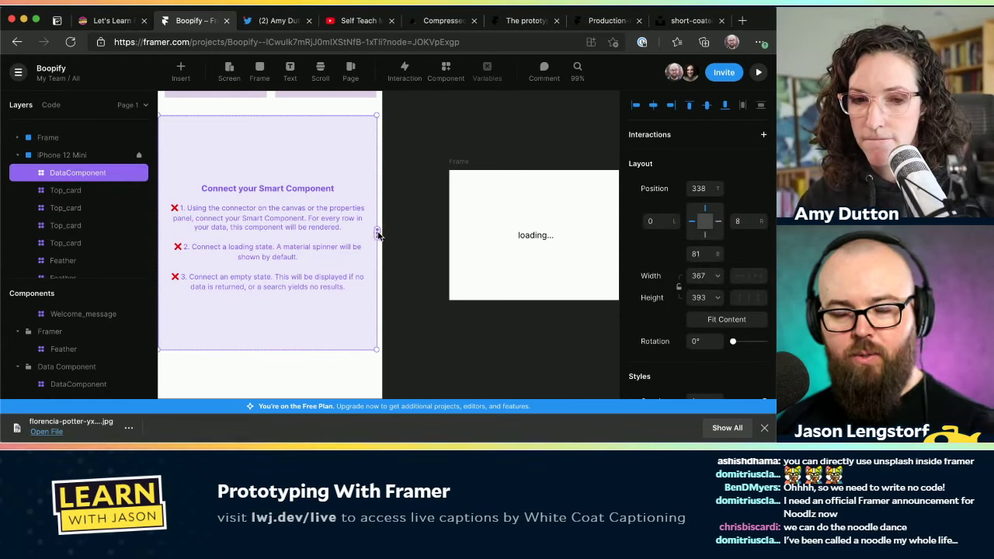
- Set the 'loading...' frame as the DataComponent's Loading State
drag(378, 233, 470, 227)
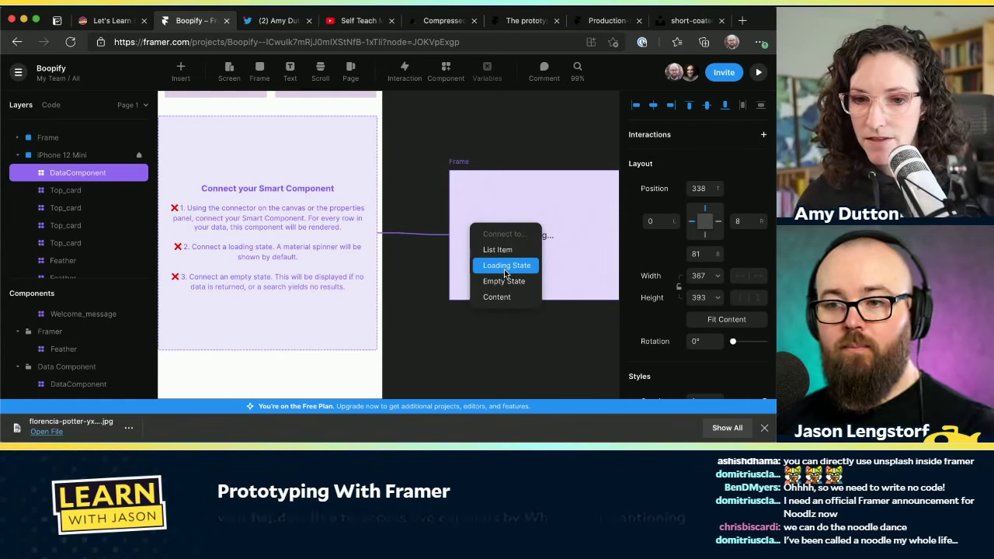
click(502, 268)
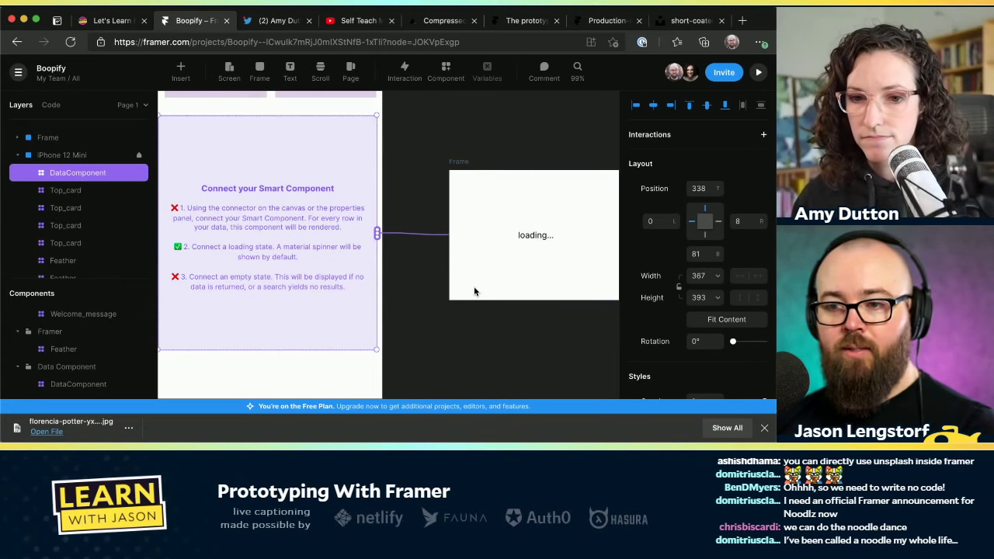
click(495, 337)
- Draw a new blank 290×159 frame below the loading frame
scroll(495, 337, down, 3)
scroll(495, 337, right, 2)
click(260, 70)
drag(348, 184, 521, 278)
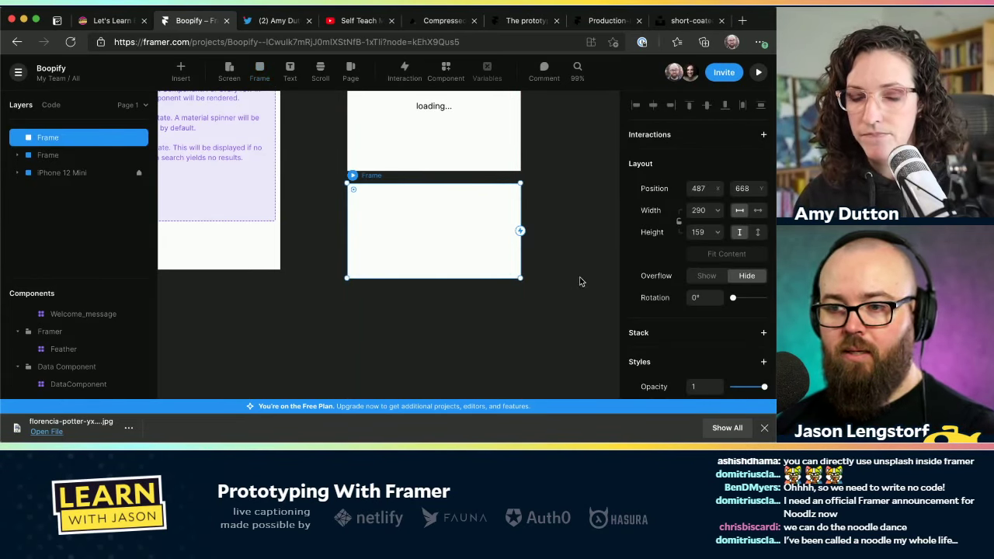
- Draw a text box inside the new frame and enter 'none found'
click(289, 69)
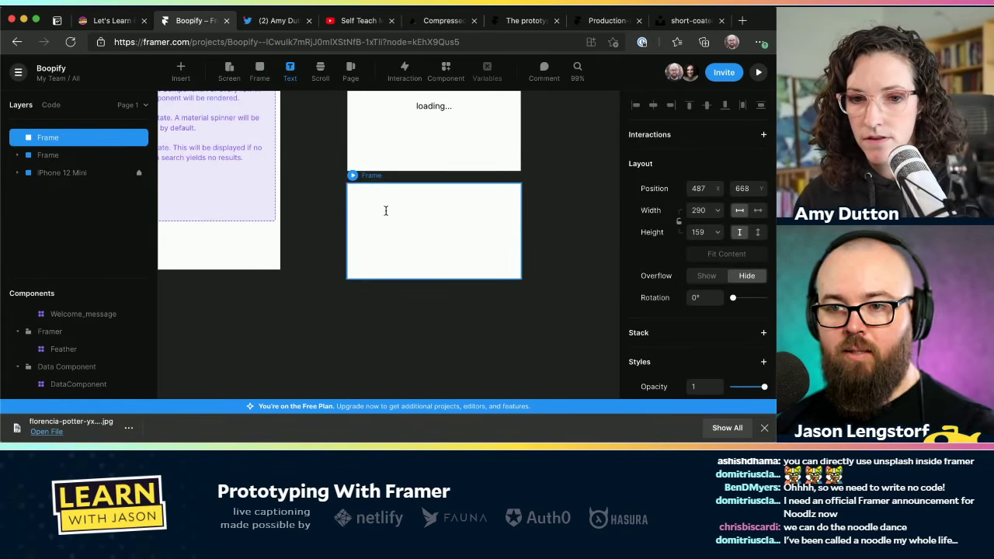
drag(386, 211, 470, 248)
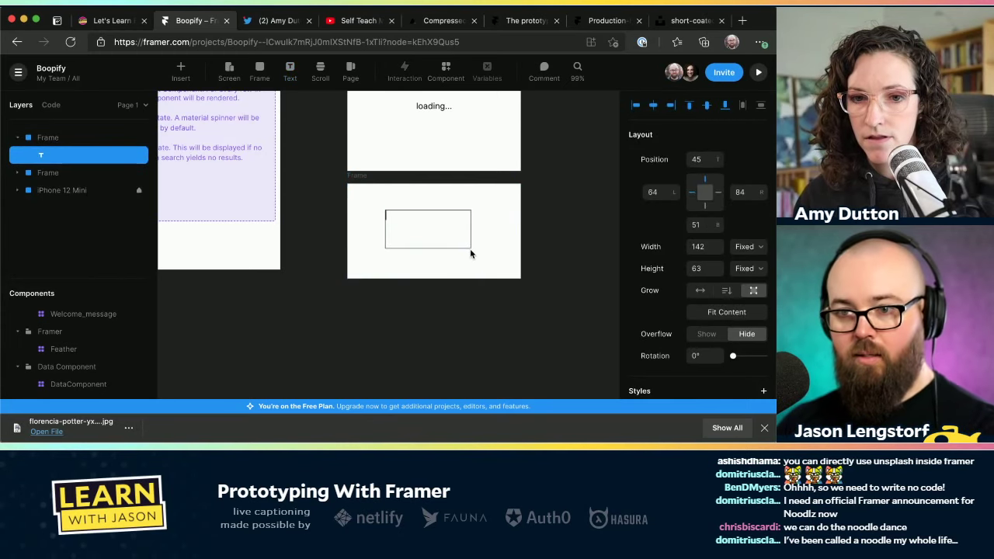
text(can't fin)
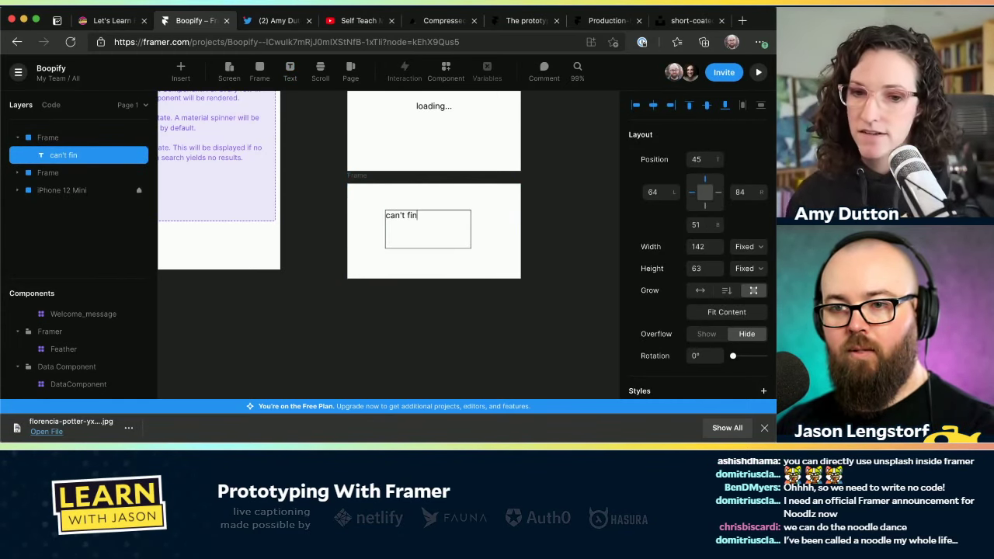
key(ctrl+a)
text(none found)
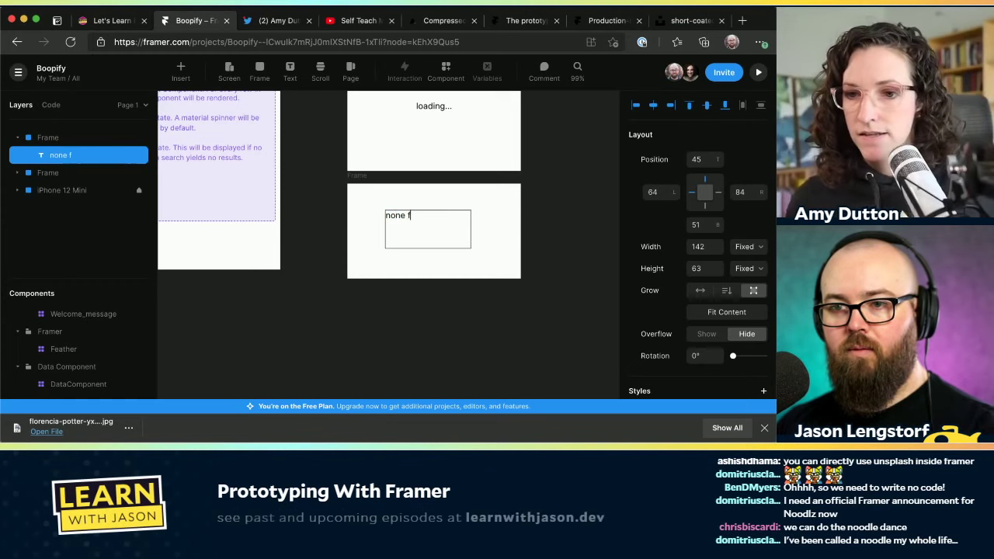
- Centre the 'none found' text horizontally and vertically and move it to the frame's centre
key(ctrl+a)
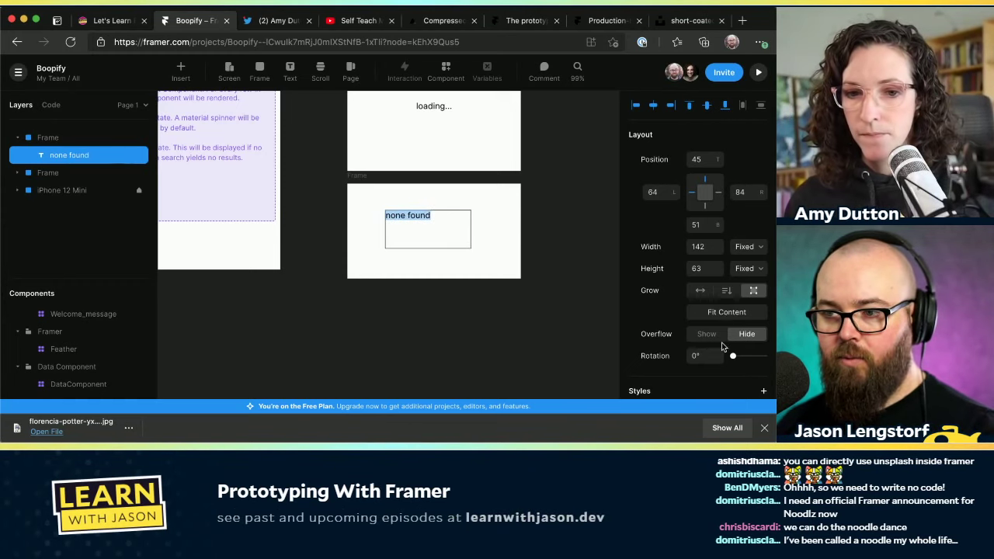
scroll(723, 347, down, 2)
scroll(723, 347, down, 1)
scroll(722, 347, up, 2)
scroll(722, 347, down, 5)
scroll(722, 347, down, 3)
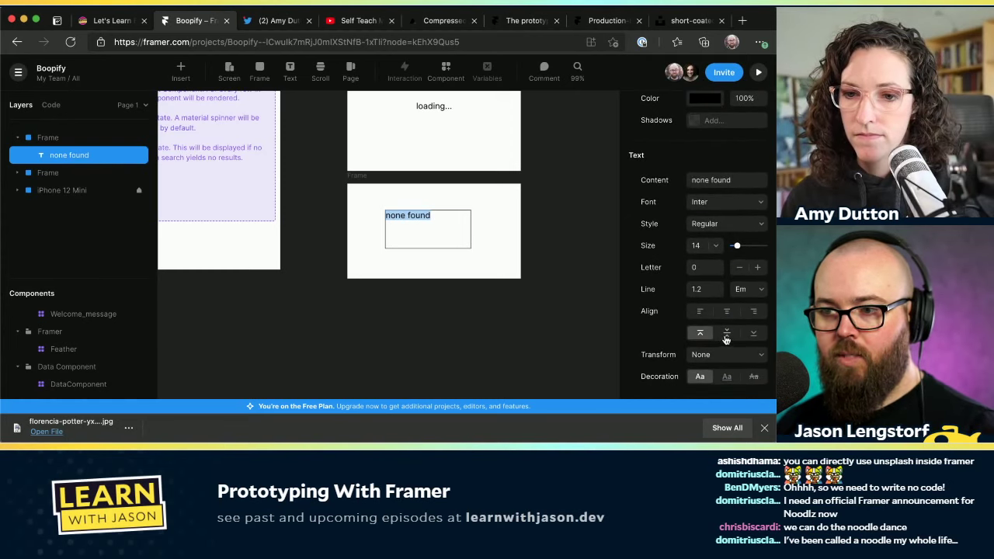
click(727, 333)
click(727, 312)
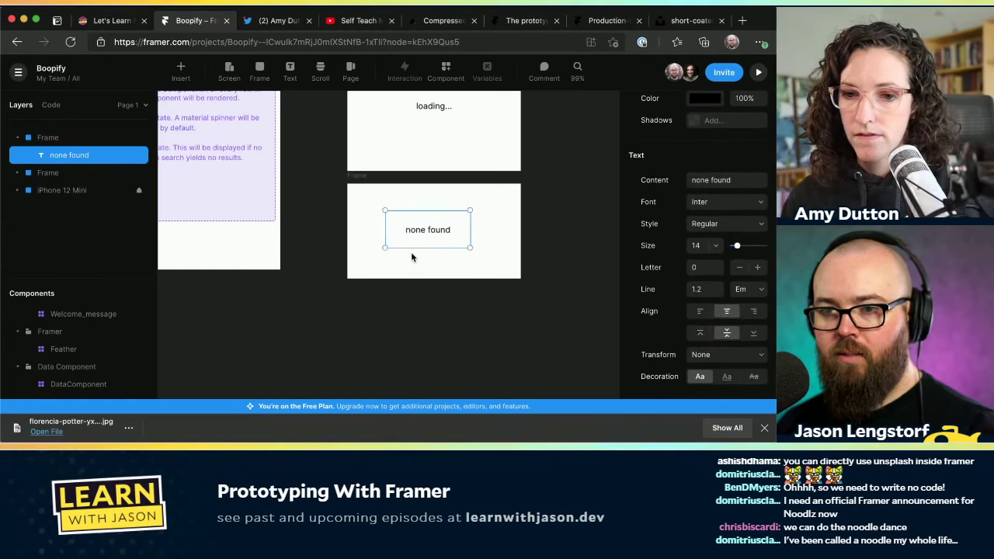
drag(419, 253, 429, 244)
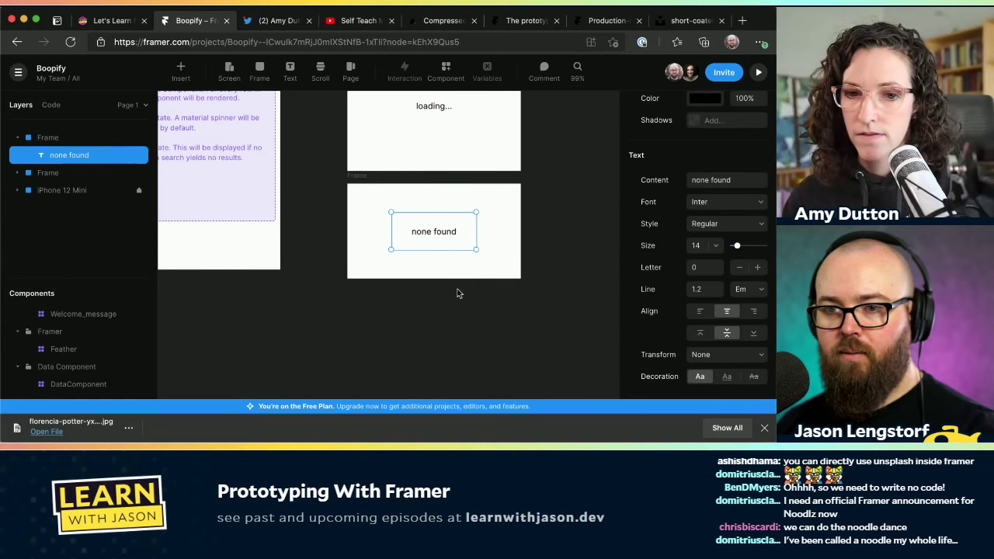
click(268, 159)
scroll(281, 124, up, 1)
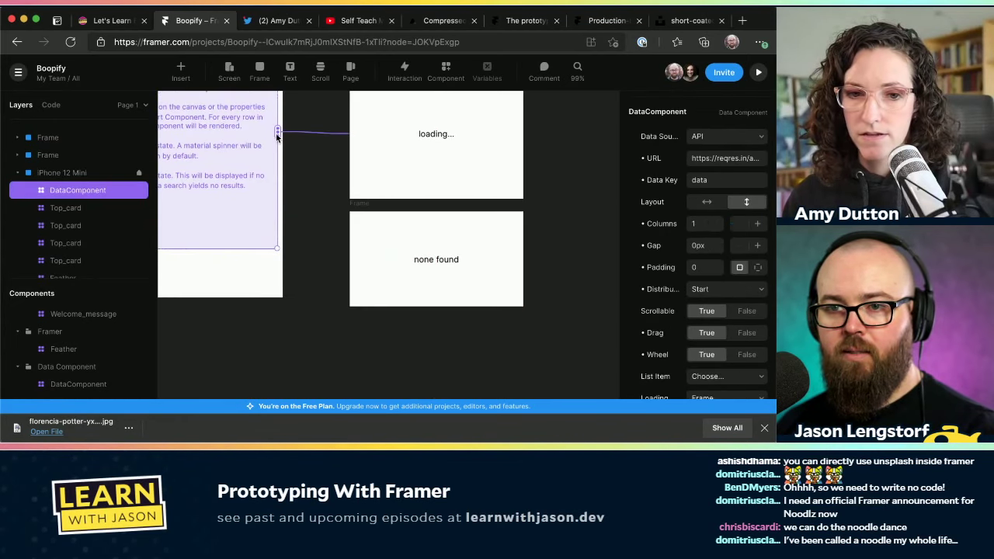
- Connect the DataComponent to the 'none found' frame as its Empty State
drag(281, 133, 365, 266)
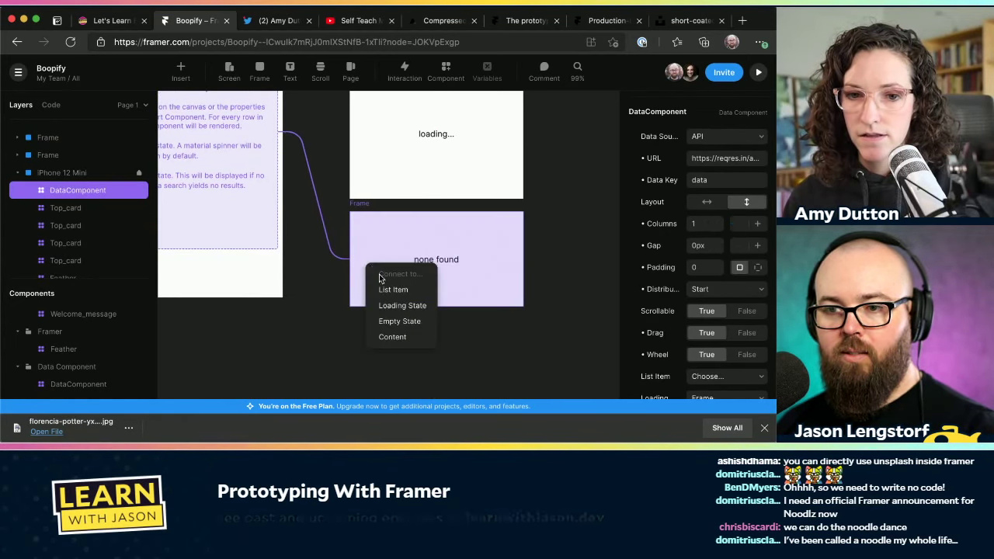
click(400, 321)
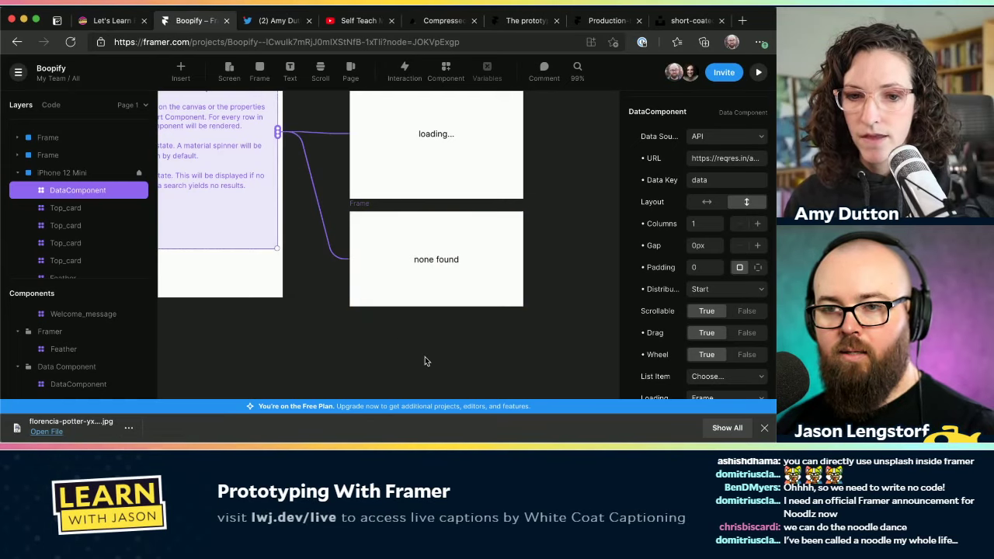
scroll(426, 361, down, 3)
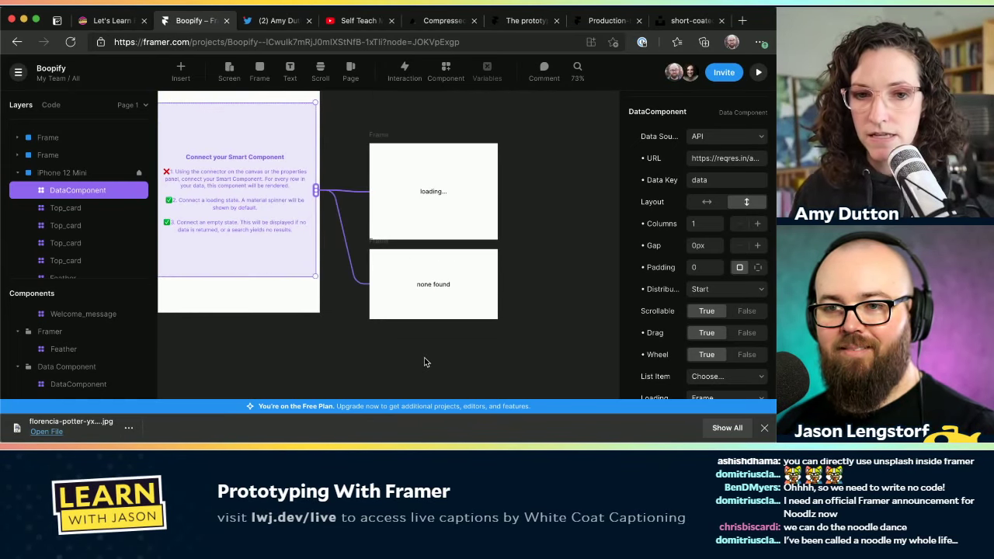
scroll(424, 362, left, 3)
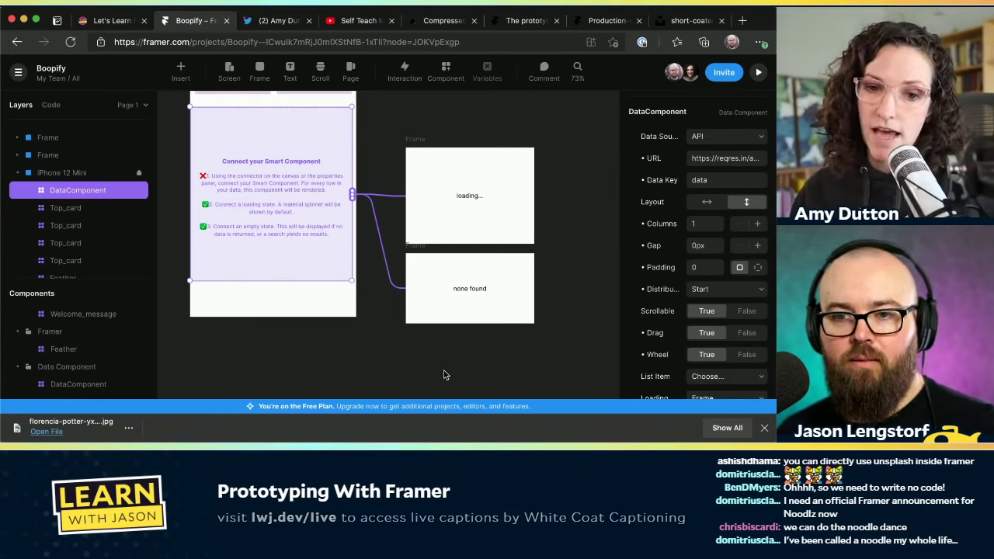
scroll(443, 375, up, 1)
scroll(444, 375, up, 1)
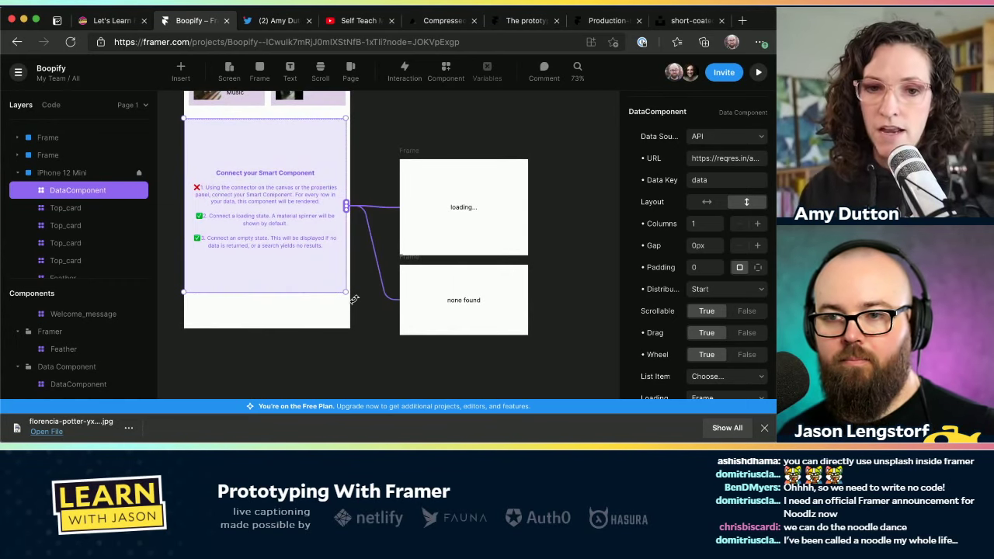
scroll(353, 299, up, 5)
- Draw a card frame above the loading frame and size it 100 × 130
key(f)
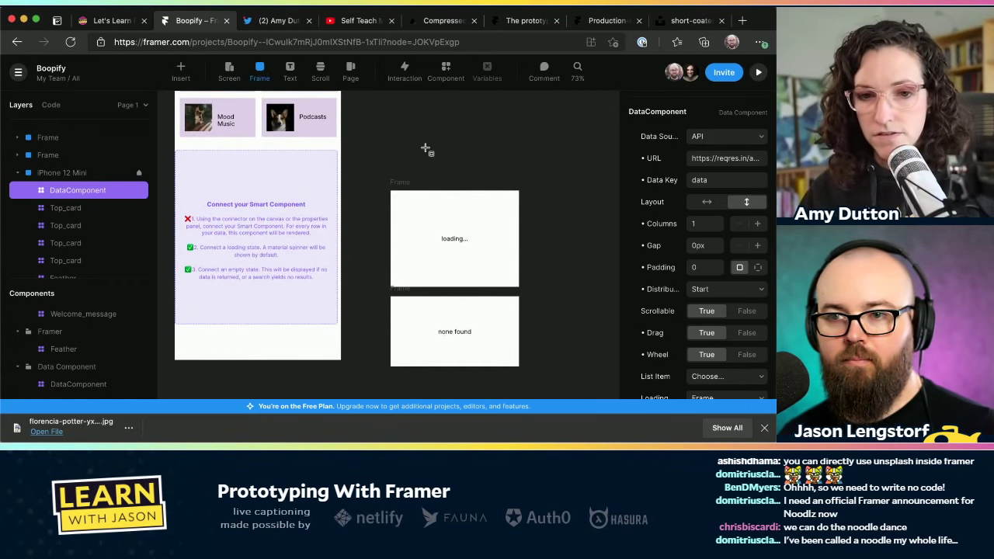
drag(381, 101, 519, 168)
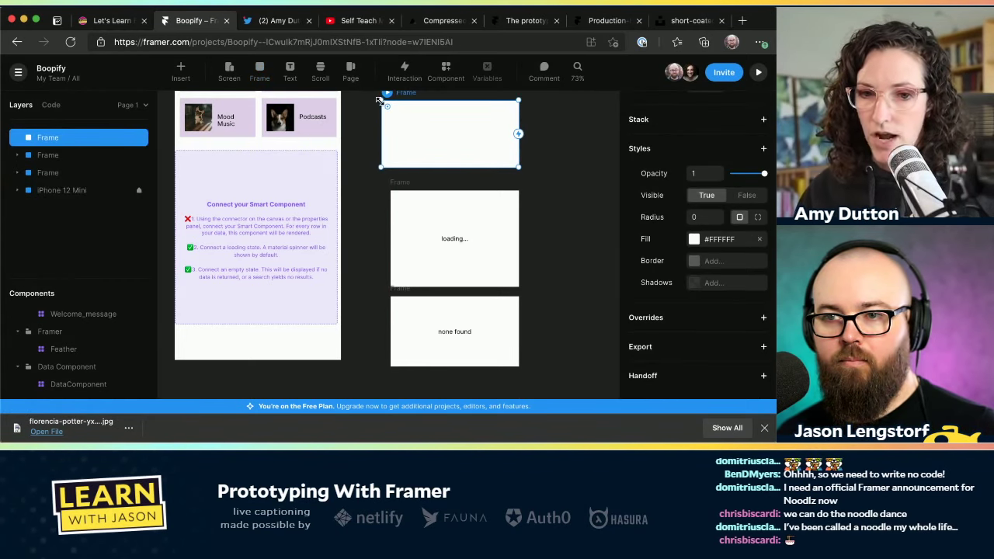
drag(380, 100, 392, 100)
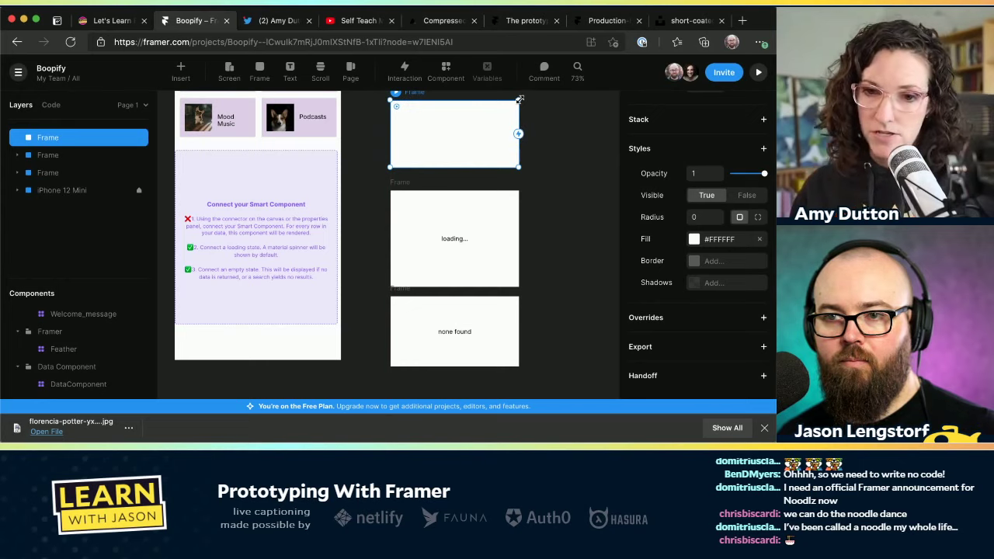
drag(520, 99, 435, 110)
click(704, 212)
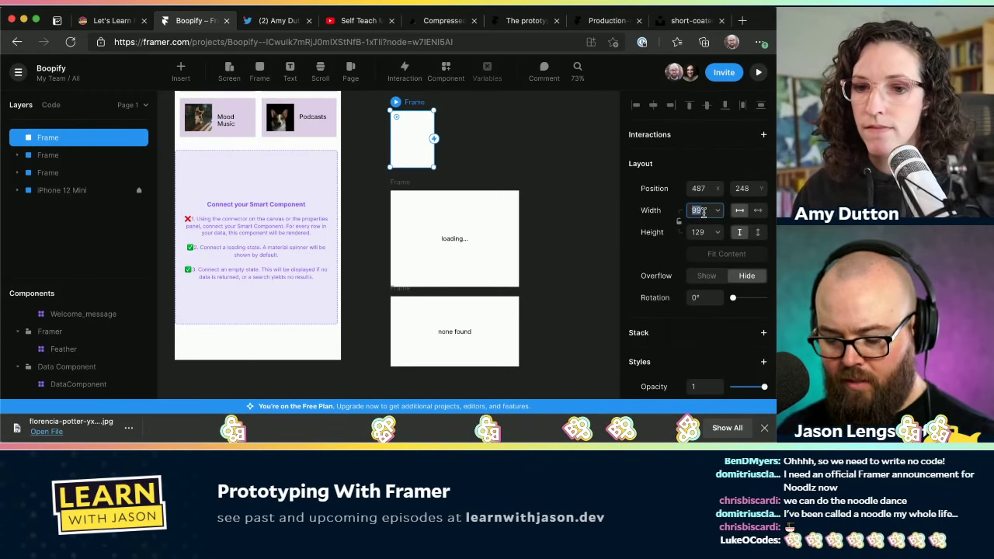
key(Tab)
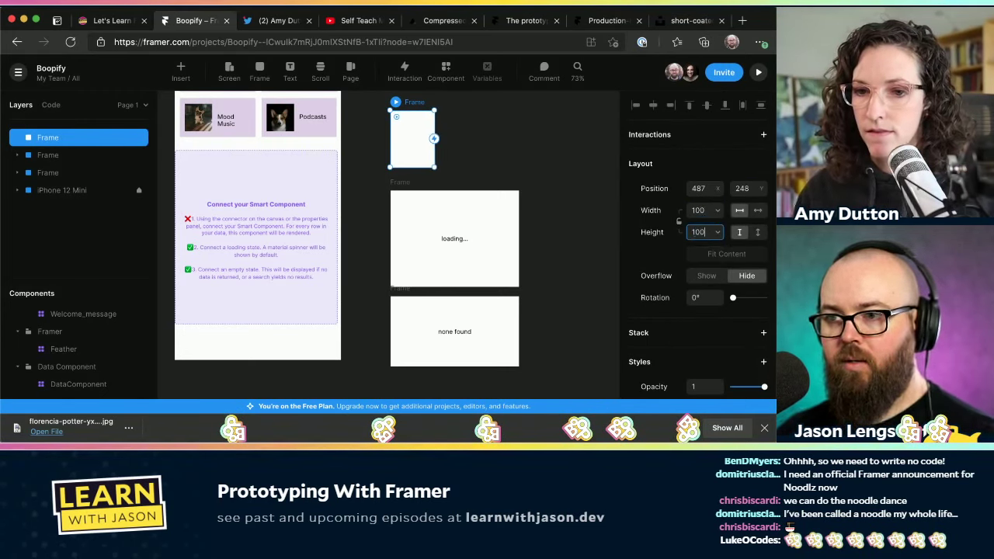
text(100)
key(Return)
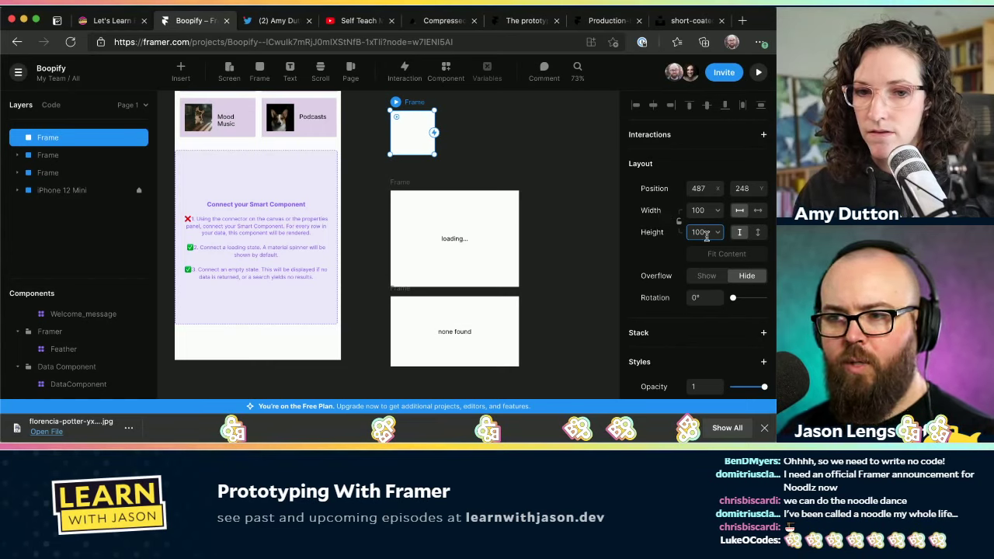
click(706, 233)
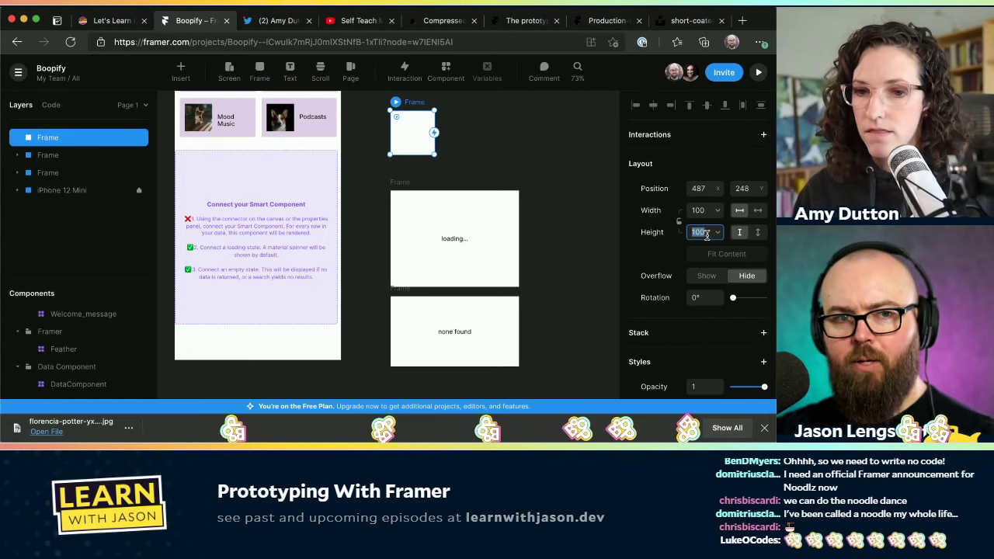
text(130)
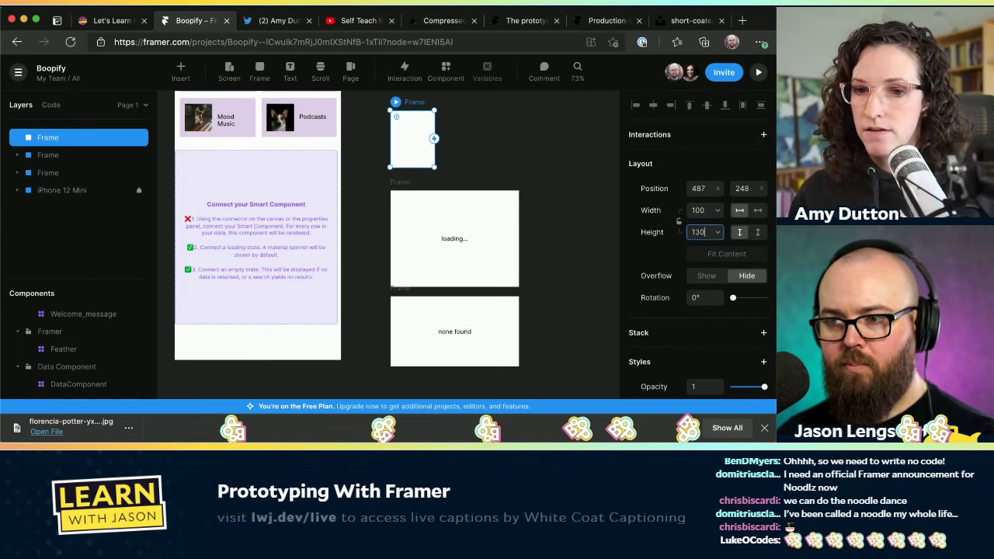
- Draw a smaller blue-filled frame inside the card
click(561, 155)
key(f)
drag(395, 115, 411, 140)
scroll(717, 386, down, 5)
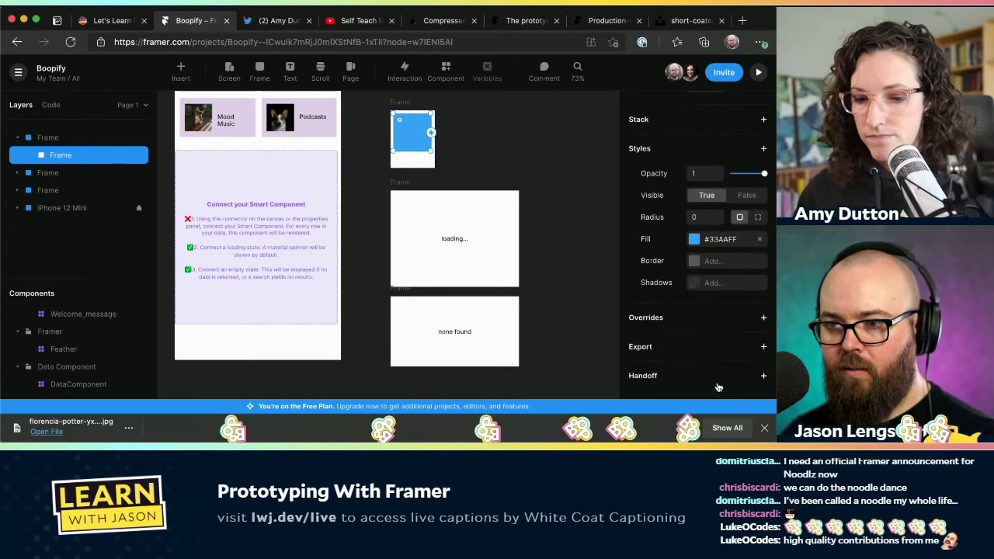
- Replace the inner frame's blue fill with an Unsplash photo of a bottle and glass
click(725, 239)
click(582, 188)
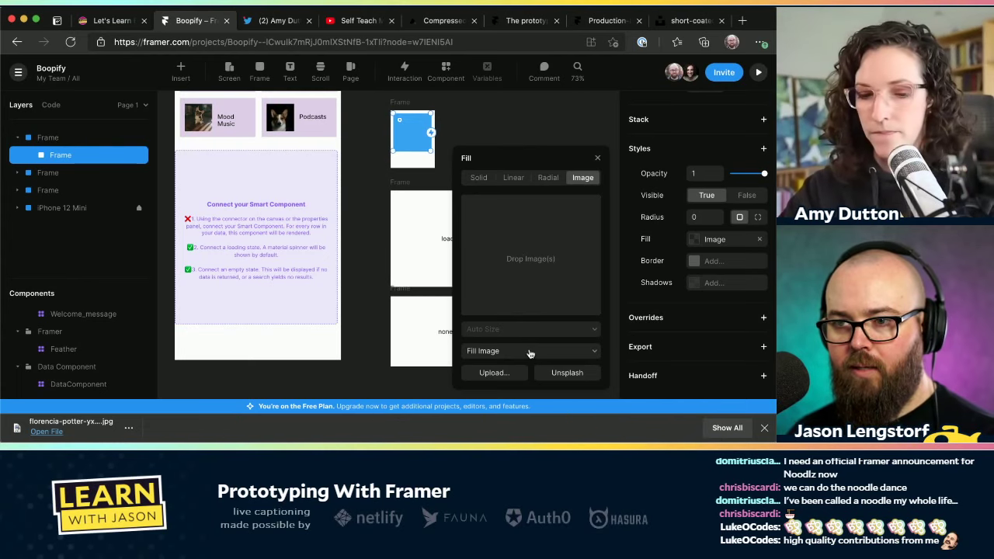
click(561, 377)
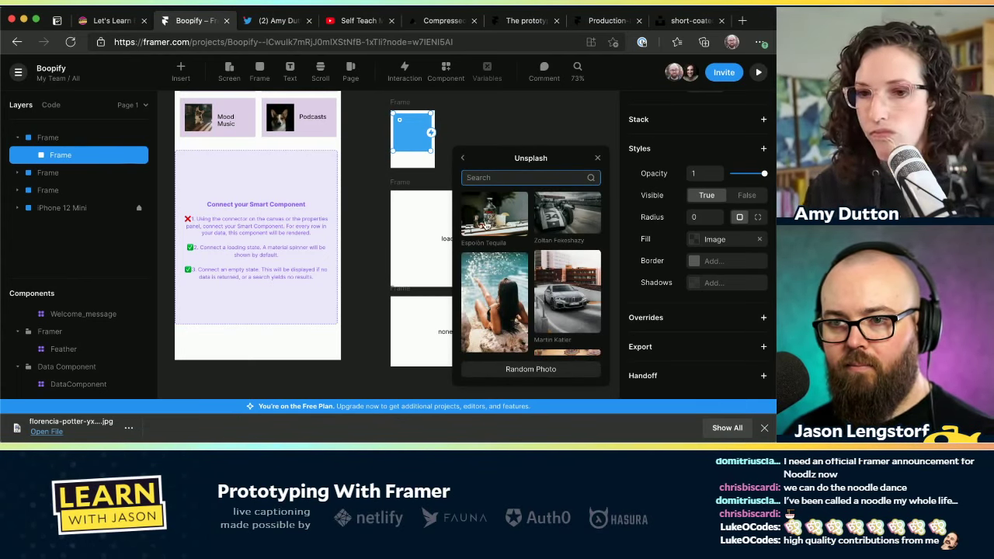
click(486, 224)
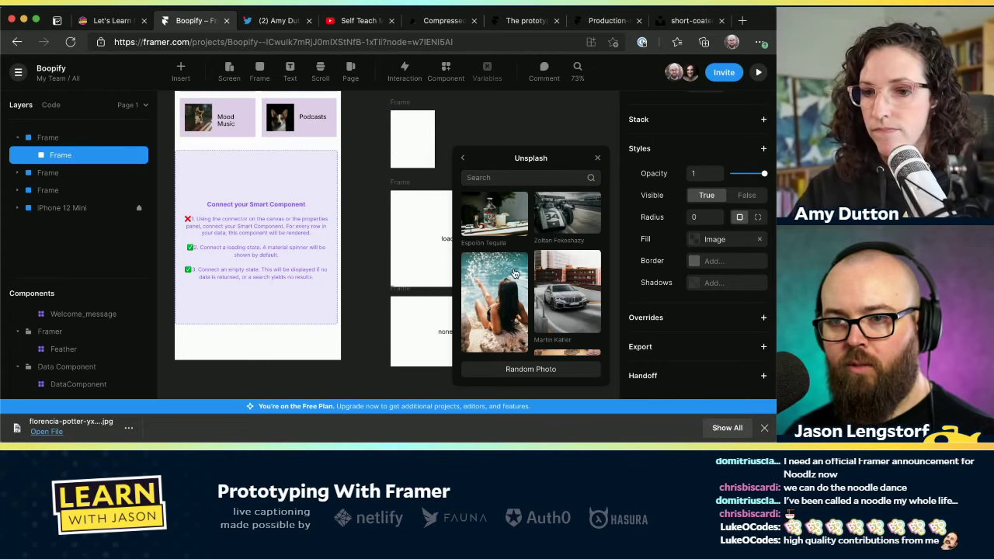
click(472, 120)
key(t)
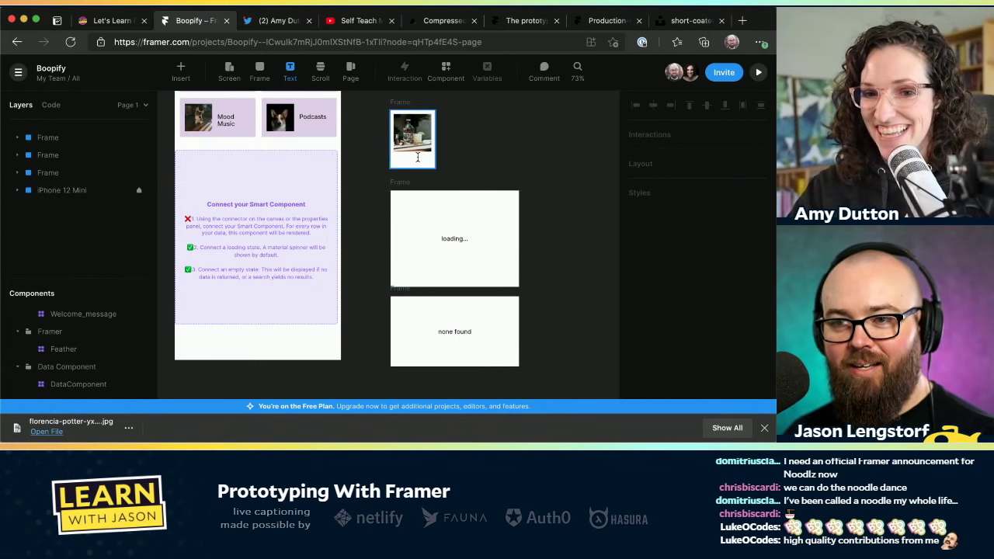
- Add a centre-aligned 'Party Trax' caption below the tequila photo
scroll(417, 157, up, 5)
scroll(417, 157, up, 2)
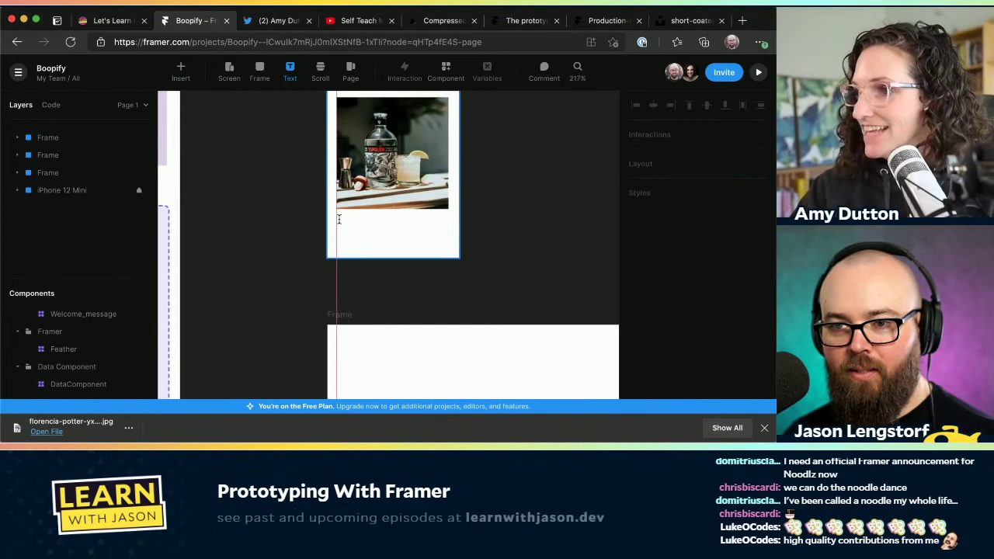
drag(336, 221, 449, 245)
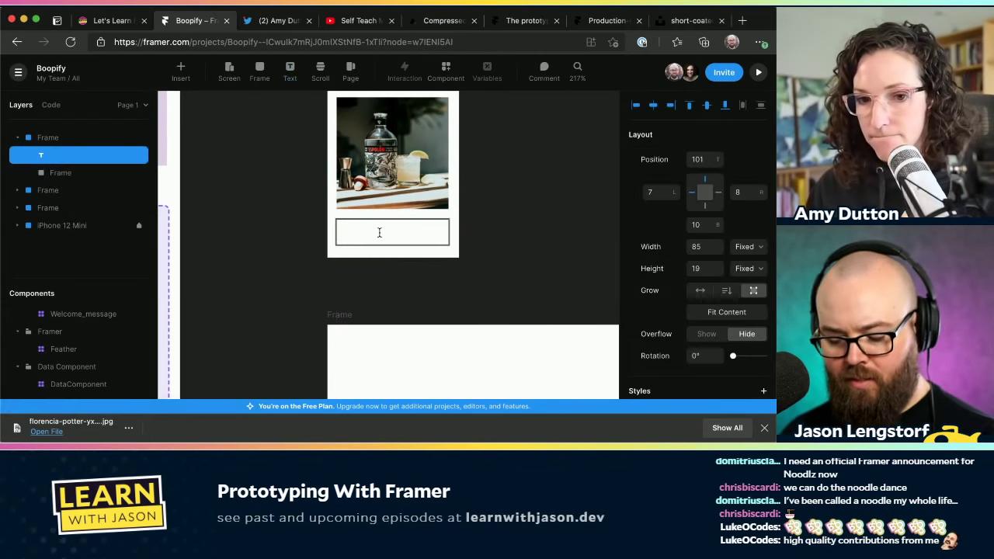
text(Party )
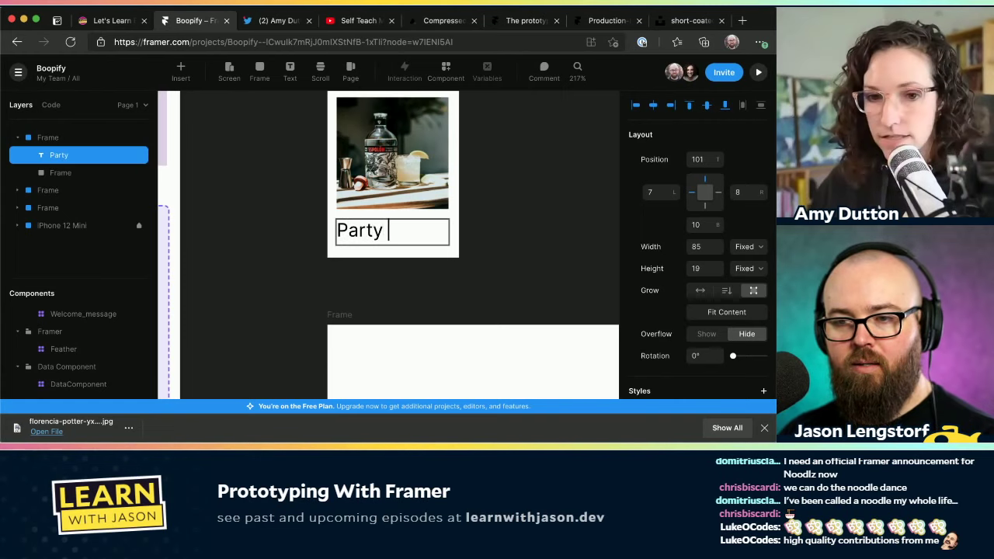
text(Trax)
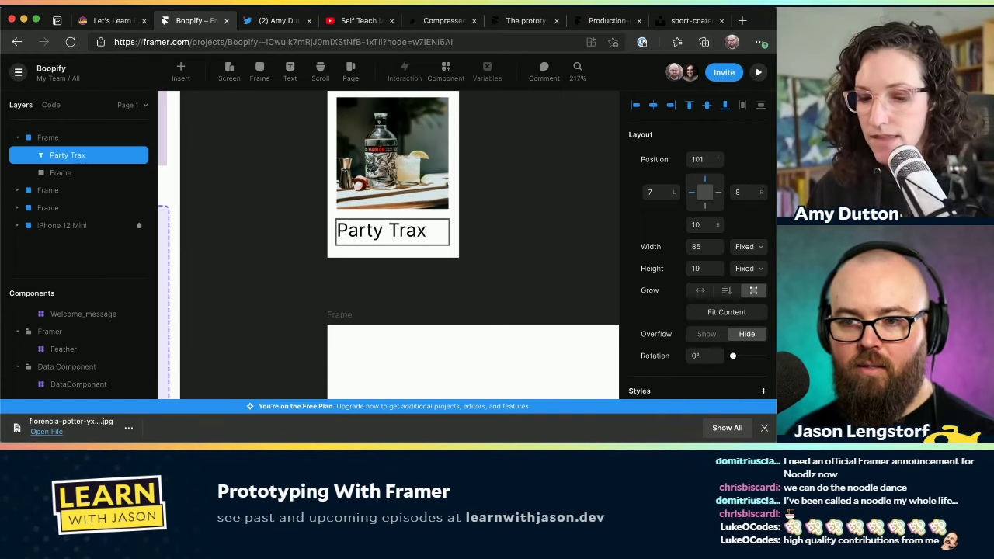
key(super+a)
scroll(709, 336, down, 5)
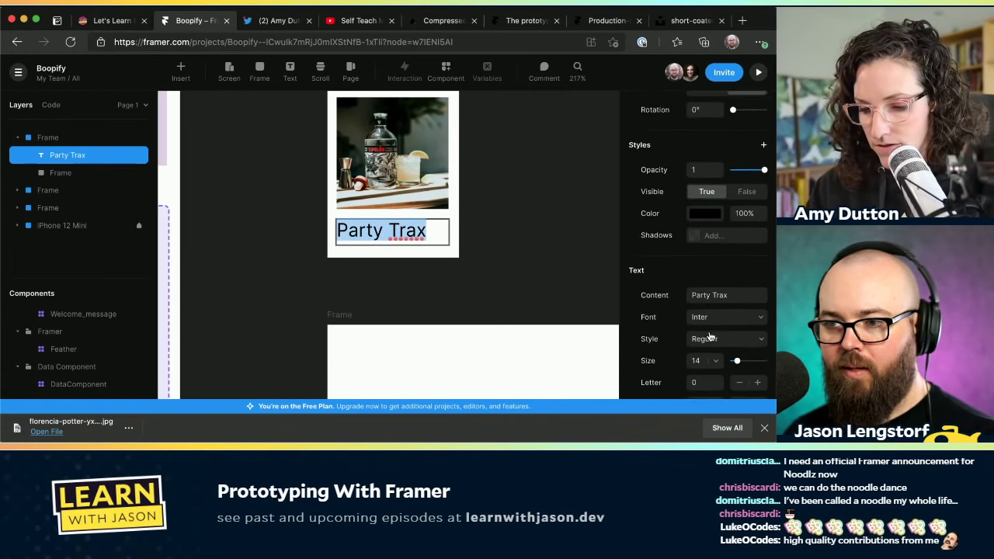
scroll(709, 336, down, 4)
click(727, 299)
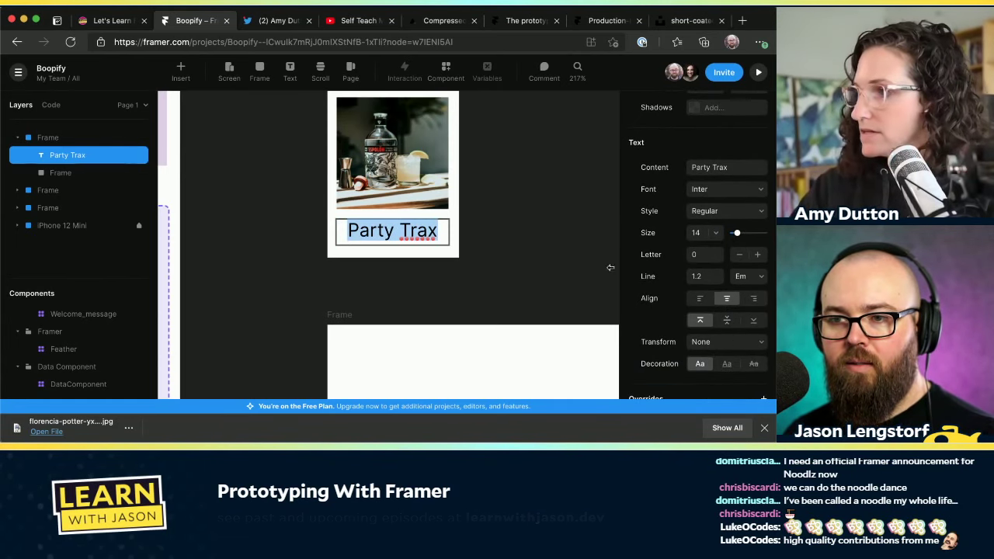
key(Escape)
- Select the card's outer frame in the layers panel and open a new browser tab
scroll(530, 198, down, 5)
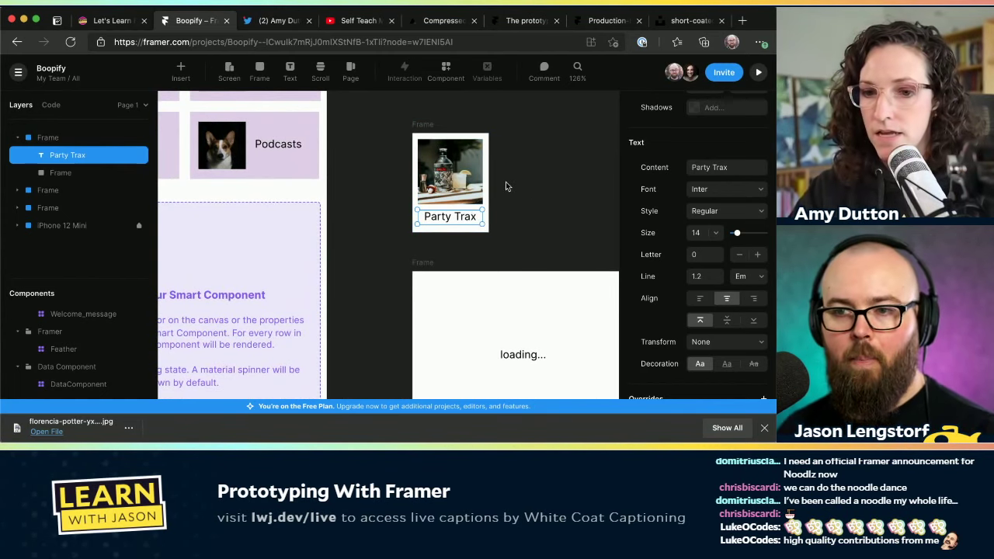
scroll(505, 183, down, 4)
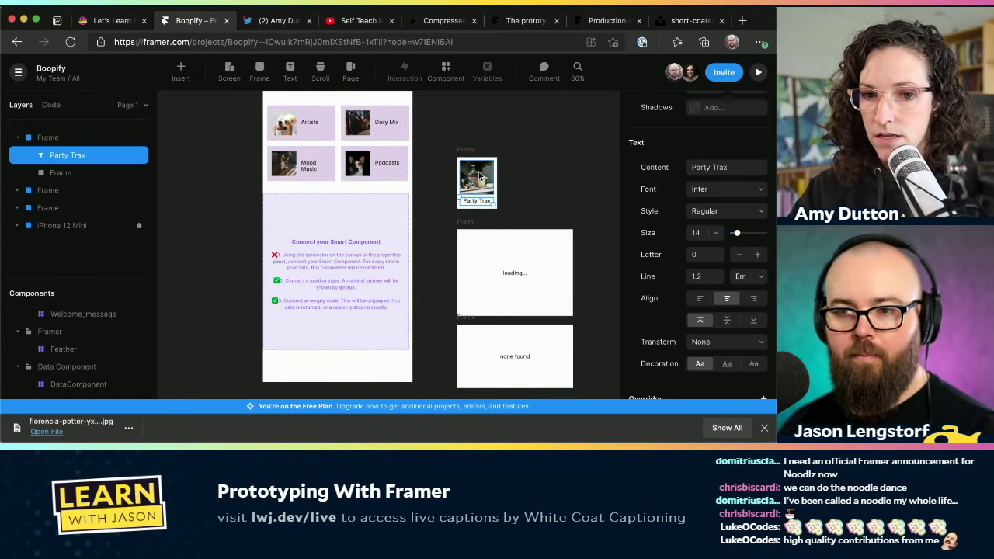
click(480, 177)
double_click(48, 137)
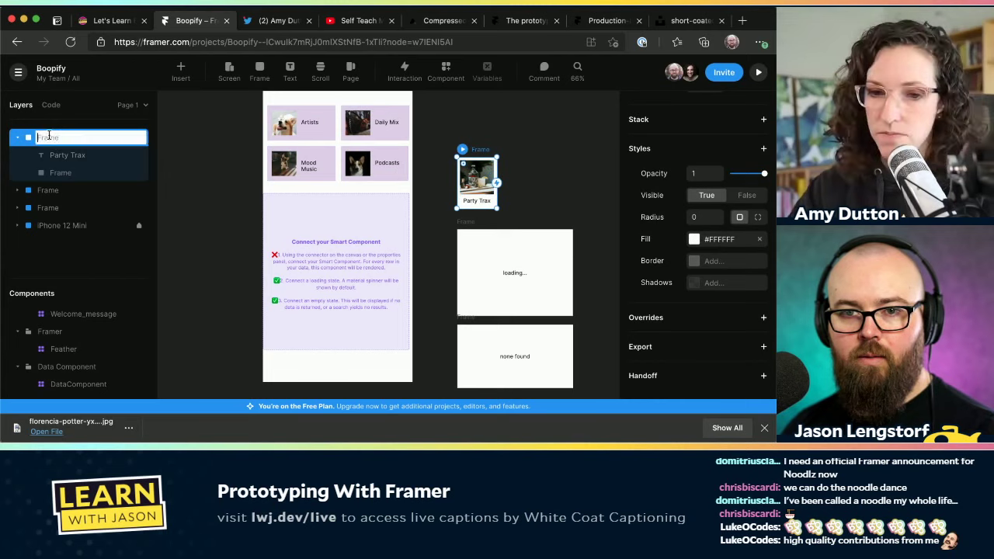
click(61, 159)
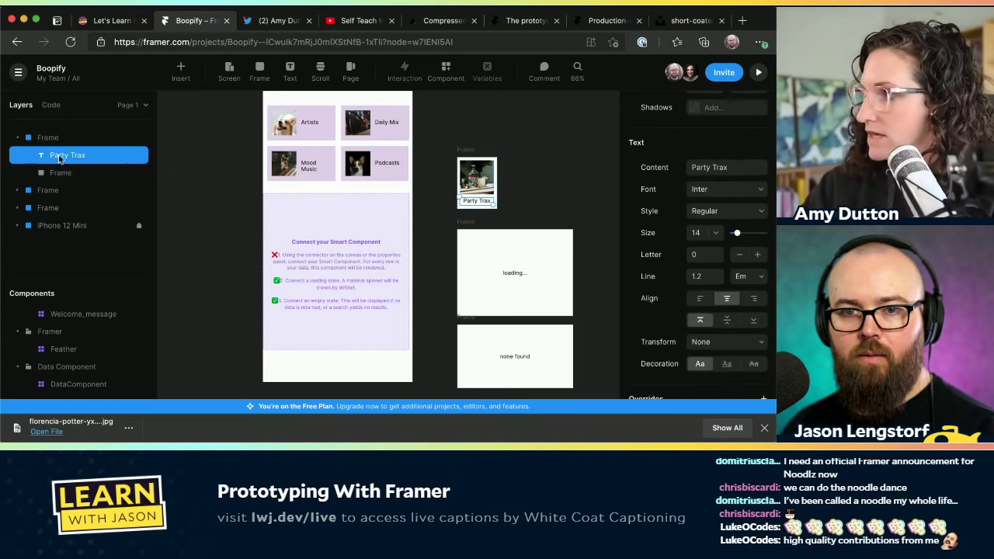
click(53, 145)
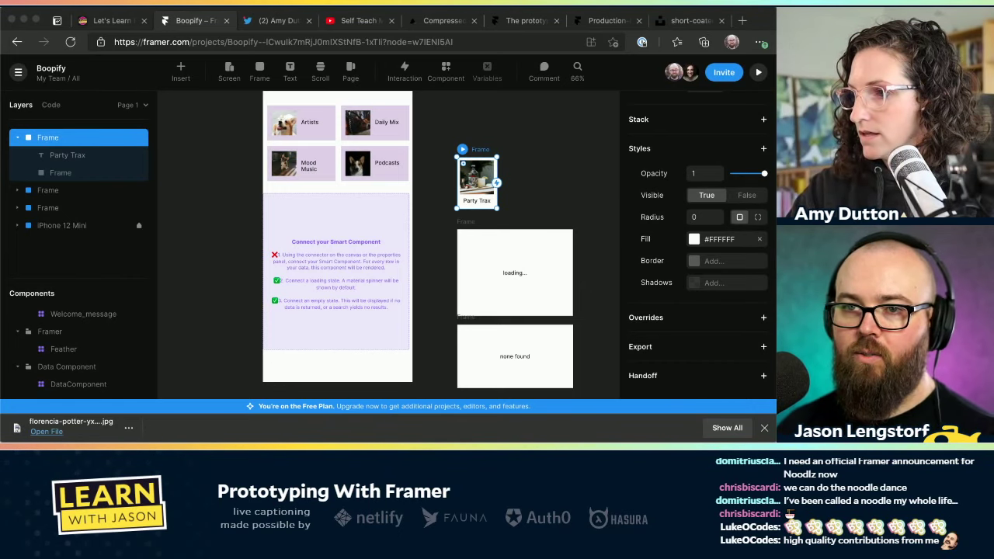
key(ctrl+t)
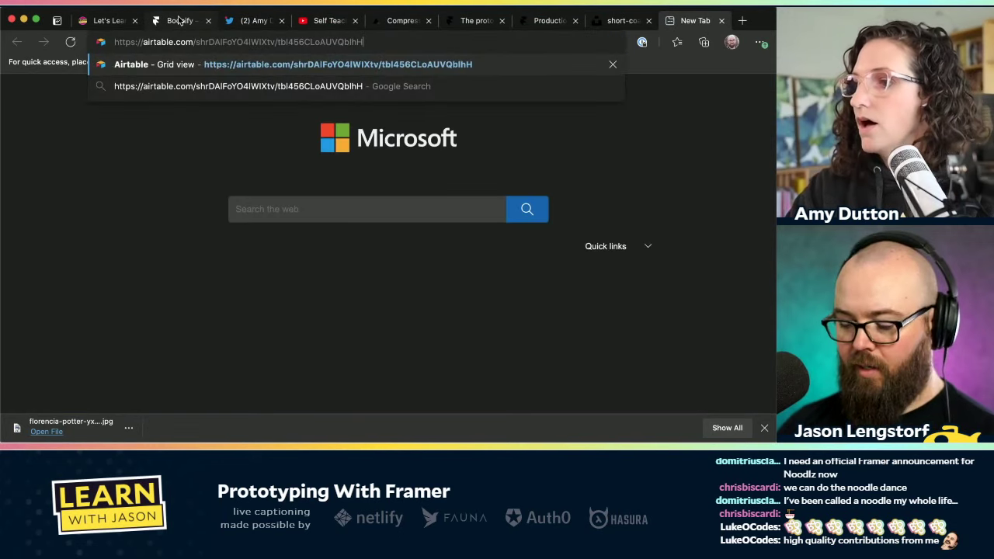
- Load the Airtable share link showing four podcast covers, then return to Framer
key(Return)
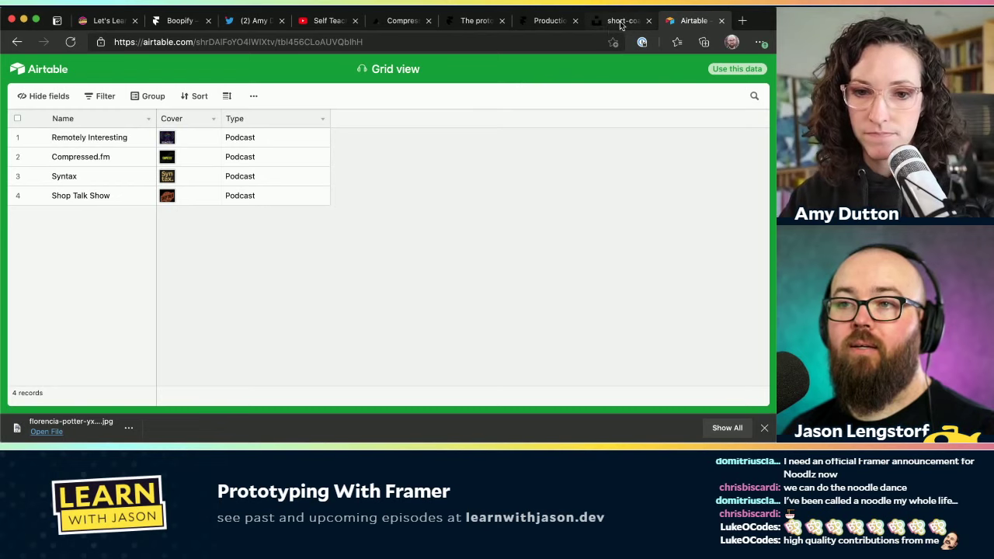
click(181, 20)
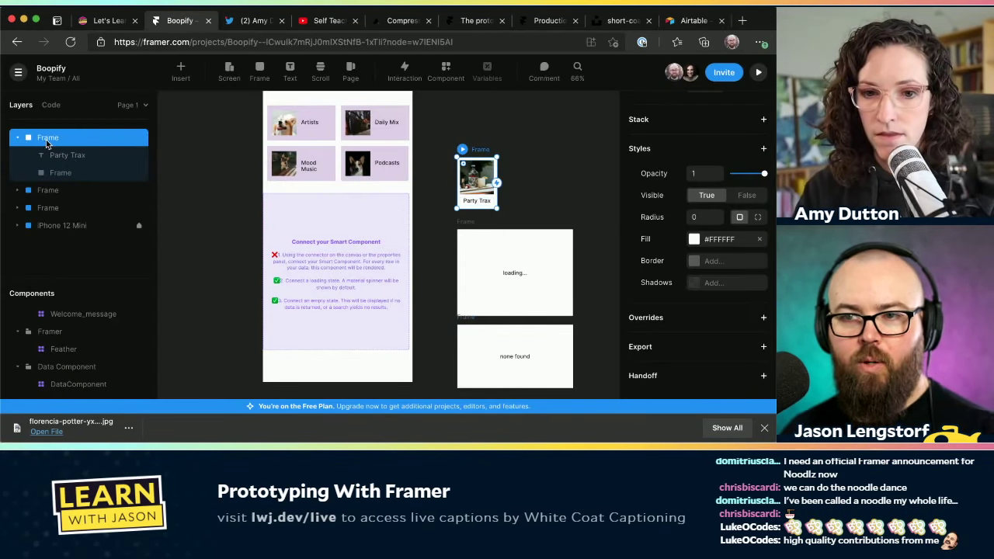
- Turn the card into a component named Cover_card
click(447, 77)
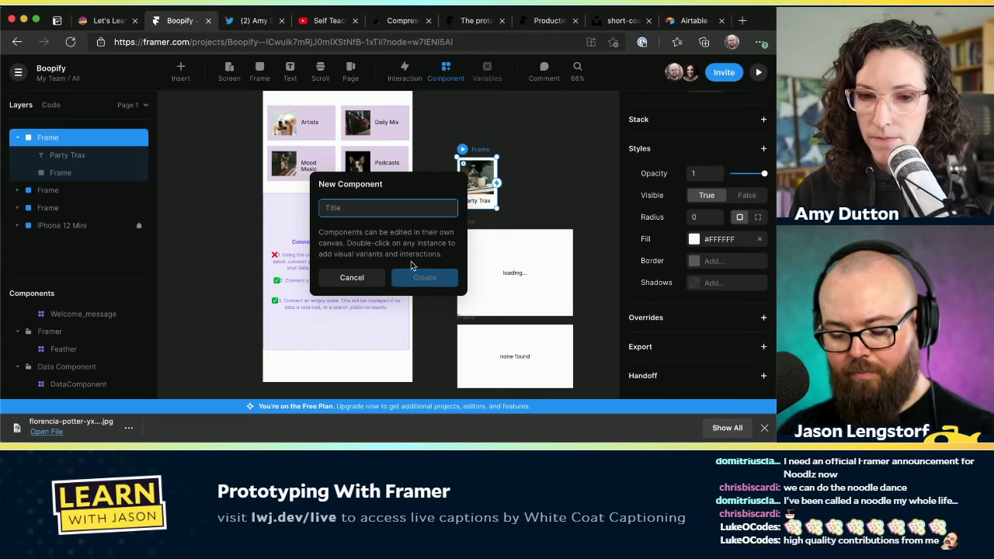
text(Cover_card)
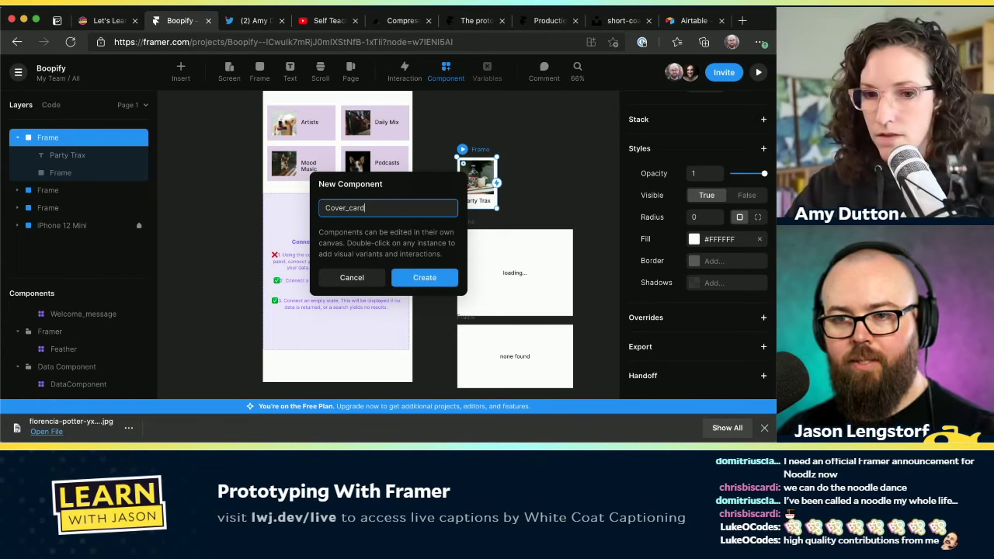
key(Return)
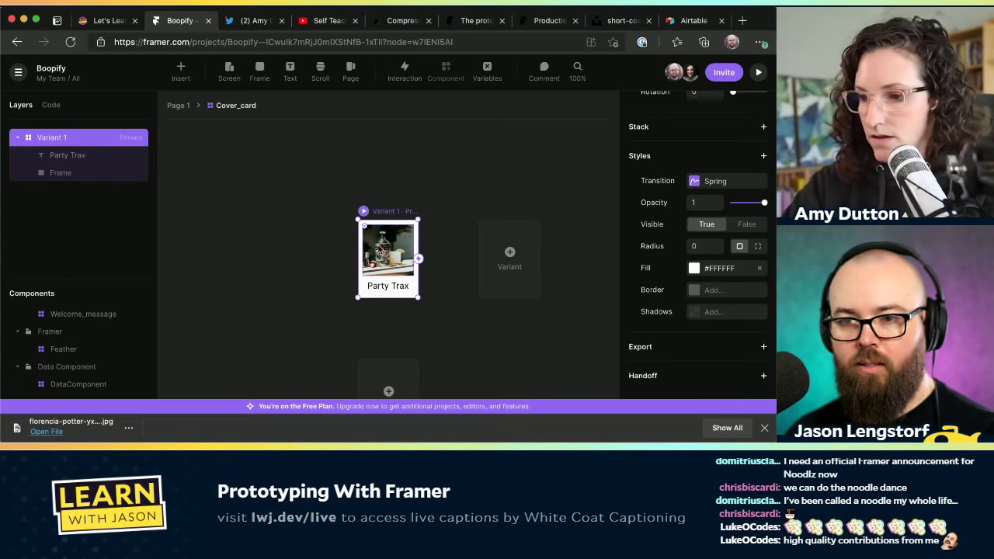
- Rename the component variables to Name (default Party Trax) and Cover, then return to Page 1
click(381, 260)
click(383, 285)
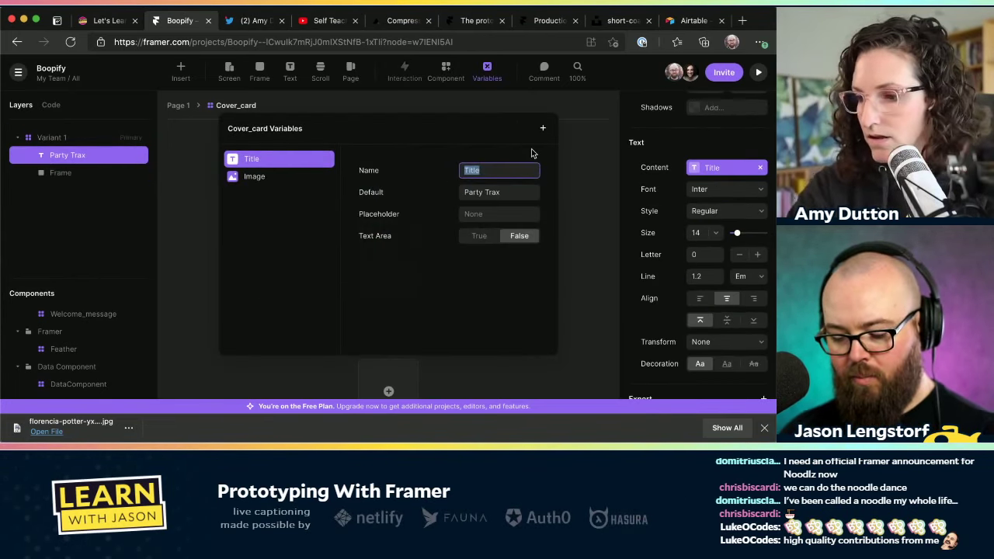
text(Name)
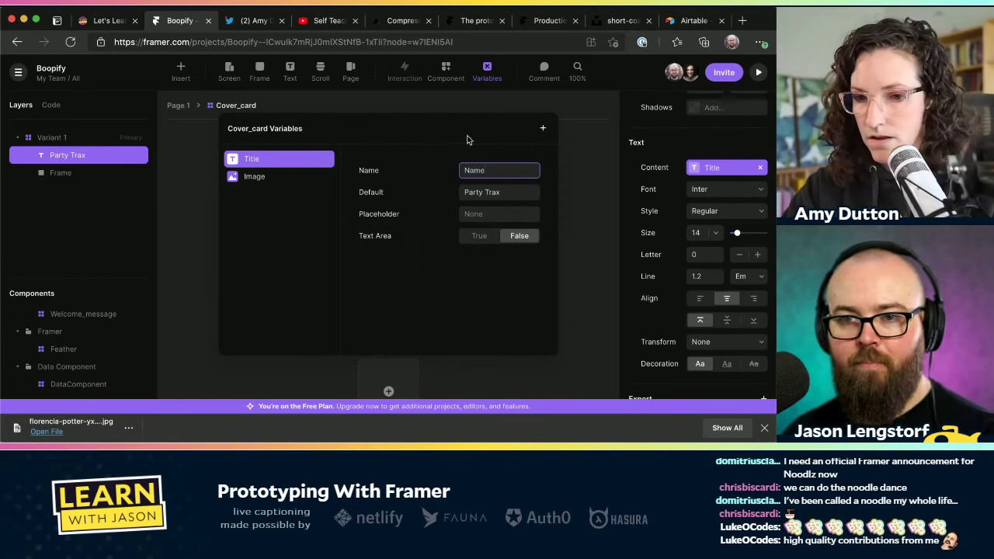
click(256, 178)
key(super+a)
text(Cover)
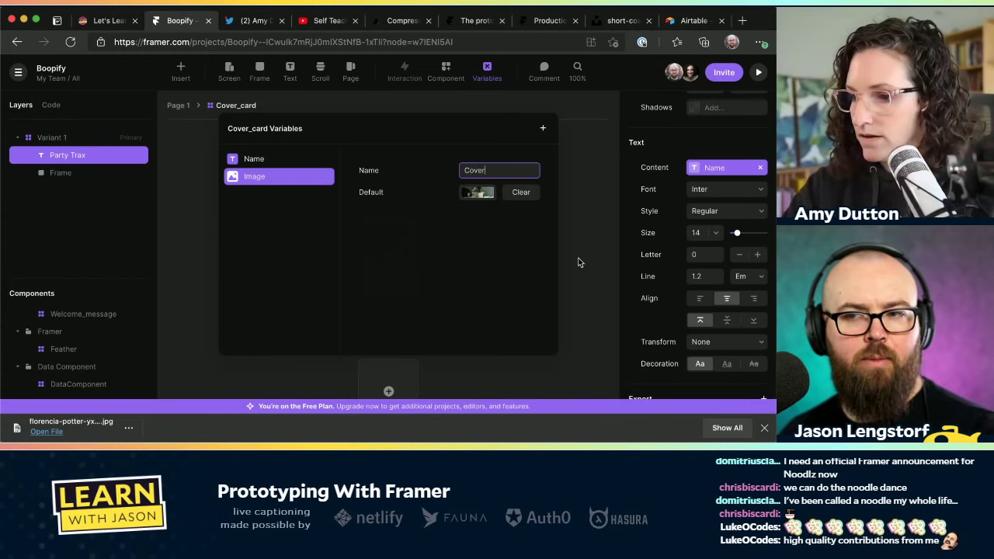
click(569, 263)
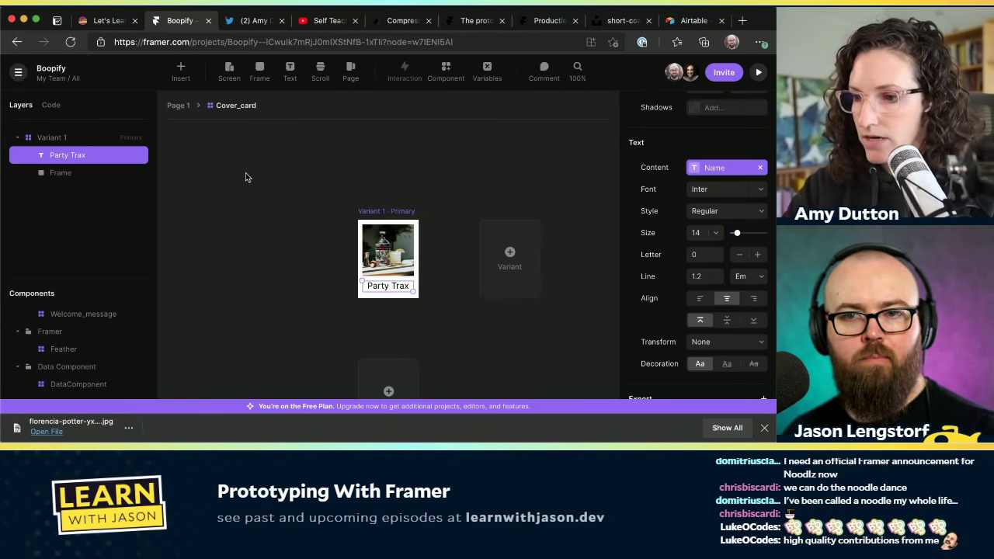
click(178, 105)
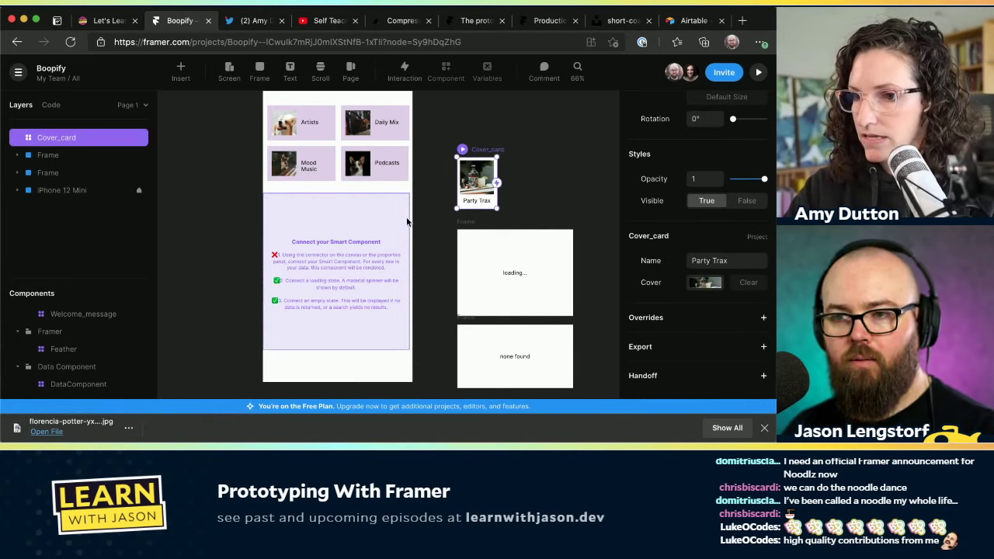
- Connect the DataComponent to Cover_card as its List Item
click(383, 254)
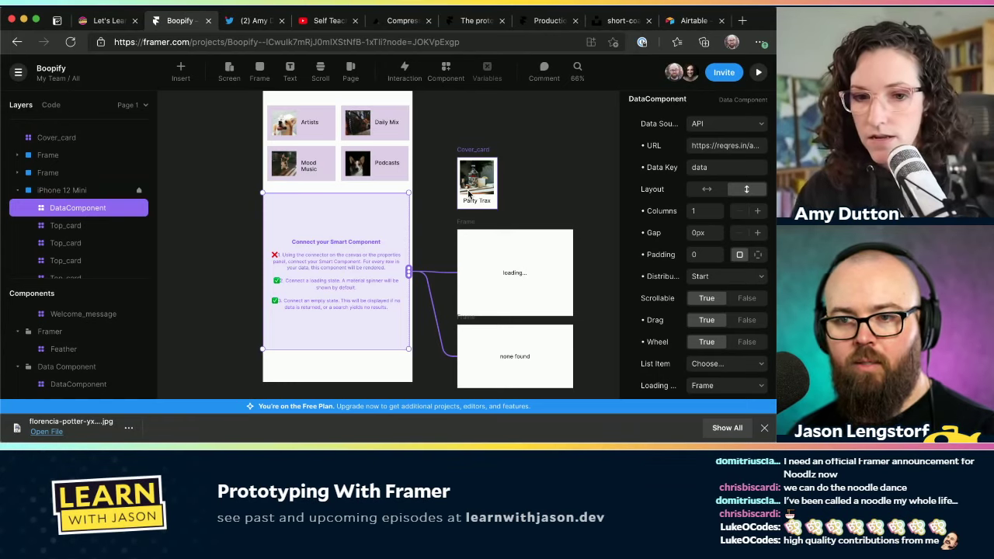
drag(409, 272, 460, 185)
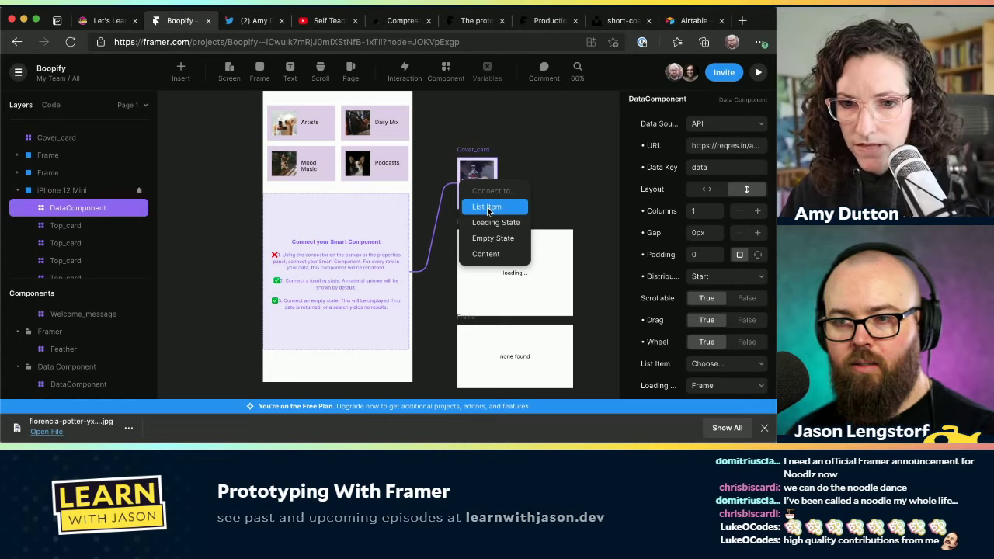
click(487, 208)
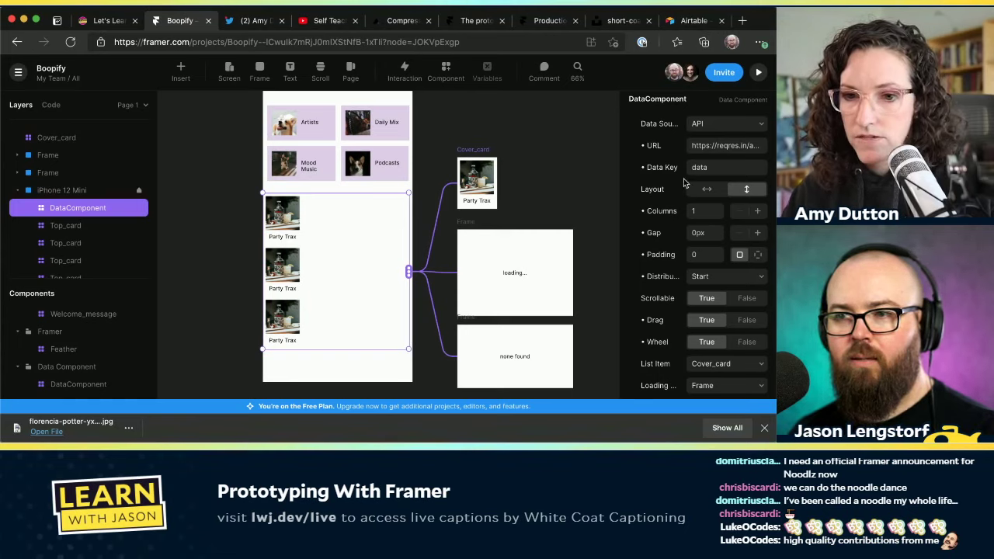
- Switch the DataComponent's data source to Airtable and go to the Airtable tab
scroll(673, 178, up, 1)
scroll(673, 178, down, 1)
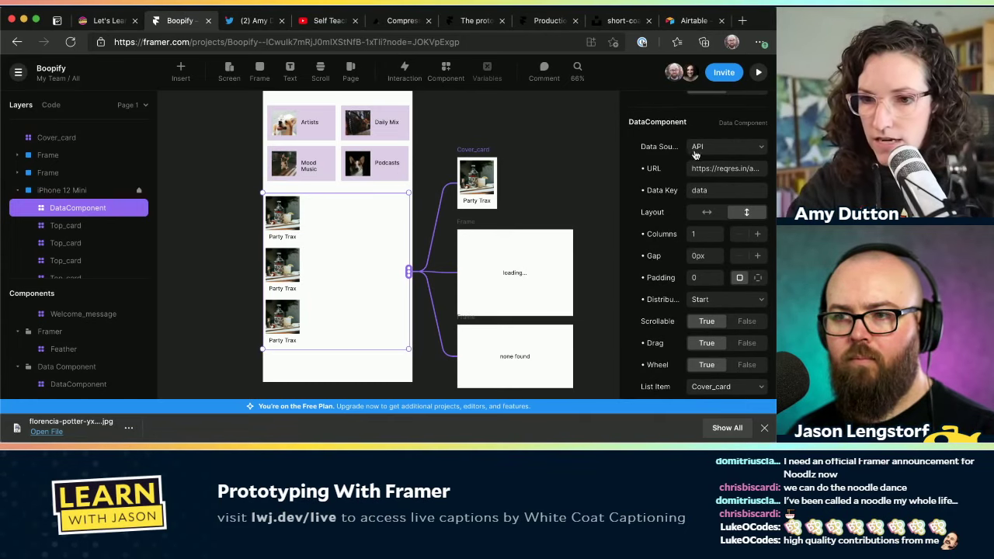
click(695, 149)
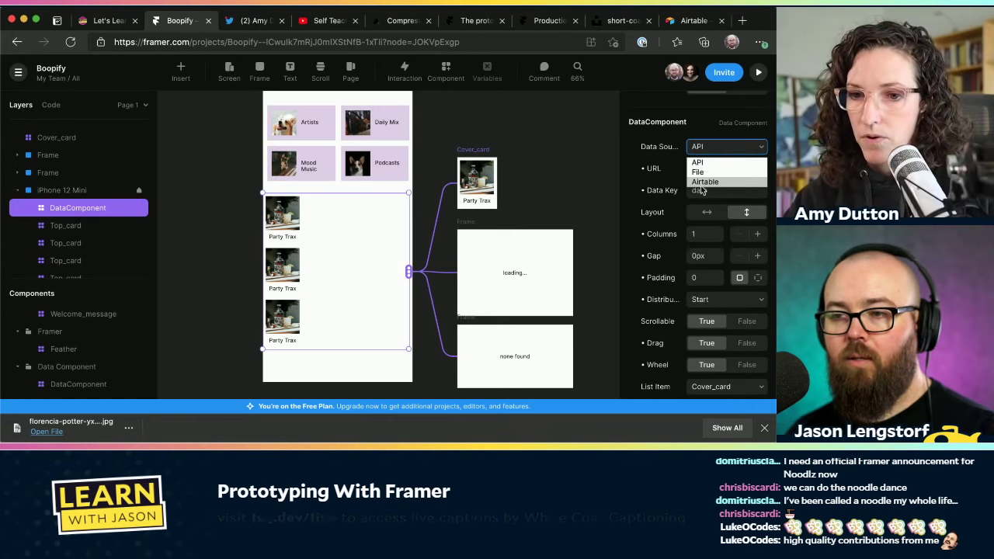
click(703, 183)
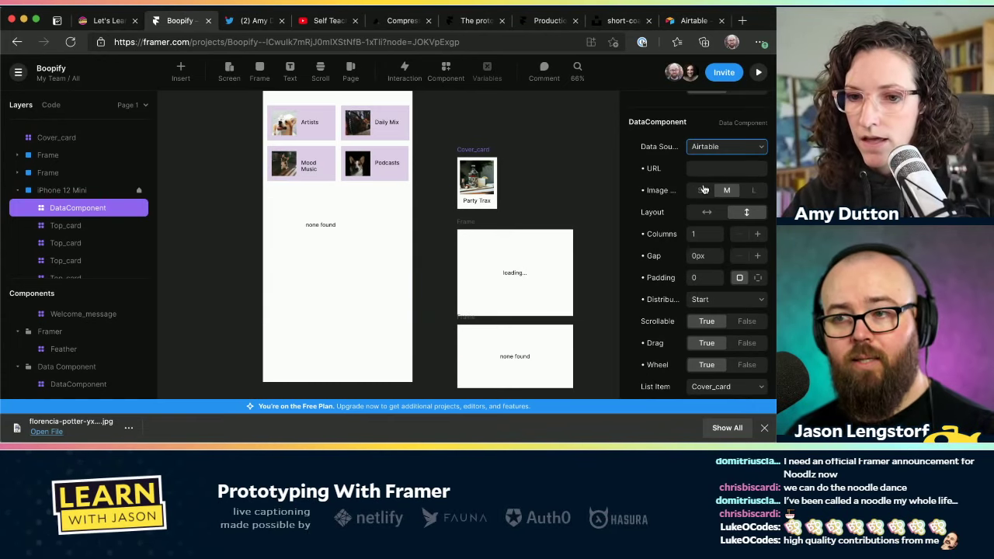
click(691, 20)
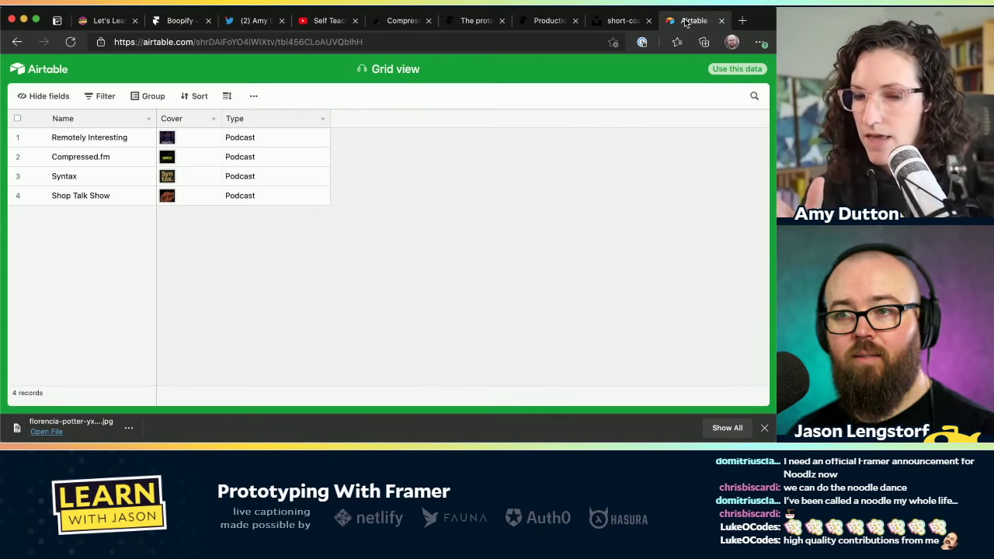
- Select the share id in the Airtable address, glance at Framer, then open a new browser tab
click(507, 46)
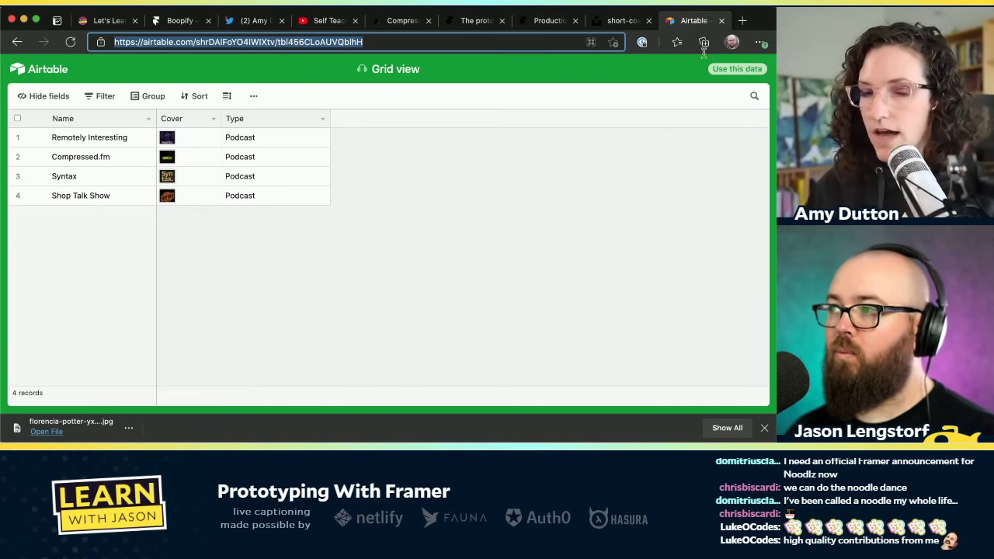
key(super+Tab)
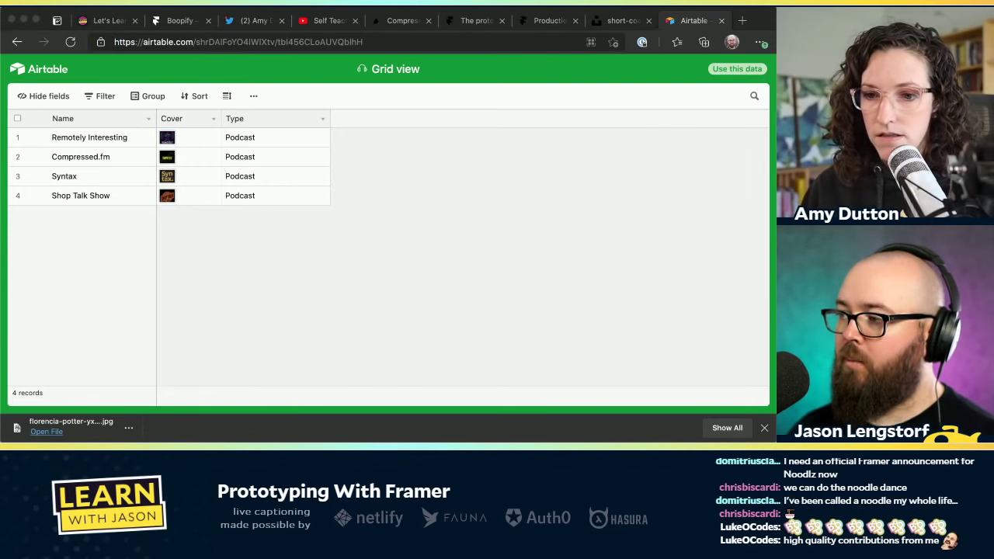
click(264, 42)
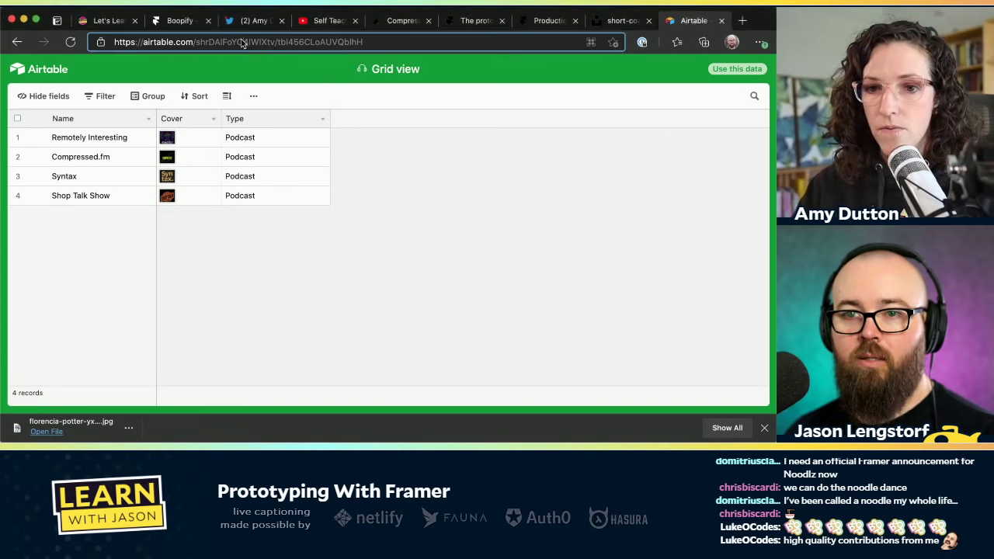
double_click(235, 42)
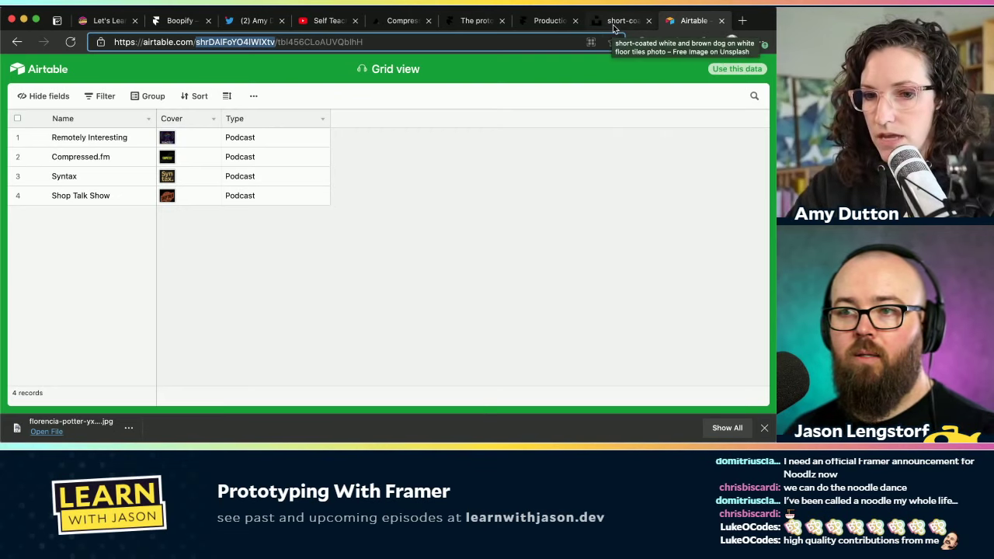
click(178, 24)
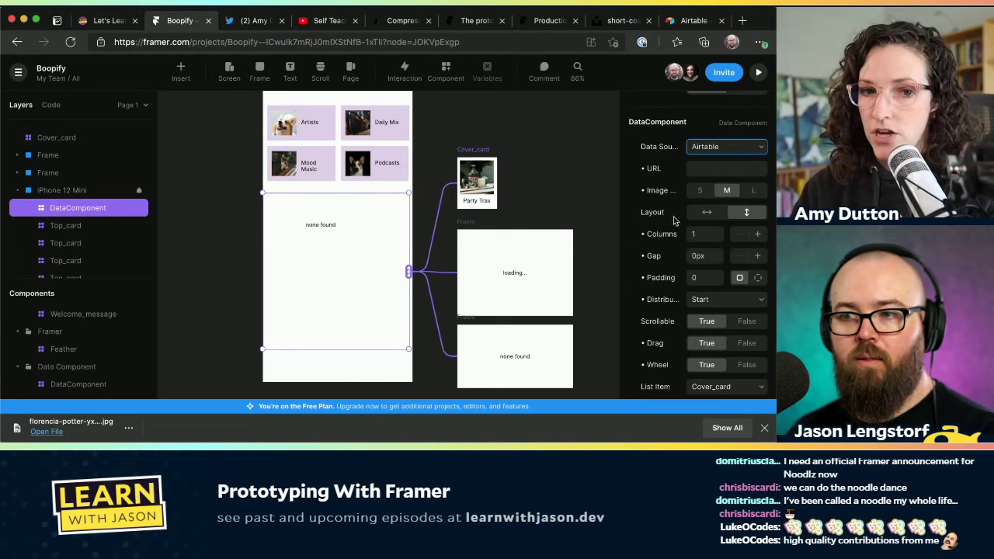
click(686, 23)
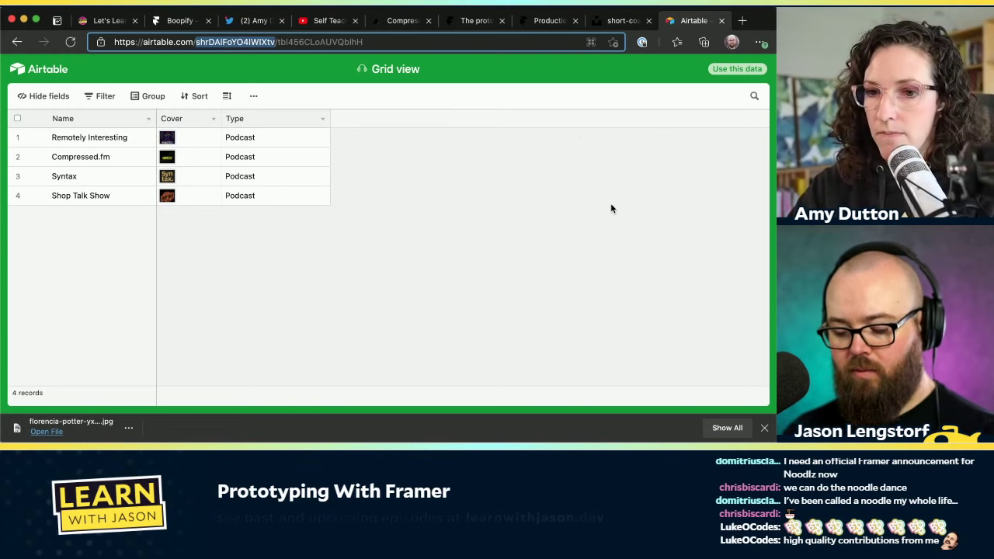
key(super+t)
- Search 'airtable api', open the REST API result and sign in with Google
text(airtable api)
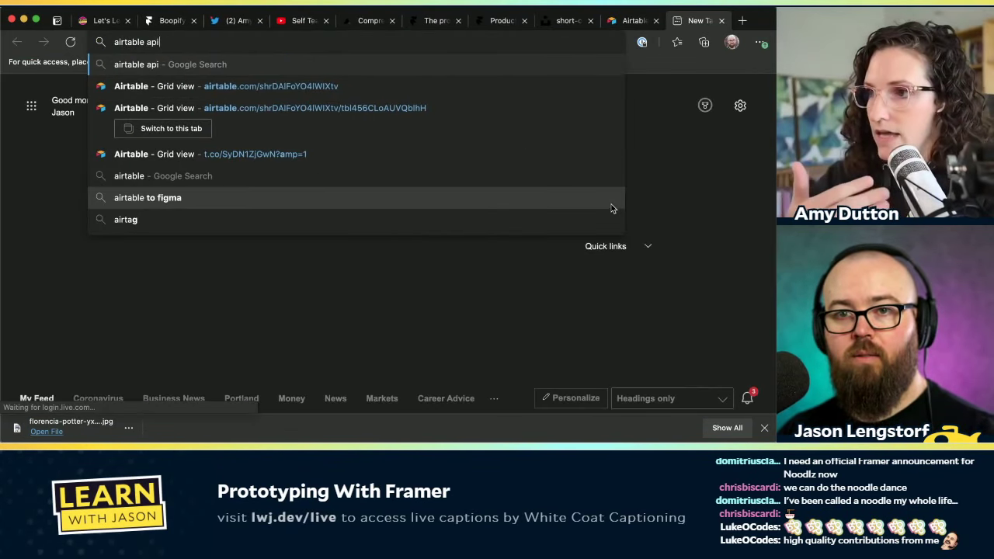
key(Return)
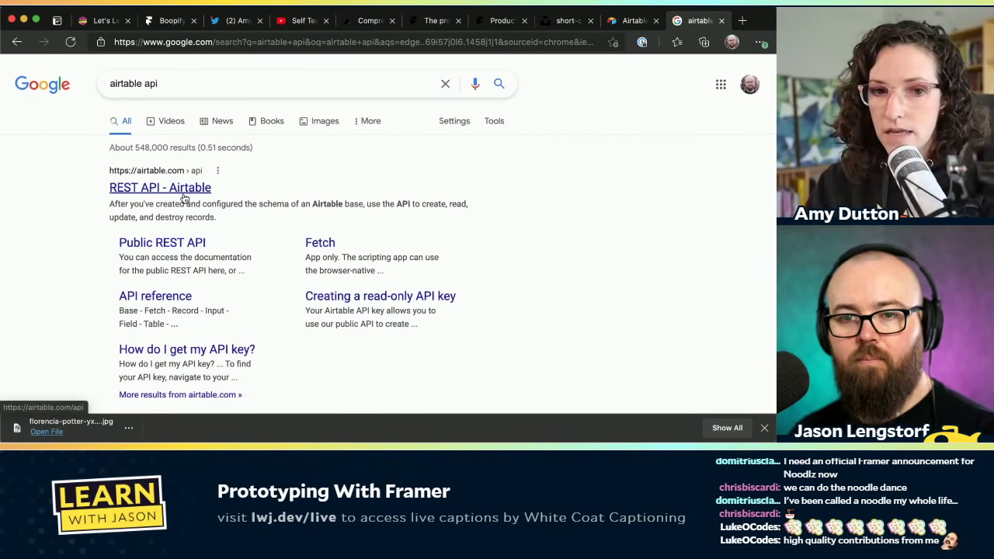
click(184, 195)
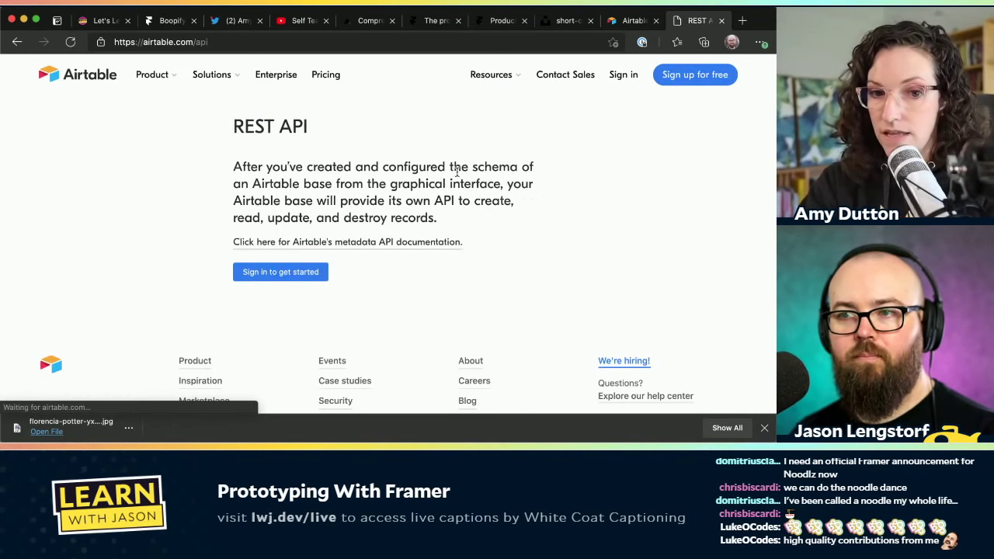
click(623, 80)
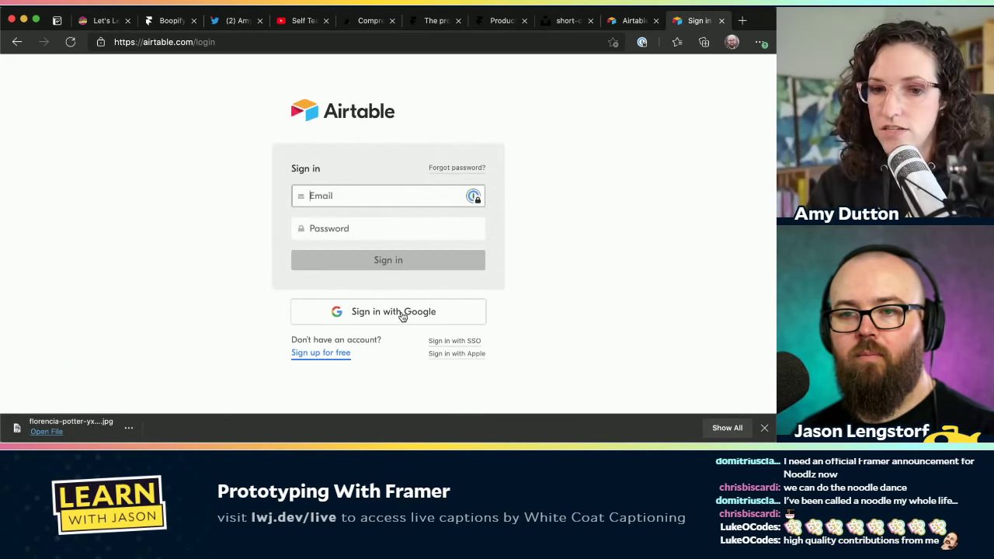
click(400, 312)
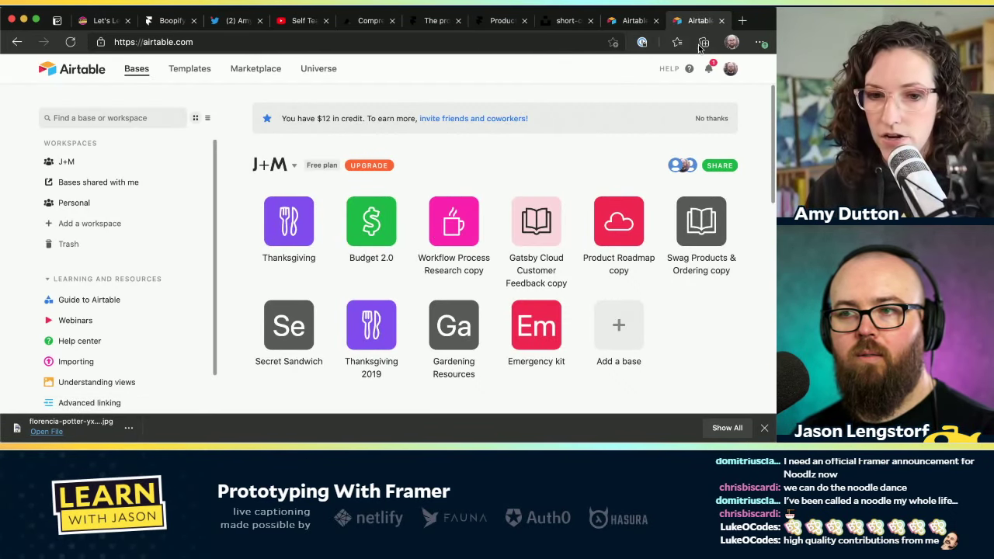
- Search 'airtable api' again and reopen the REST API page listing the account's bases
click(501, 41)
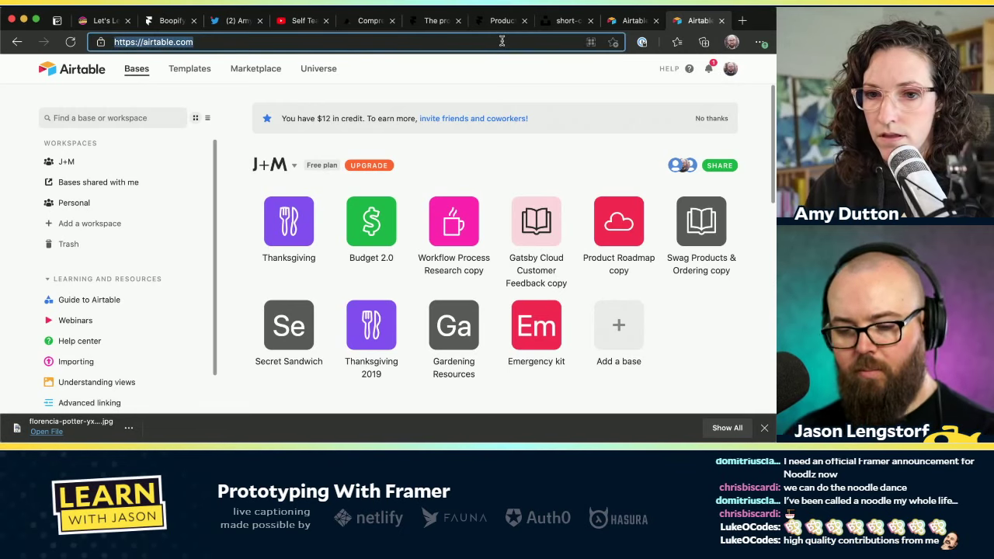
text(airtable api)
key(Return)
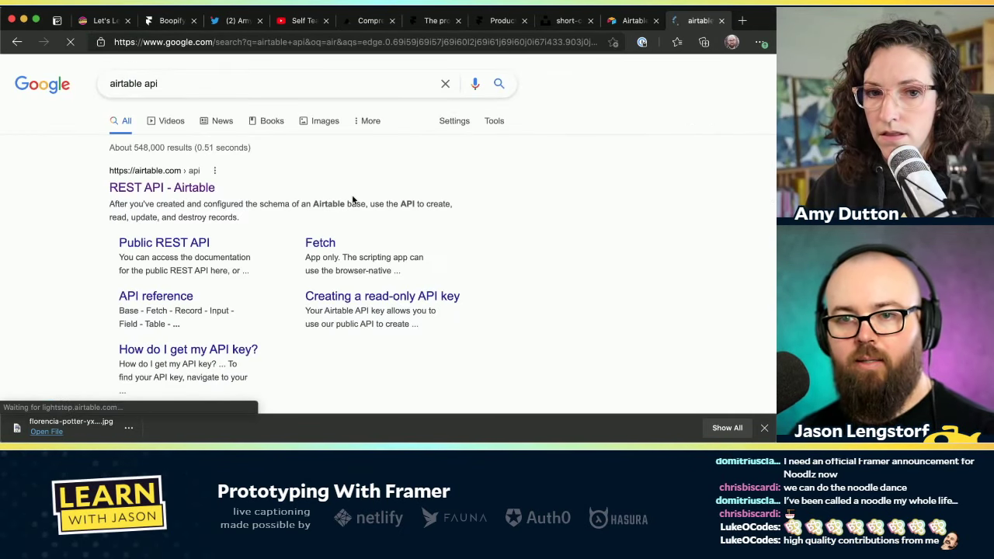
click(178, 187)
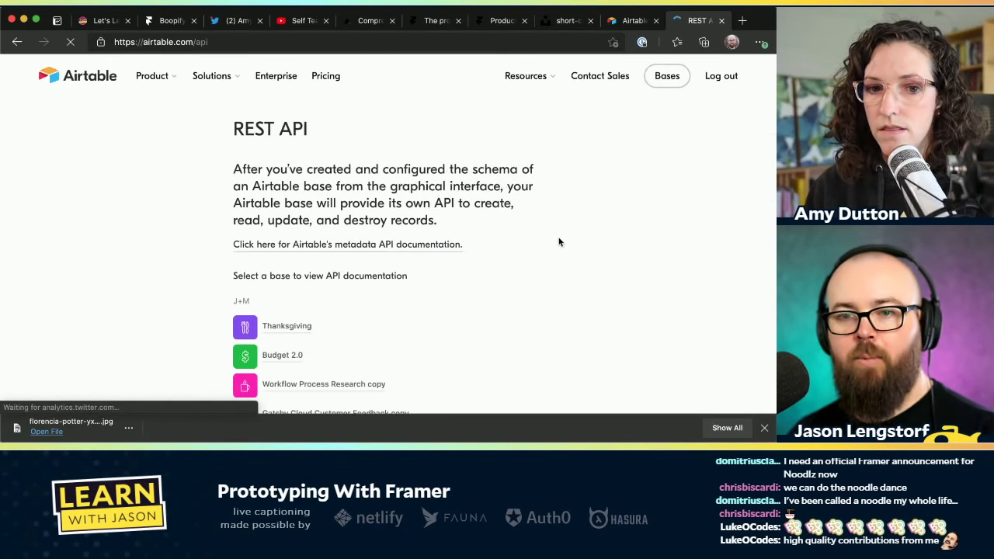
scroll(560, 242, down, 10)
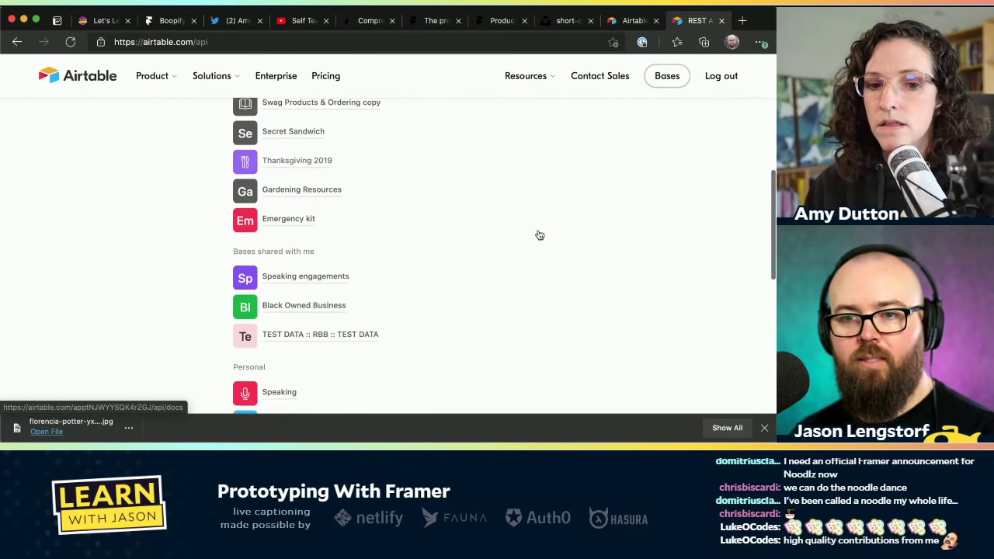
scroll(536, 234, up, 3)
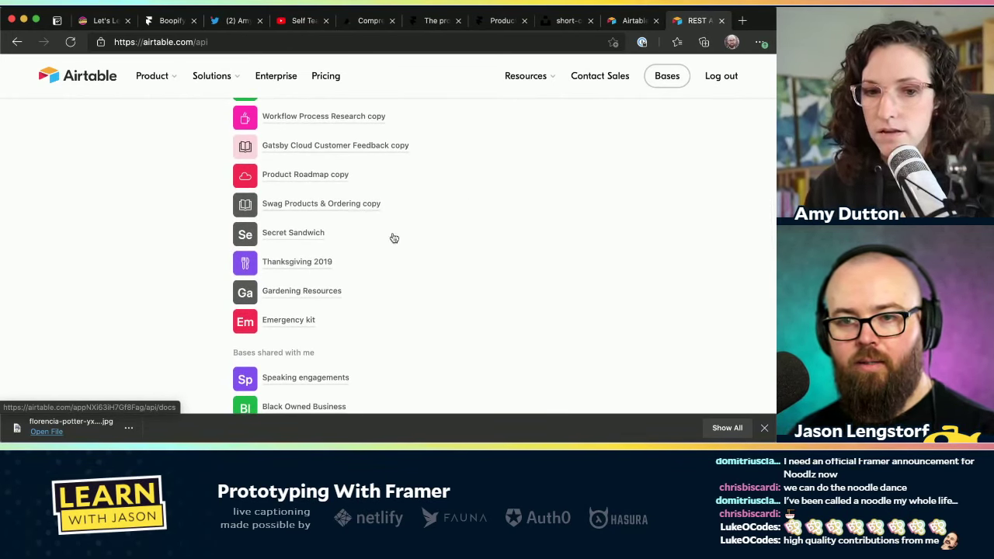
scroll(386, 290, down, 2)
scroll(386, 291, up, 2)
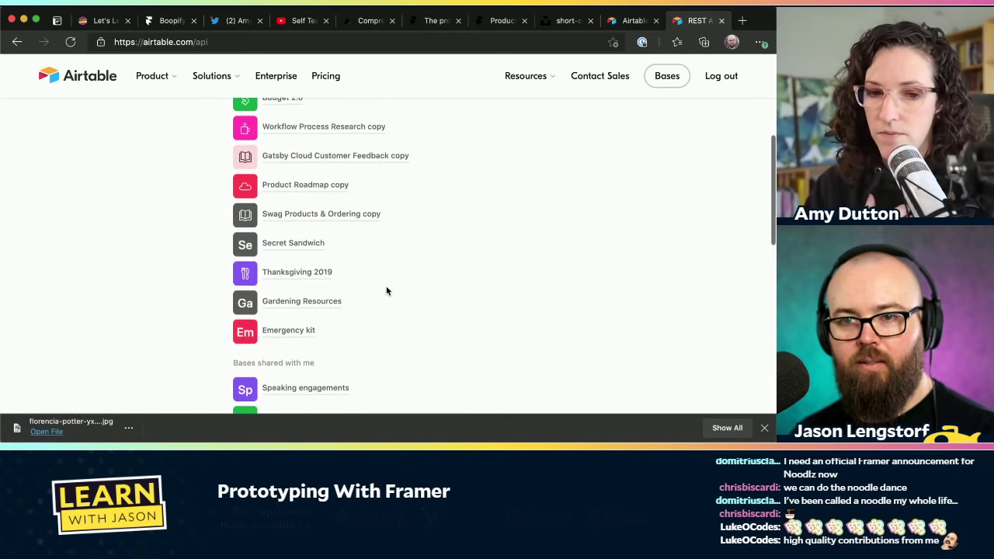
scroll(464, 260, up, 3)
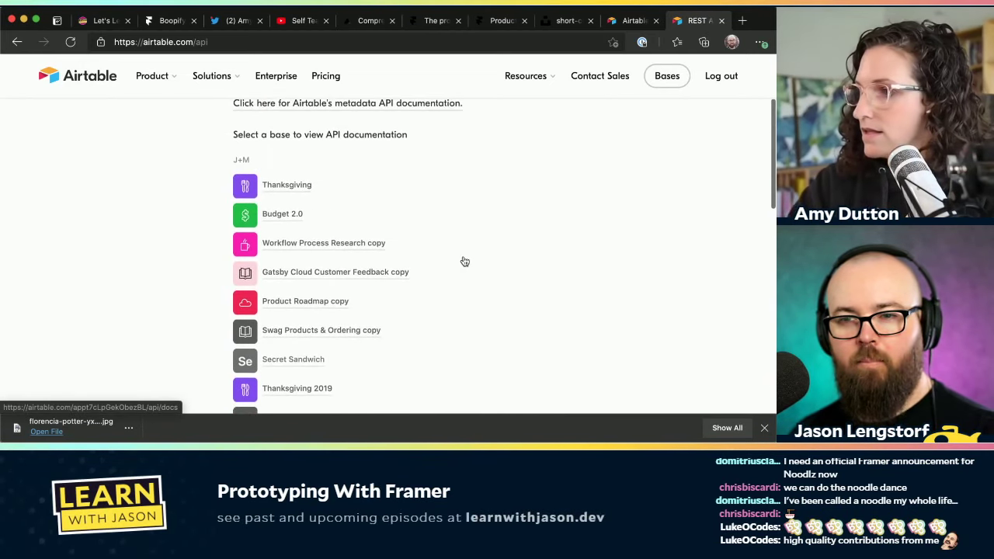
scroll(464, 262, down, 2)
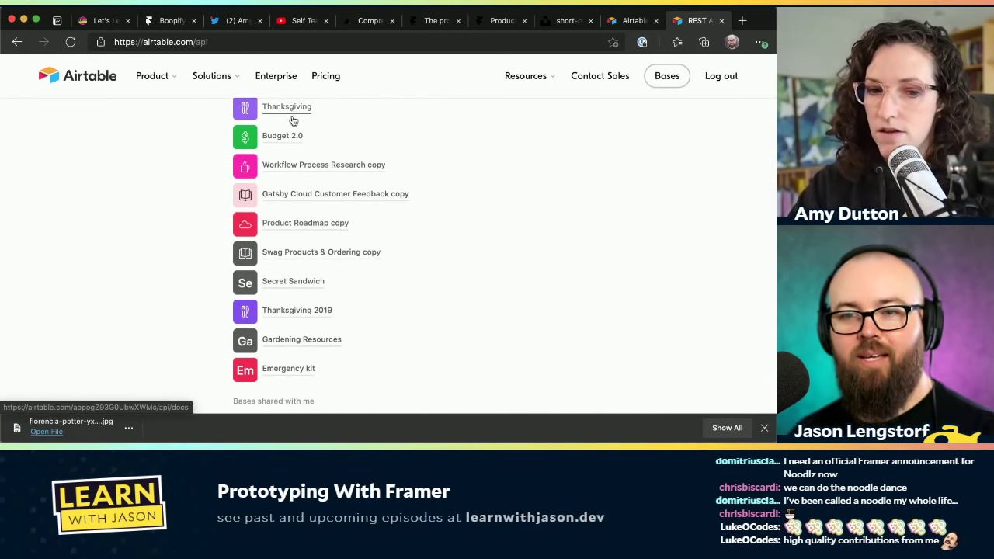
- Copy the query-parameter curl URL from the Thanksgiving 2019 API docs' Authentication section, then return to Boopify
click(302, 314)
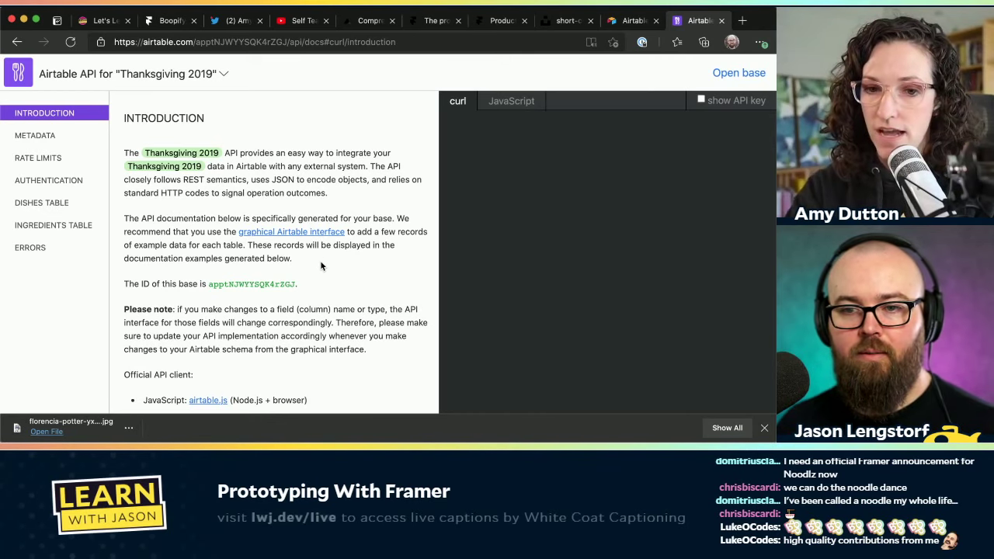
scroll(320, 262, down, 3)
scroll(323, 266, down, 5)
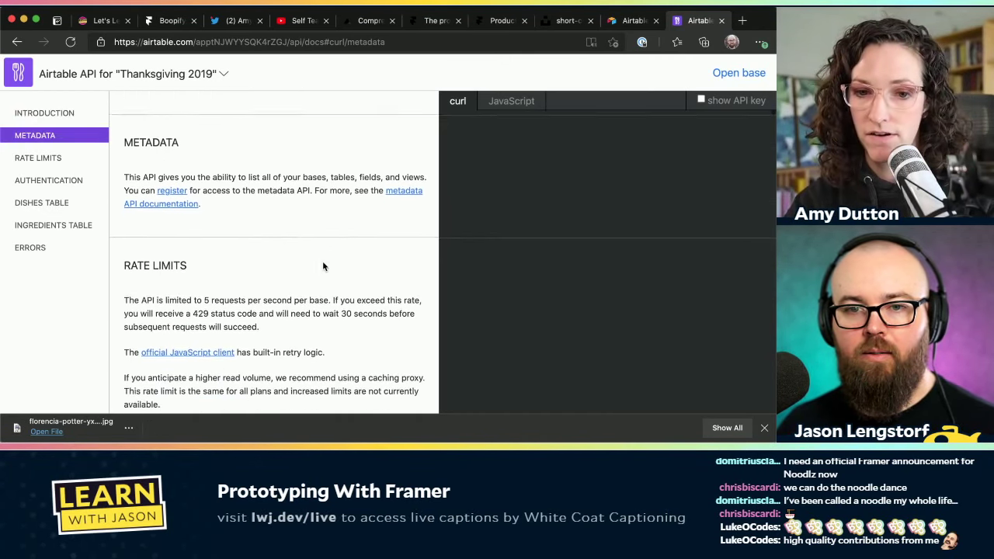
scroll(323, 266, down, 1)
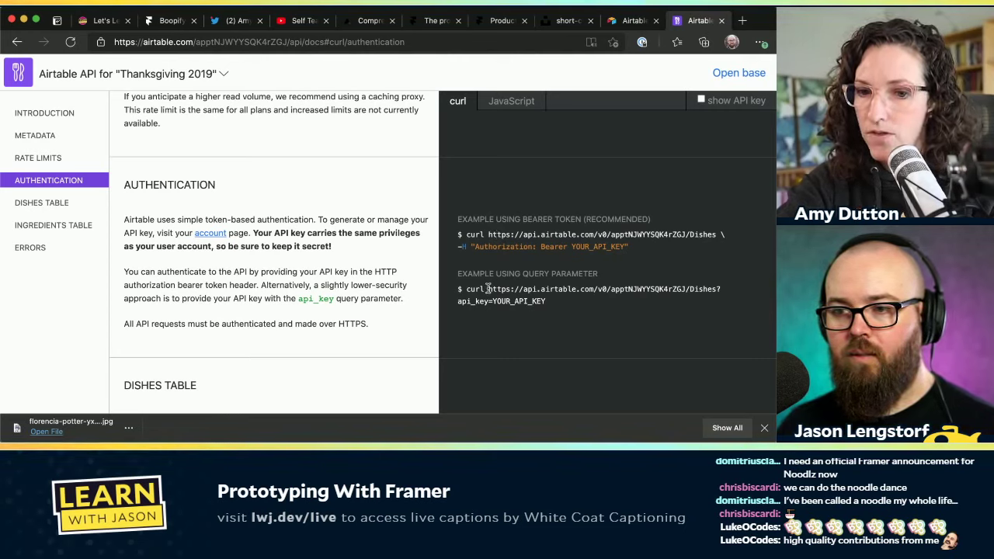
drag(489, 289, 562, 302)
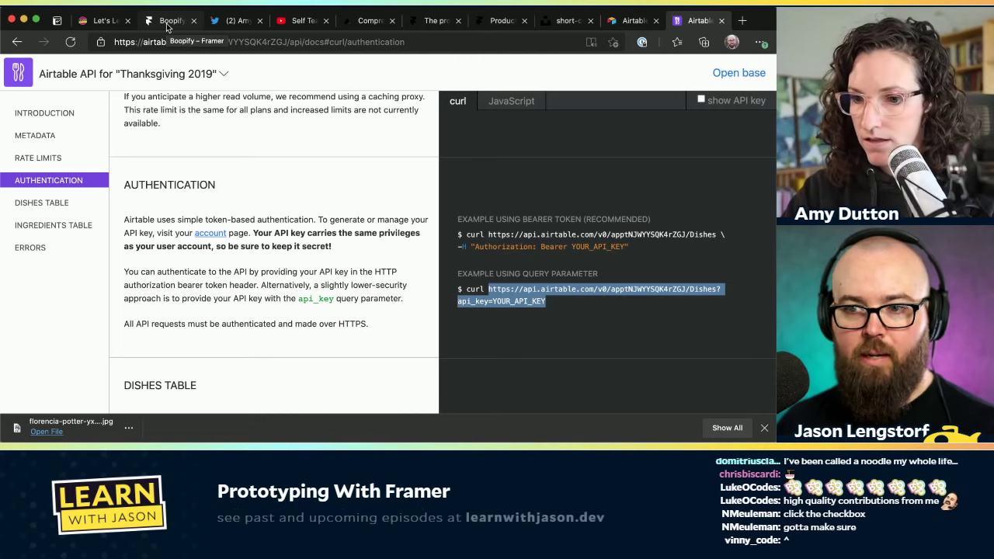
click(167, 27)
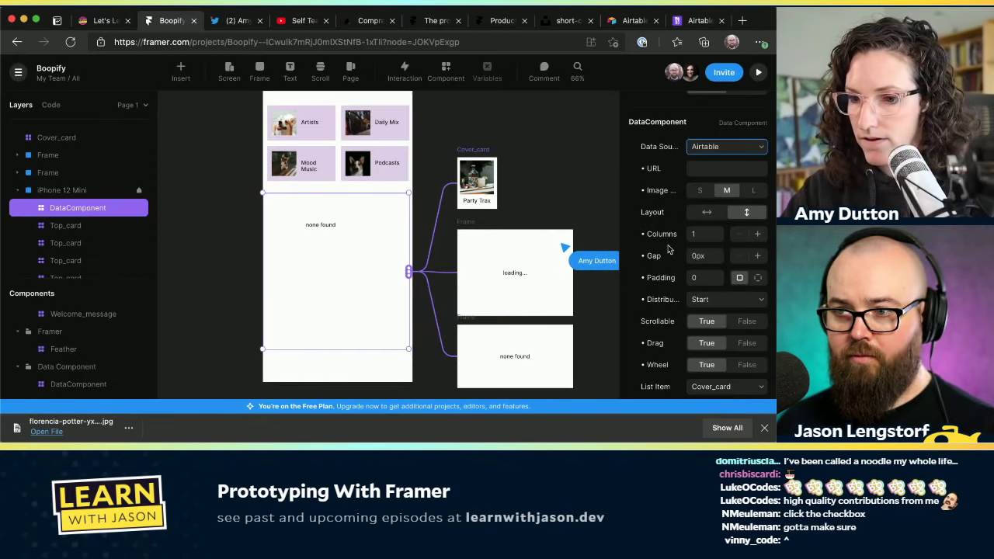
- Paste the Airtable API URL into the DataComponent's URL field and select the Party Trax Cover_card
scroll(656, 226, up, 3)
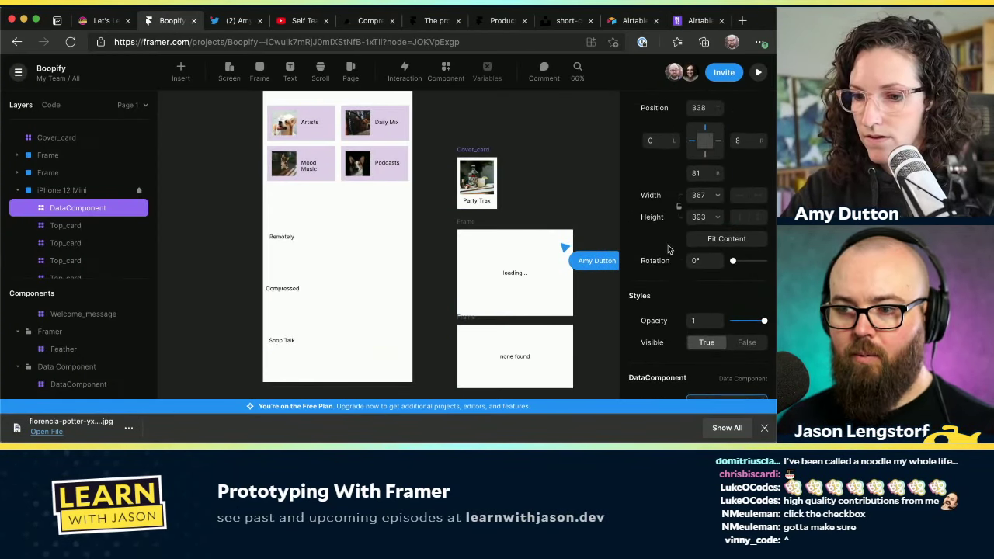
scroll(660, 272, down, 2)
scroll(638, 315, down, 3)
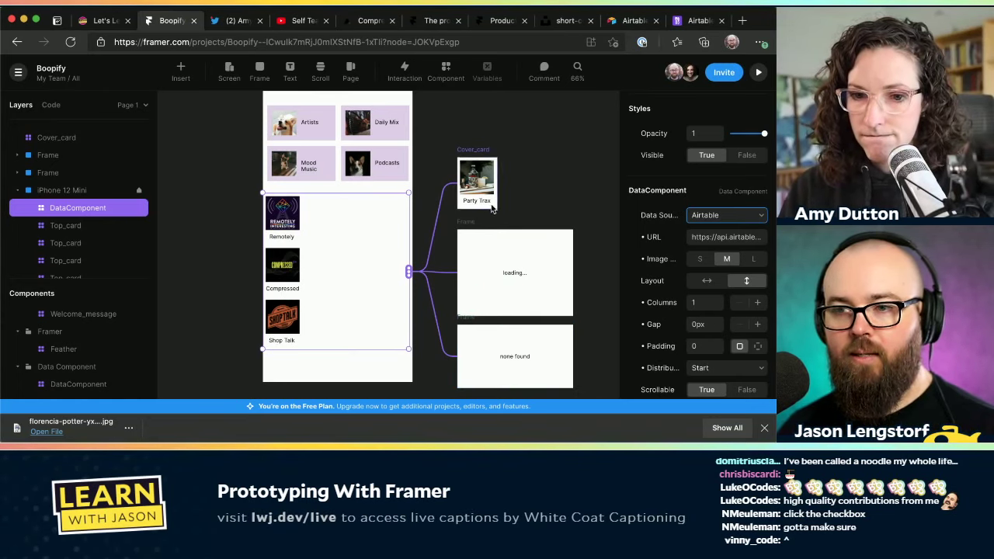
click(476, 151)
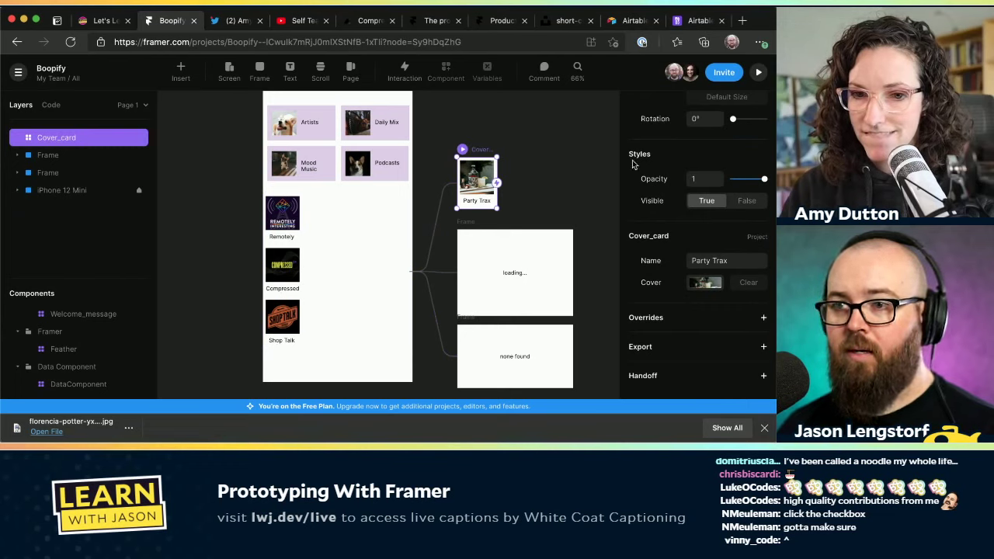
- Set the loading frame's height to 130 and centre its loading... text vertically
scroll(717, 183, up, 3)
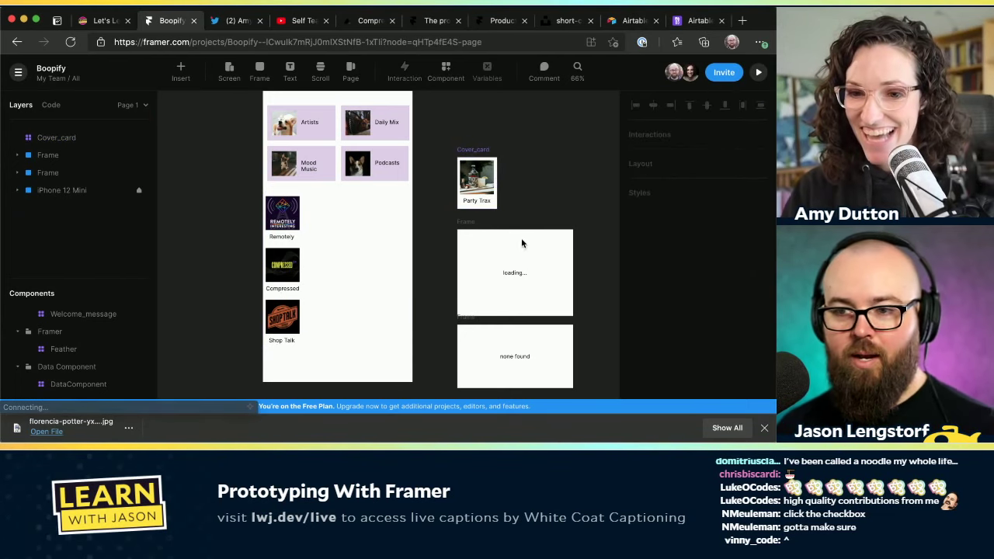
click(467, 225)
click(699, 232)
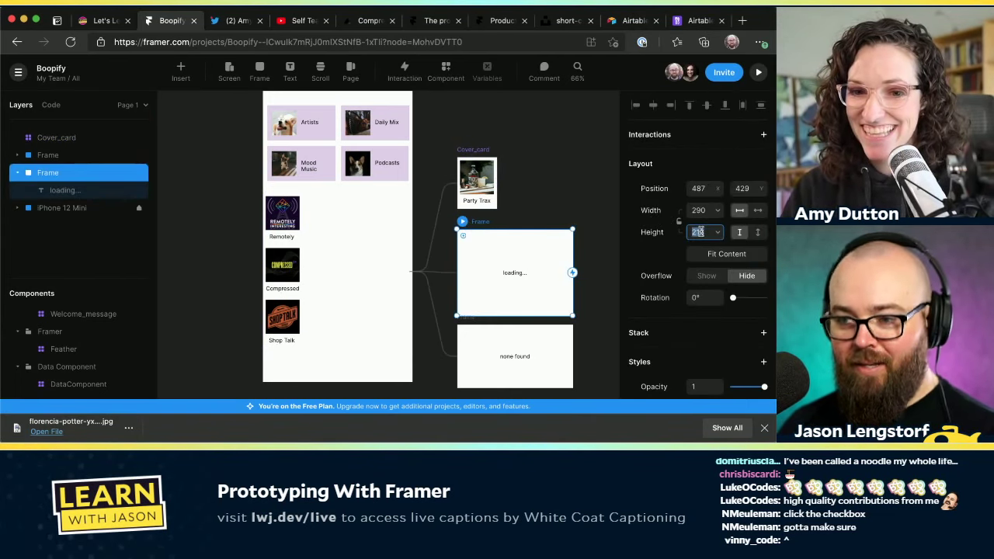
text(130)
key(Return)
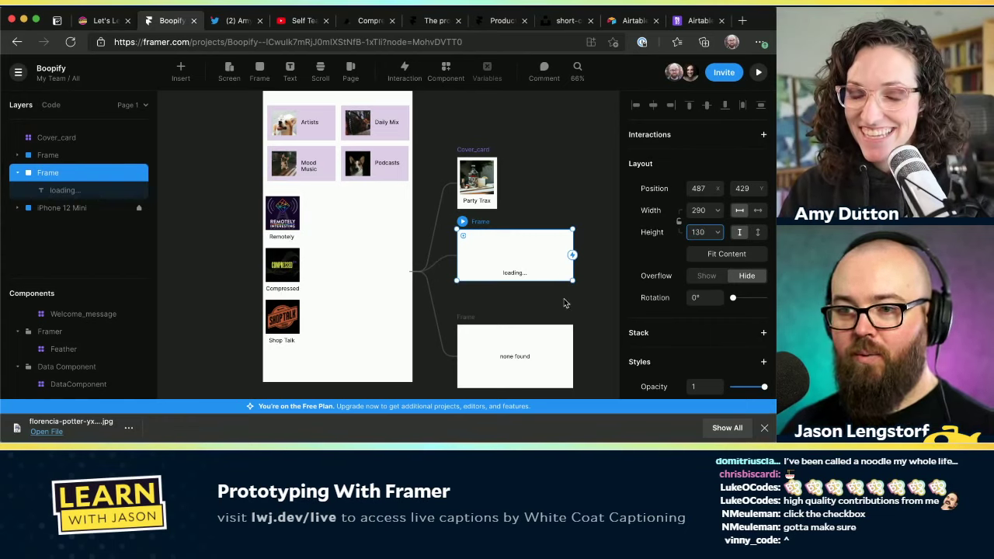
click(515, 273)
drag(514, 272, 512, 260)
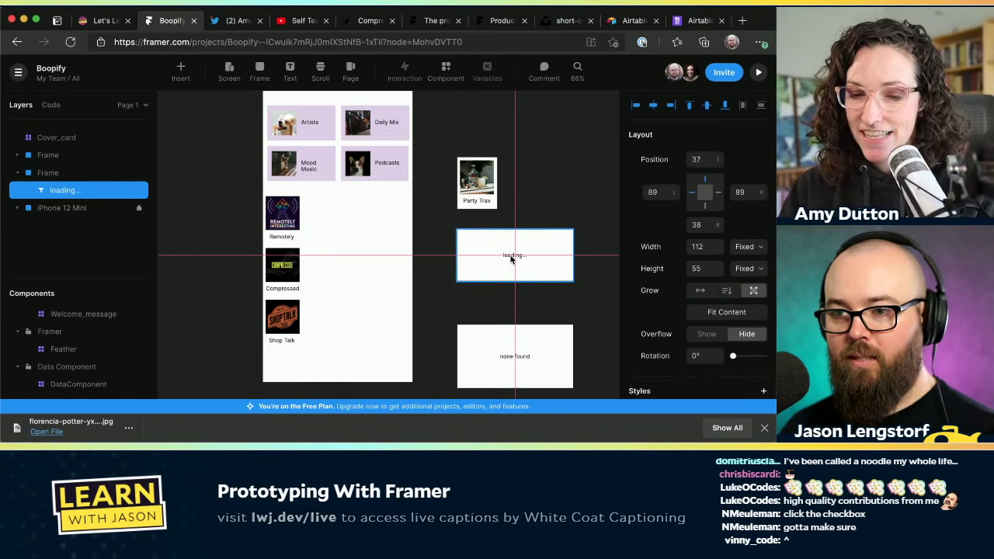
click(473, 314)
- Shrink the 'none found' frame to 130 high and move it up beneath the loading frame
click(476, 334)
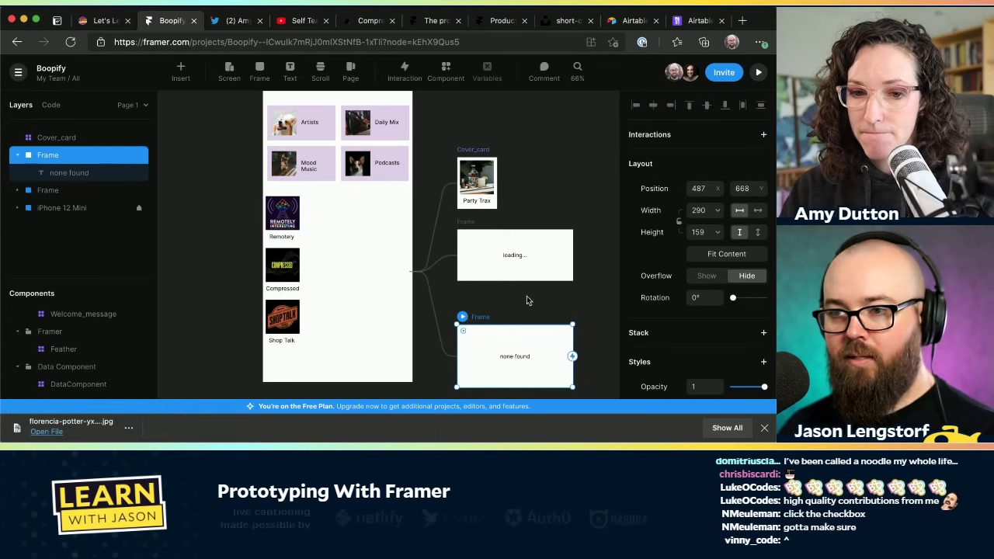
click(701, 231)
text(130)
key(Return)
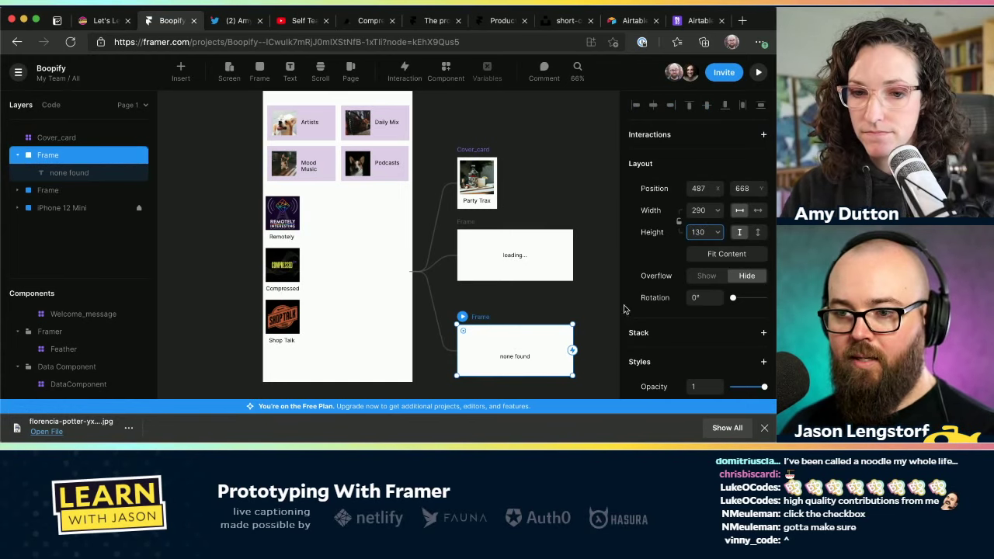
click(505, 356)
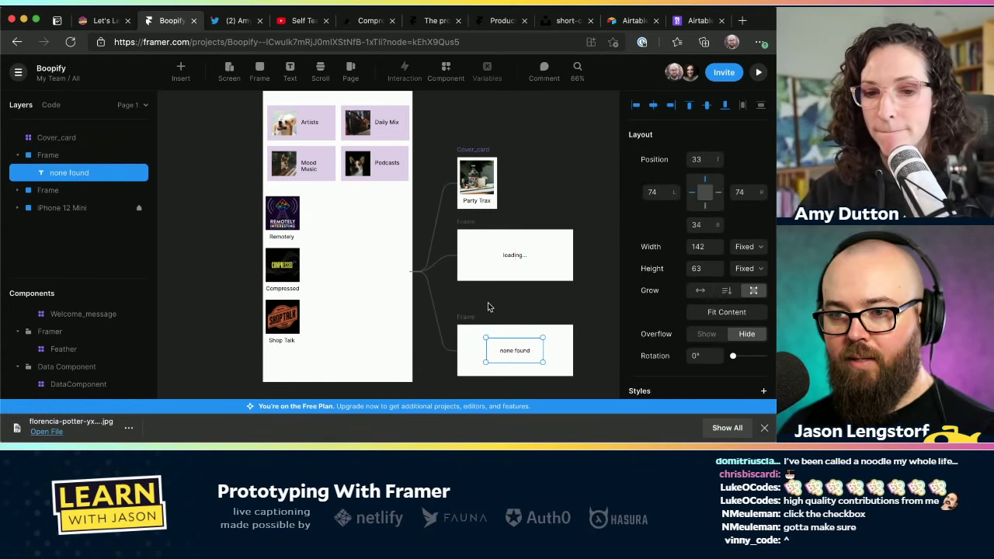
drag(466, 324, 468, 296)
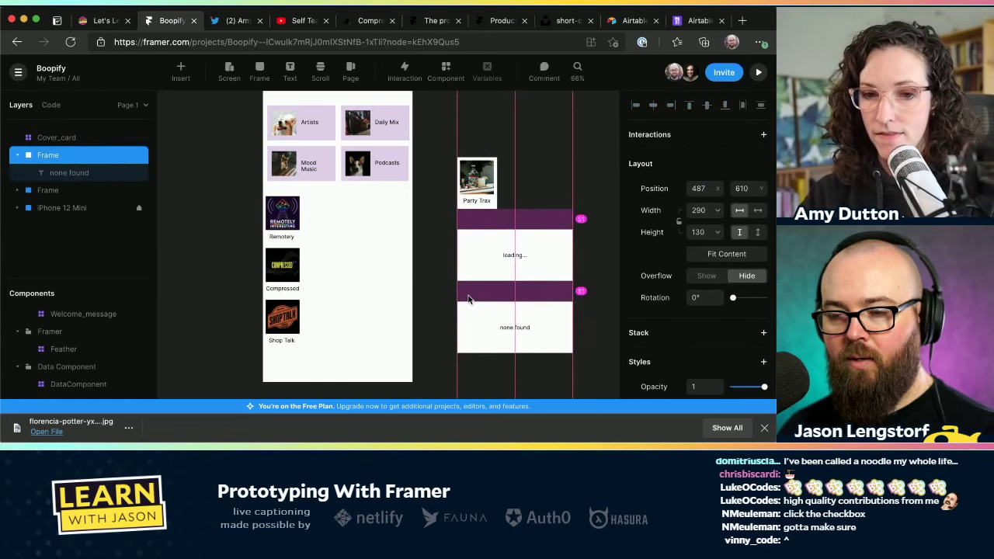
click(538, 182)
click(317, 239)
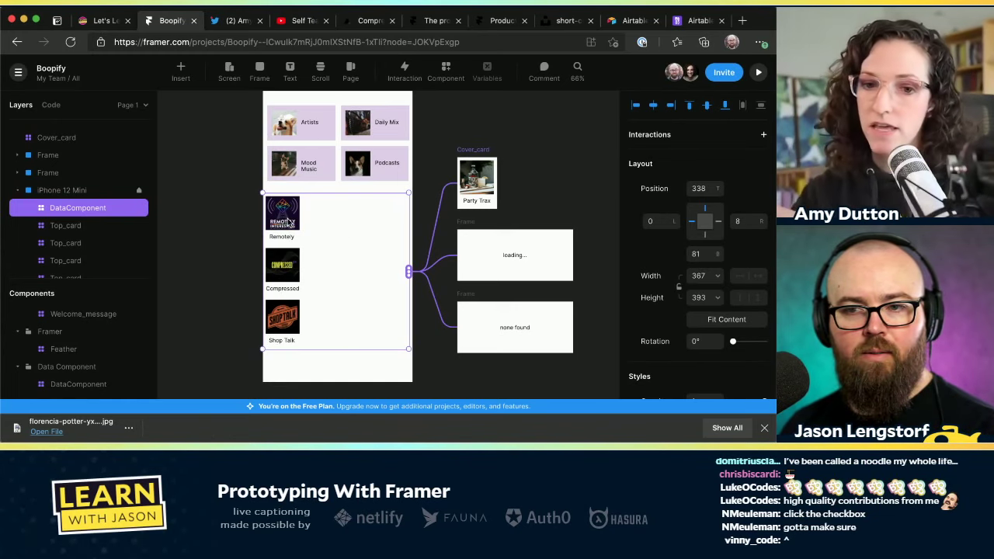
- Switch the DataComponent's Layout to the horizontal arrow option so covers sit in one row
scroll(312, 278, down, 3)
scroll(312, 277, up, 3)
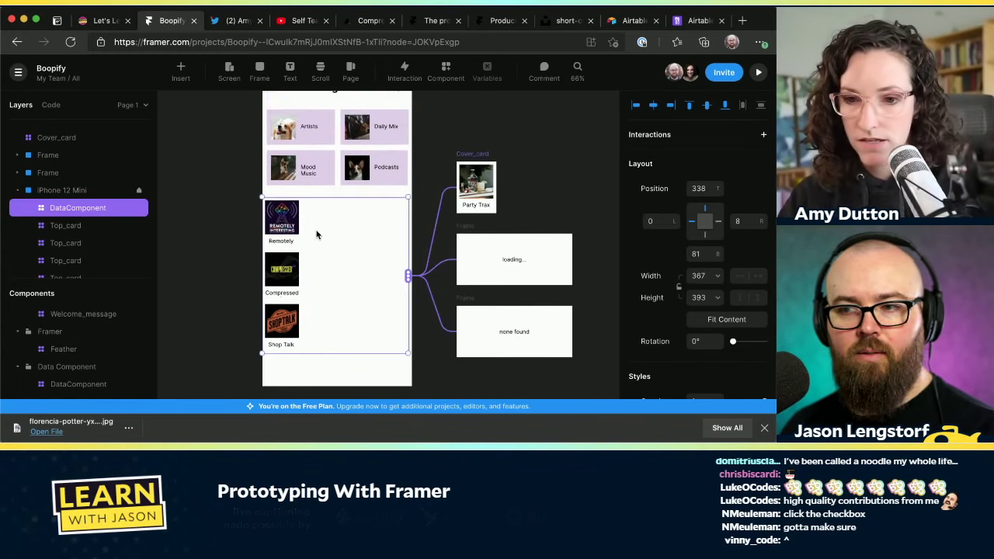
scroll(662, 354, down, 3)
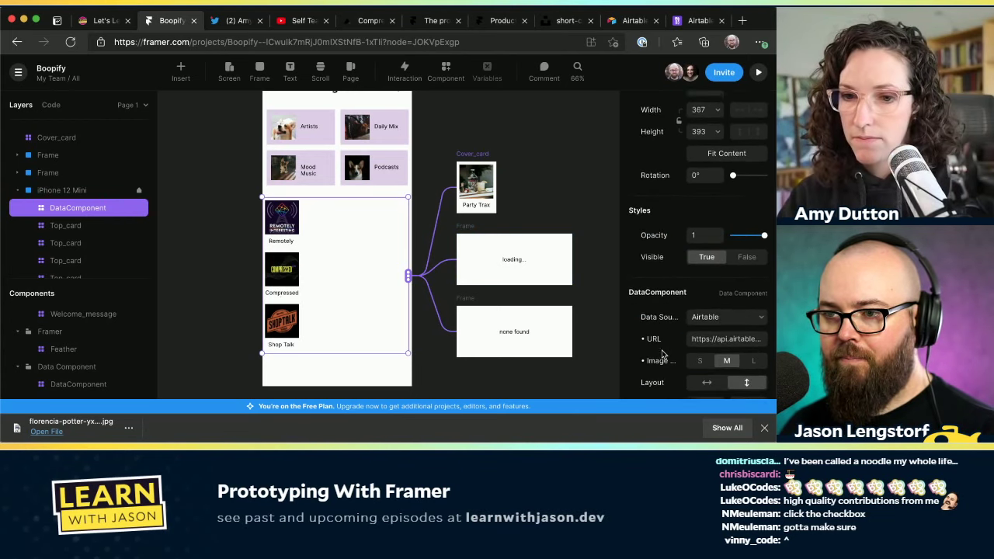
scroll(663, 354, down, 5)
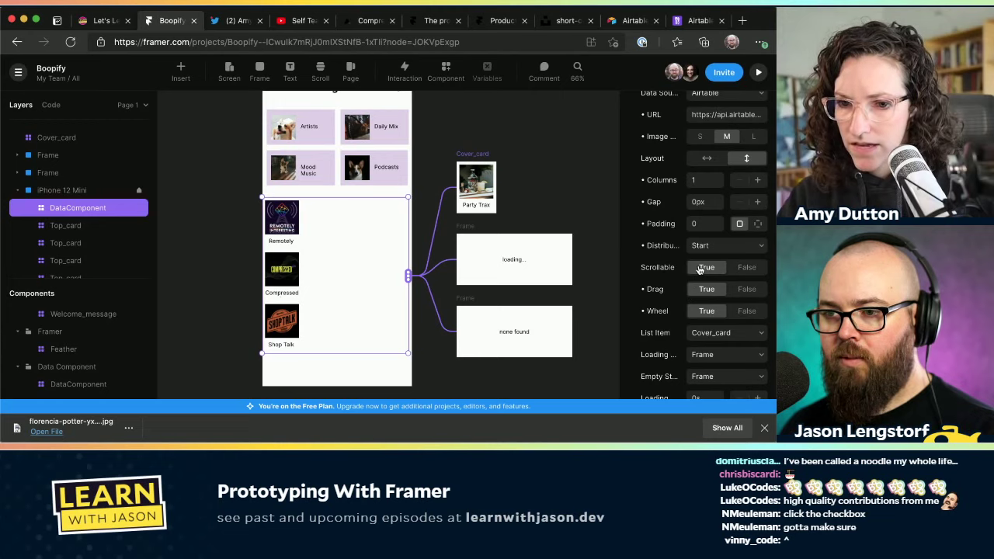
scroll(699, 269, down, 2)
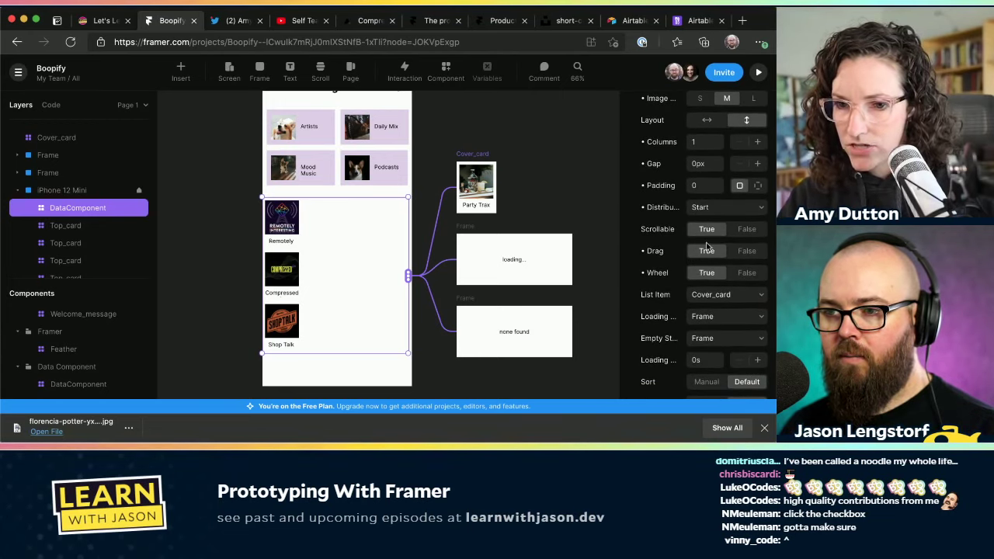
scroll(682, 279, down, 5)
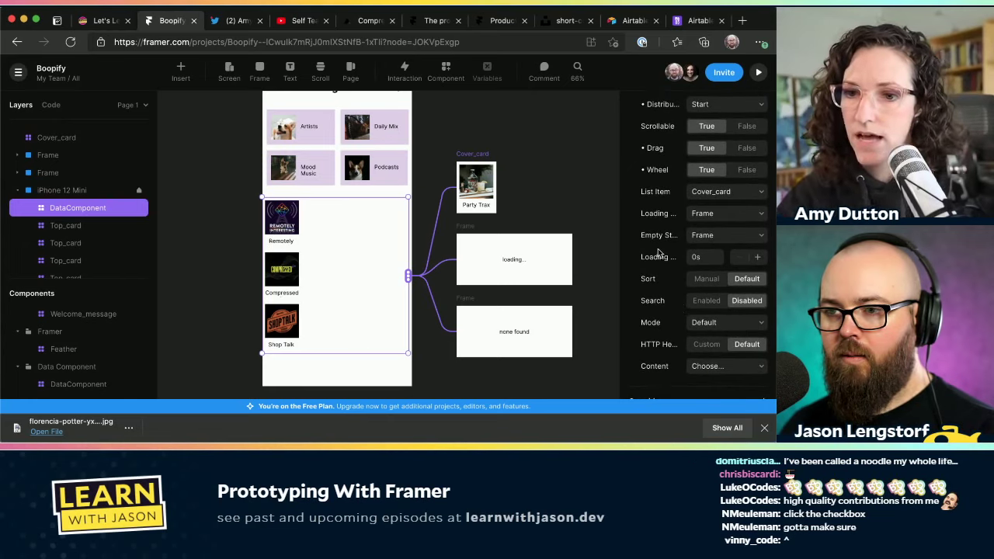
scroll(668, 224, up, 1)
scroll(668, 224, up, 4)
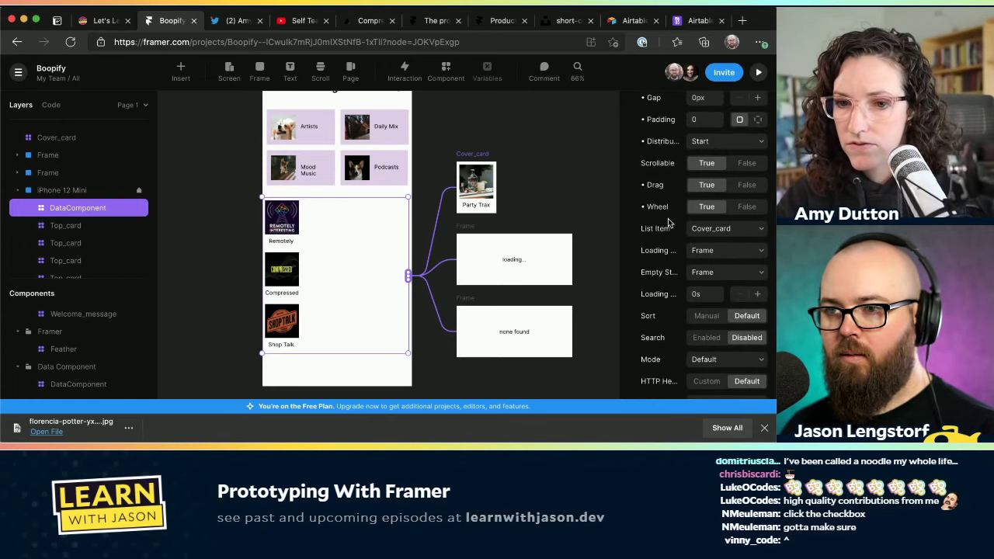
click(706, 103)
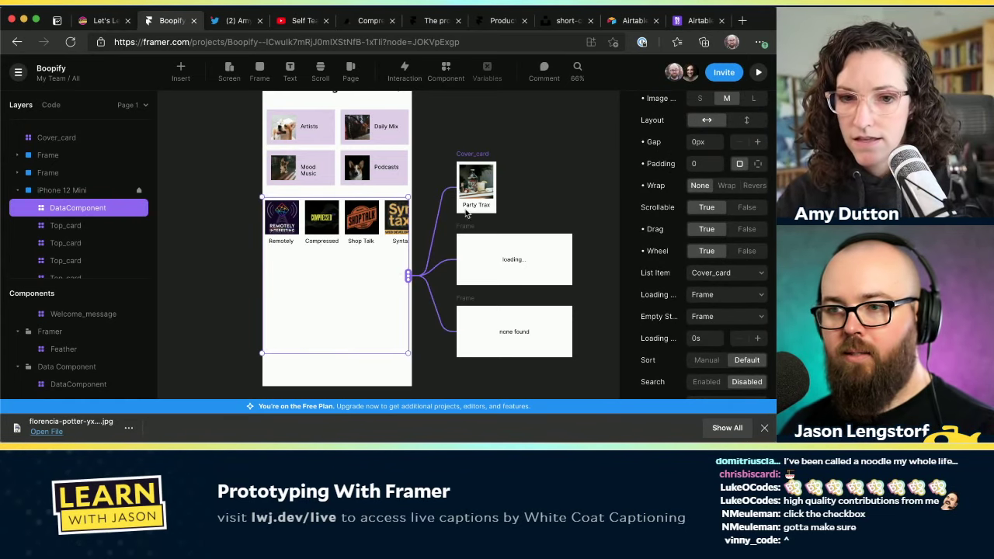
scroll(700, 169, up, 5)
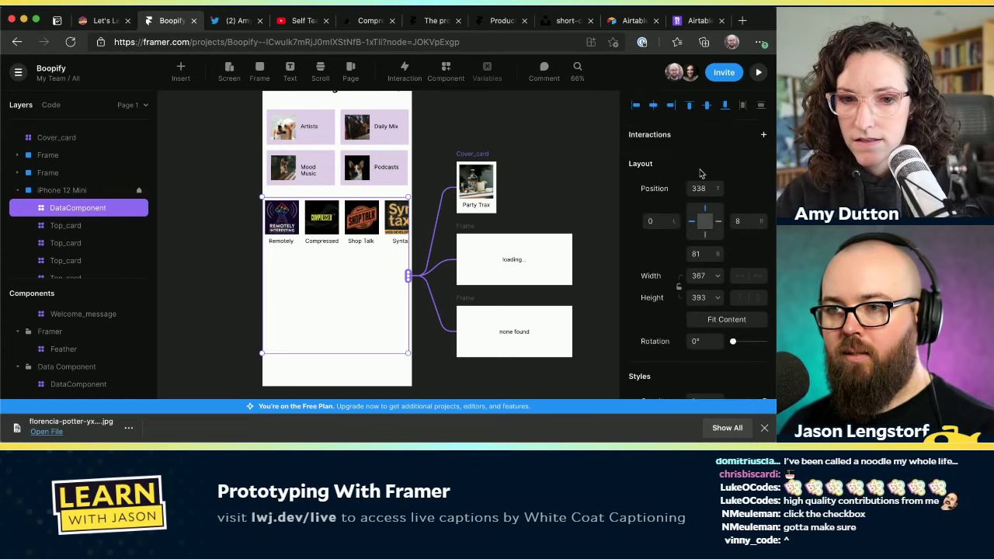
- Set the podcast row's height to 130 and top position to 330, undoing an accidental nudge
click(700, 298)
text(130)
key(Return)
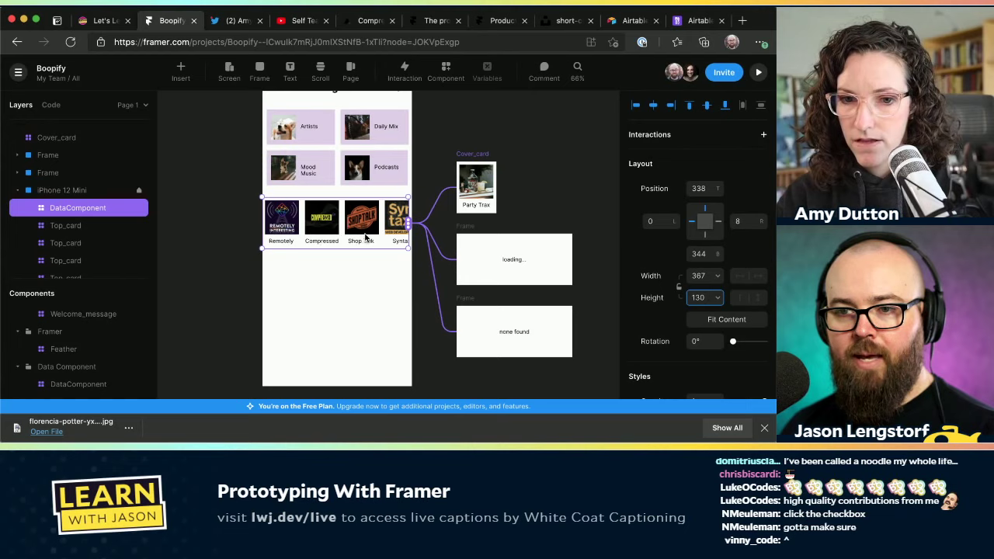
click(700, 188)
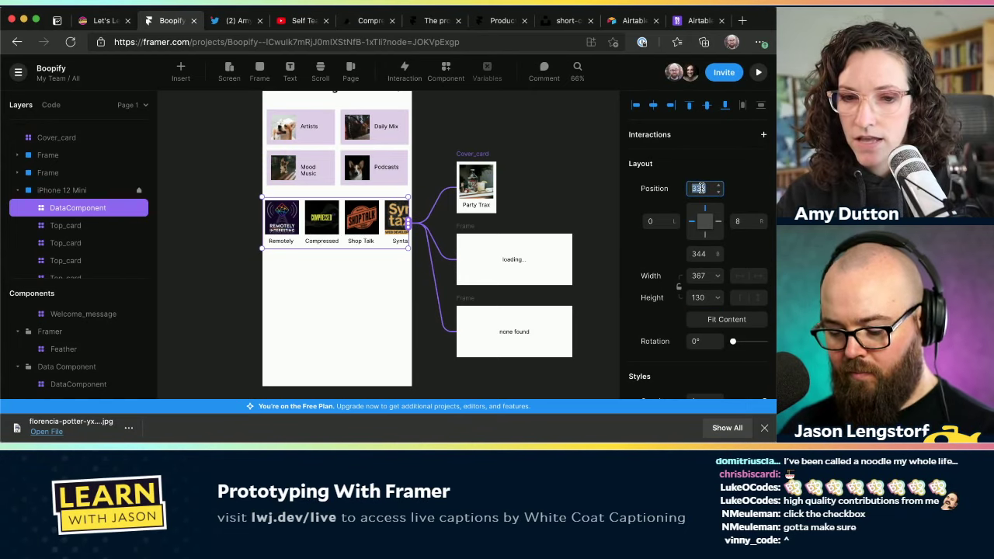
text(330)
key(Tab)
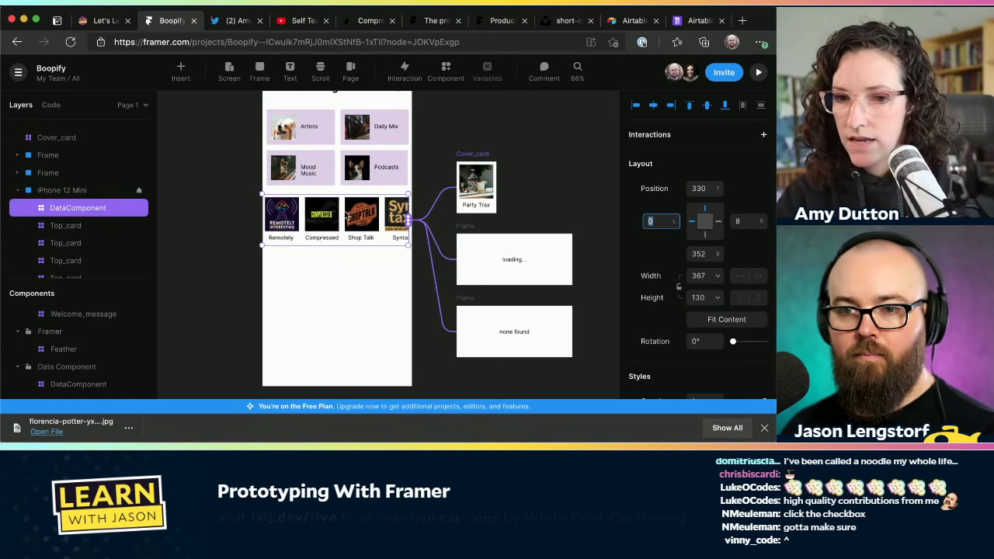
drag(346, 216, 350, 219)
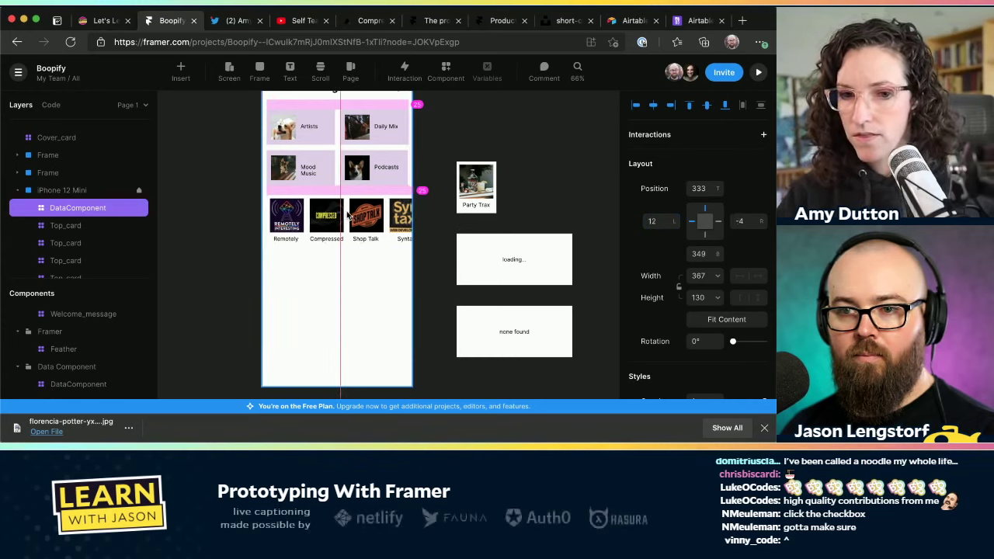
key(ctrl+z)
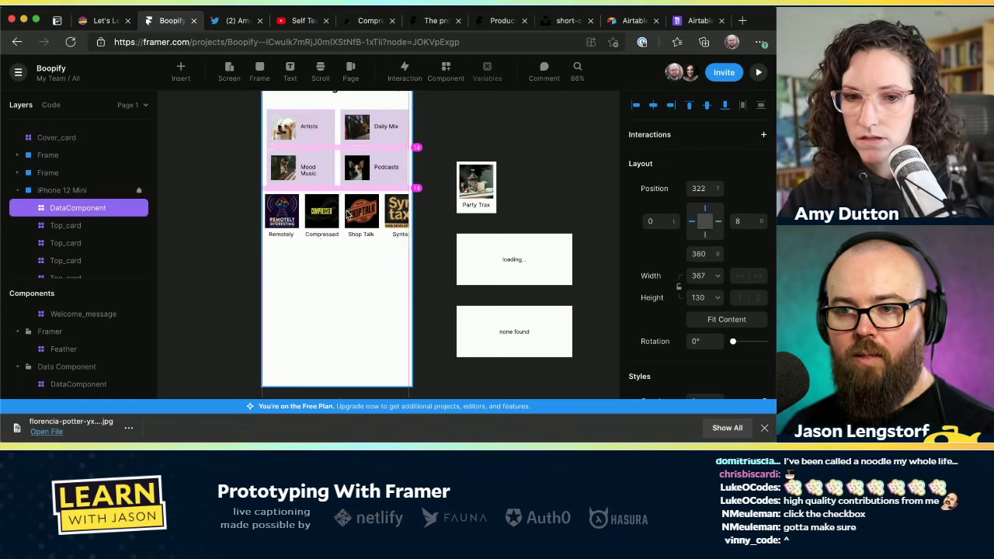
click(347, 215)
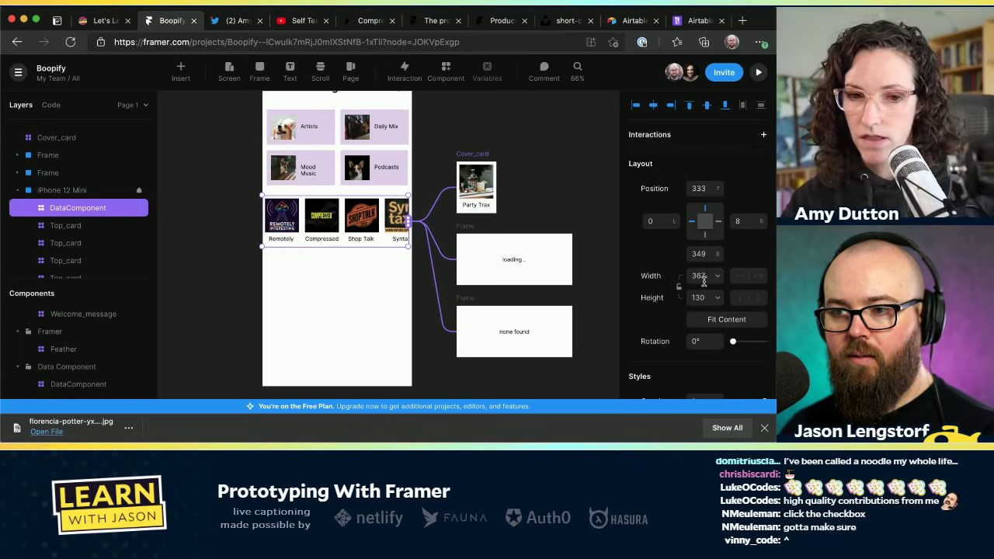
- Widen the podcast row to 375 so it spans the full phone screen
scroll(697, 319, down, 1)
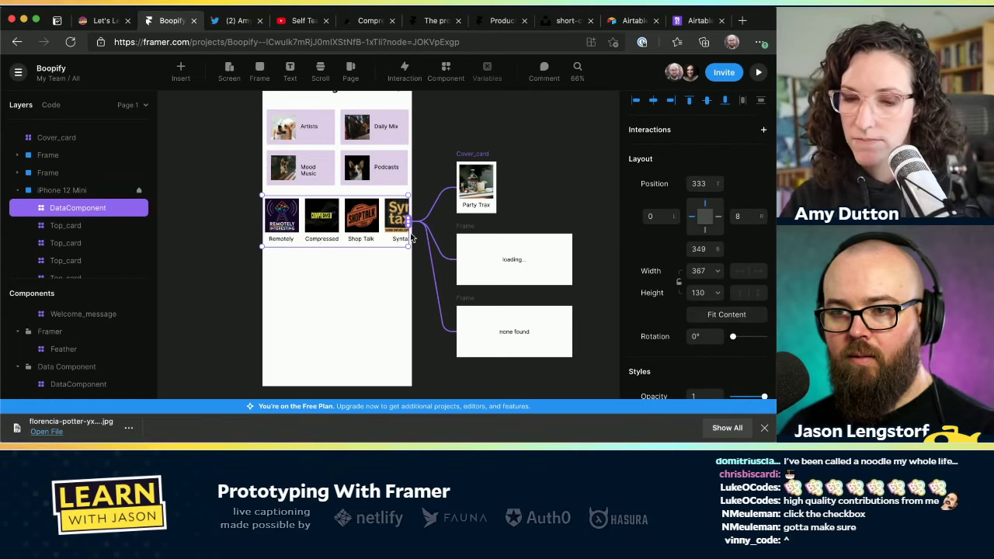
drag(410, 233, 413, 233)
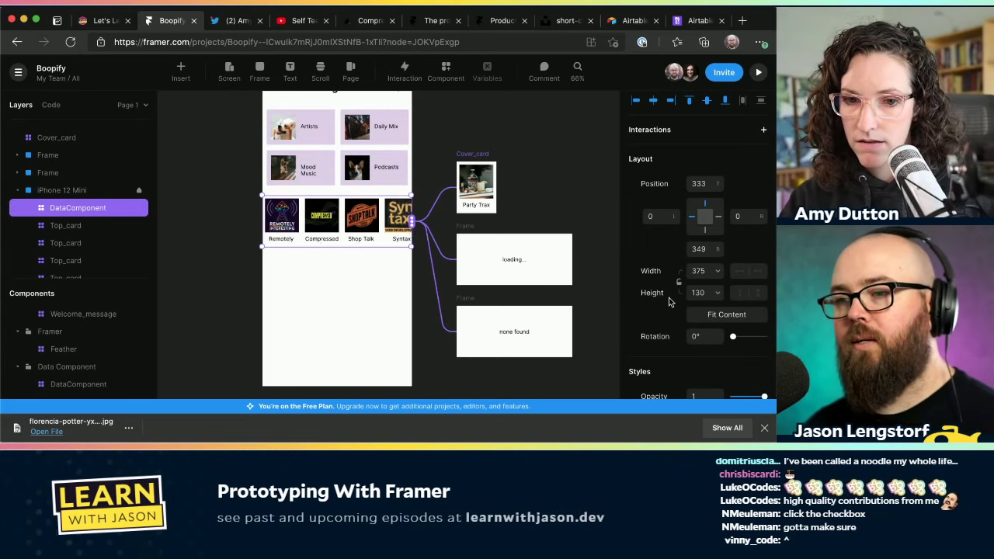
scroll(669, 302, down, 5)
scroll(670, 302, down, 4)
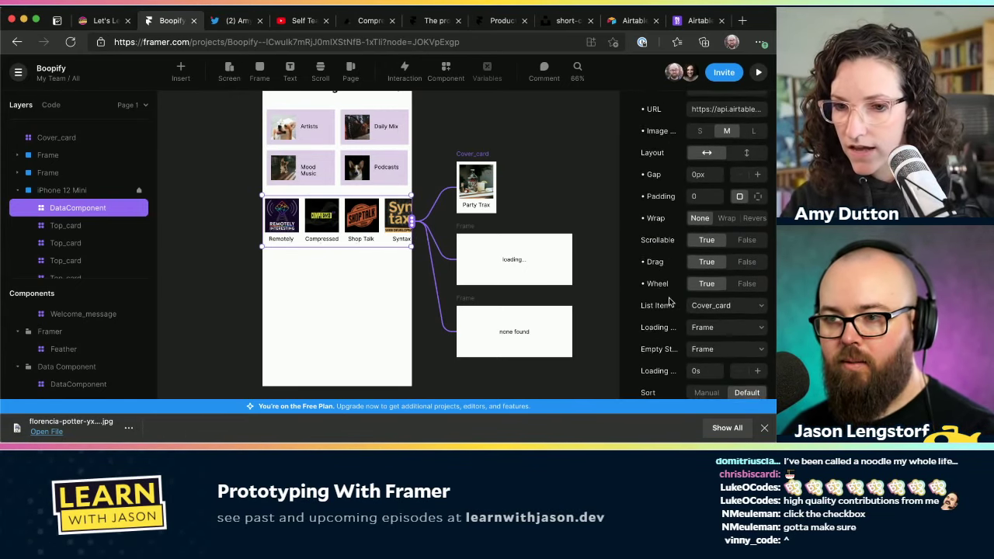
- Give the podcast cover row 10 padding and a 10px gap between covers, then deselect it
click(705, 165)
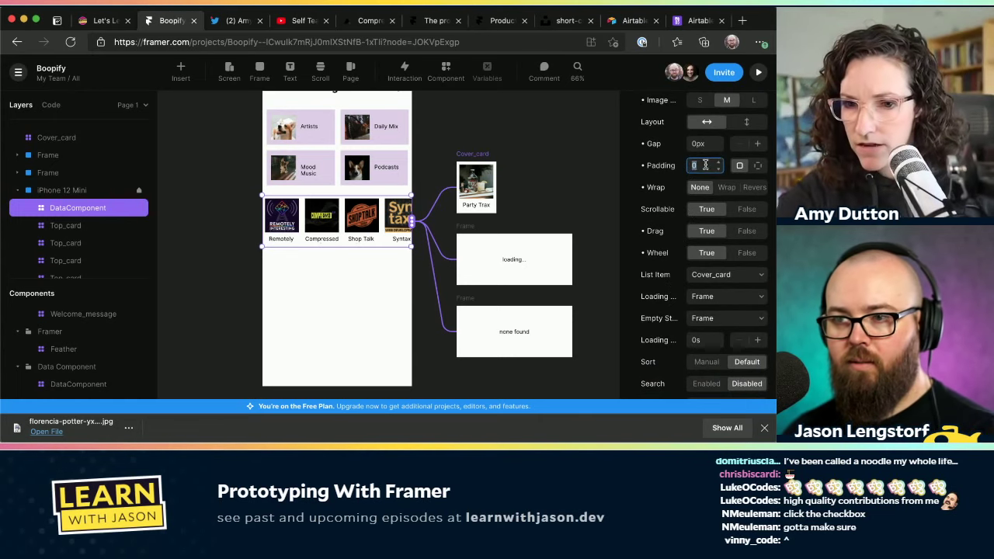
text(10)
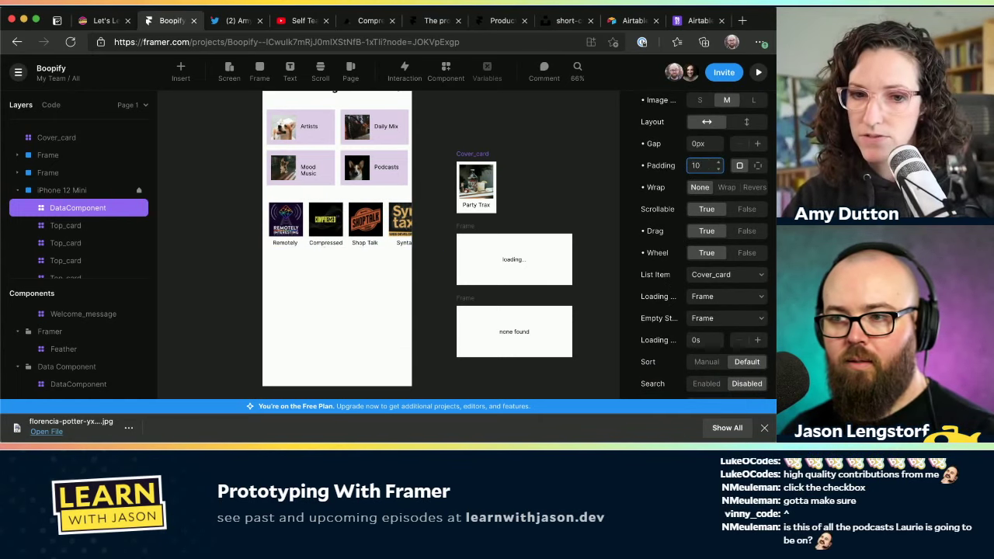
key(BackSpace)
key(BackSpace)
text(0)
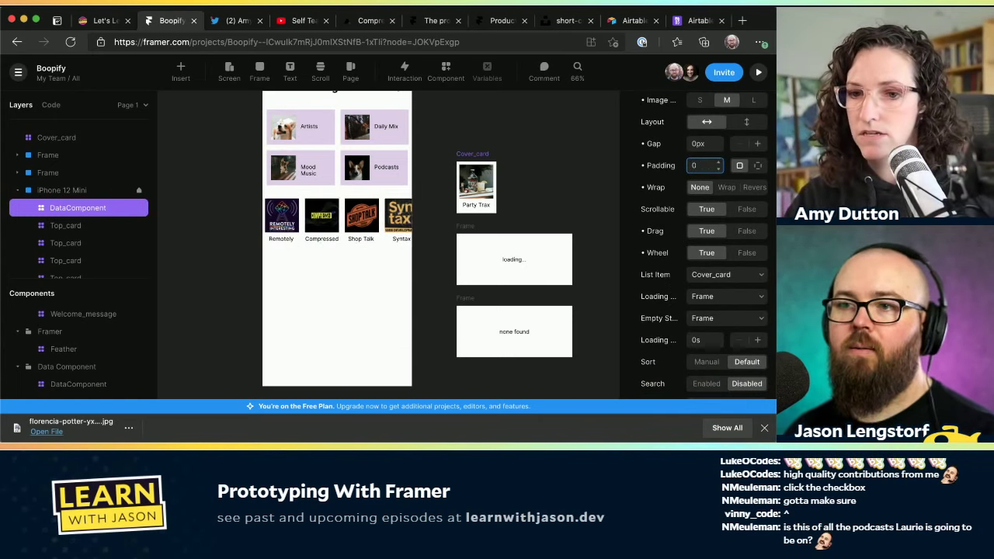
click(711, 145)
text(20)
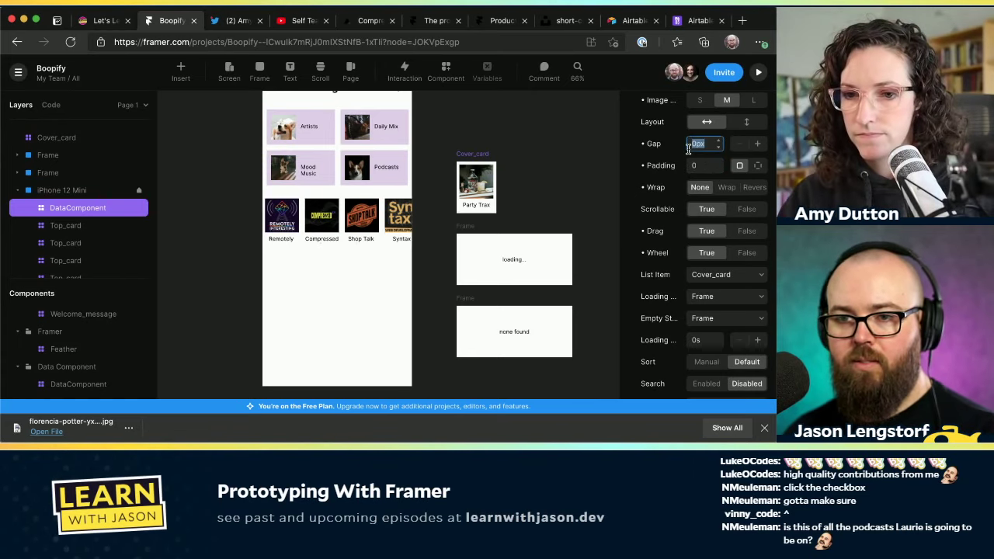
key(Return)
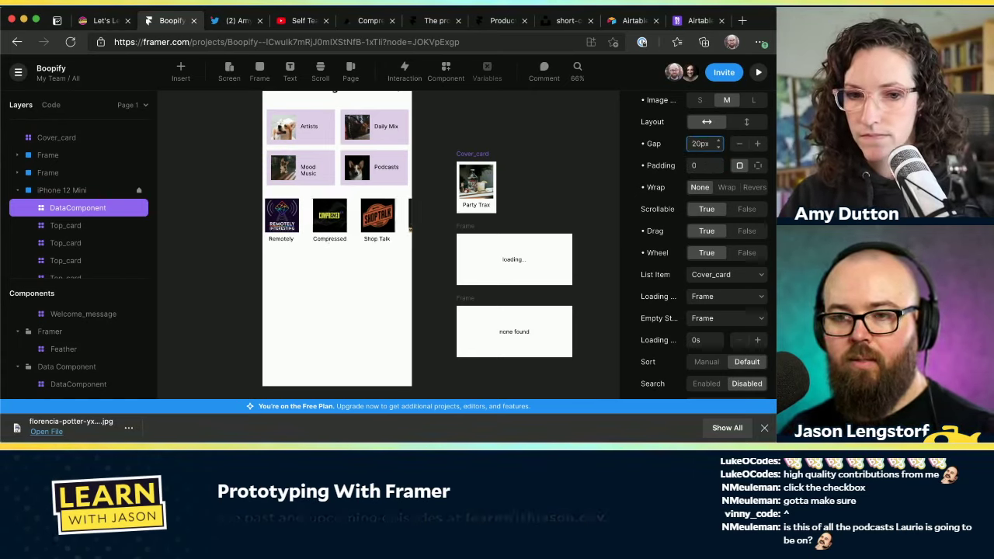
key(Tab)
text(10)
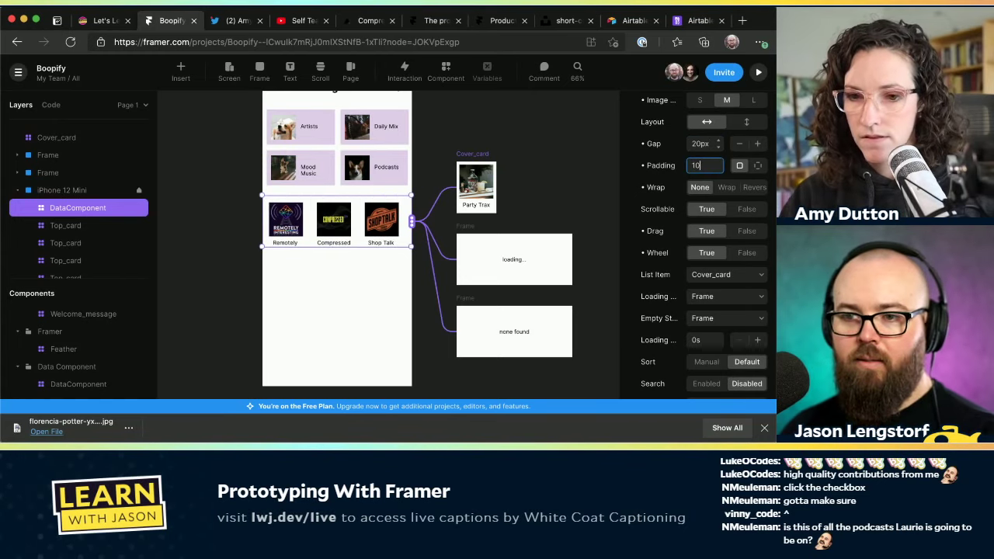
key(shift+Tab)
text(10)
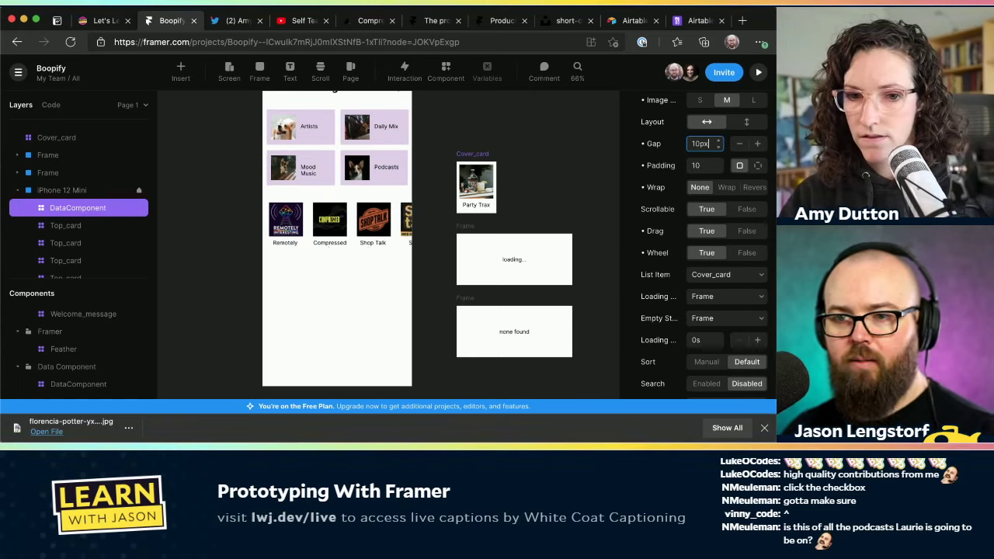
click(372, 225)
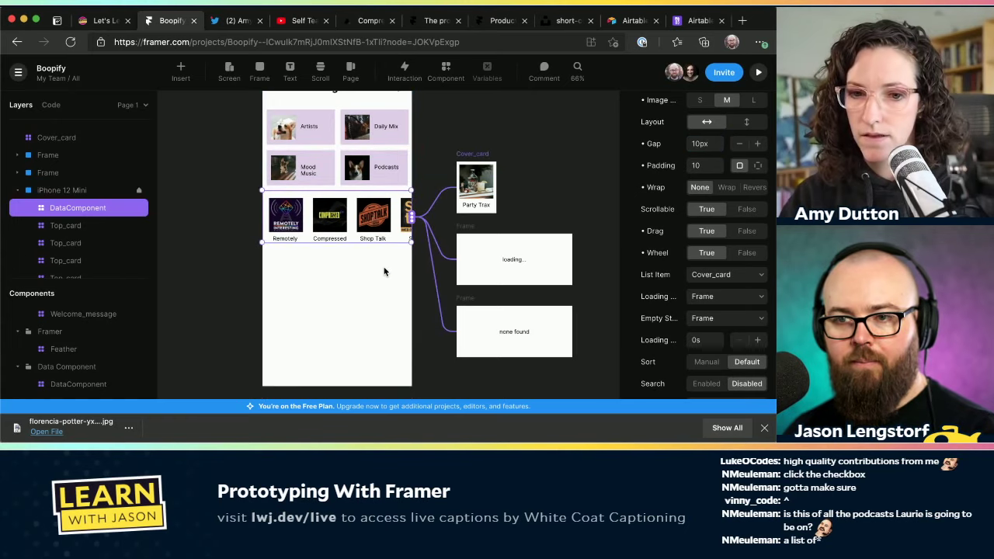
click(417, 314)
scroll(388, 310, up, 2)
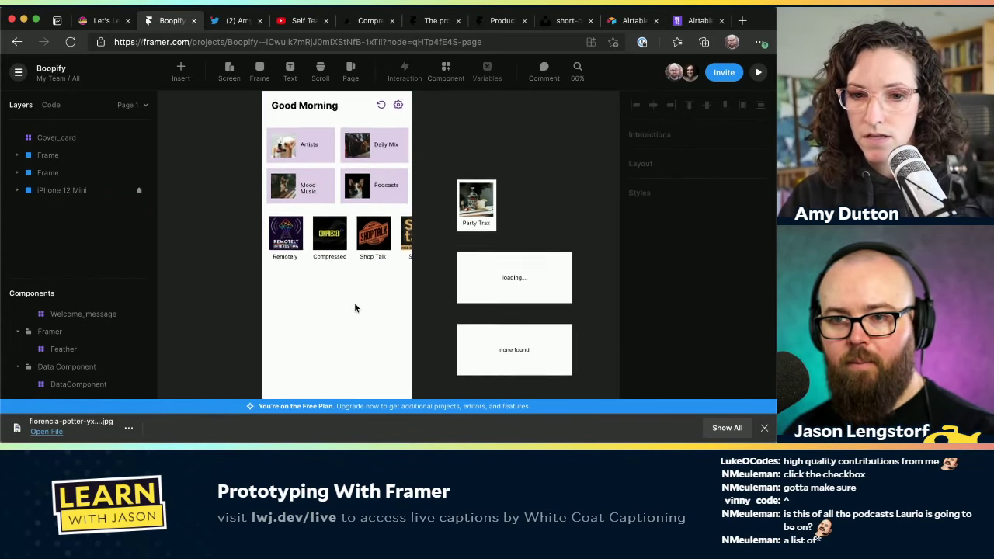
- Preview the prototype on iPhone 12 Mini and scroll the podcast cover row sideways
click(759, 73)
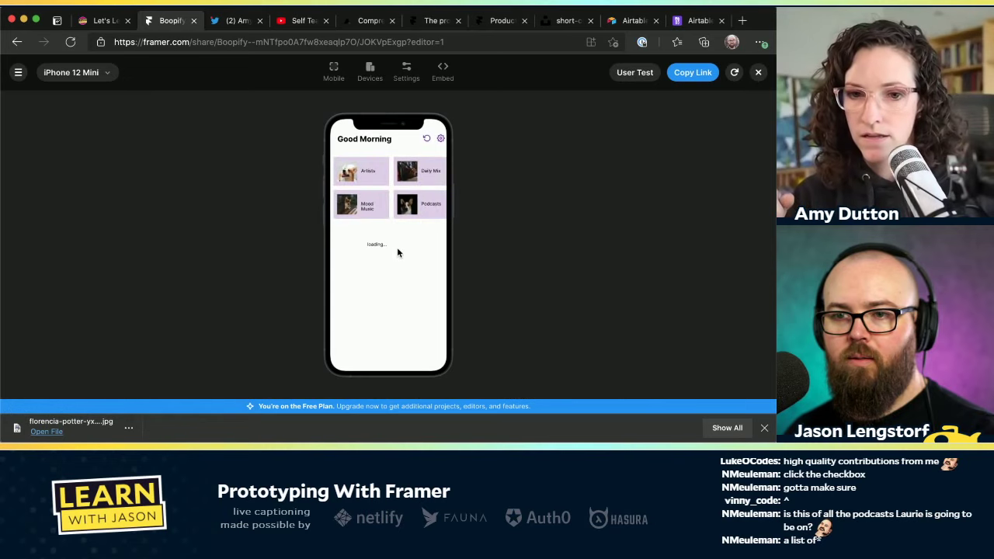
scroll(403, 251, right, 2)
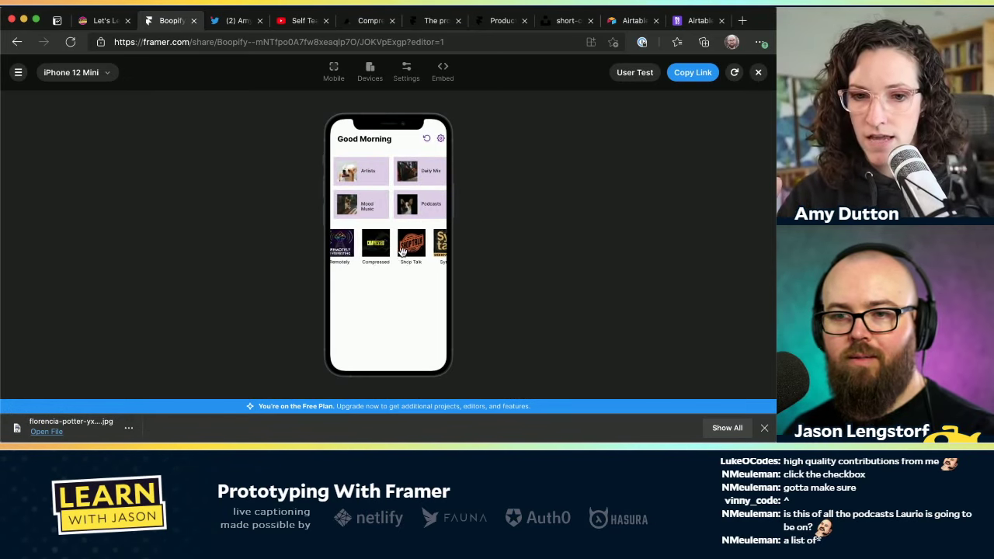
scroll(402, 250, left, 2)
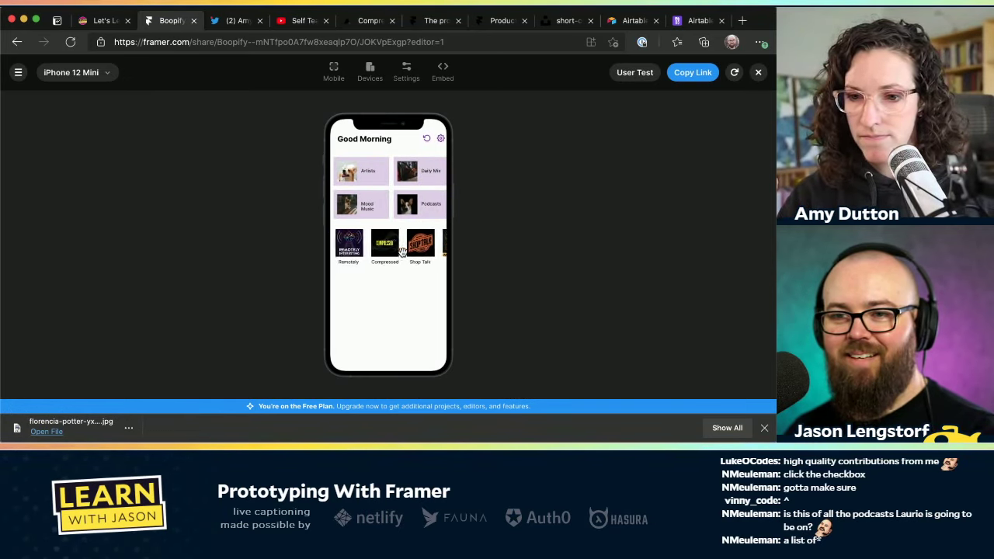
scroll(402, 250, right, 2)
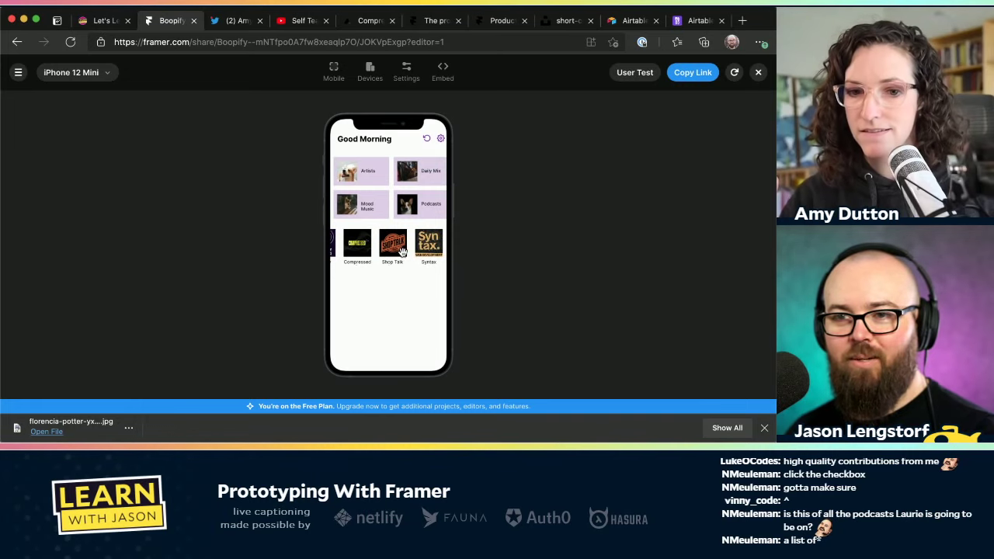
scroll(403, 250, left, 2)
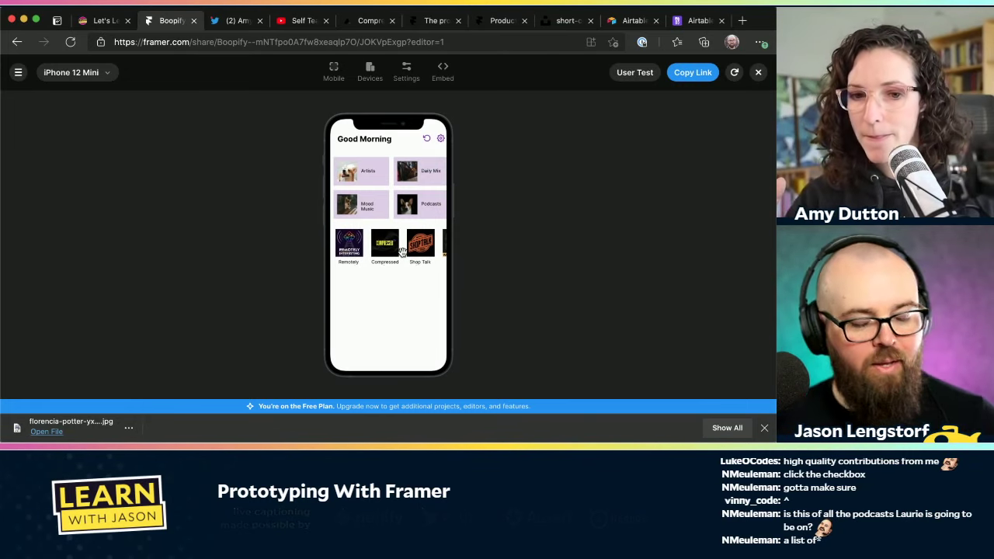
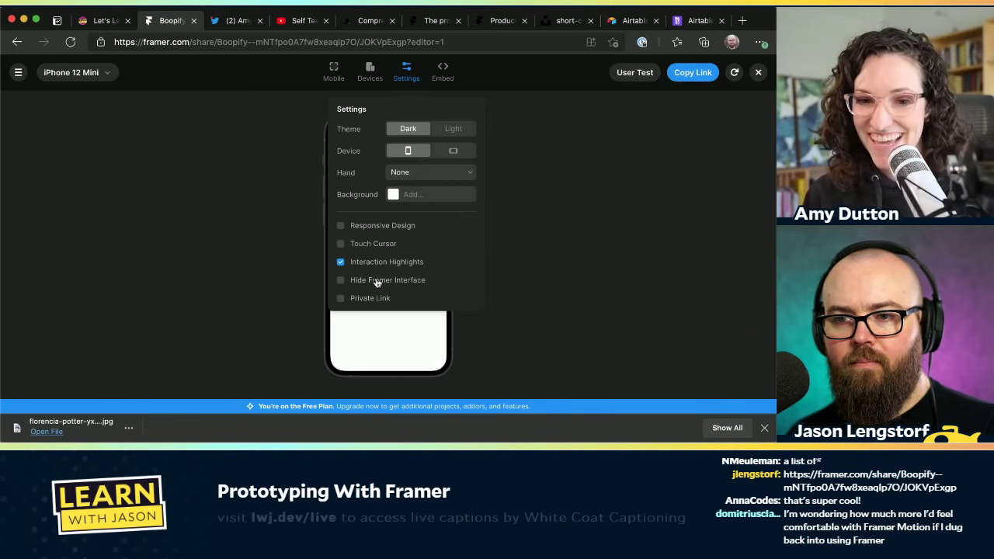
- Show the preview phone held in hand Model 1
click(404, 174)
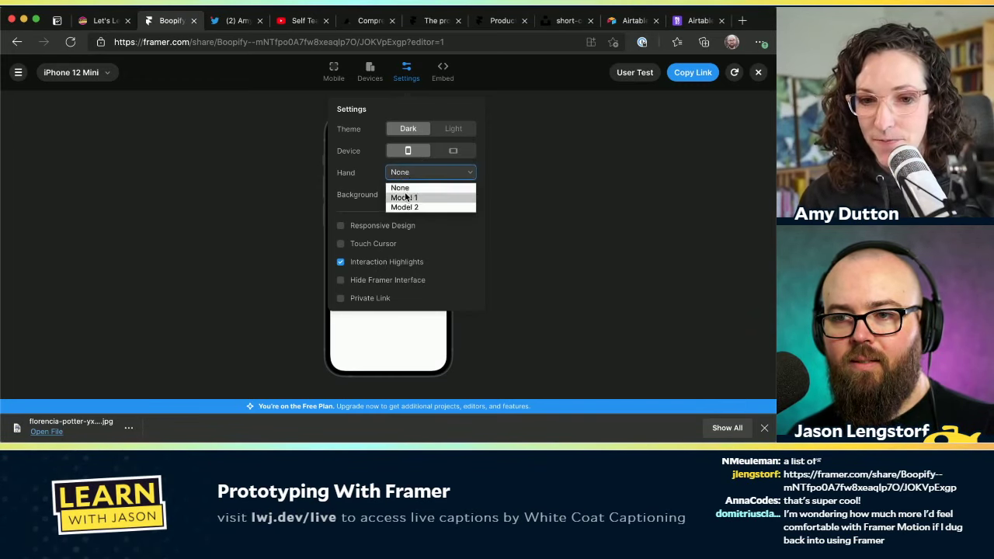
click(404, 198)
click(500, 202)
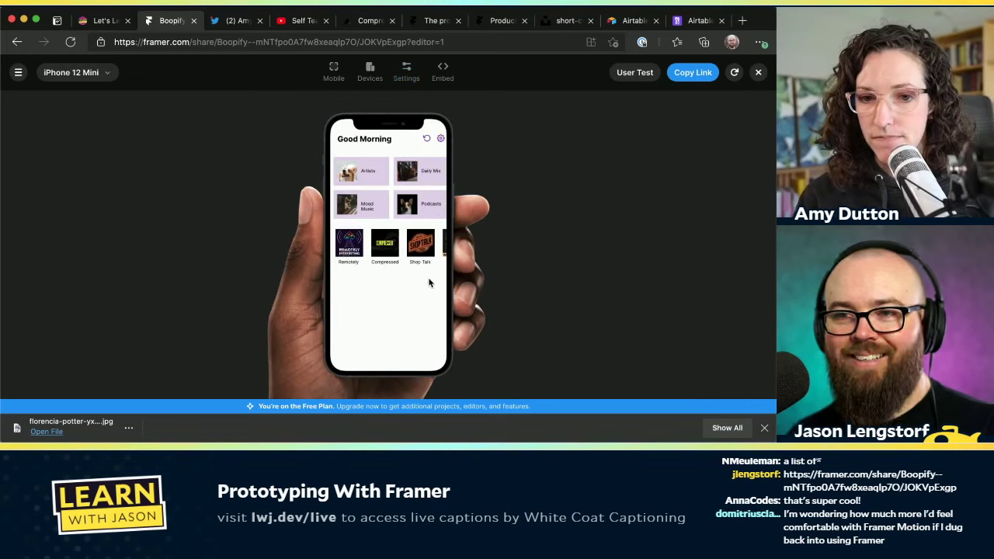
- Set the preview Hand back to None and close the preview
click(404, 73)
click(411, 173)
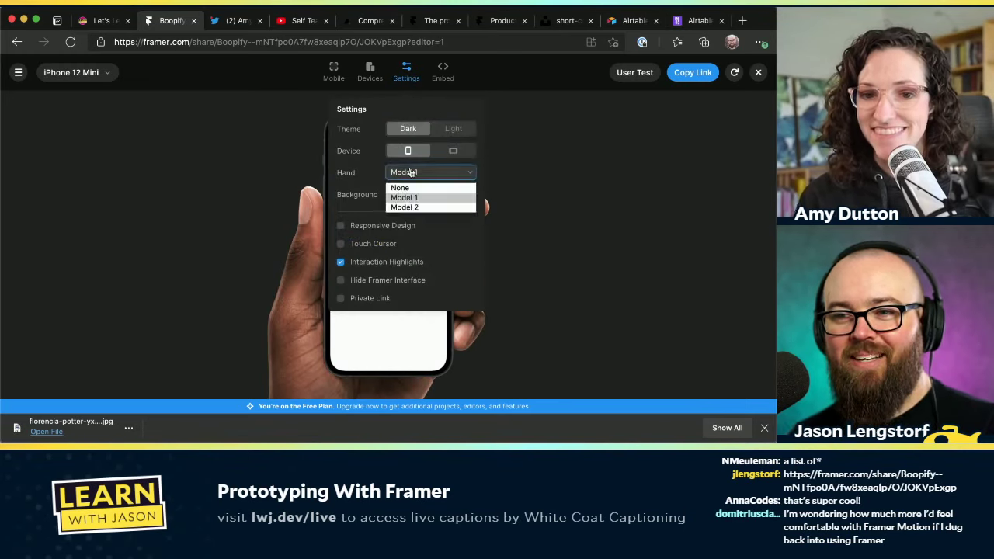
click(402, 188)
click(533, 187)
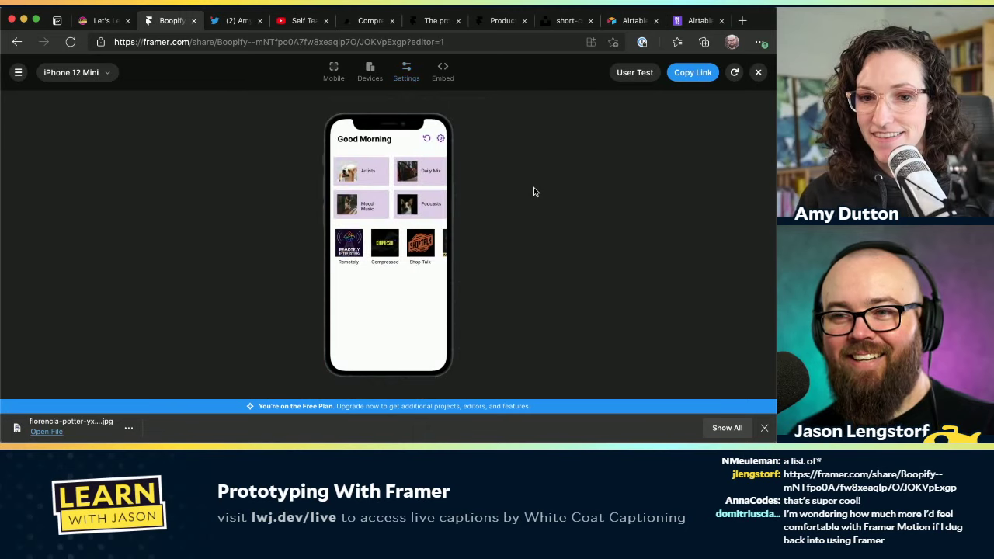
click(758, 72)
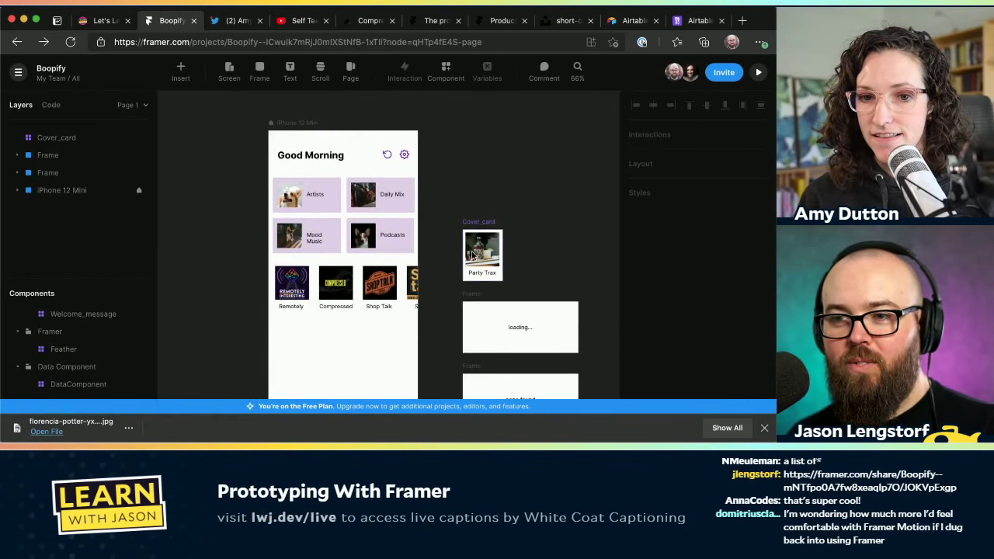
- Clear the selection and add a blank 375 × 812 iPhone 12 Mini screen from the Phone presets
scroll(431, 278, down, 2)
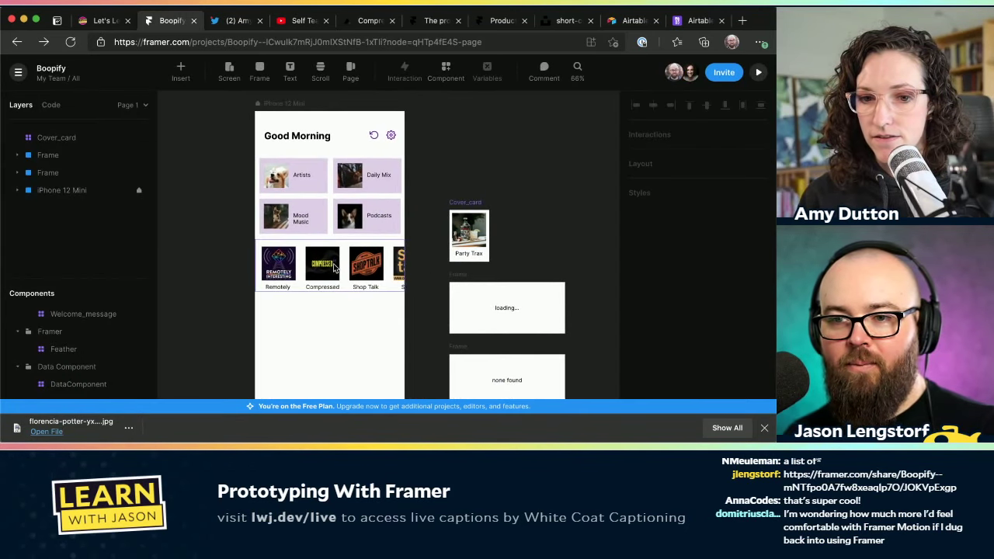
click(372, 289)
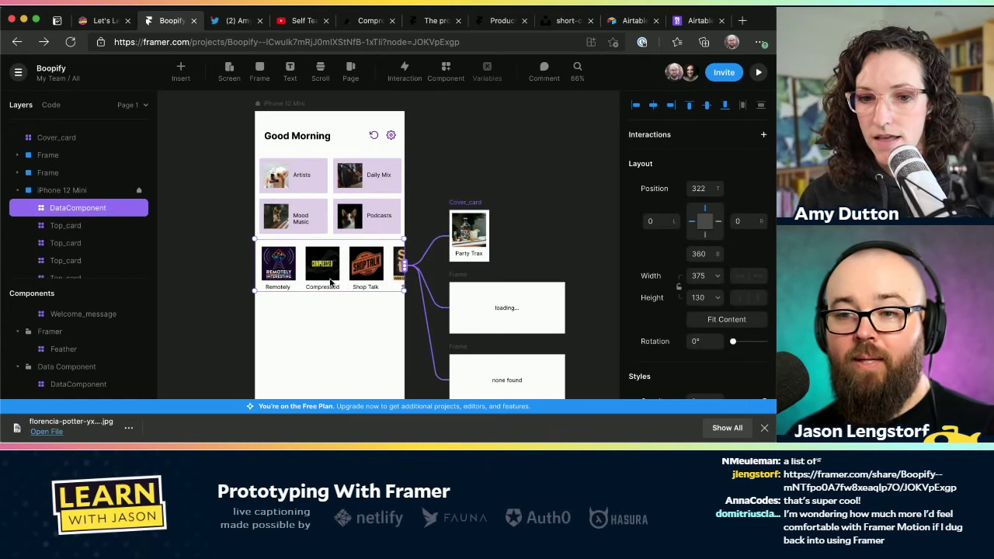
scroll(683, 345, down, 5)
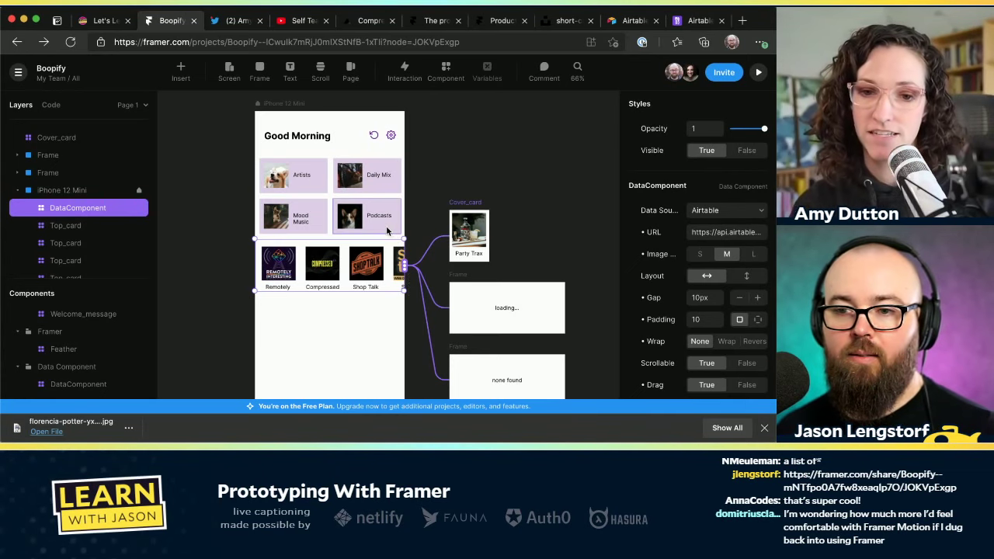
click(436, 160)
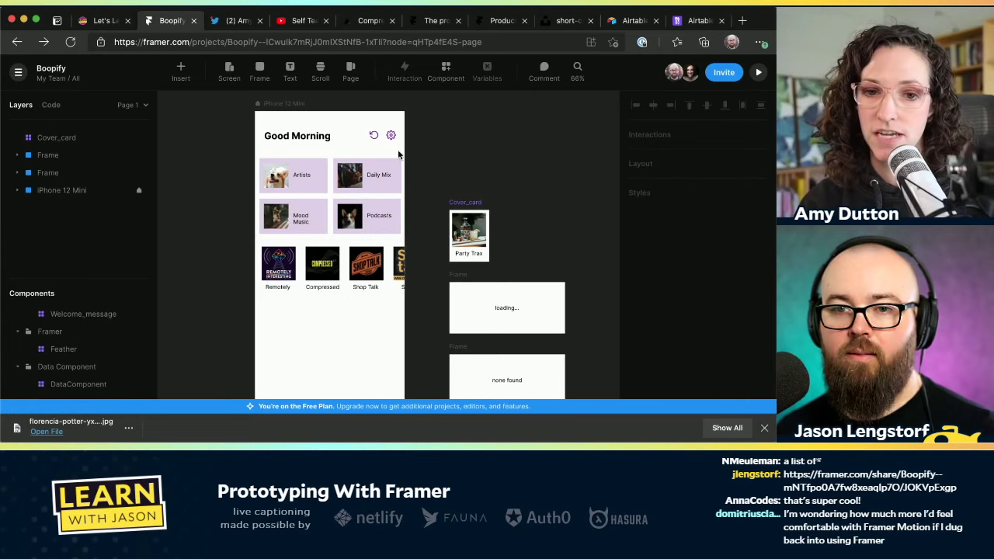
click(228, 71)
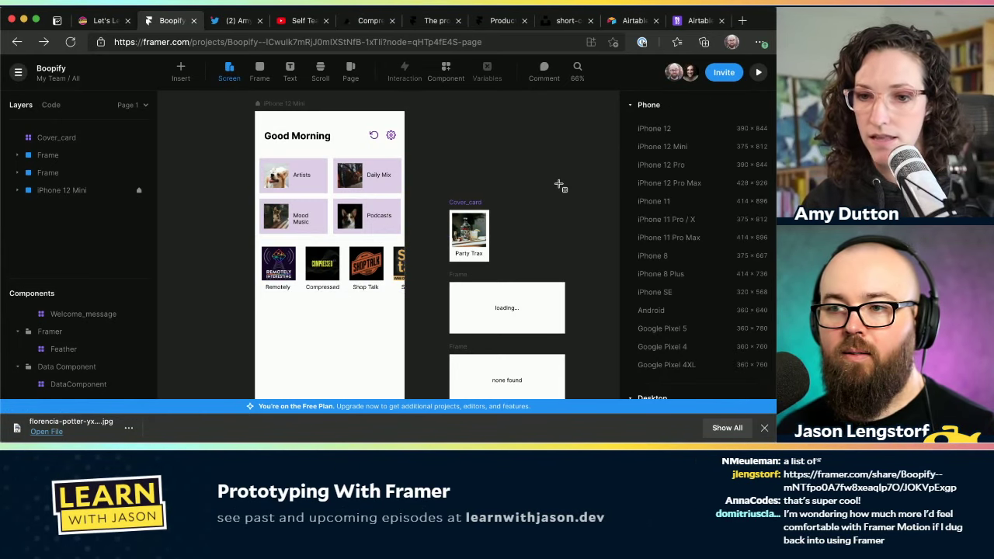
scroll(559, 185, right, 5)
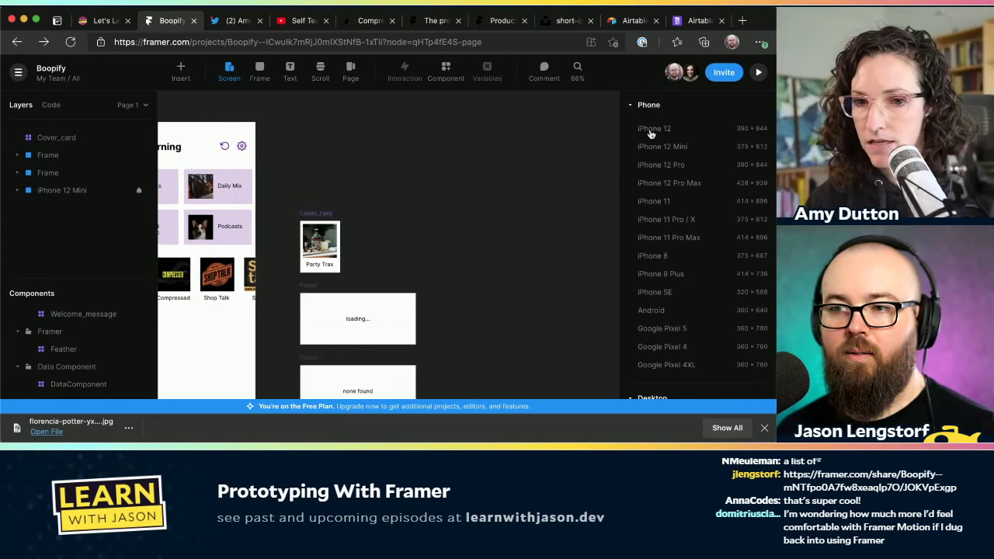
click(654, 147)
scroll(447, 202, down, 10)
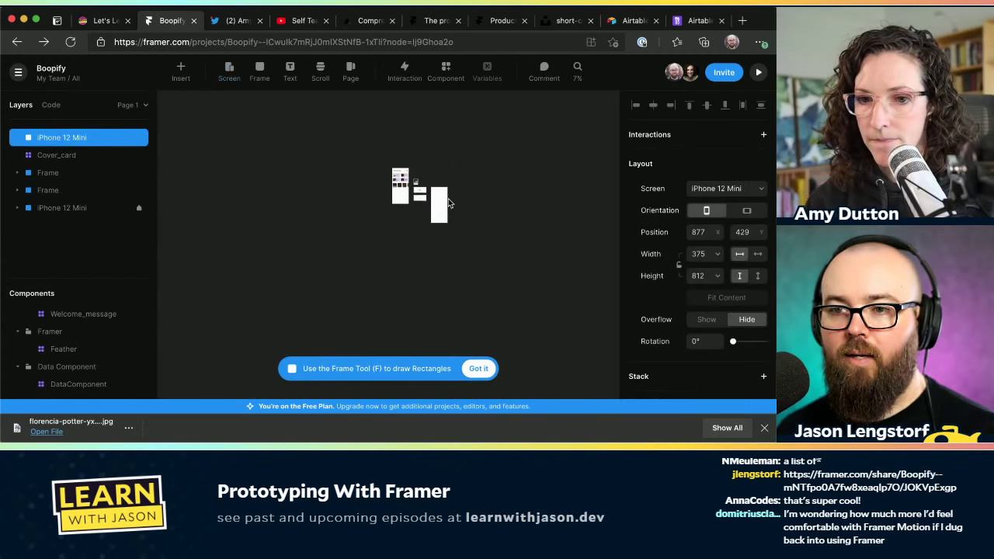
- Move the new iPhone 12 Mini screen below the existing frames, to 0, 1073
drag(439, 203, 399, 230)
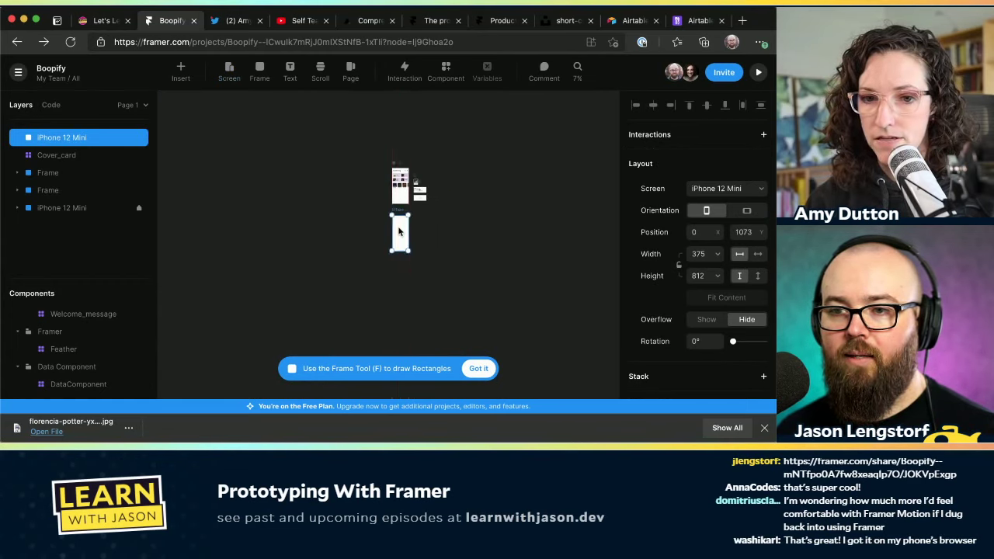
scroll(398, 230, up, 5)
scroll(398, 230, up, 3)
scroll(398, 230, up, 2)
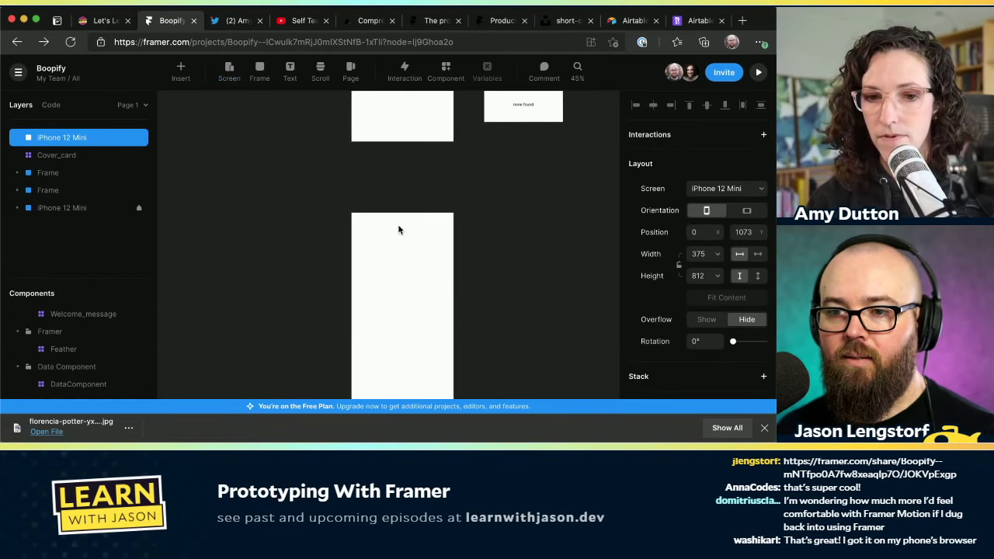
scroll(399, 230, down, 3)
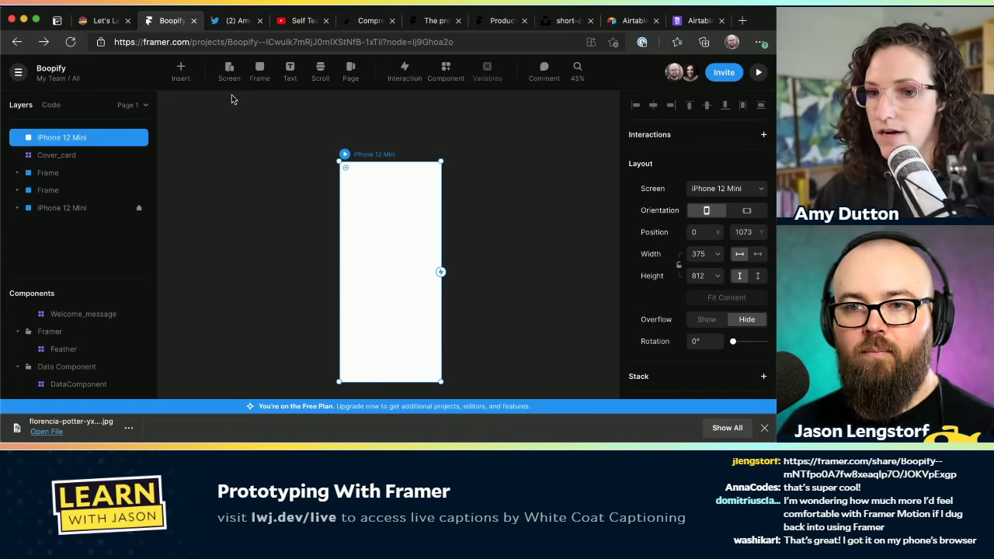
- Draw a 312 × 312 blue frame inside the new screen, 94 from its top
click(259, 71)
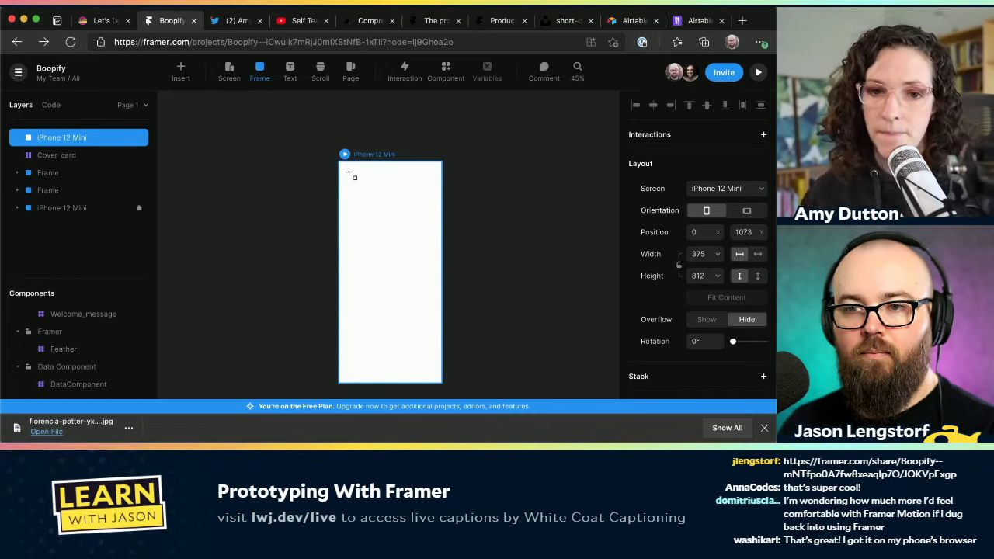
drag(348, 172, 409, 232)
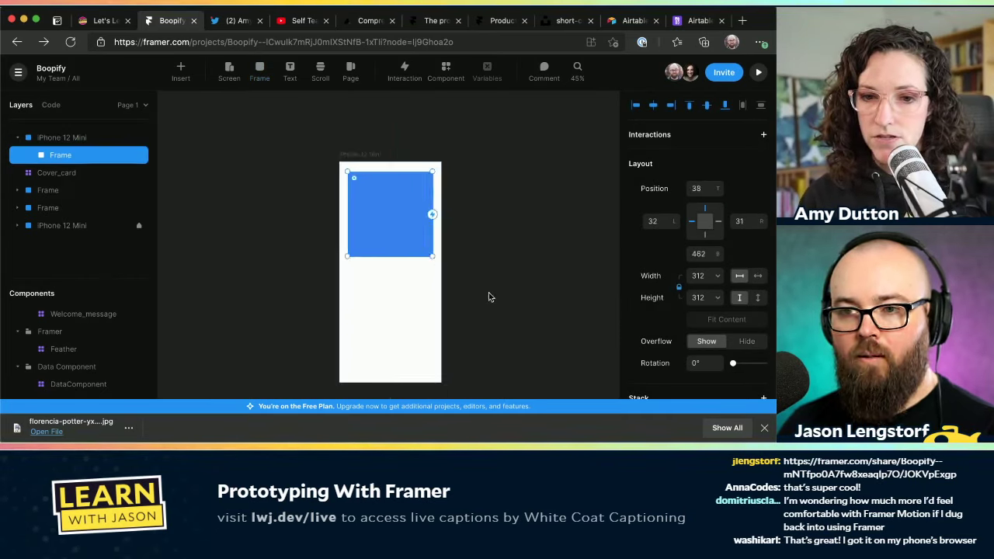
drag(375, 197, 392, 222)
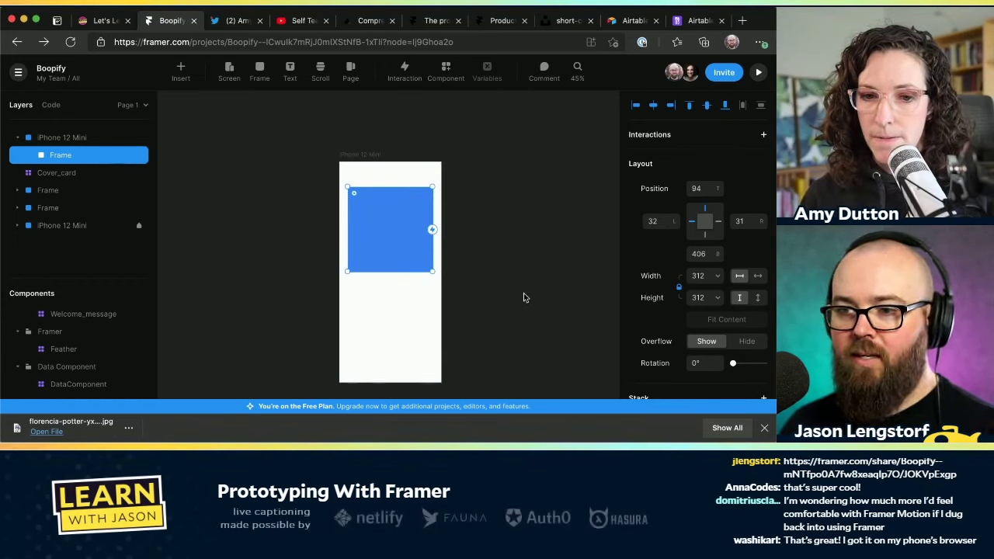
scroll(731, 221, down, 5)
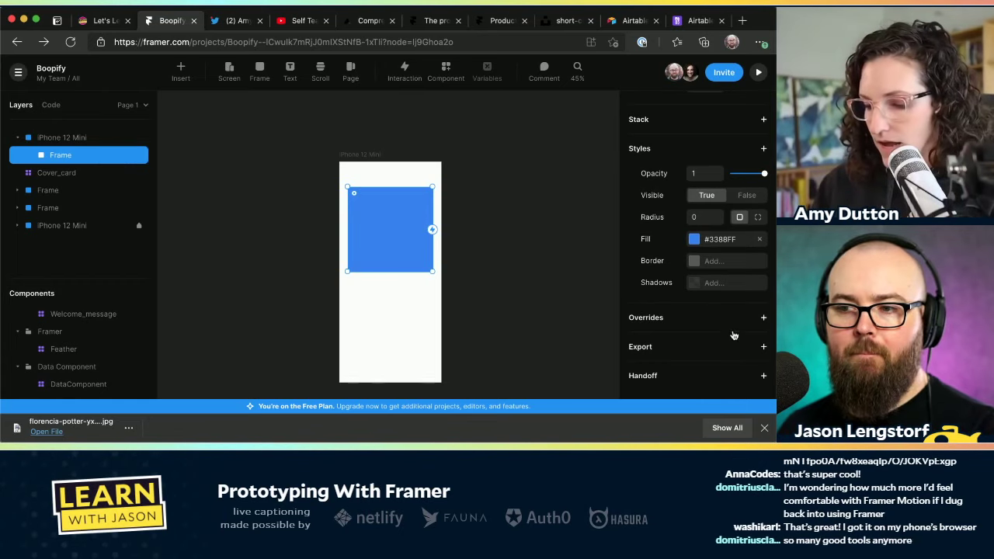
click(730, 241)
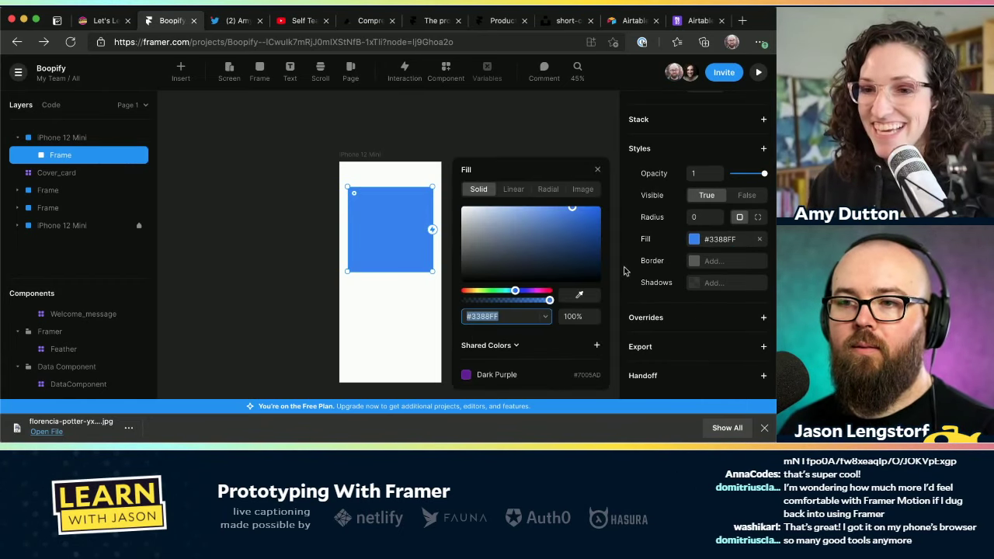
- Replace the square's blue fill with the Unsplash photo of a silver car
click(579, 191)
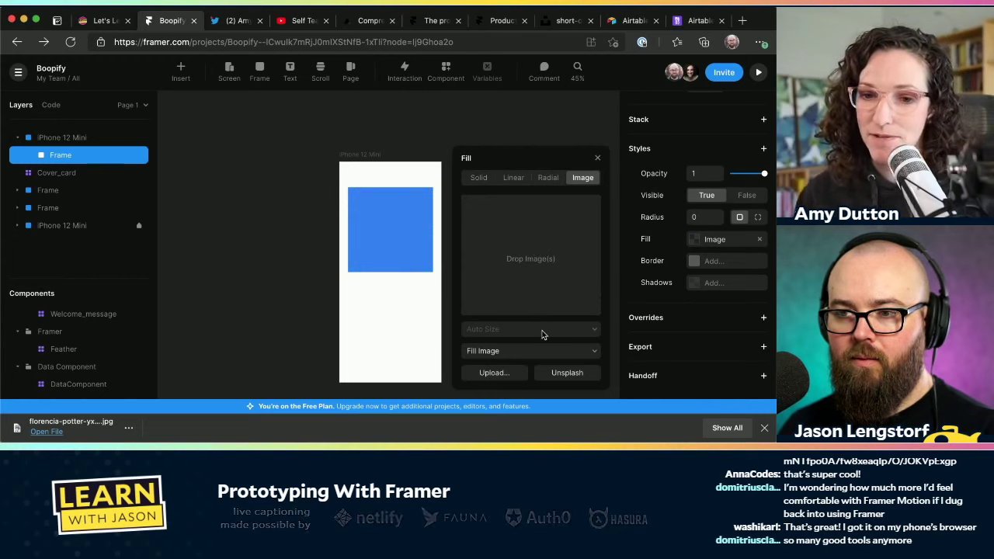
click(566, 371)
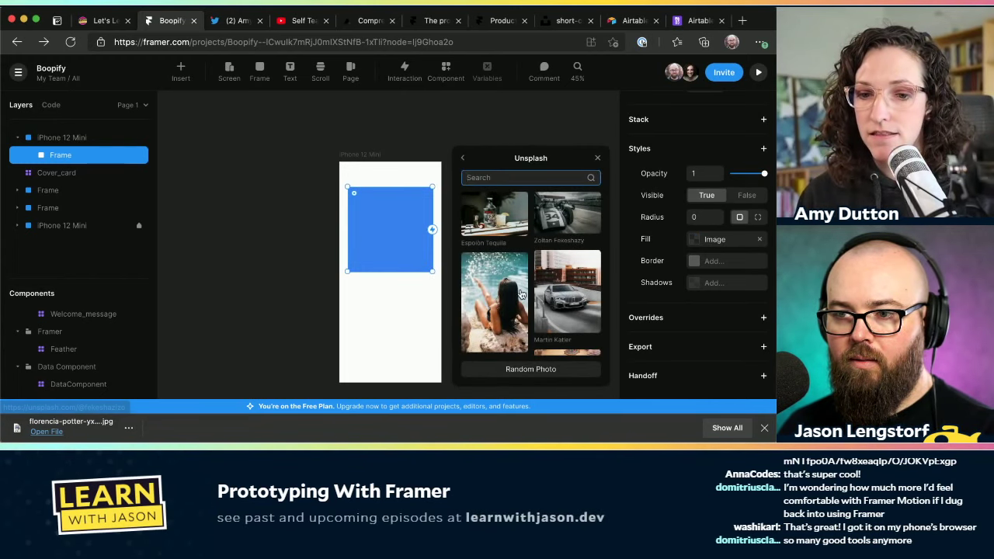
click(567, 286)
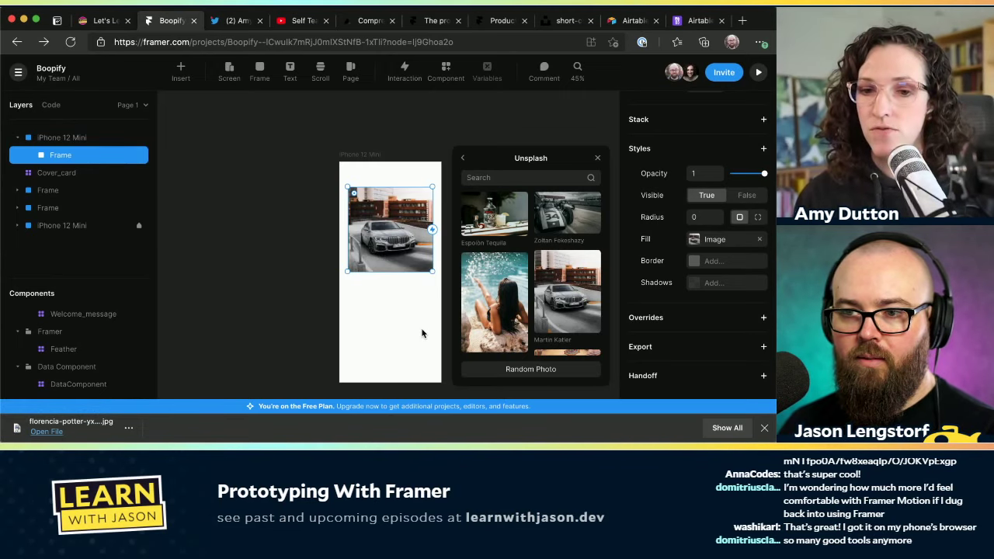
key(Escape)
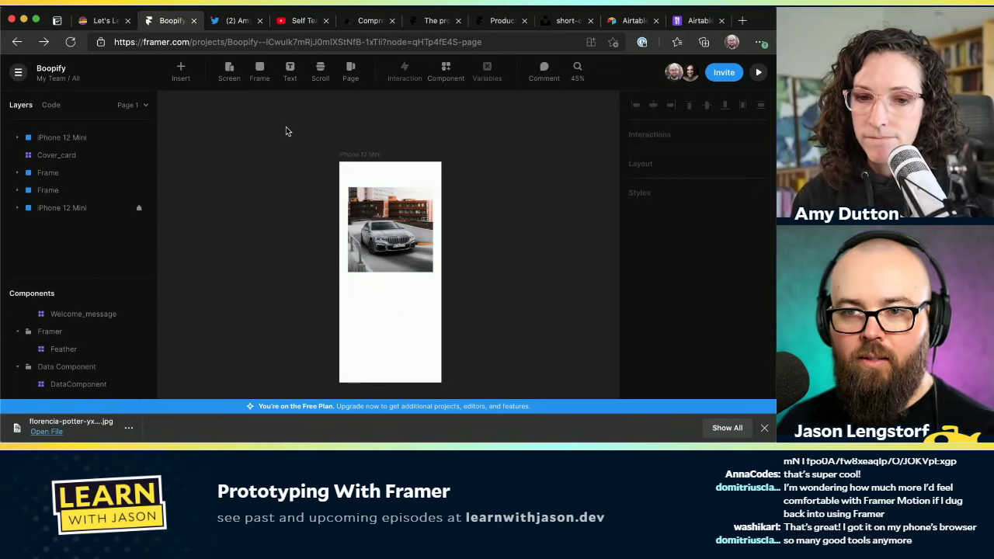
- Add an 'Album Name' text layer in Inter Regular, size 36, beneath the car photo
click(290, 74)
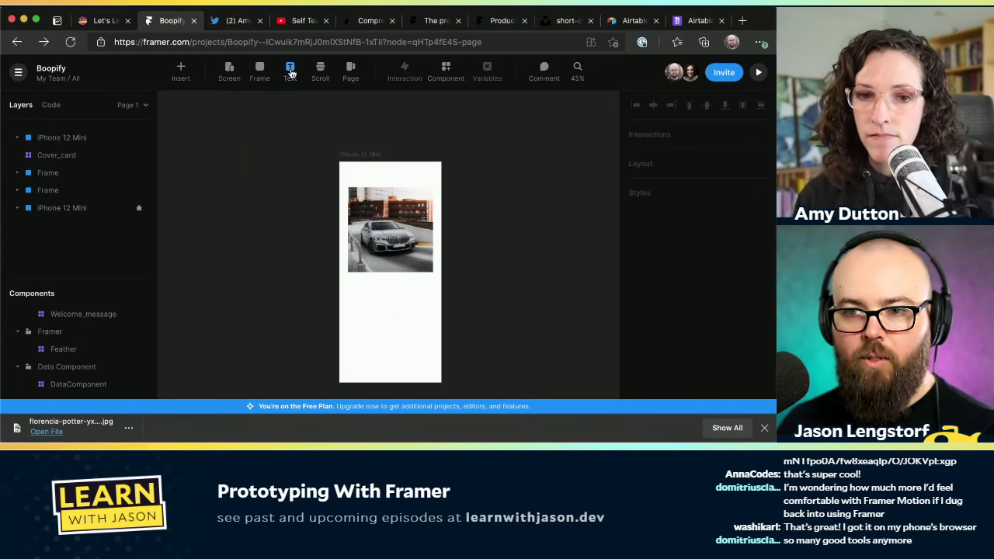
drag(347, 282, 435, 301)
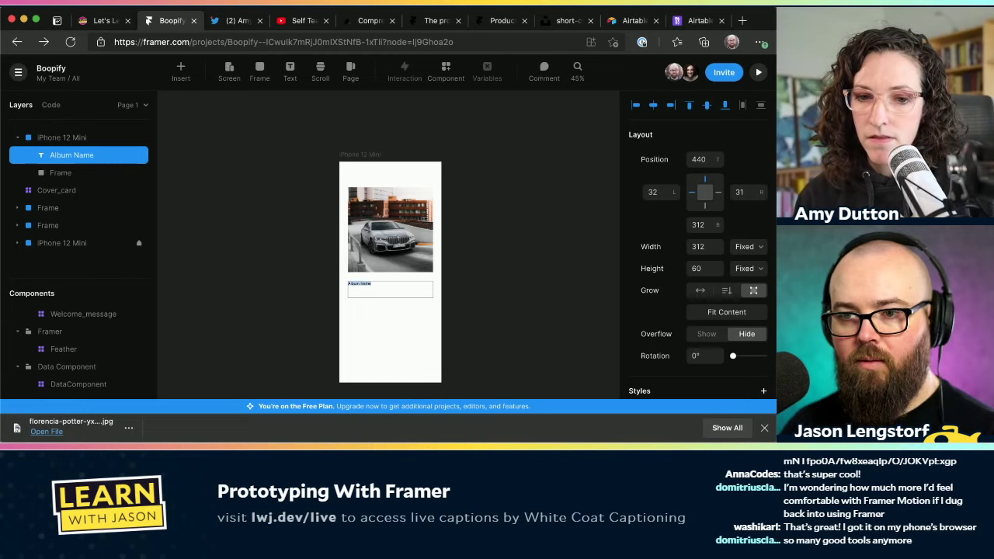
scroll(700, 265, down, 8)
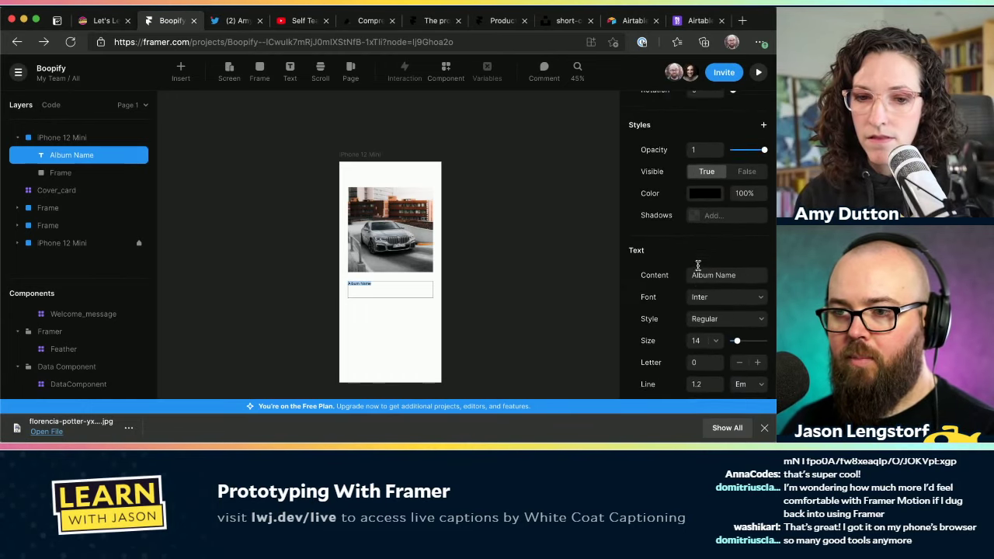
click(699, 197)
key(Left)
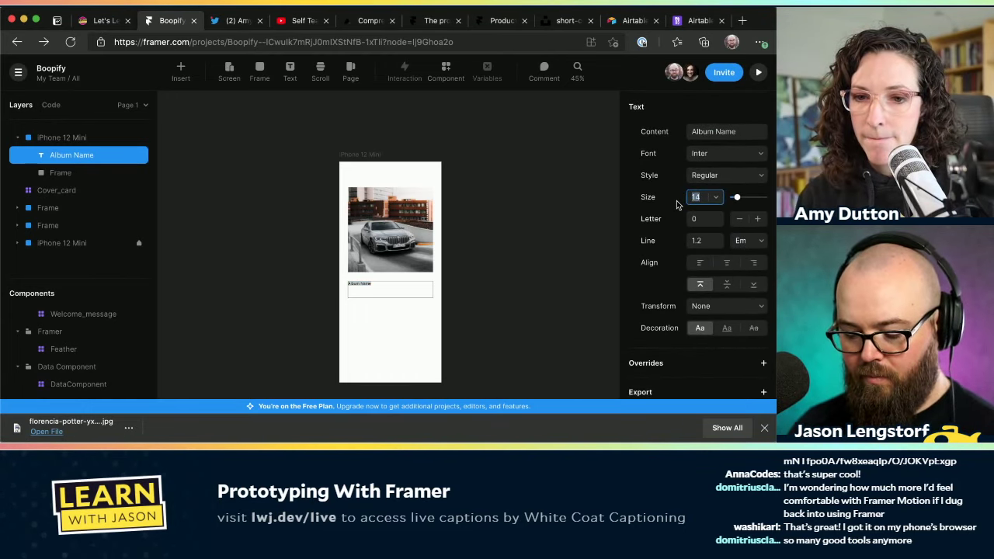
text(36)
key(Tab)
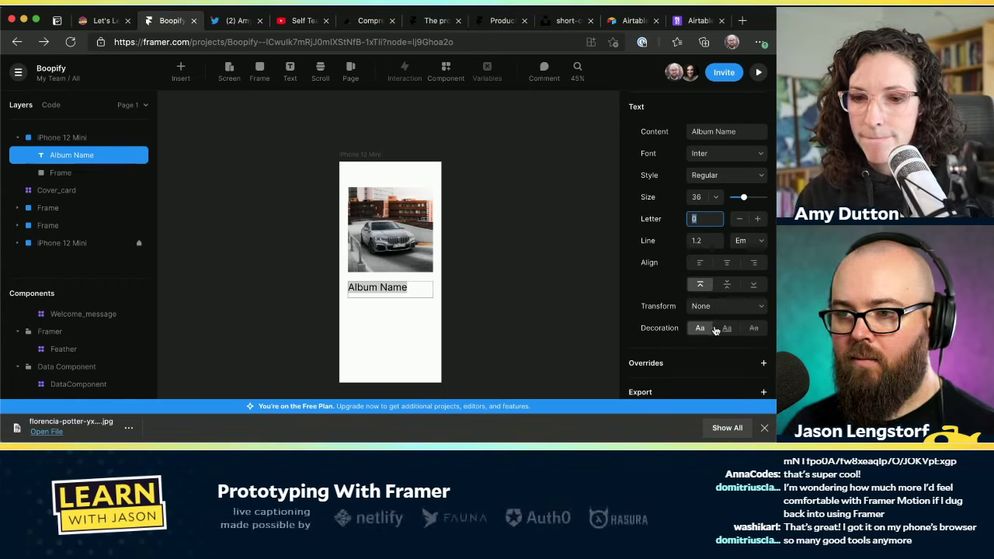
scroll(699, 342, down, 2)
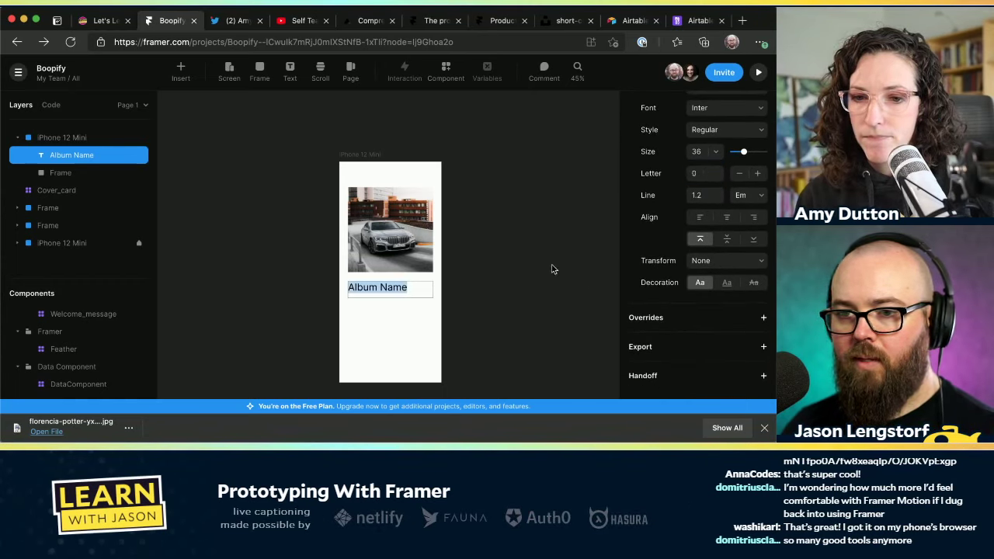
scroll(533, 218, up, 3)
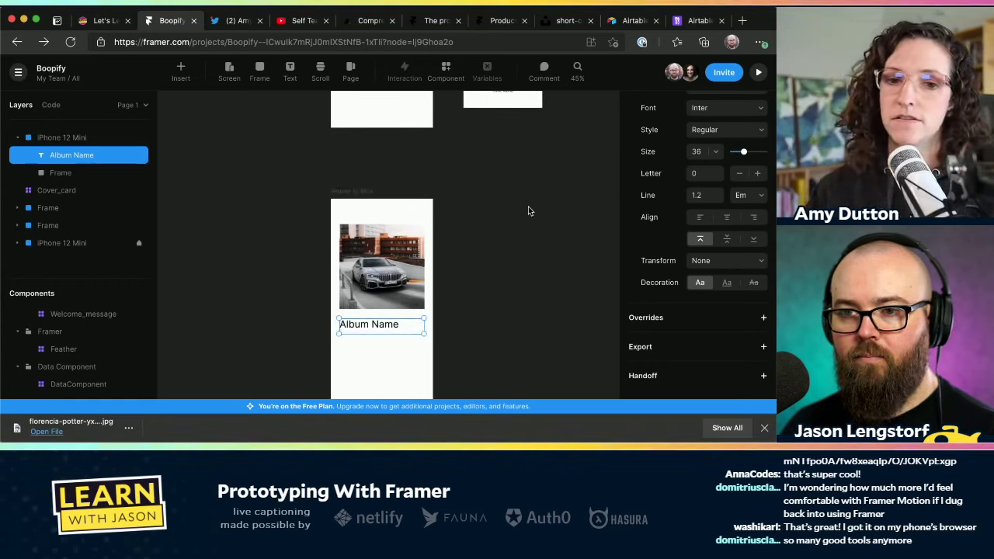
click(501, 213)
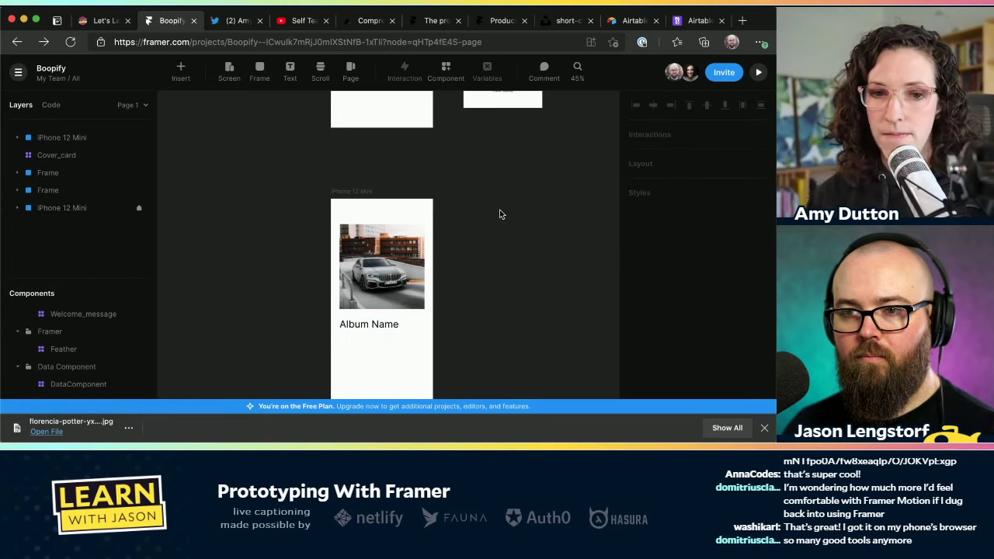
scroll(311, 157, down, 3)
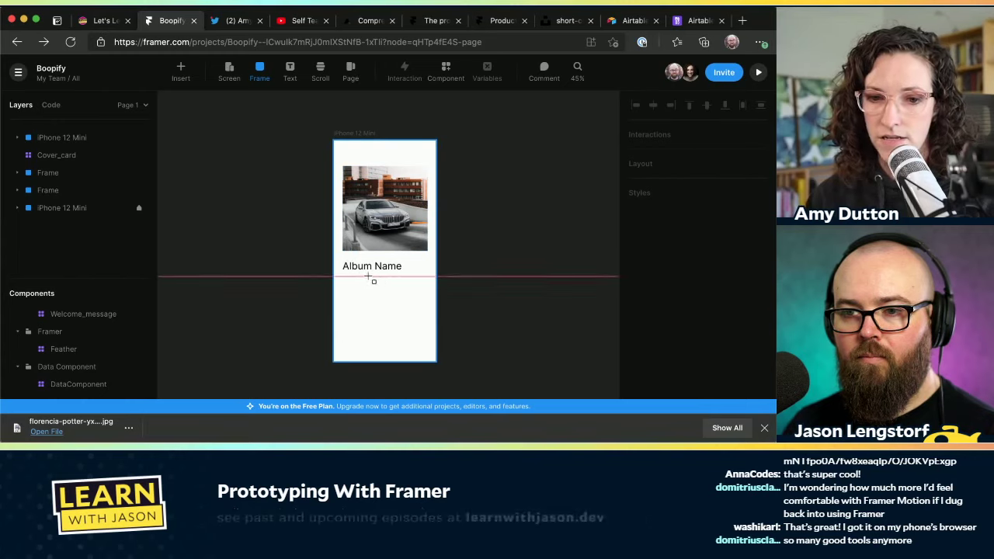
- Draw a frame beneath Album Name and remove its #2266FF fill
drag(342, 278, 427, 299)
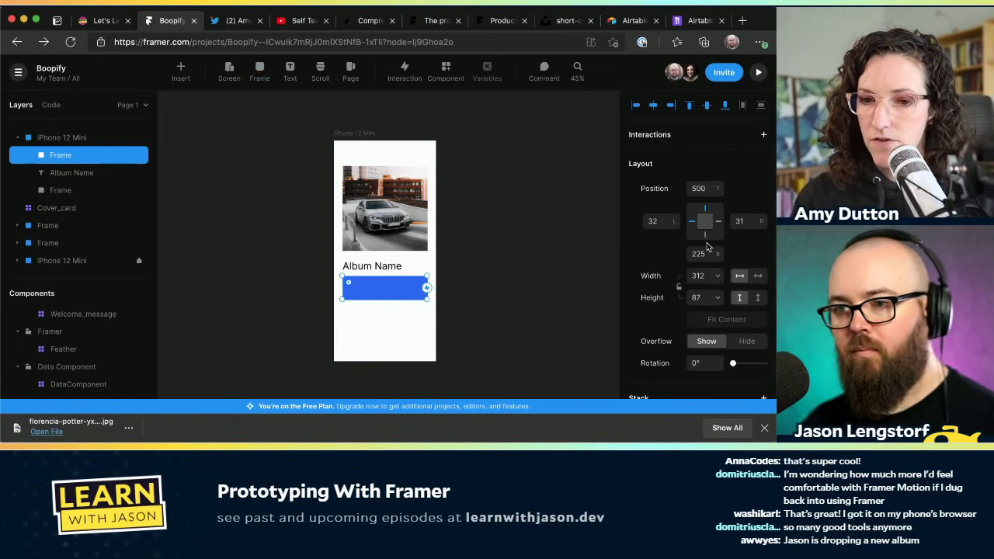
scroll(706, 247, down, 3)
scroll(707, 247, down, 3)
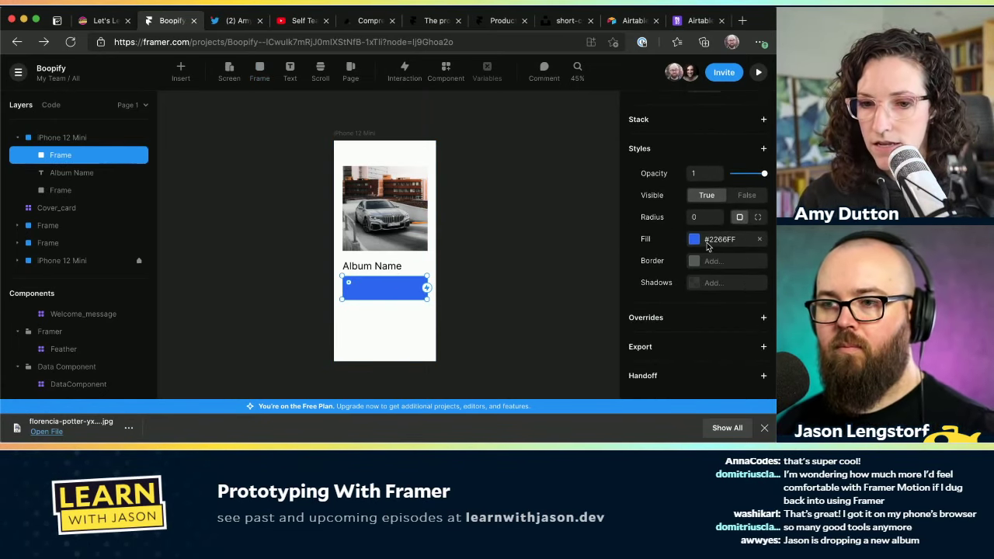
click(760, 240)
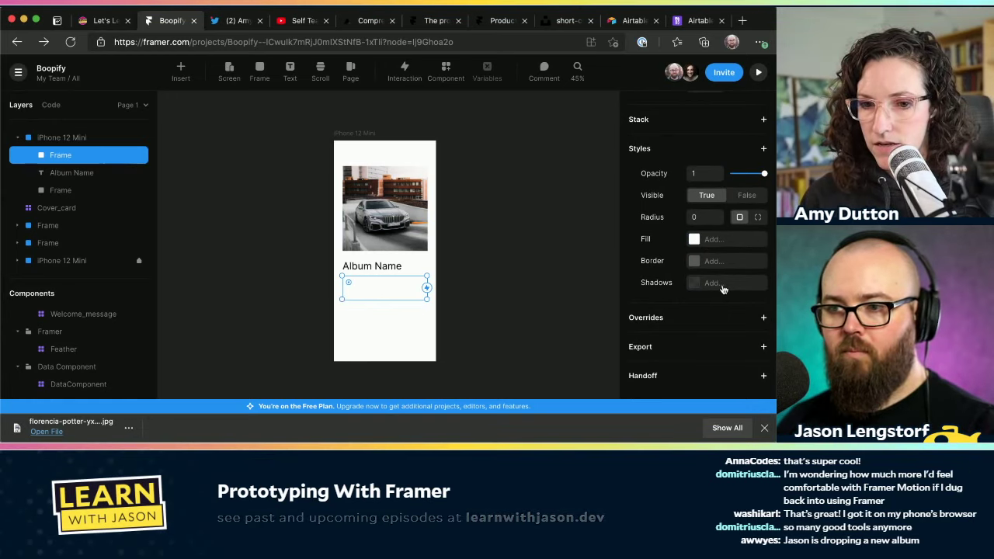
- Give the frame a uniform 2-width solid border and a corner radius of 60
click(722, 261)
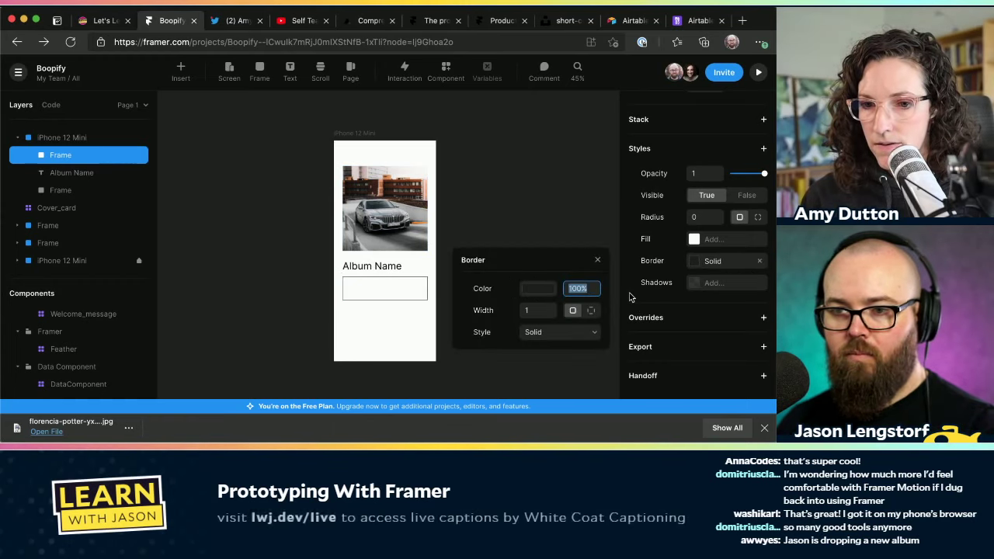
click(534, 310)
text(2)
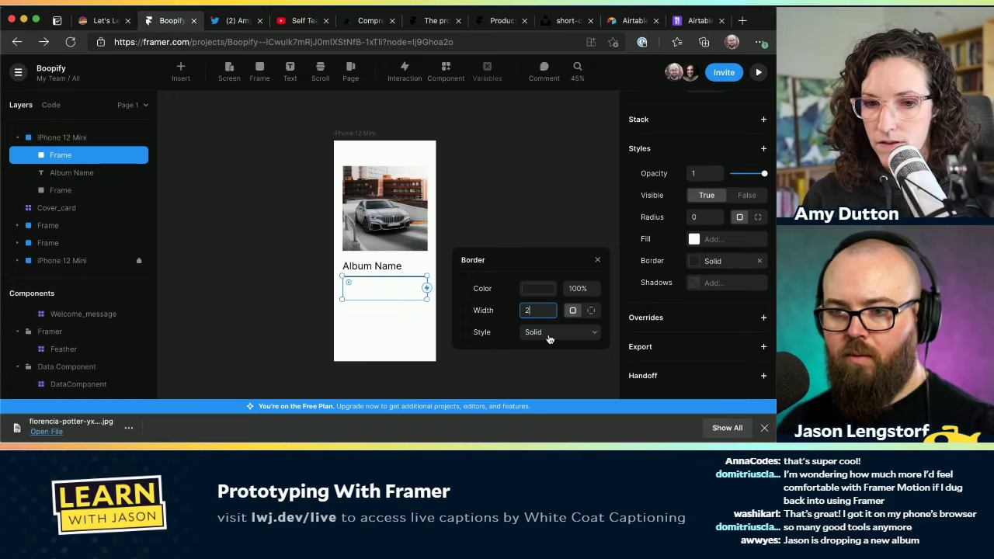
click(592, 311)
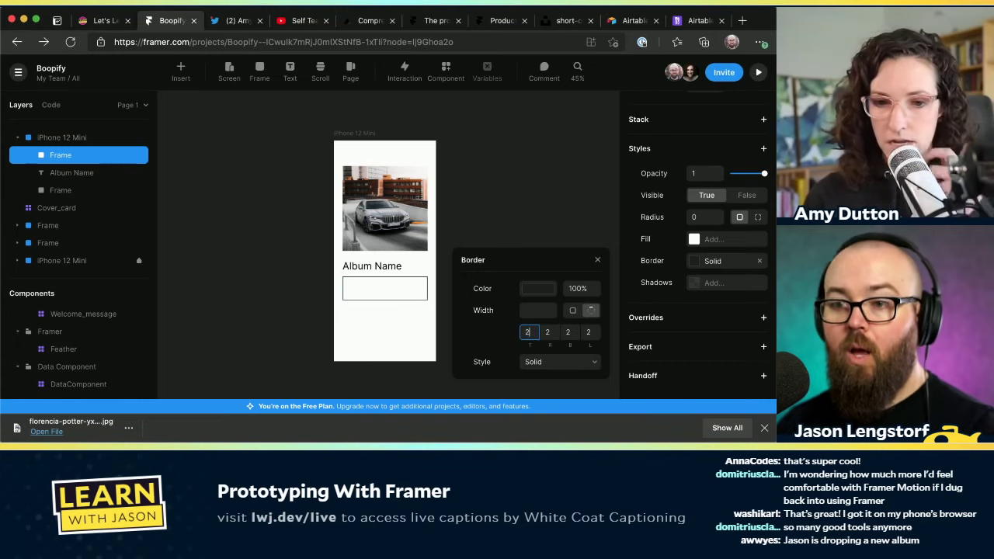
click(572, 310)
click(572, 311)
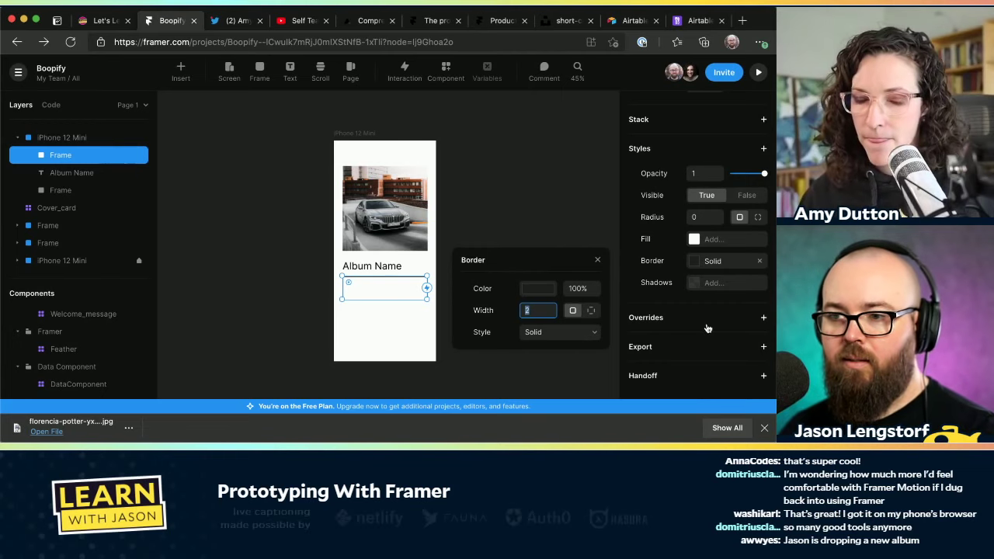
click(706, 217)
text(10)
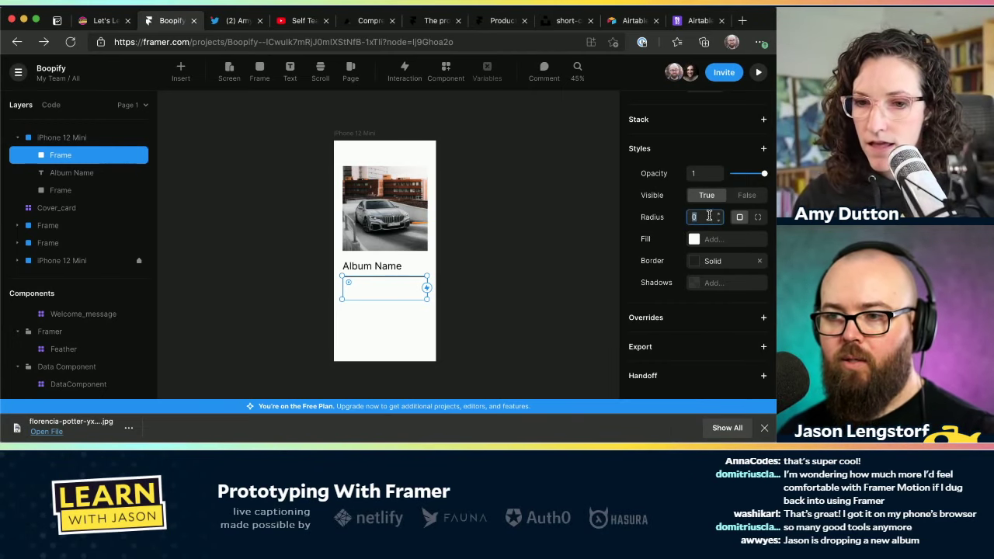
key(shift+Up)
key(shift+Up)
key(shift+Up)
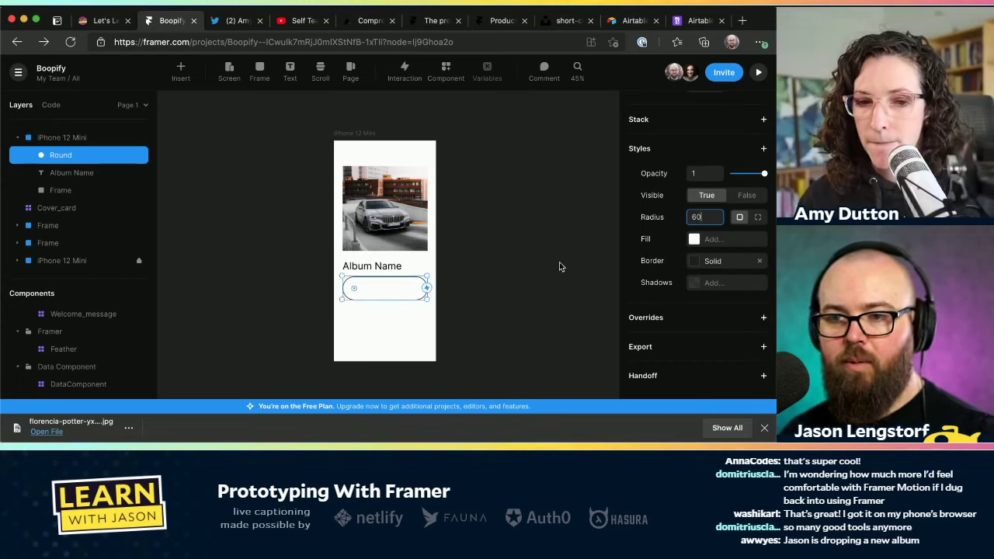
- Add a 'follow' text label inside the rounded button, centred and middle-aligned
click(525, 313)
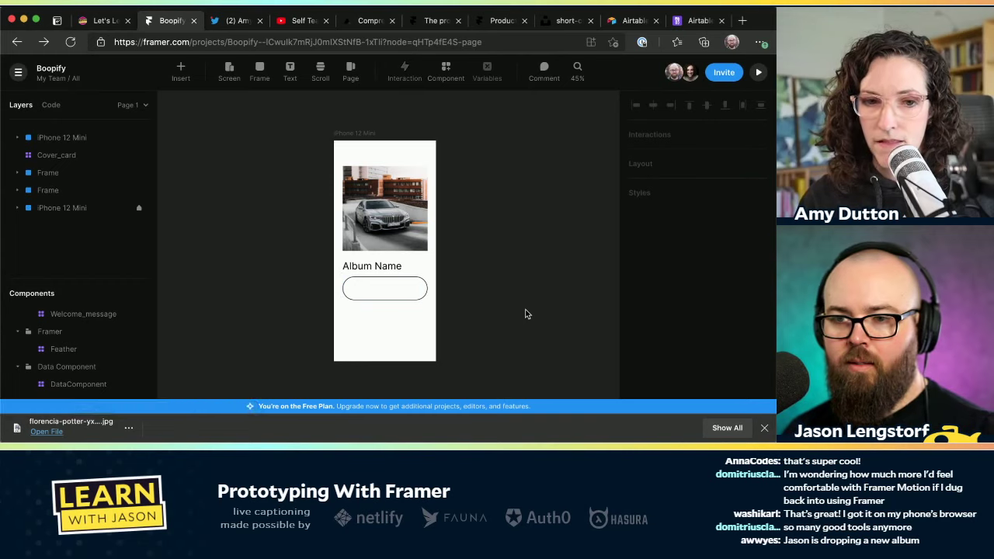
click(291, 82)
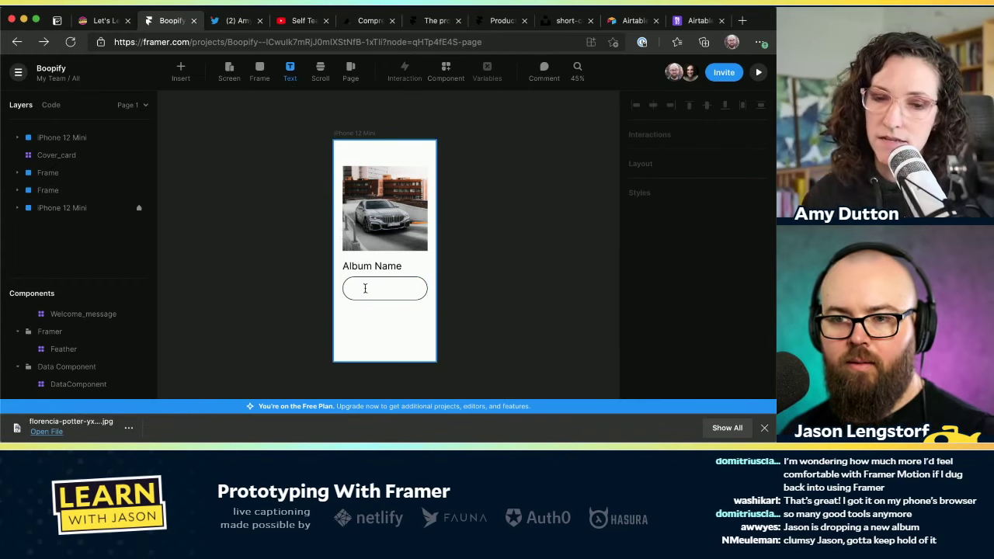
mouse_move(377, 288)
mouse_down()
mouse_move(354, 298)
mouse_move(373, 303)
mouse_up()
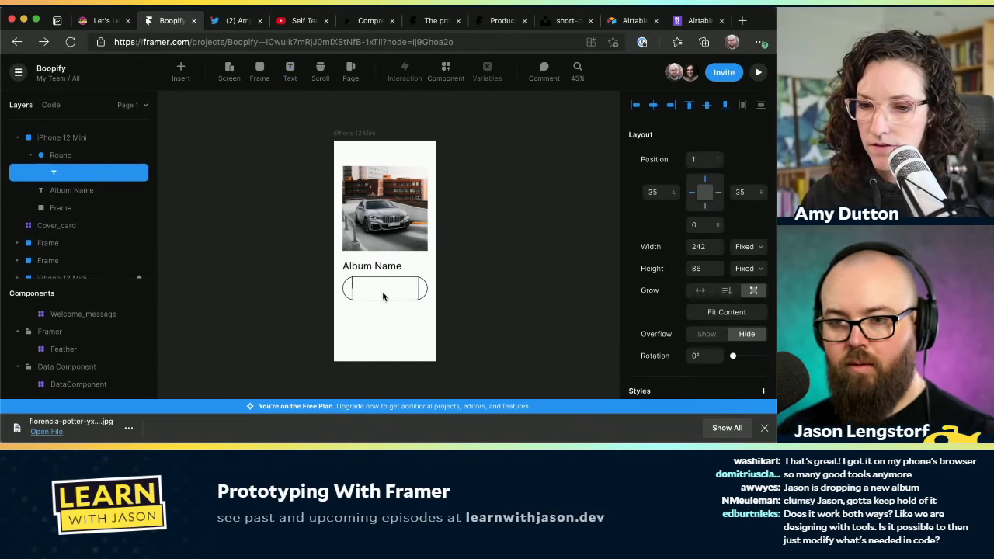
key(super+a)
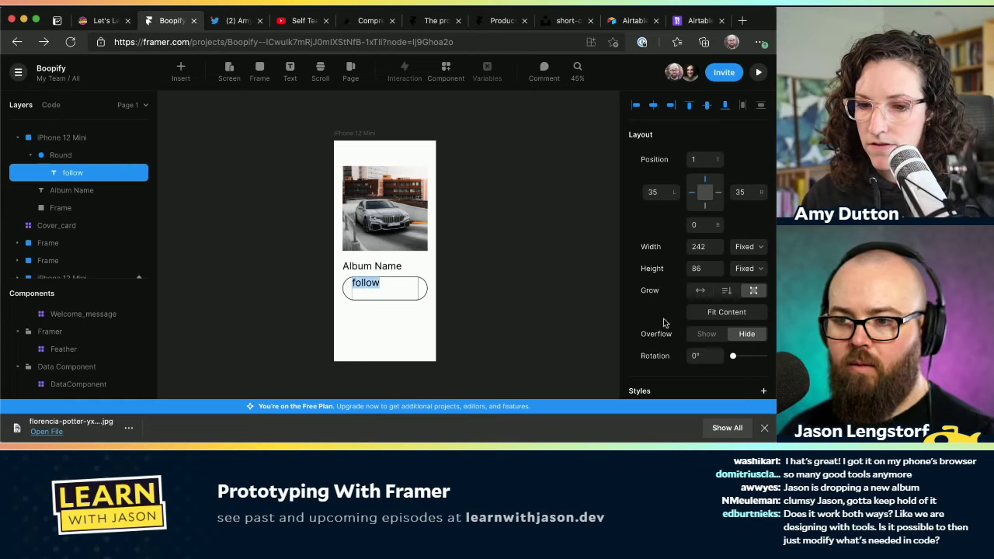
scroll(765, 314, down, 10)
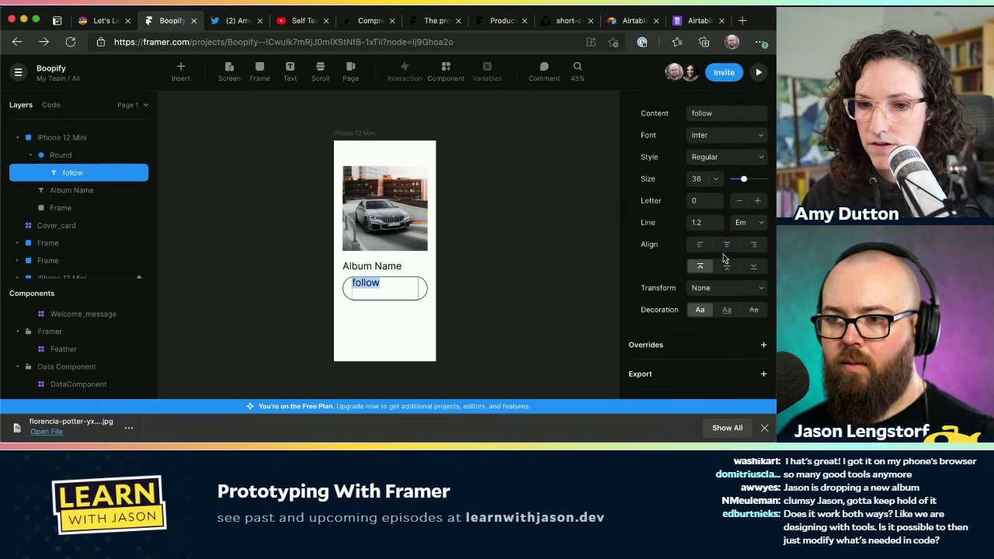
click(727, 246)
click(727, 268)
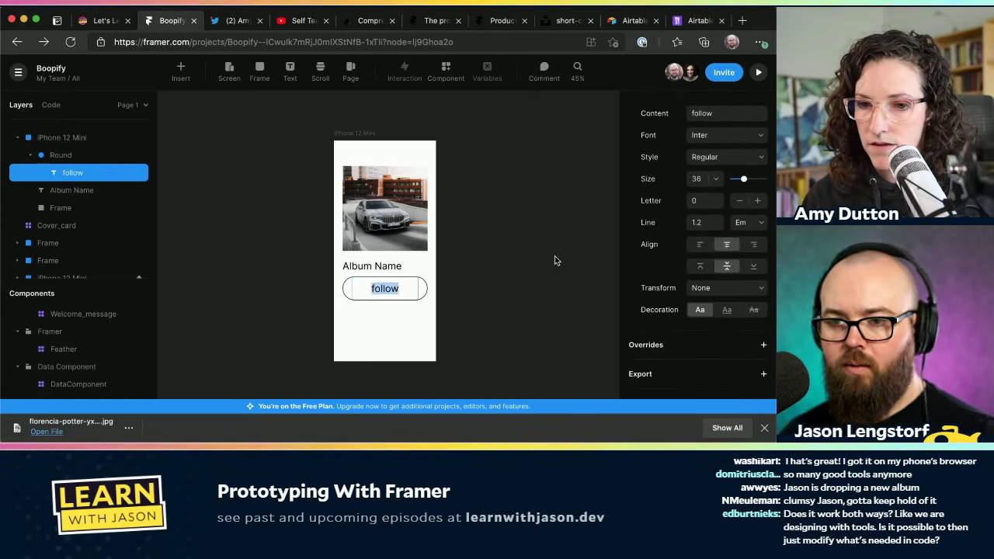
key(Escape)
drag(397, 300, 398, 291)
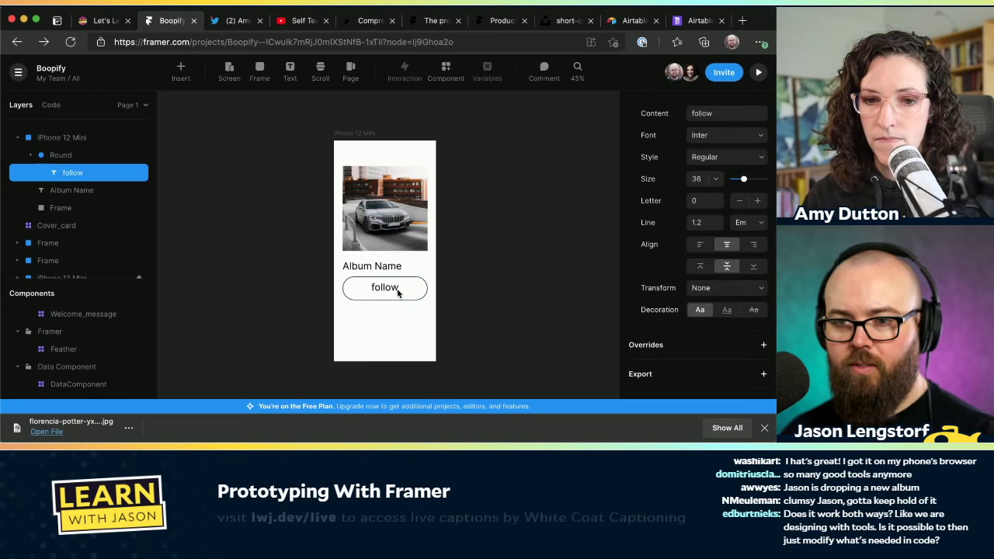
click(560, 286)
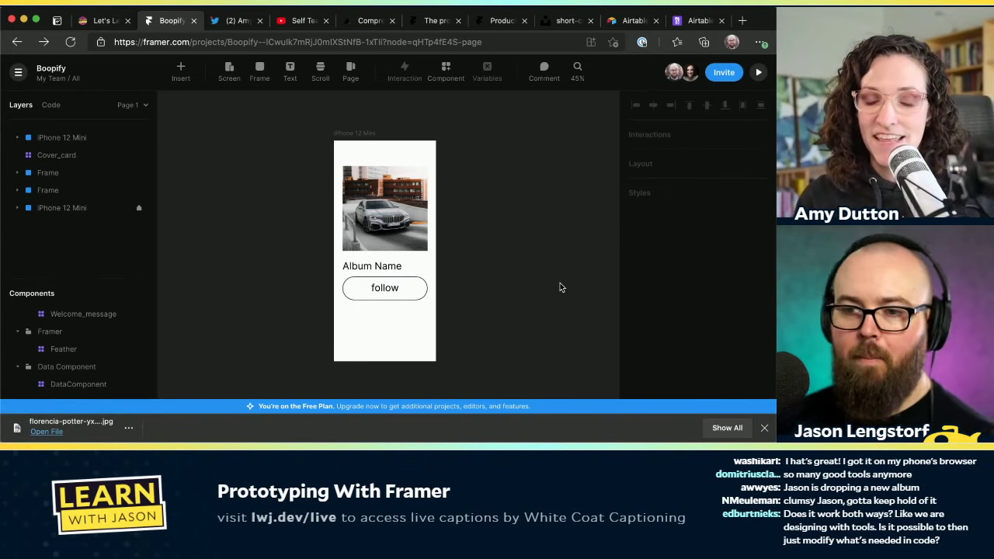
- Convert the Round follow frame into a component titled Follow_button
click(351, 298)
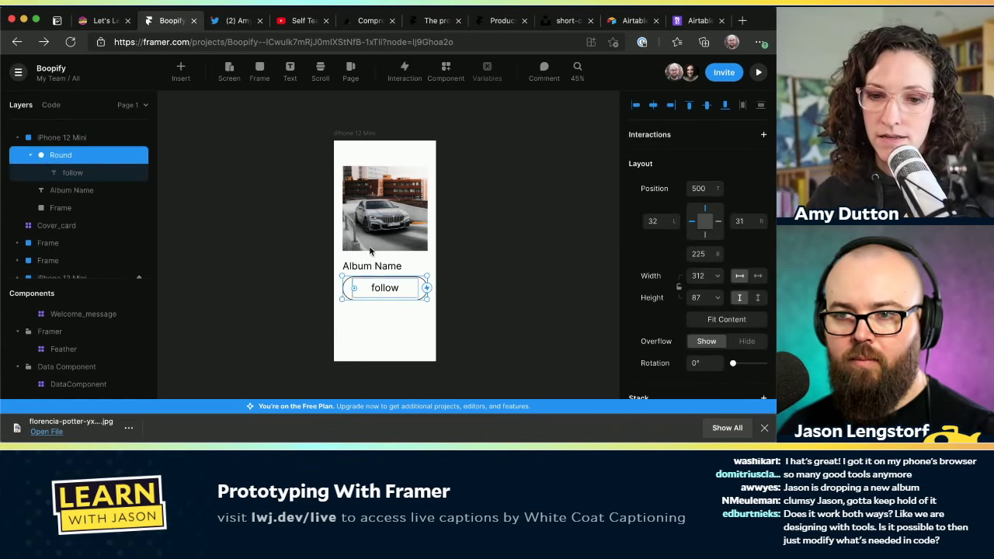
click(445, 74)
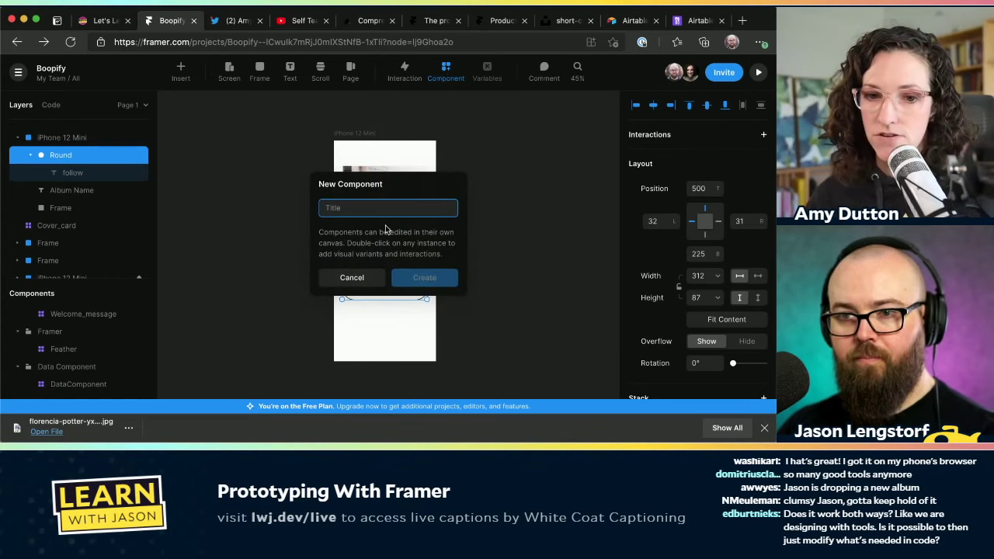
text(Fol)
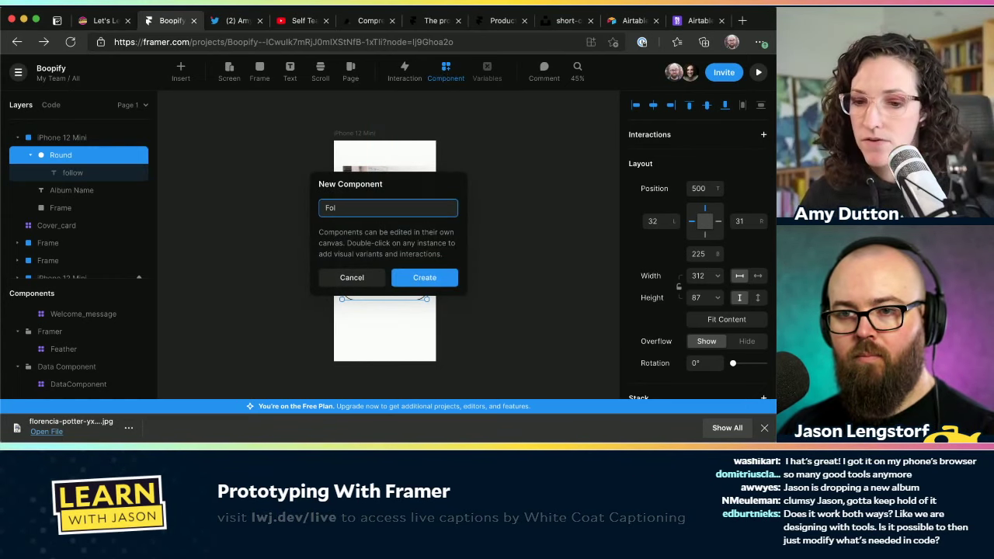
text(low_button)
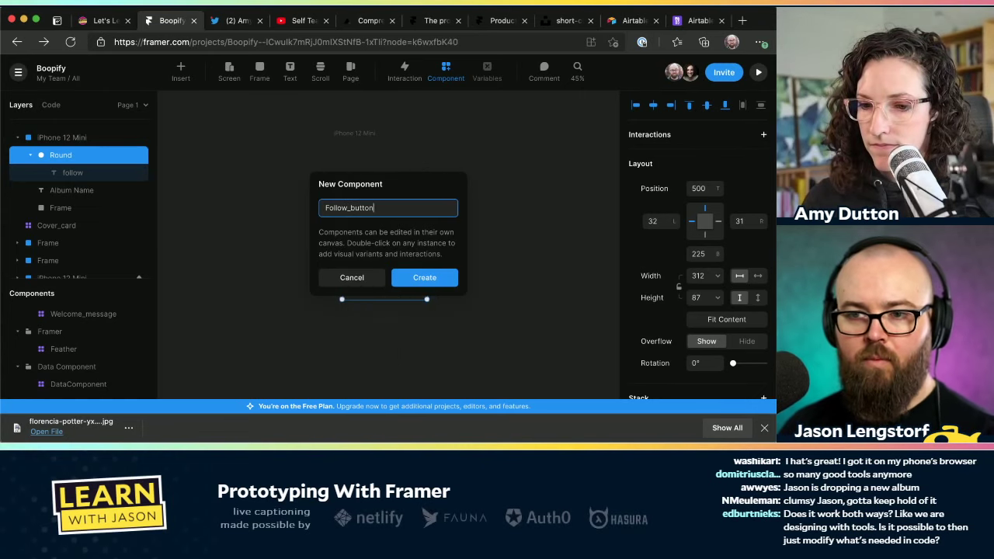
key(Return)
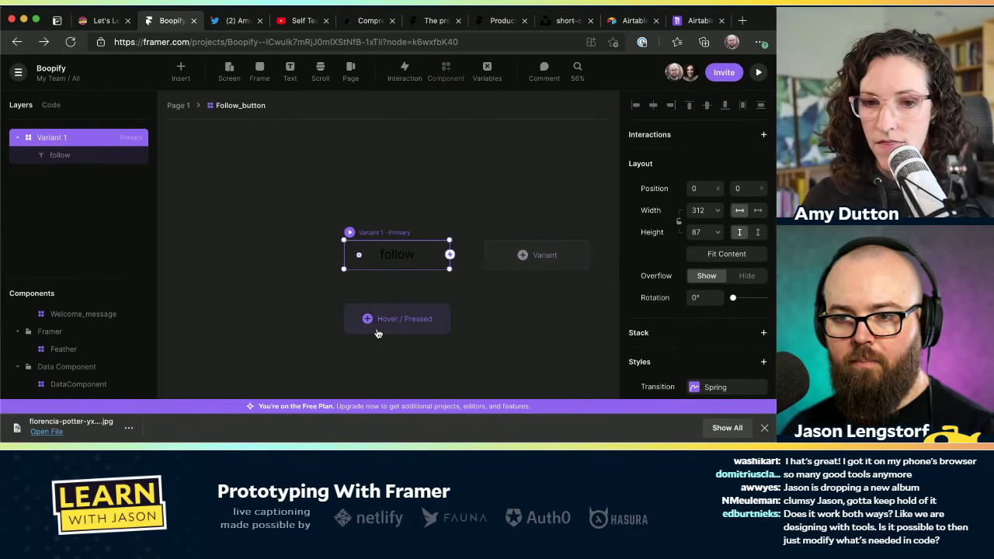
- Add Variant 2 to Follow_button and fill it with the Dark Purple shared colour
click(518, 258)
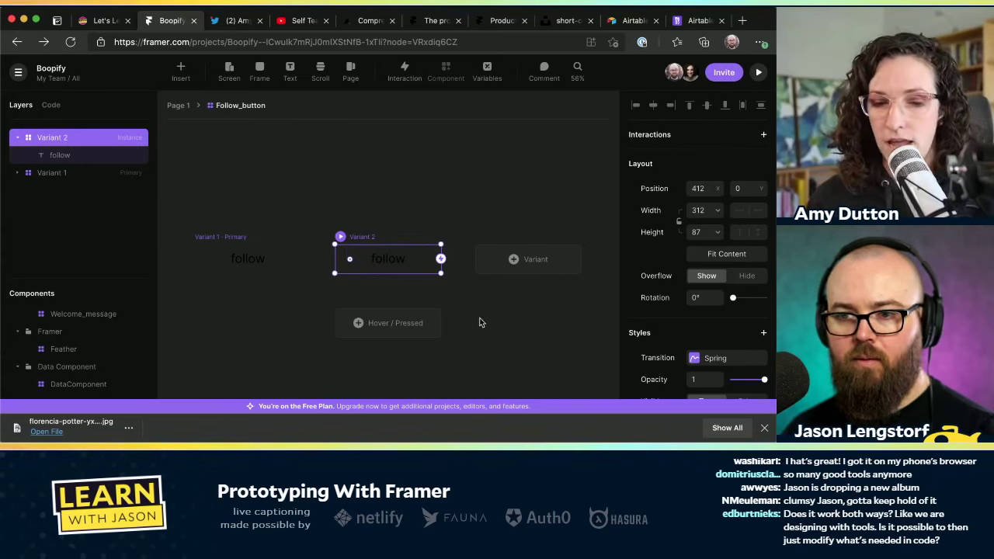
scroll(754, 309, down, 3)
scroll(755, 311, down, 3)
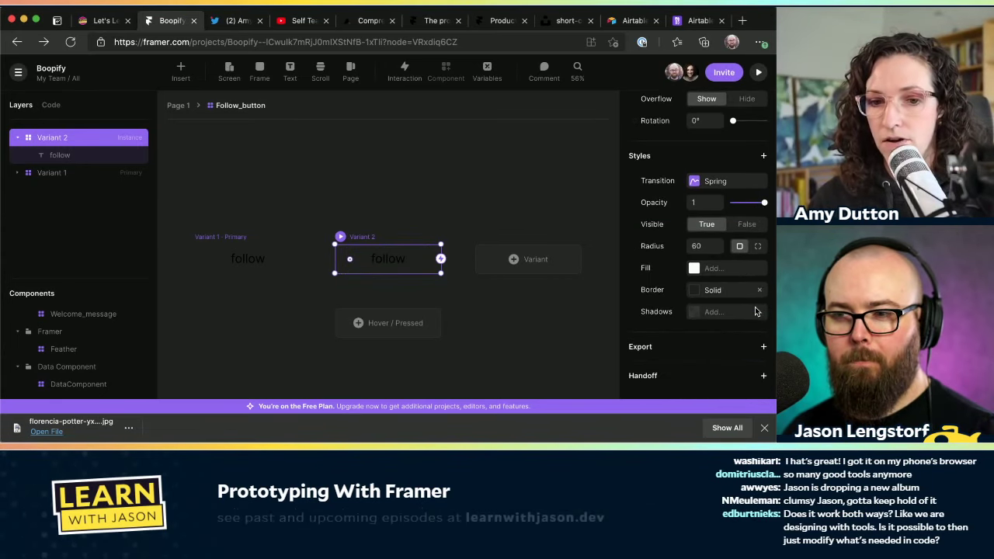
click(723, 269)
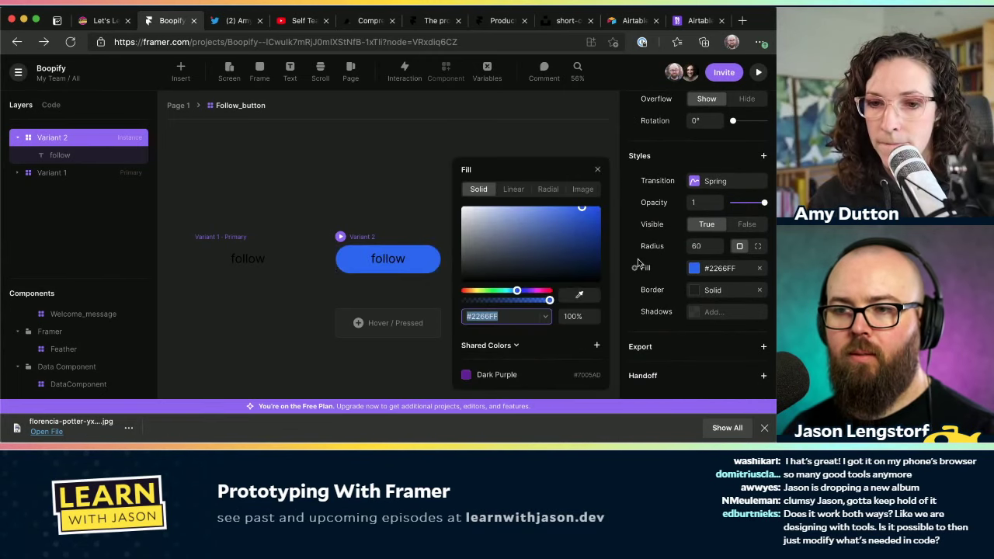
click(505, 376)
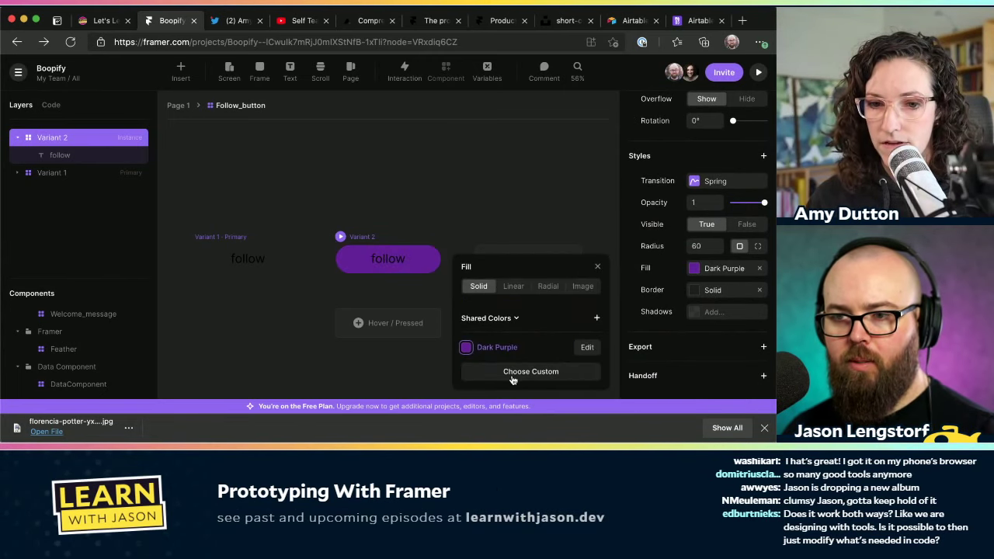
- Set Variant 2's follow text colour to white, #FFFFFF
click(392, 266)
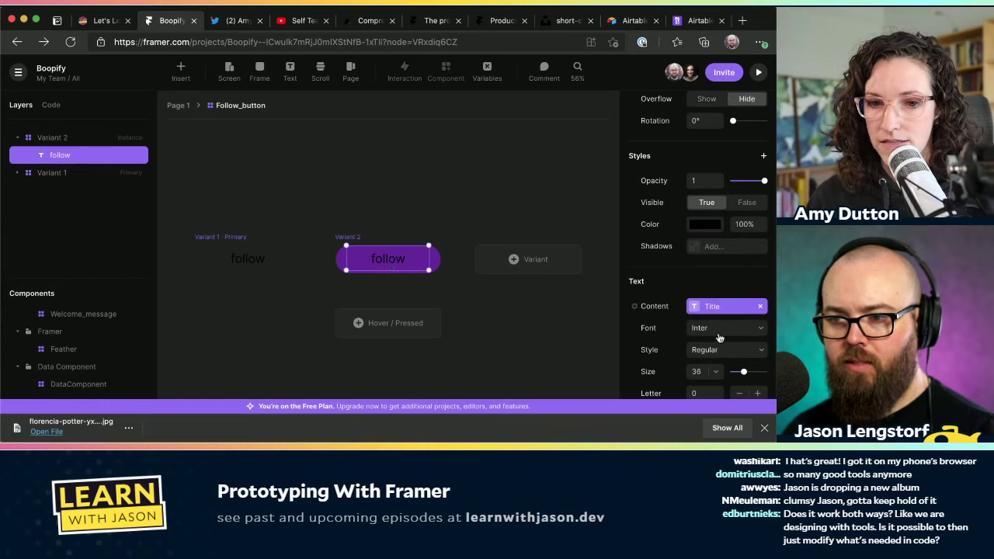
scroll(720, 338, down, 7)
scroll(719, 317, up, 6)
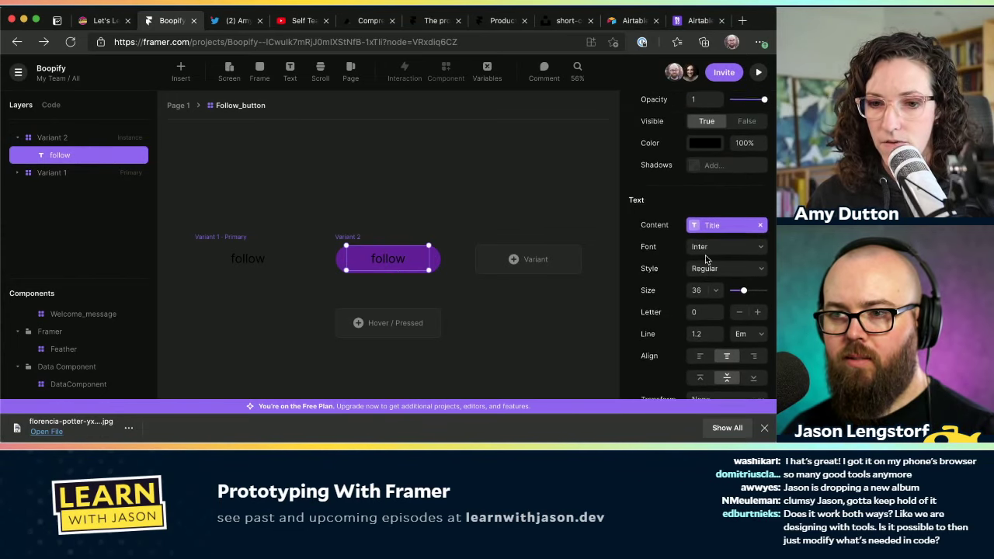
click(703, 187)
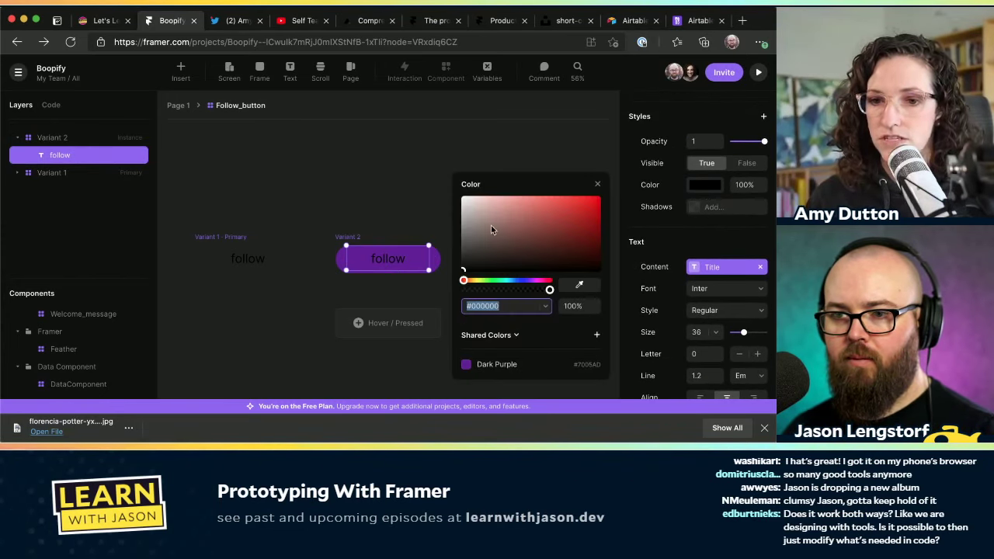
text(fff)
key(Return)
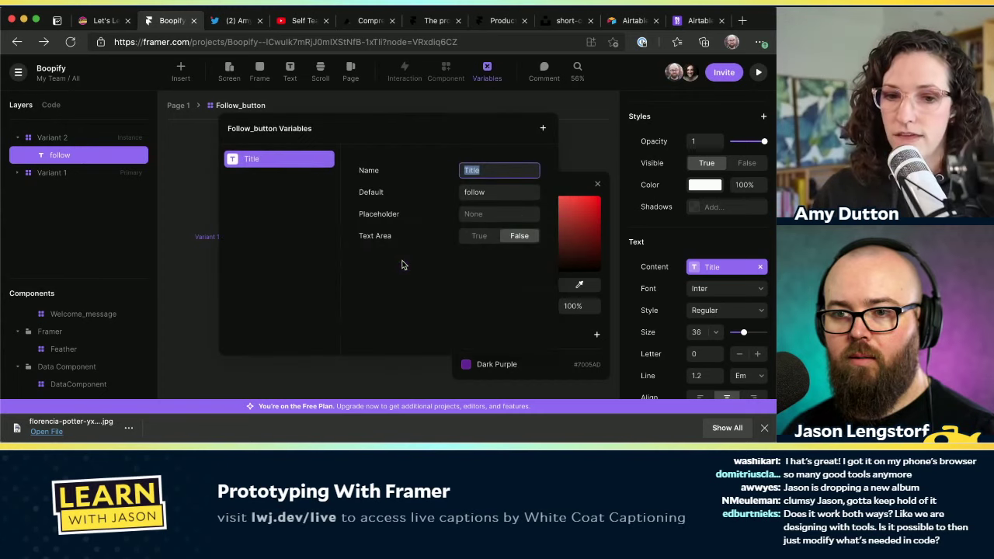
- Inspect the button's Title text variable, then select the 'following' text in Variant 2
double_click(404, 267)
click(492, 189)
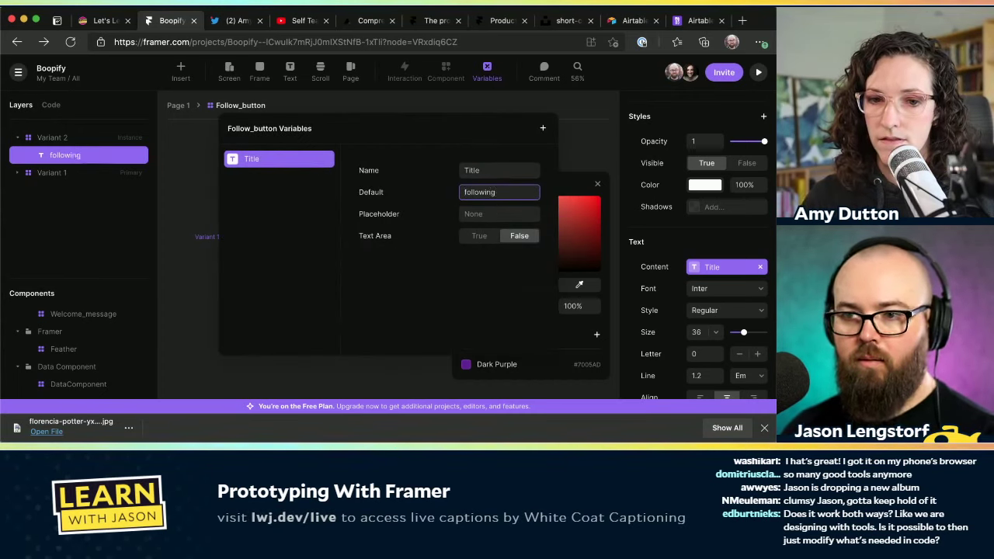
click(542, 129)
click(516, 129)
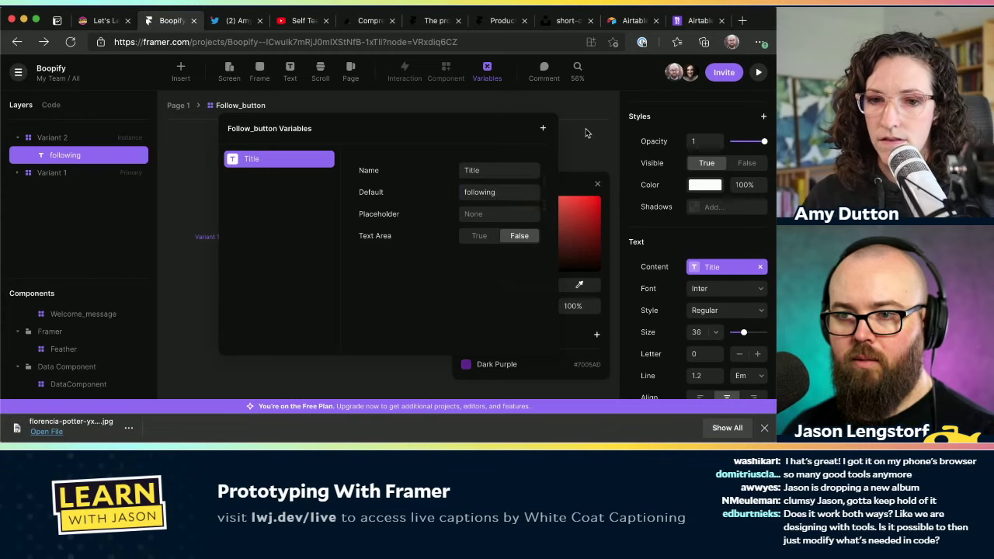
click(585, 131)
click(508, 139)
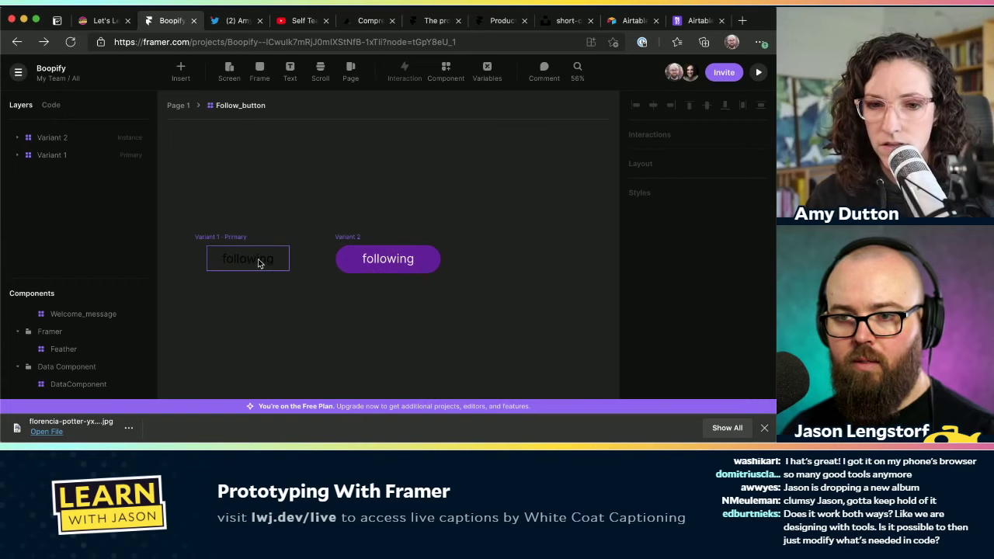
click(404, 256)
- Trim the Title variable's default from 'following' to 'follow', then add a text layer on the button
click(487, 71)
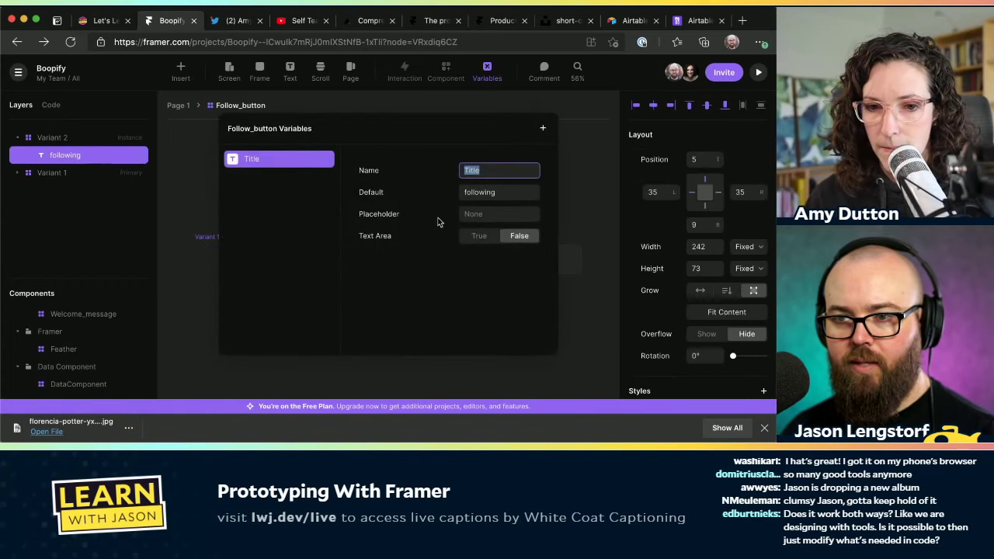
click(501, 192)
click(500, 191)
key(BackSpace)
key(BackSpace)
key(BackSpace)
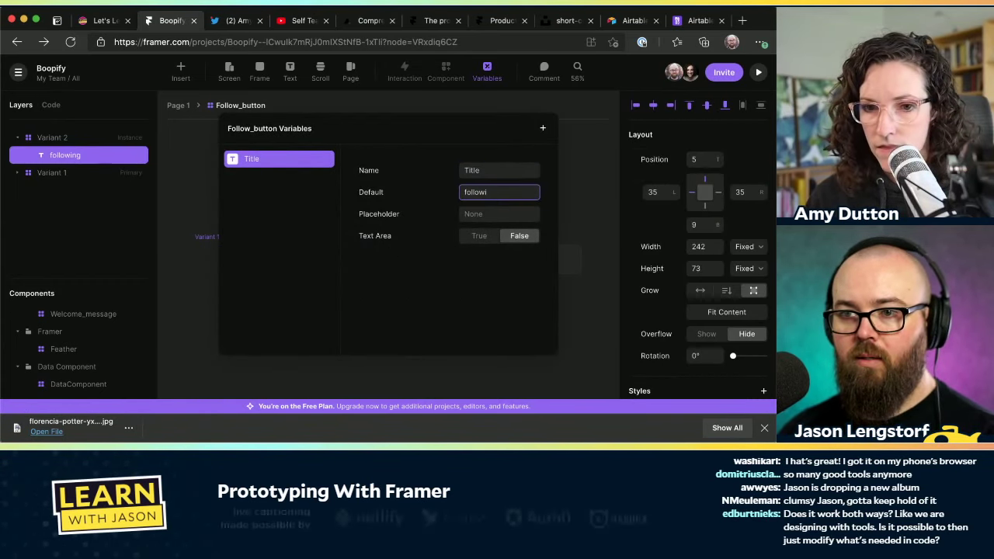
click(582, 201)
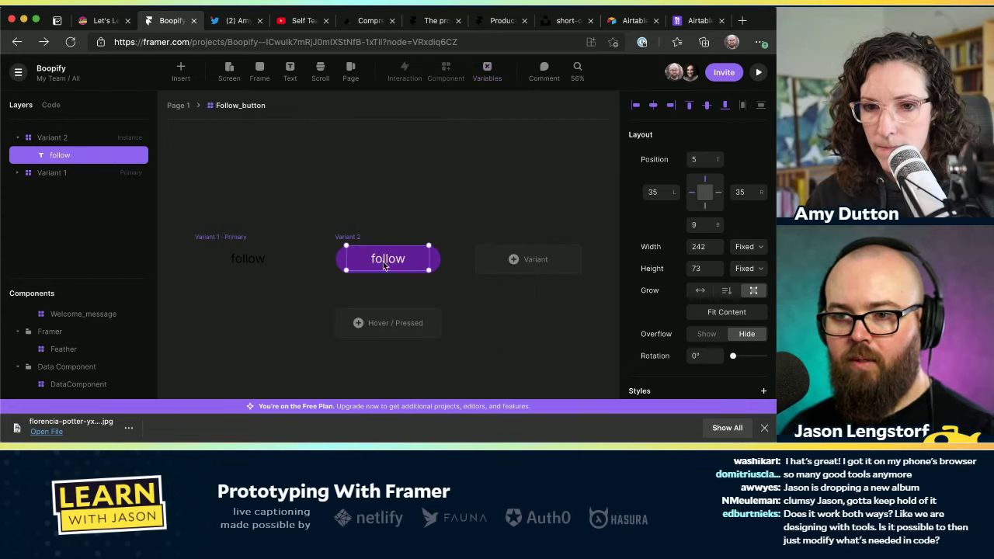
click(289, 71)
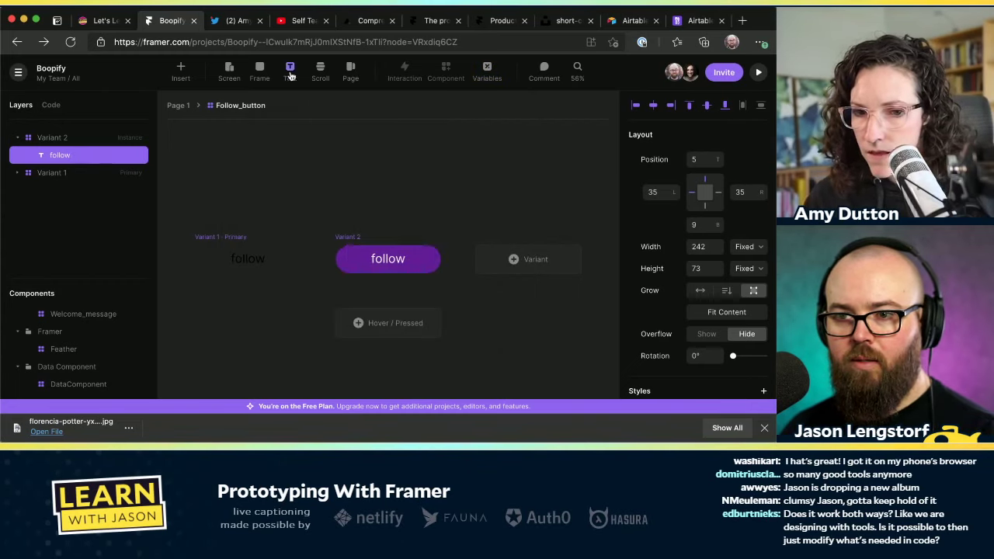
click(393, 262)
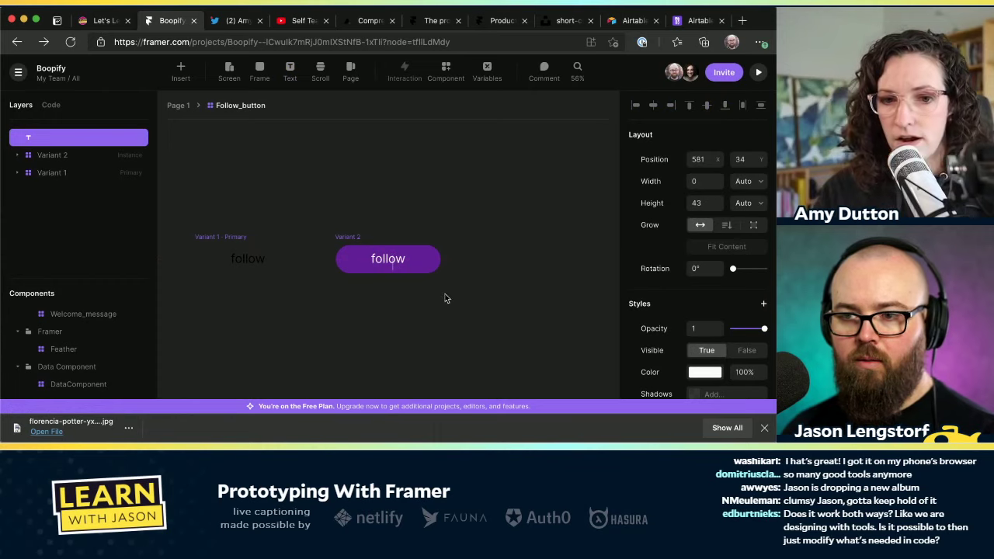
click(18, 157)
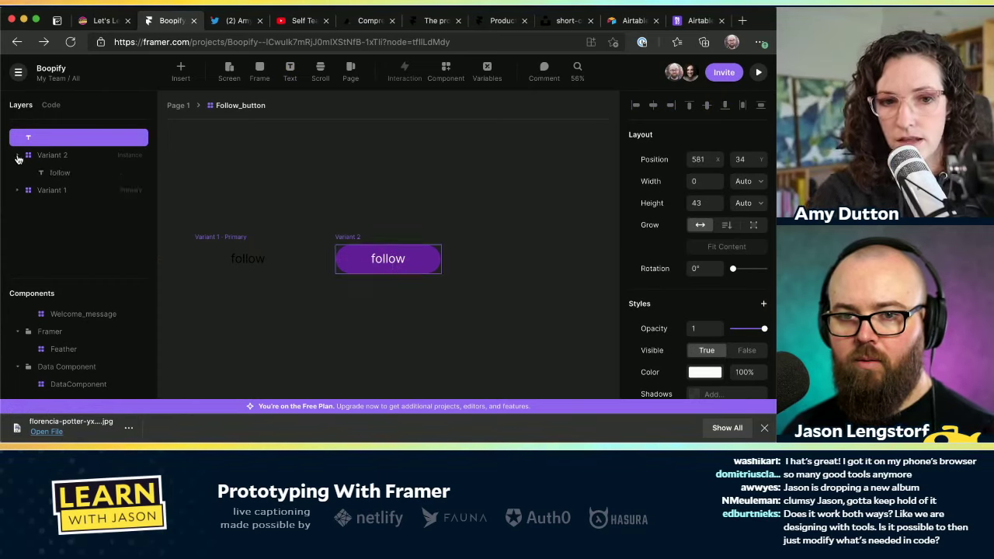
click(46, 173)
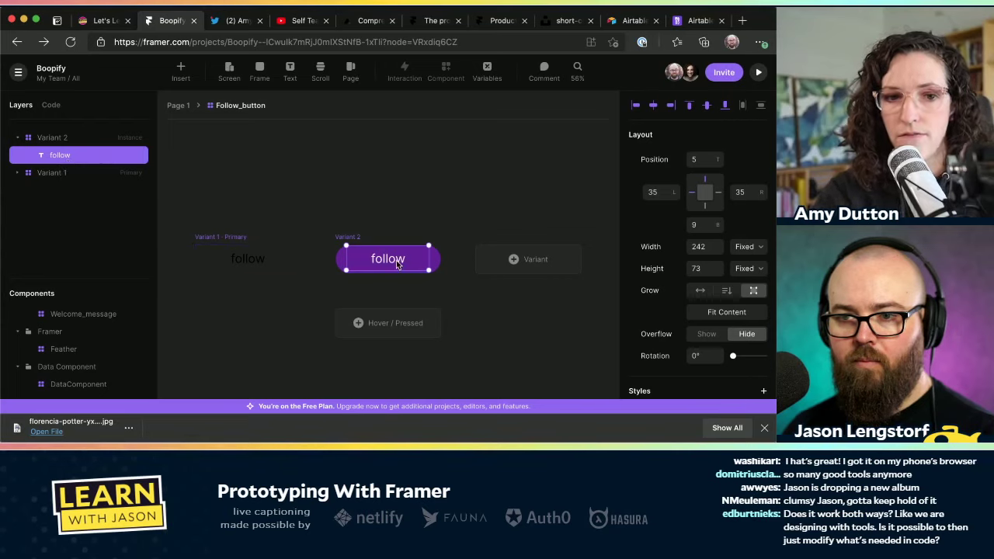
click(49, 140)
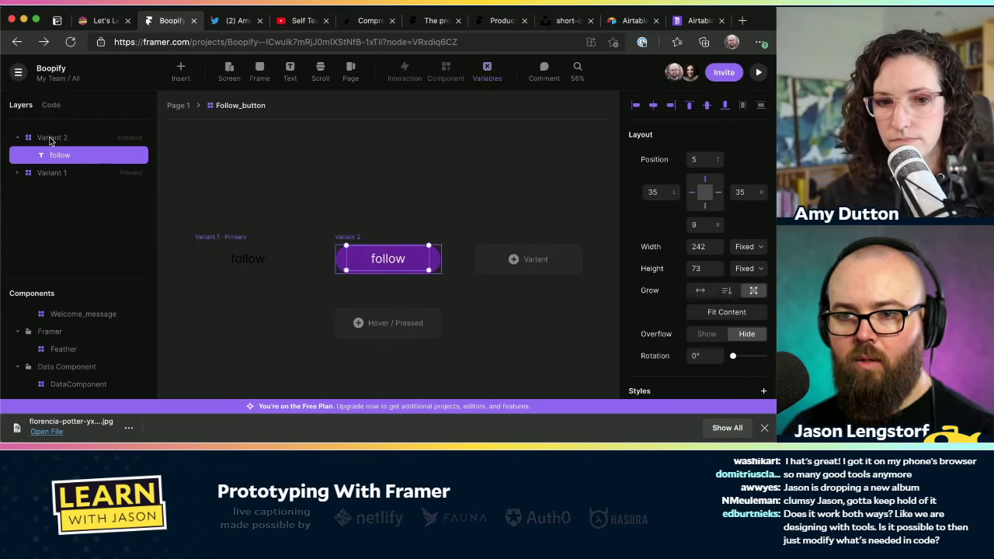
click(49, 139)
click(47, 156)
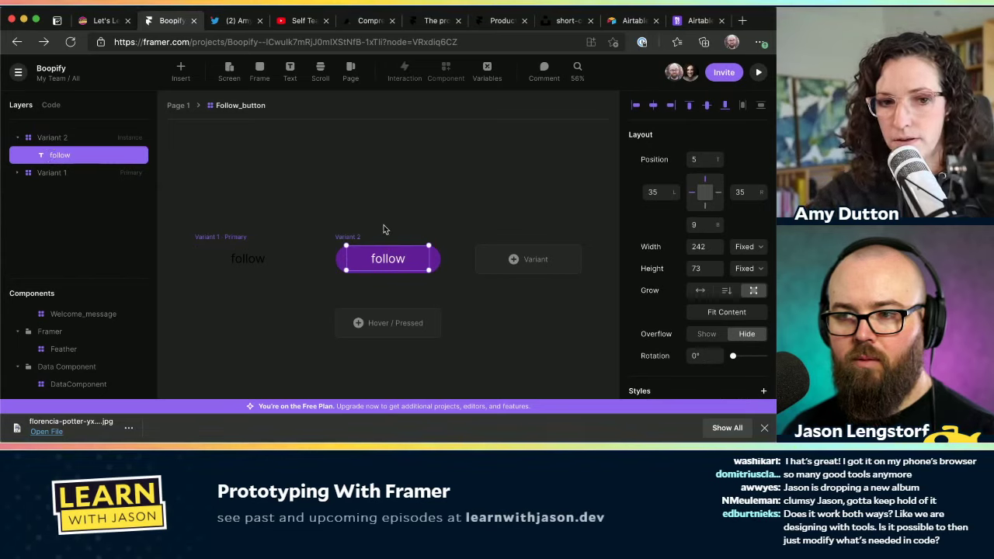
scroll(703, 310, down, 5)
scroll(700, 309, down, 3)
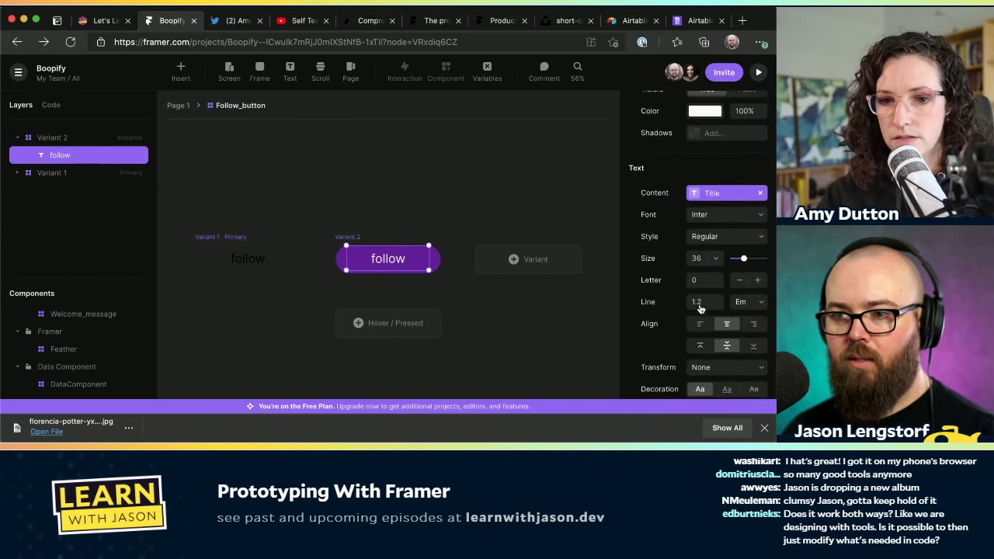
scroll(703, 293, up, 7)
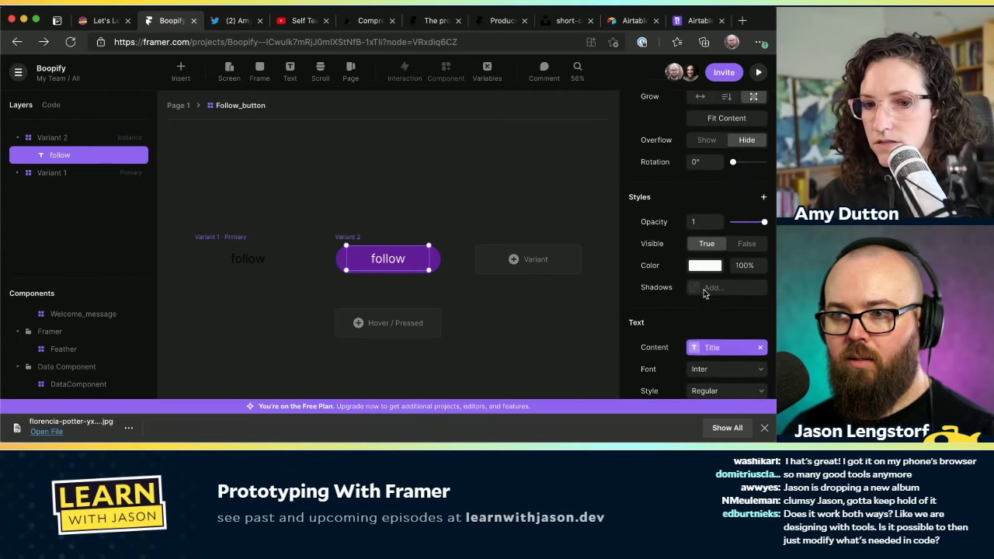
click(48, 140)
scroll(708, 327, down, 4)
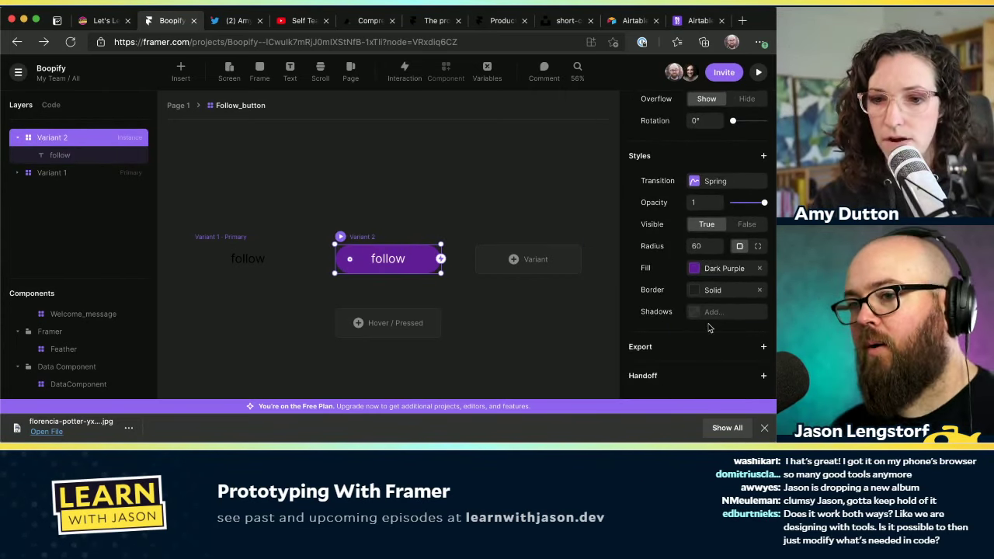
scroll(722, 271, up, 4)
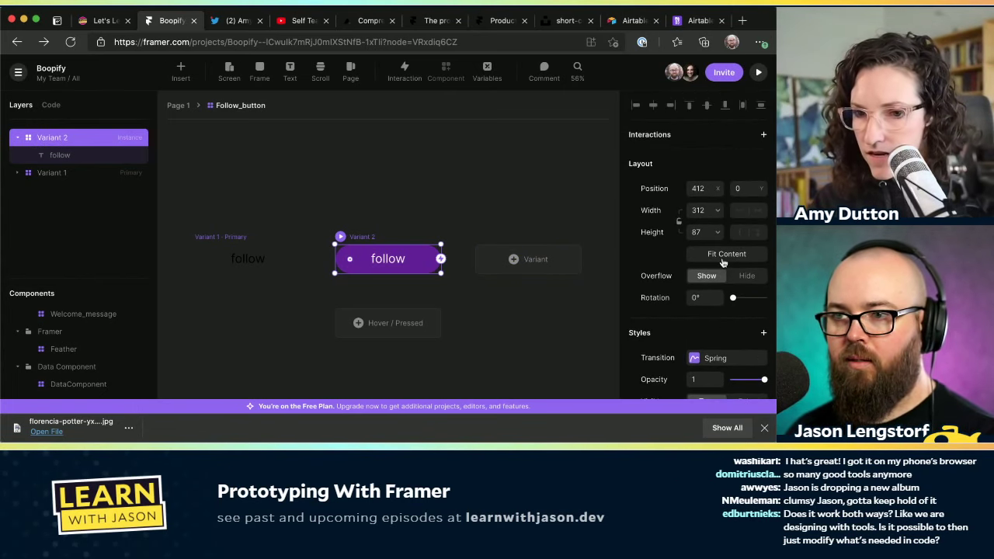
scroll(722, 262, down, 4)
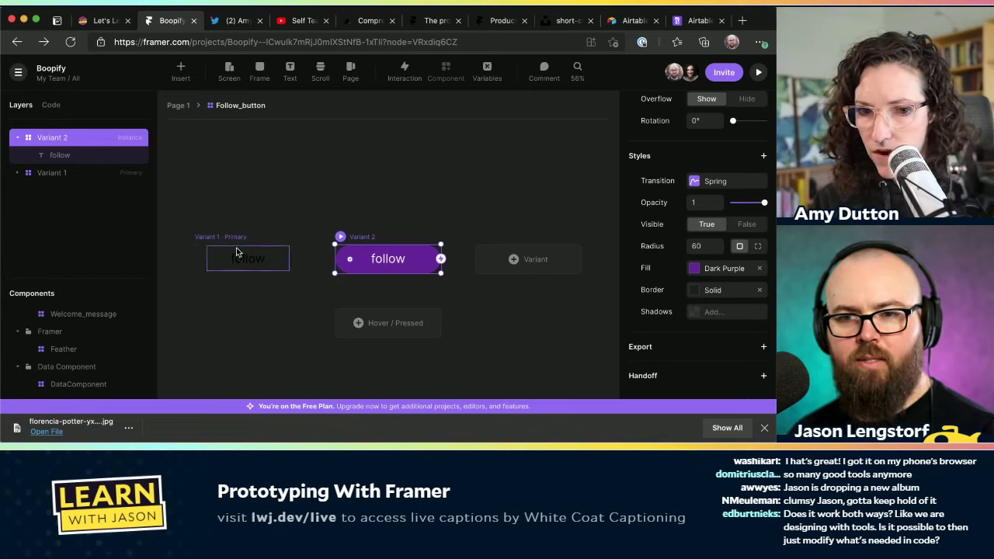
click(49, 179)
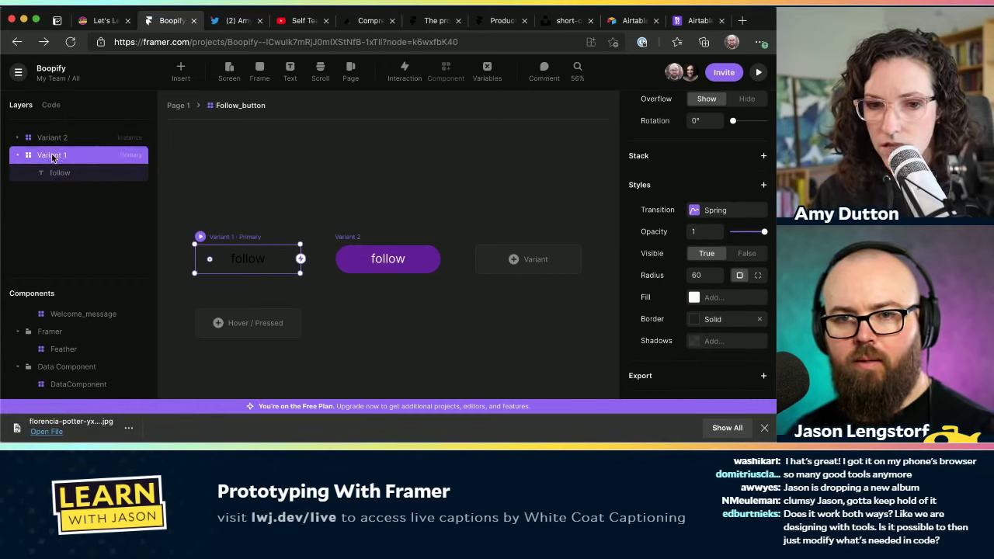
- Rename the follow text's variable from Title to 'Button Text'
double_click(54, 155)
click(240, 265)
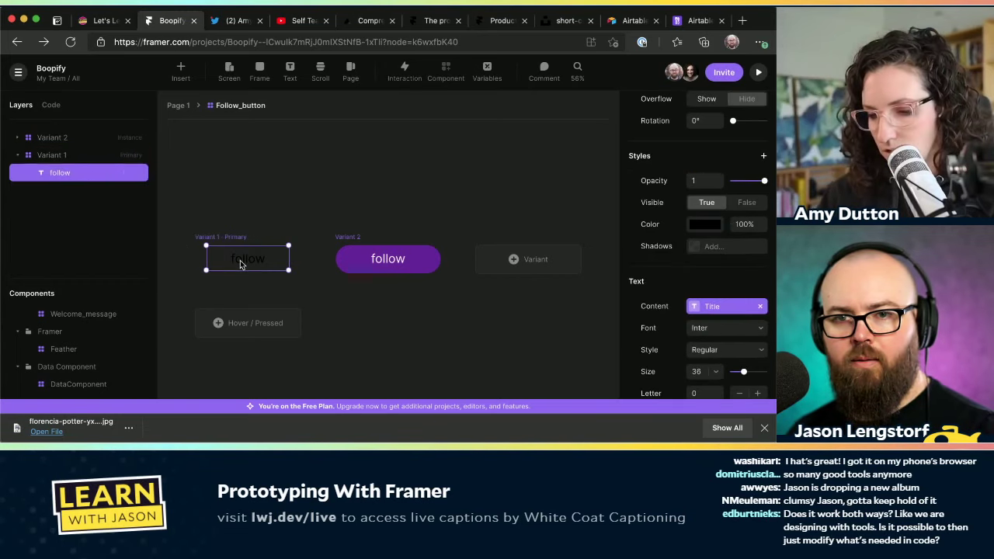
double_click(240, 264)
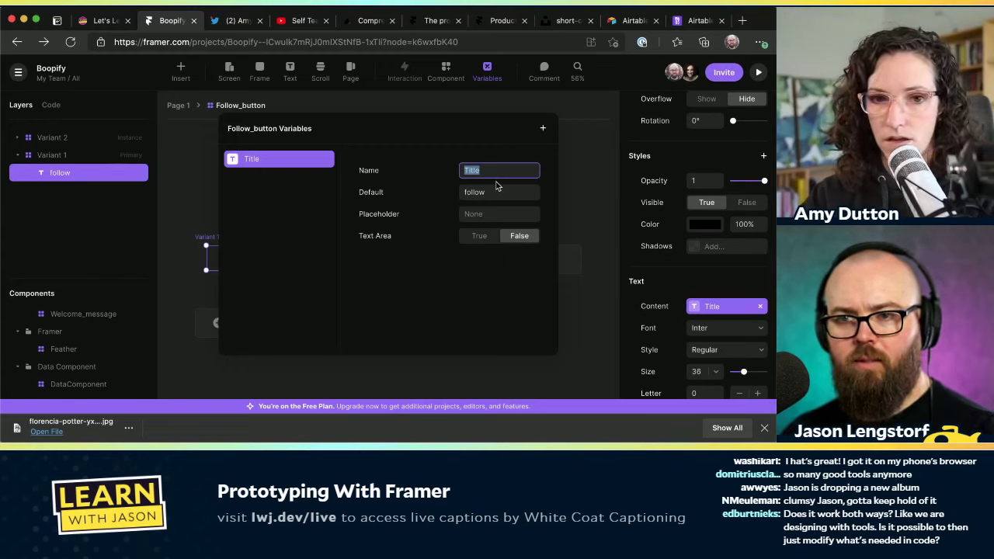
text(Button Text)
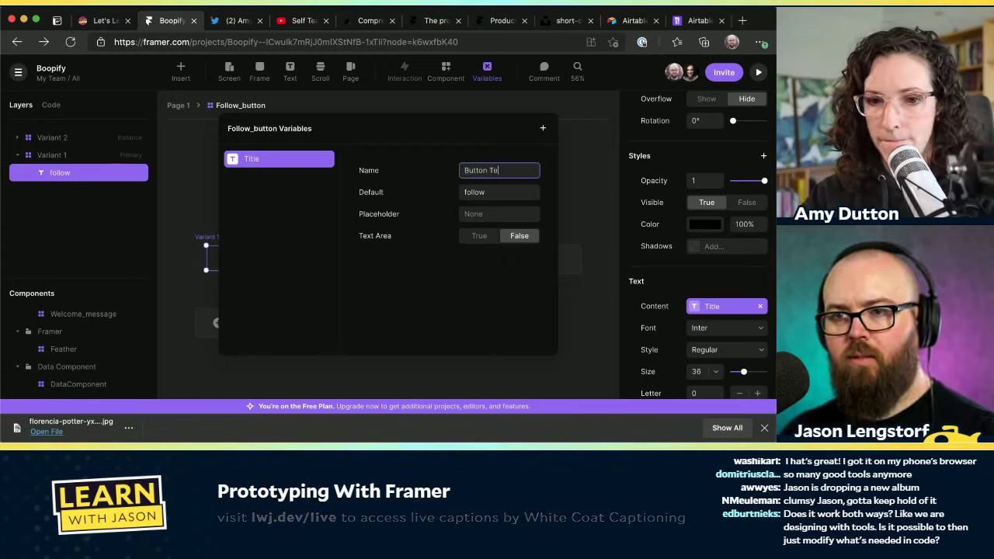
click(591, 160)
- Unlink Variant 2's text from the variable and make it read 'following'
click(381, 259)
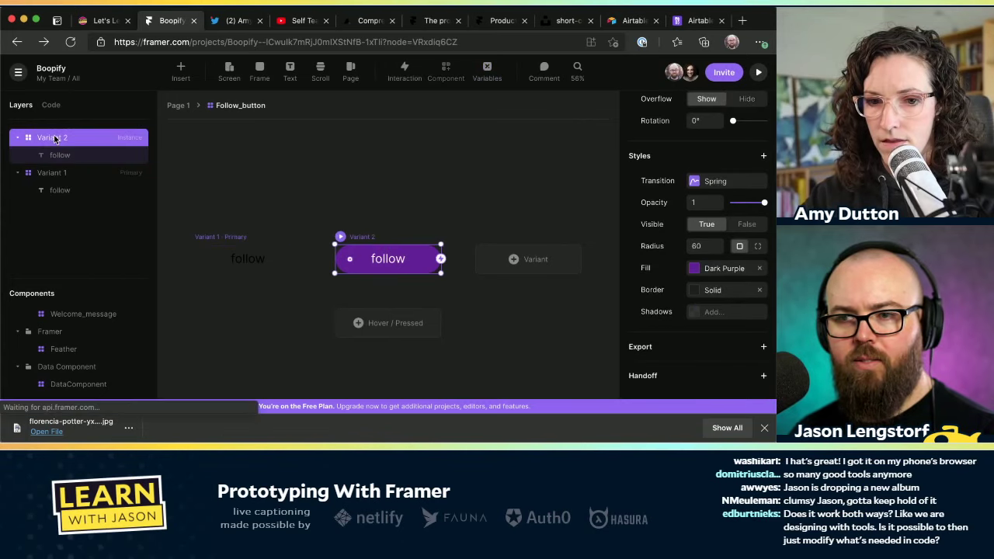
scroll(706, 326, up, 5)
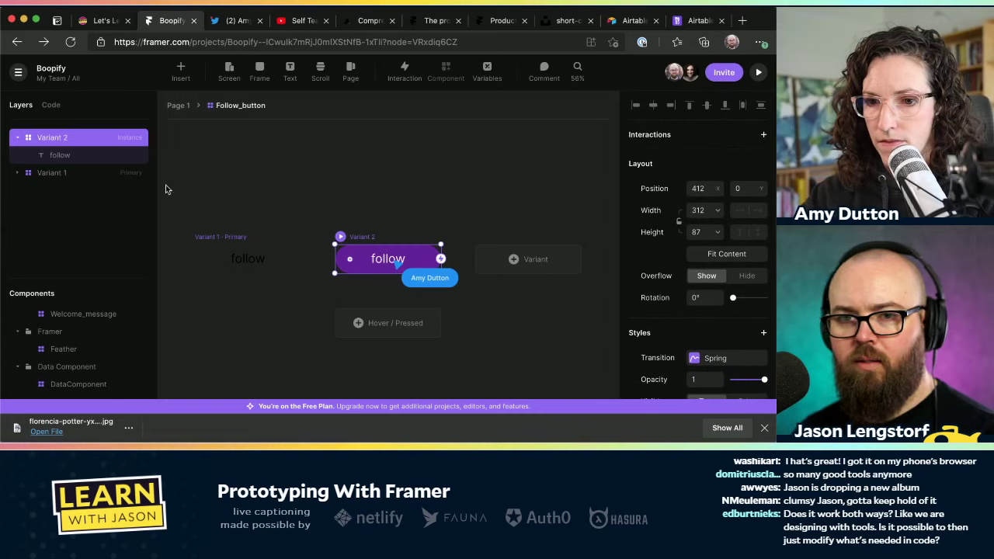
click(70, 154)
scroll(720, 321, down, 5)
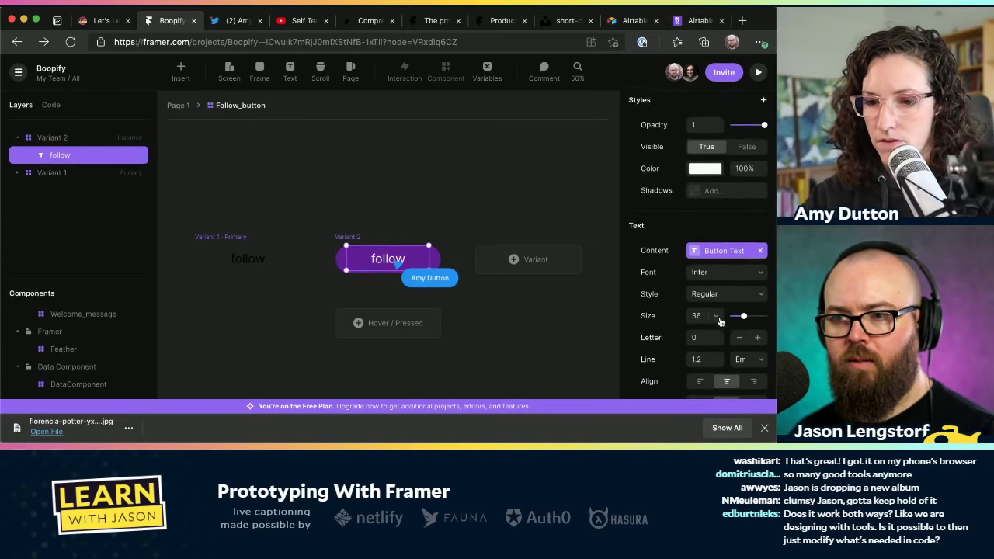
scroll(720, 321, down, 4)
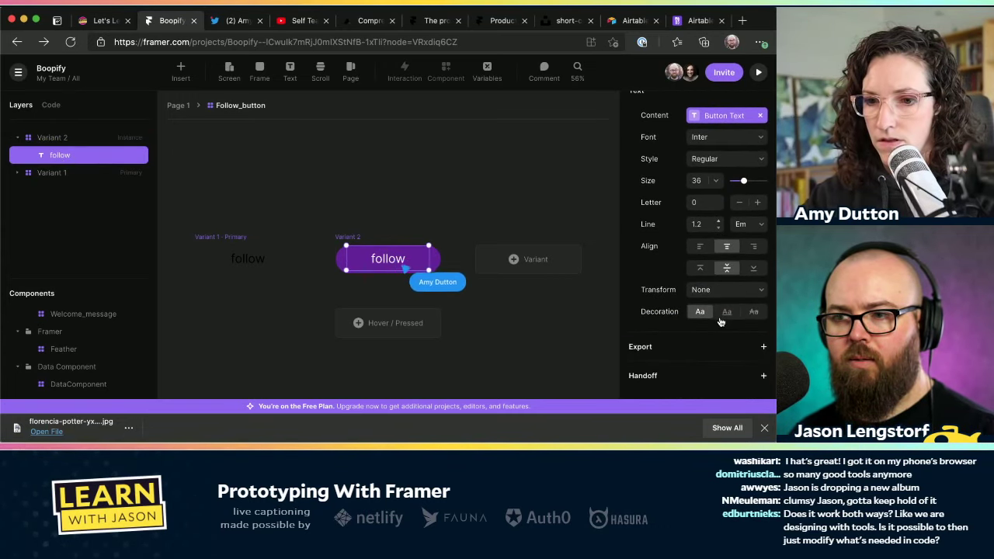
scroll(720, 321, up, 12)
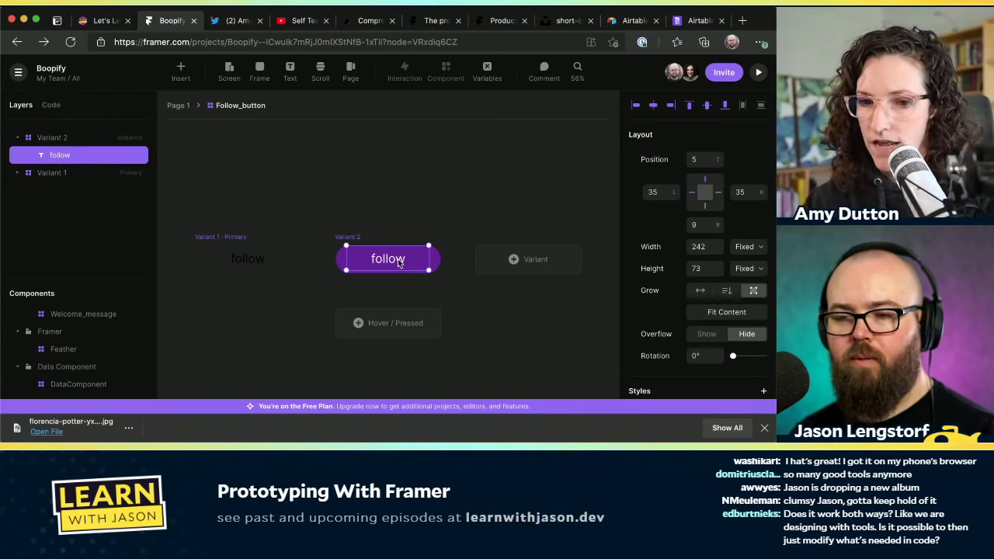
scroll(652, 268, down, 10)
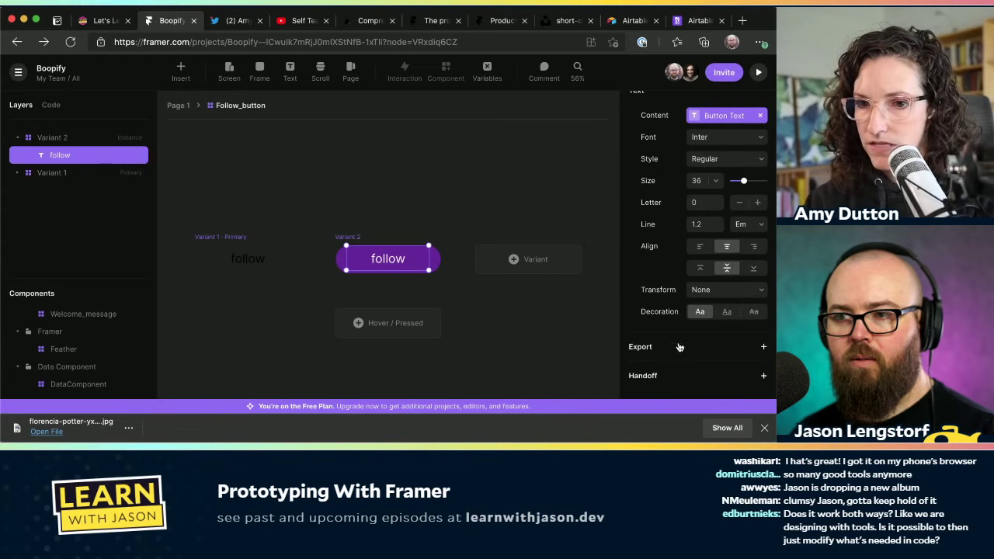
scroll(731, 194, up, 1)
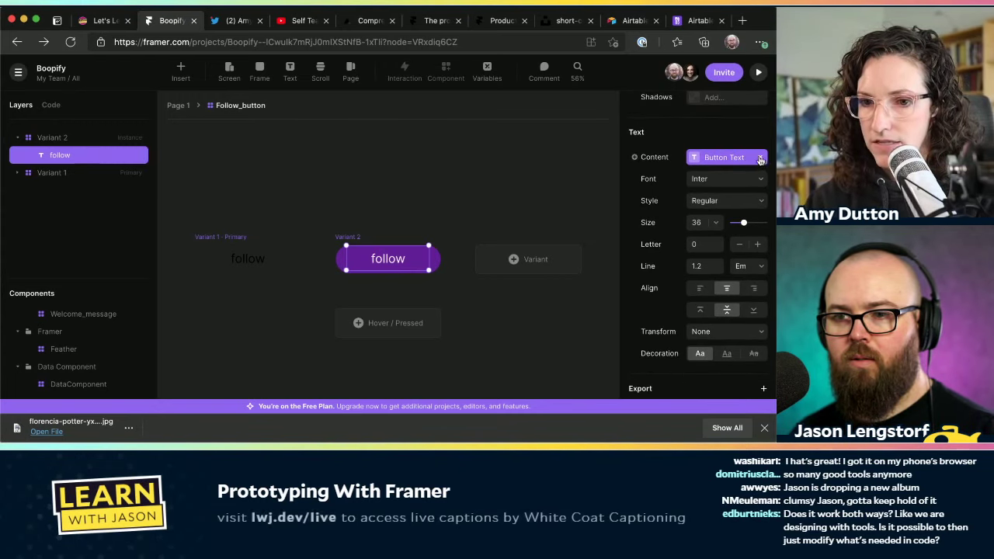
click(760, 156)
click(736, 157)
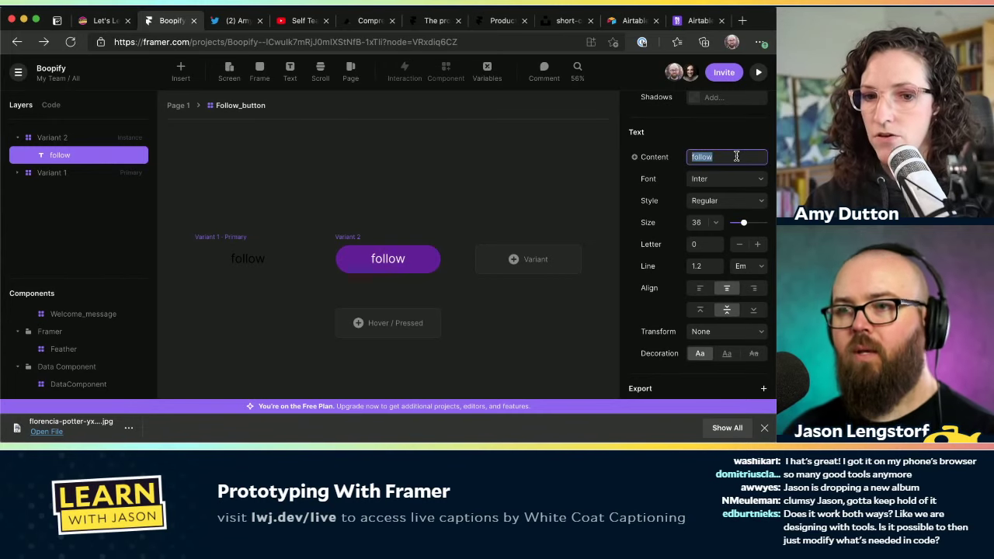
key(Right)
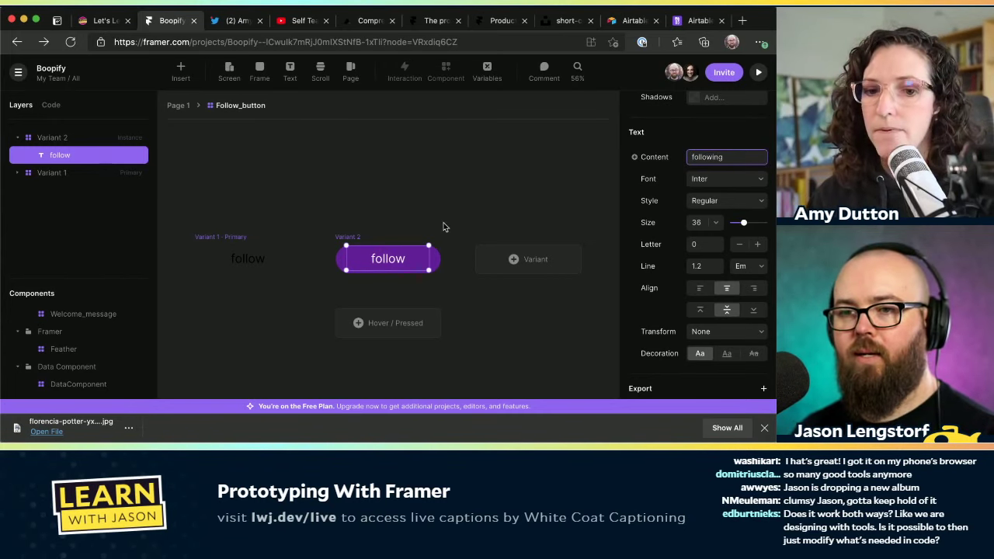
click(473, 197)
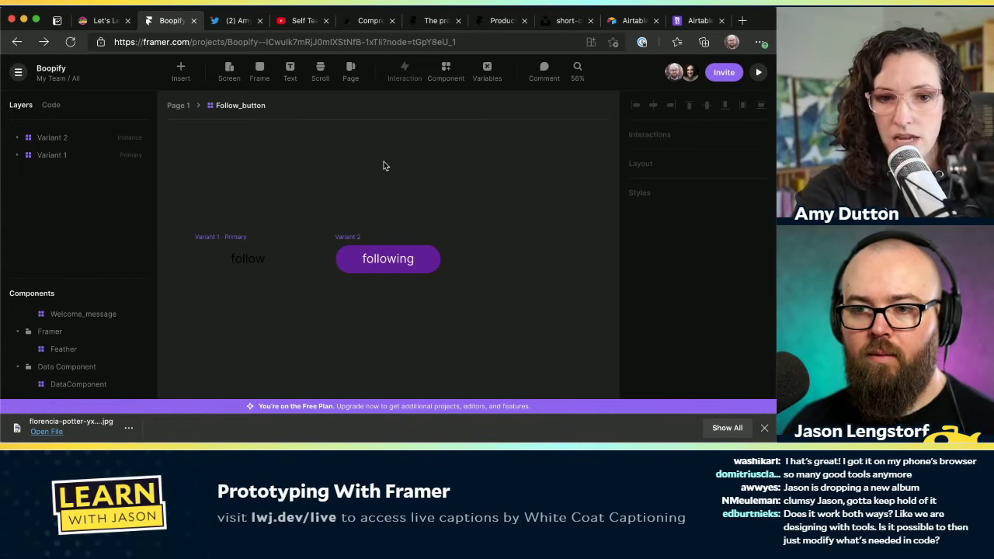
click(172, 107)
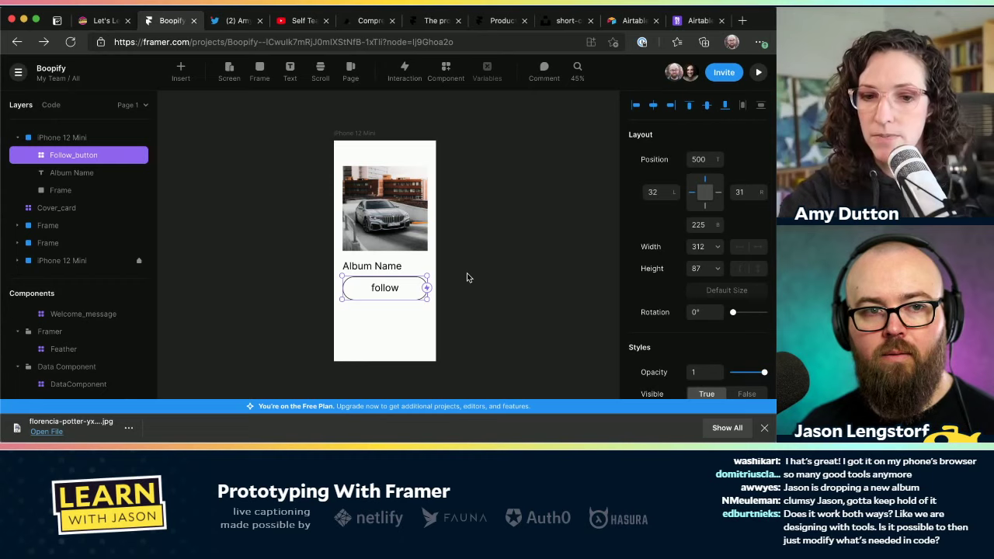
double_click(381, 291)
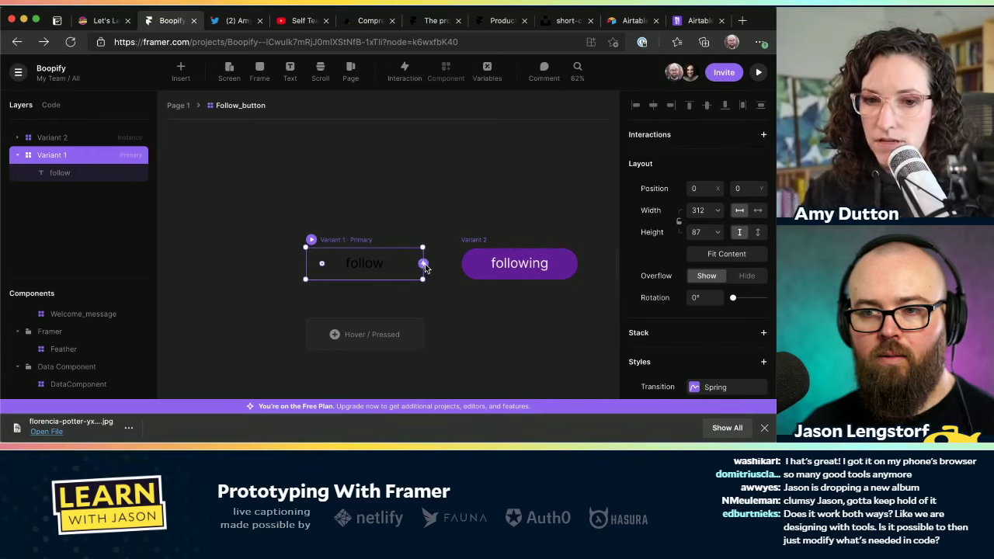
- Add a Tap interaction from the follow variant to the following variant
drag(463, 266, 468, 267)
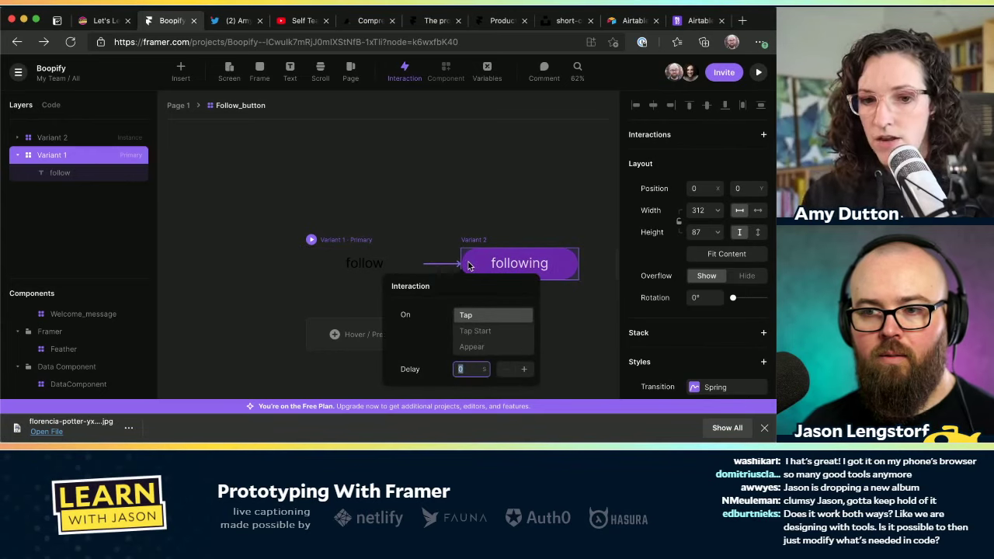
scroll(479, 334, down, 1)
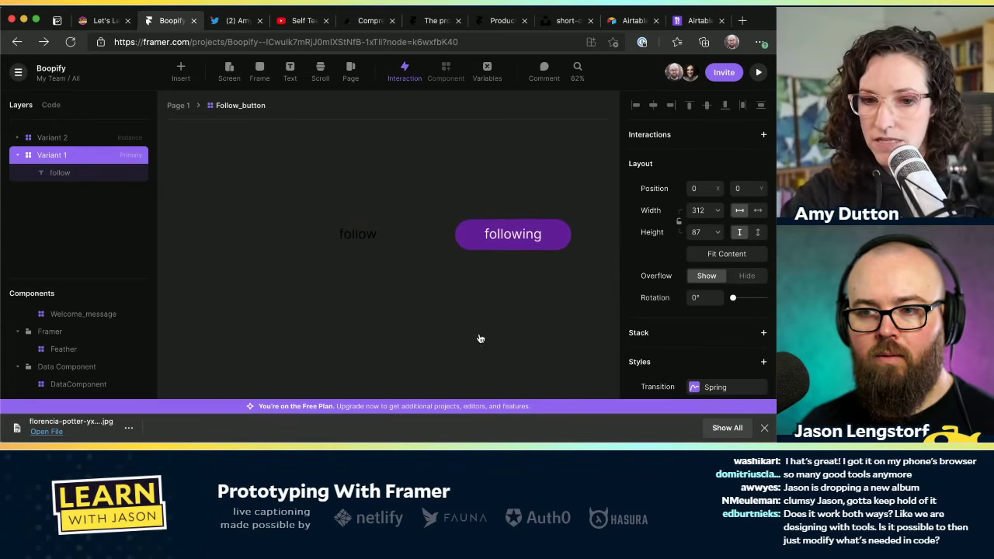
click(466, 291)
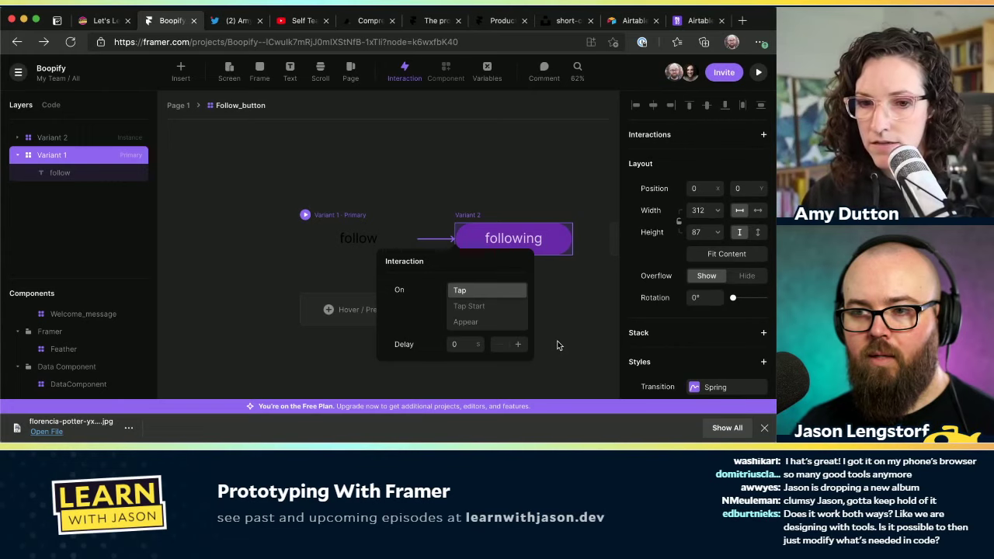
key(Escape)
- Link tapping the following variant back to follow, then return to Page 1
click(570, 241)
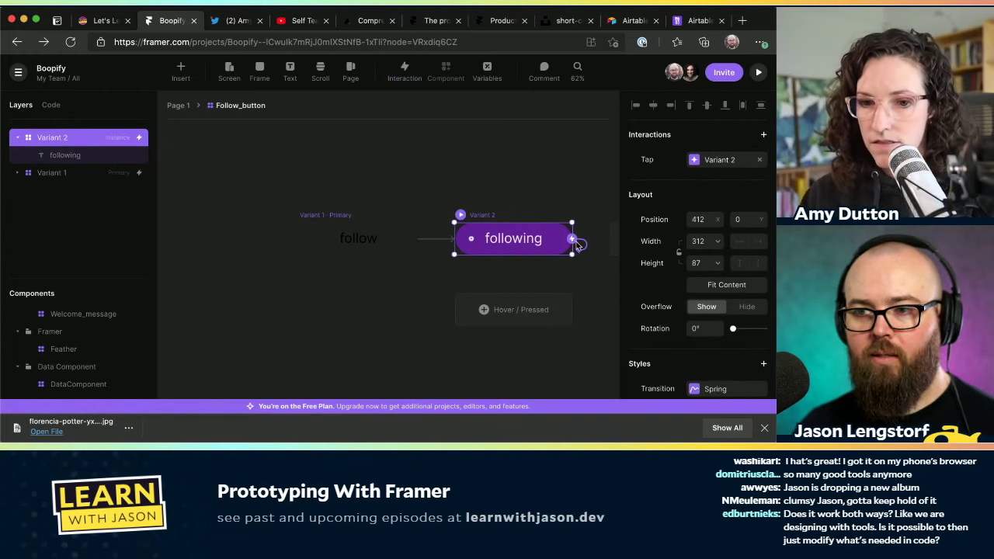
drag(573, 243, 397, 242)
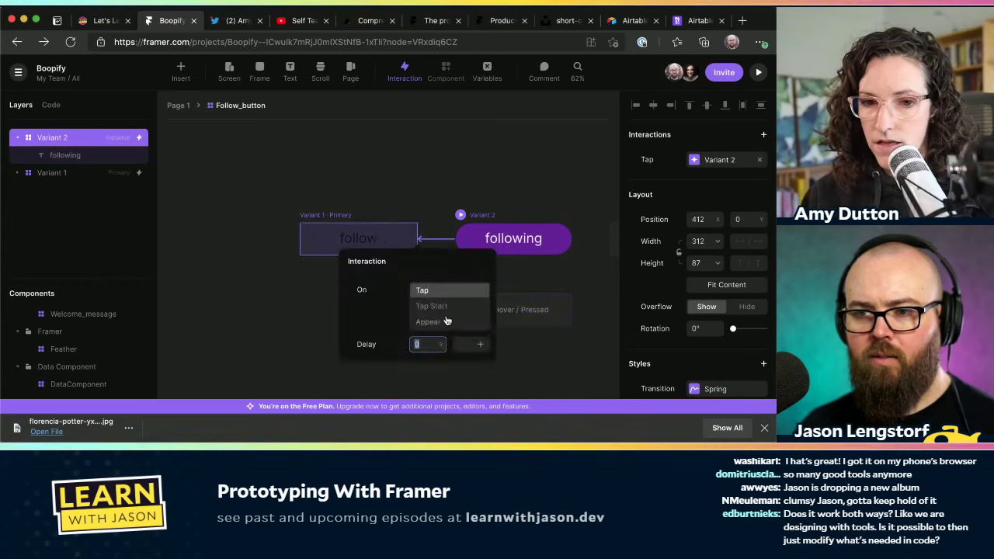
key(Escape)
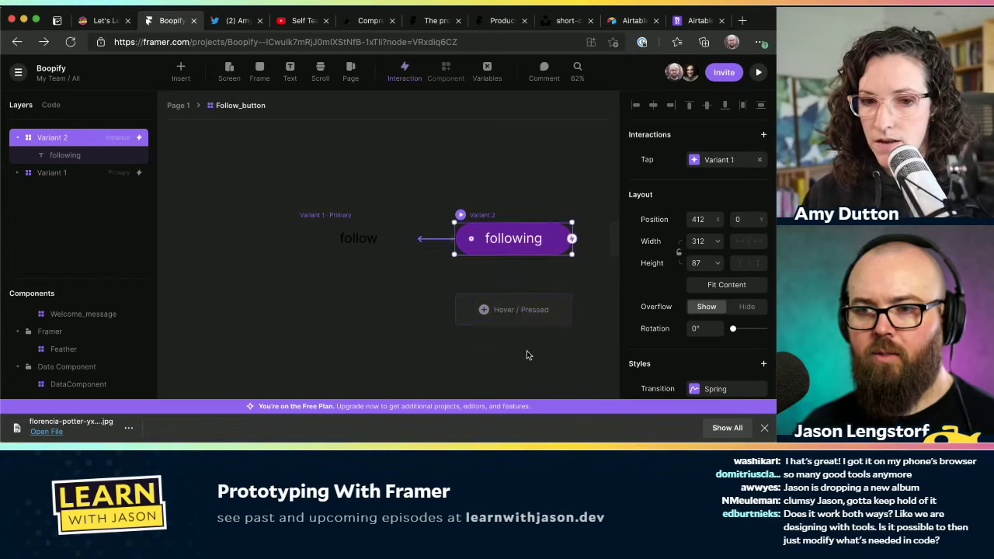
click(585, 278)
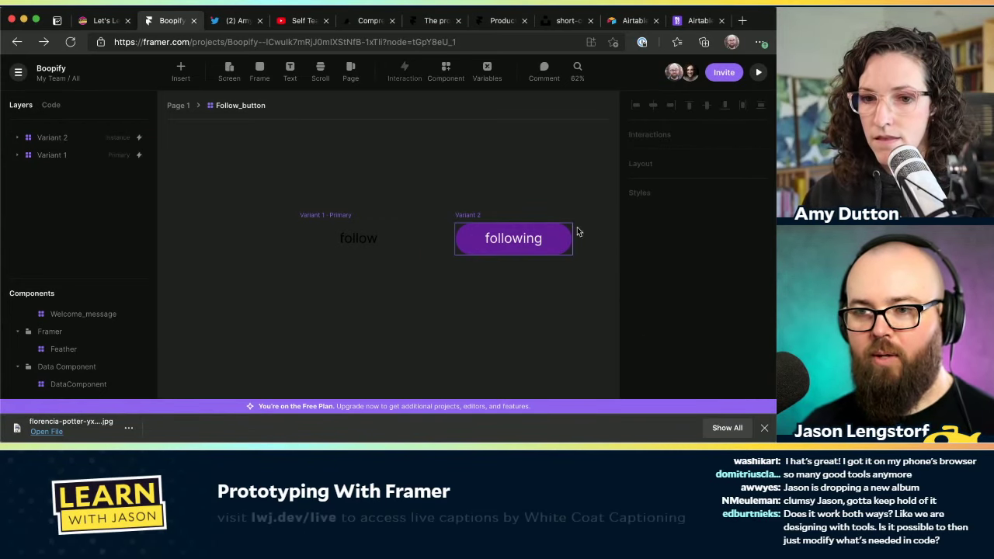
double_click(487, 238)
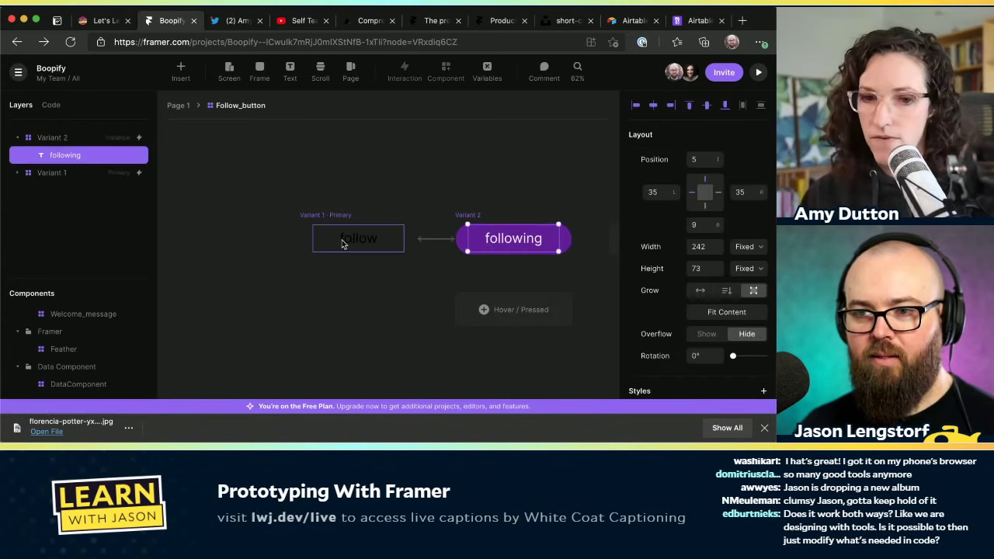
click(386, 279)
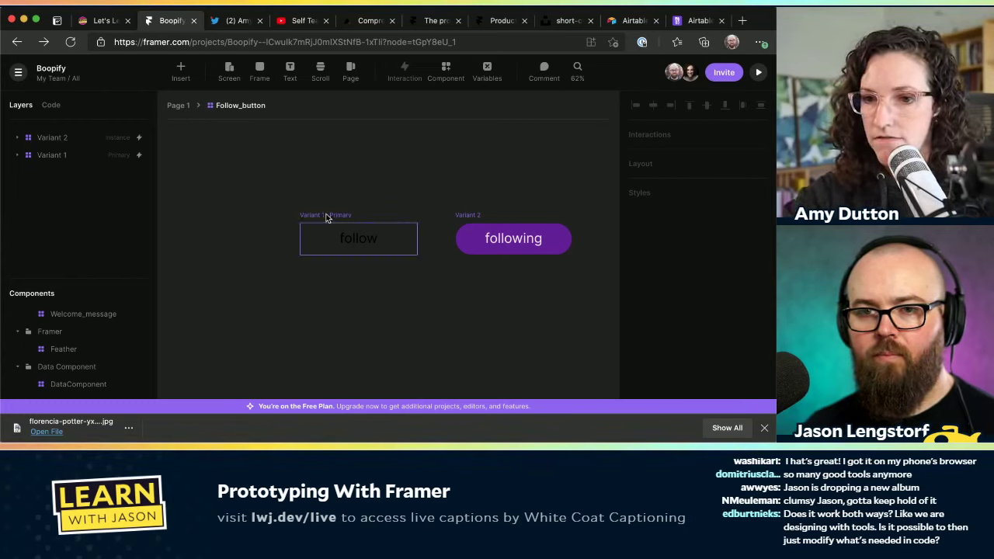
click(186, 111)
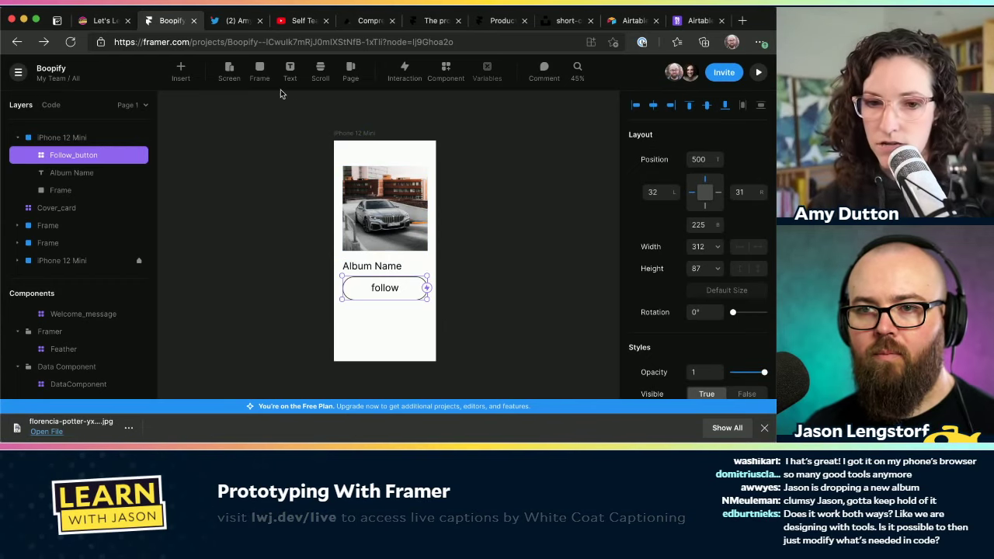
- Preview the iPhone 12 Mini album screen and tap follow to switch it to following
click(397, 76)
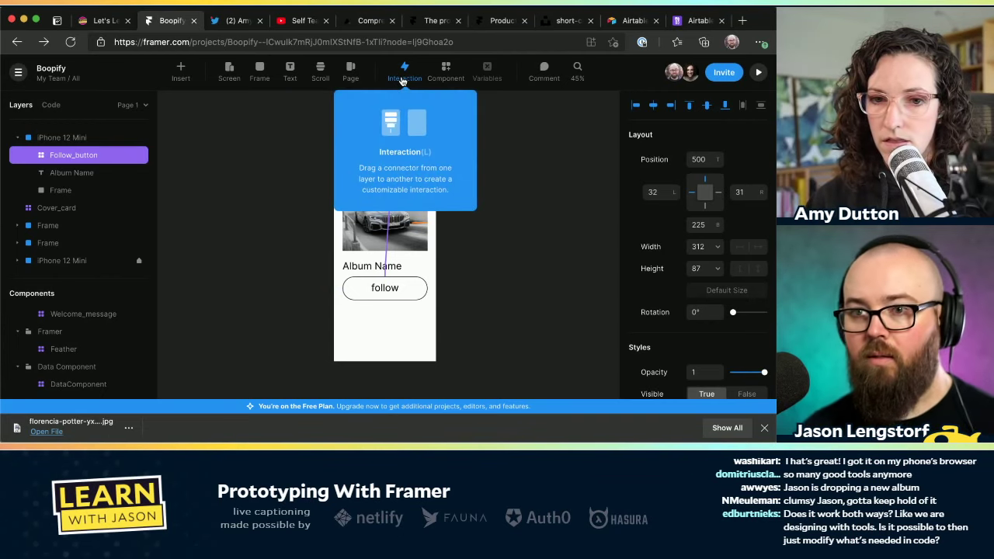
click(403, 77)
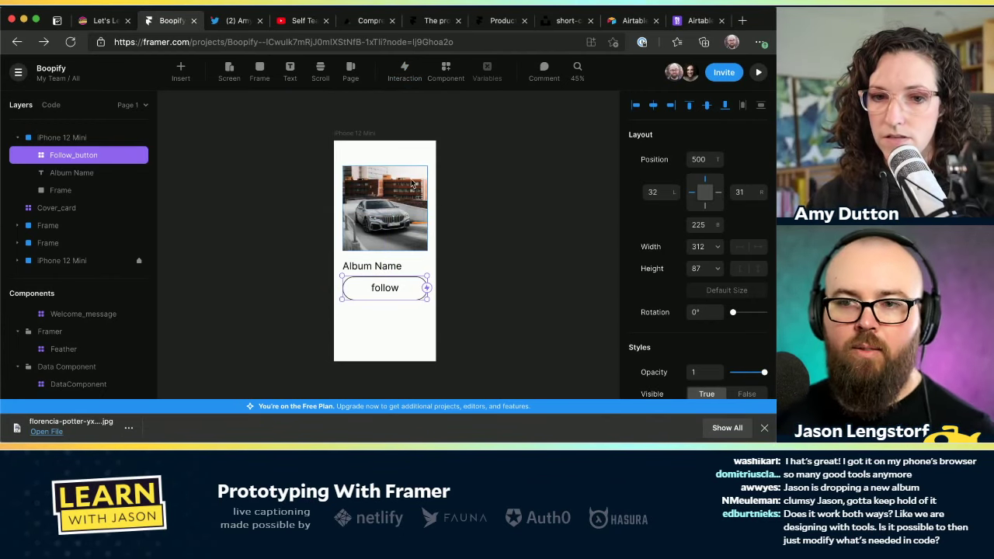
scroll(408, 141, down, 3)
scroll(409, 145, up, 1)
scroll(409, 145, up, 2)
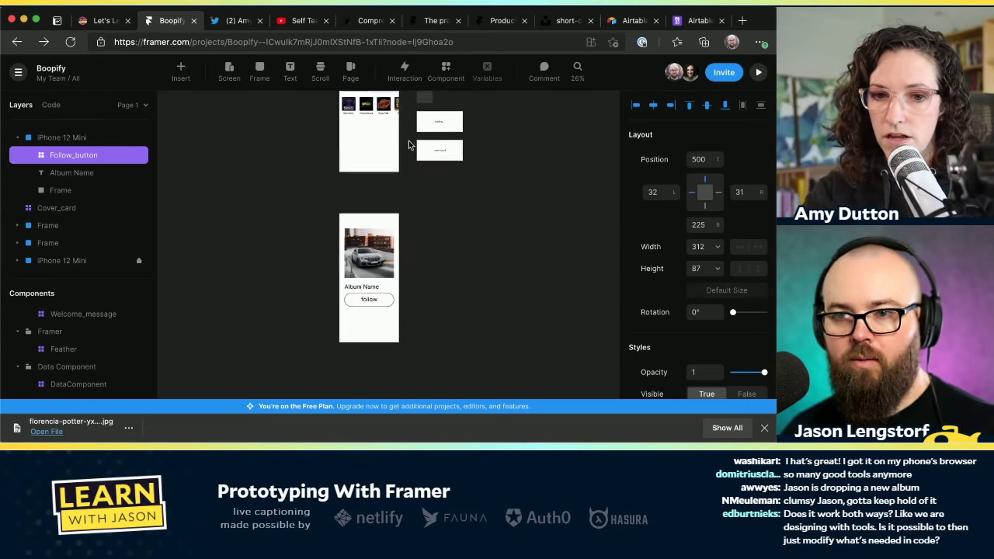
click(353, 221)
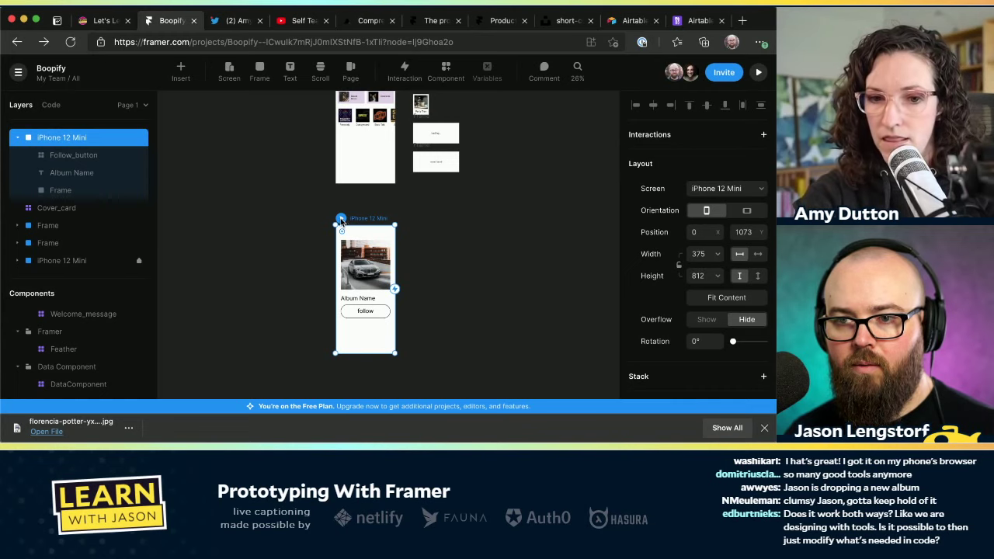
click(340, 219)
click(393, 302)
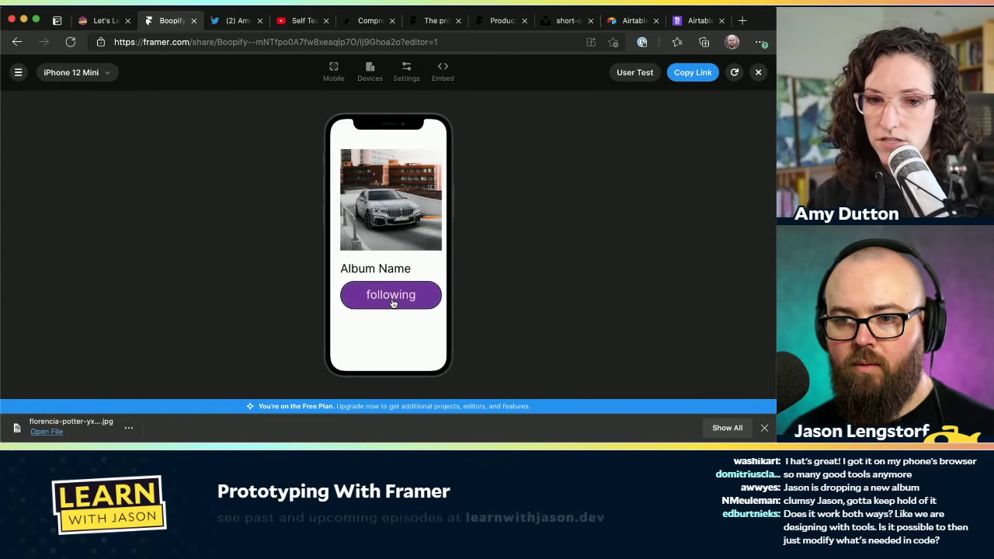
- Tap the button repeatedly to check it toggles follow/following, then close the preview
click(393, 303)
click(393, 303)
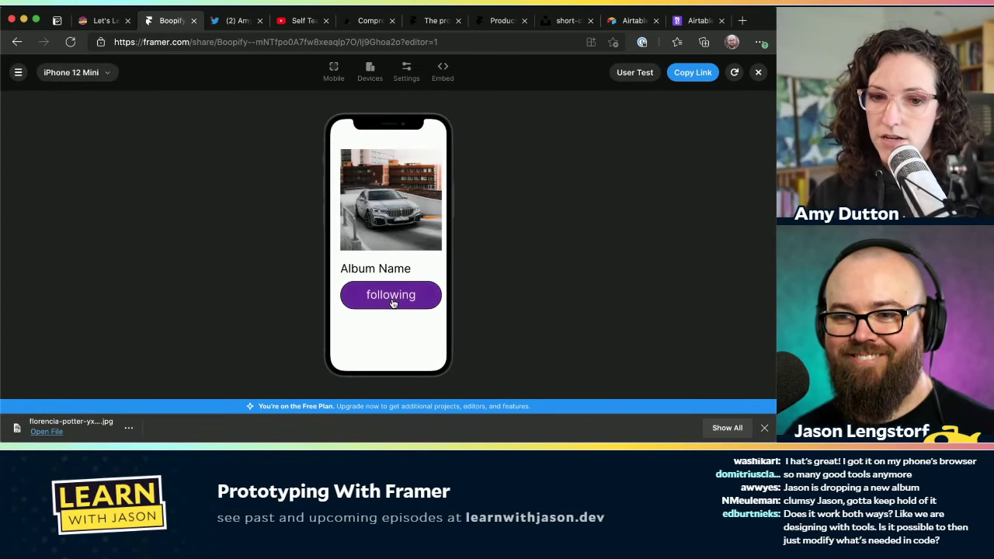
click(393, 303)
click(393, 303)
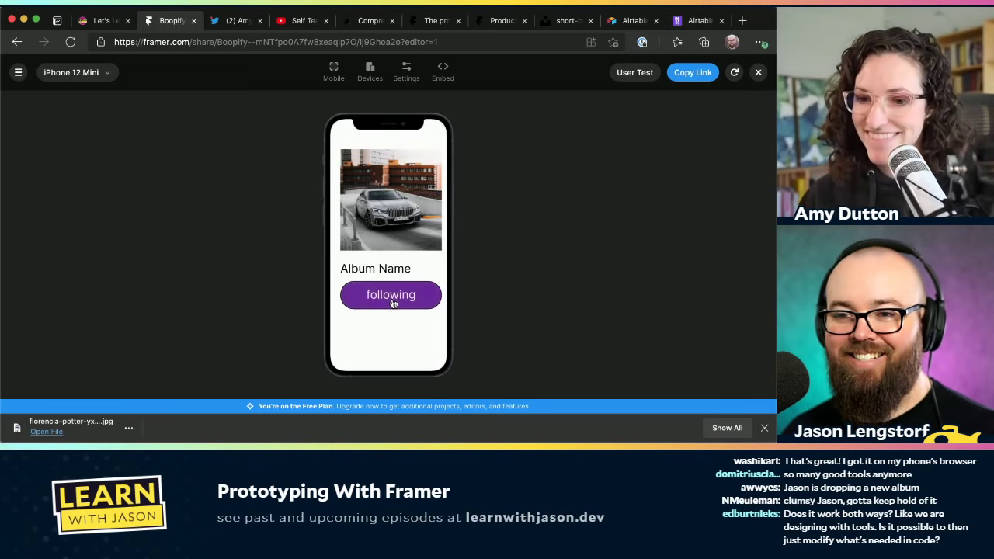
click(393, 303)
click(393, 303)
click(393, 303)
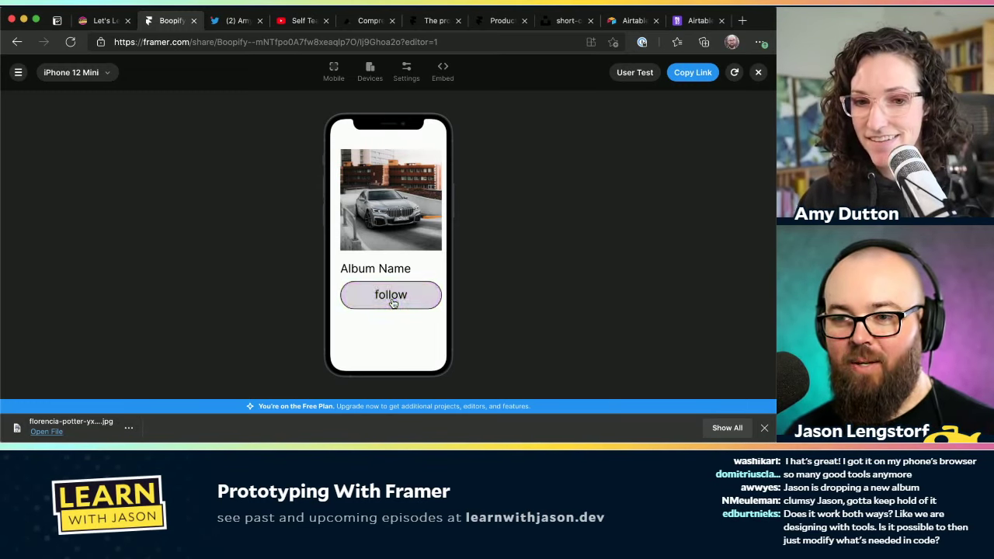
click(393, 303)
click(390, 295)
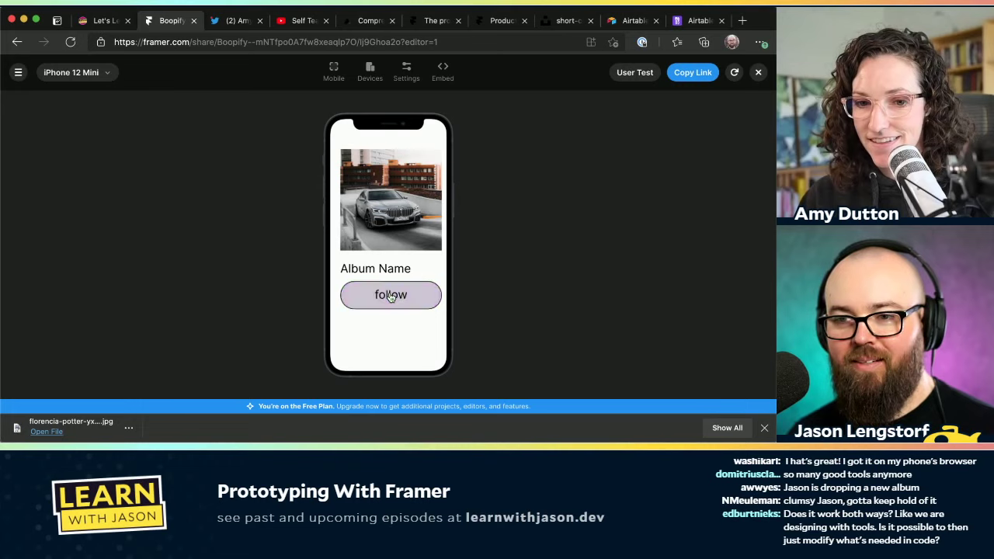
click(391, 297)
click(391, 297)
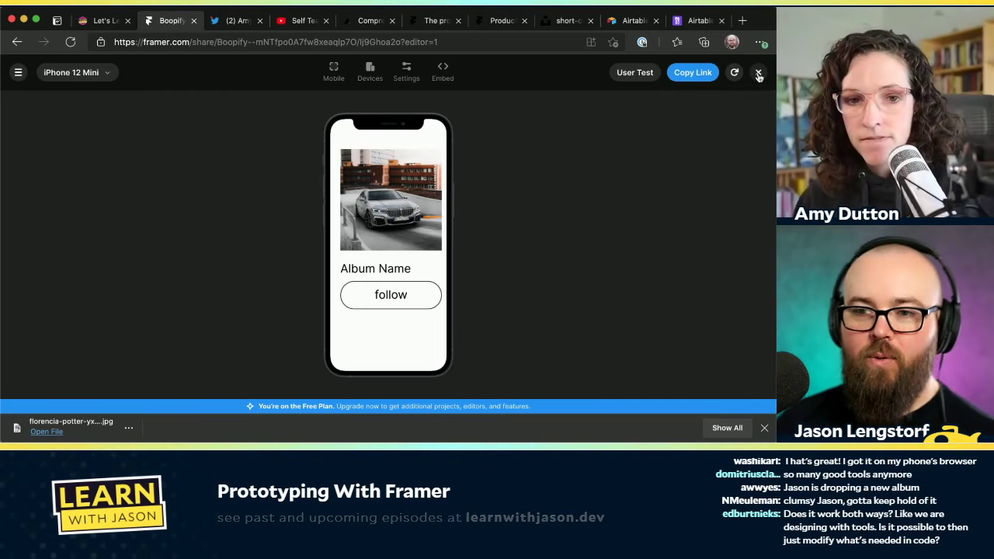
click(759, 74)
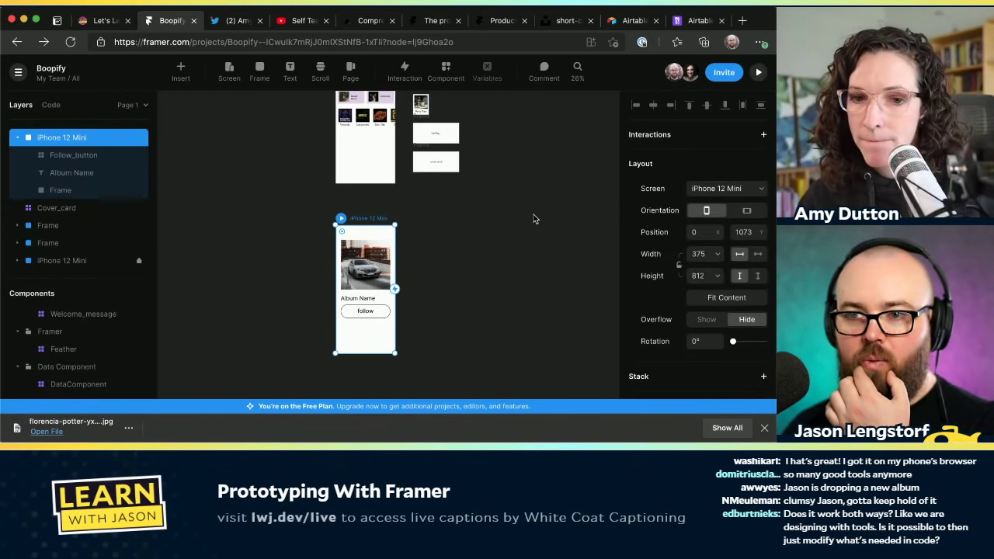
- Select the DataComponent album row on the Good Morning screen and start an interaction
scroll(499, 219, up, 2)
click(349, 146)
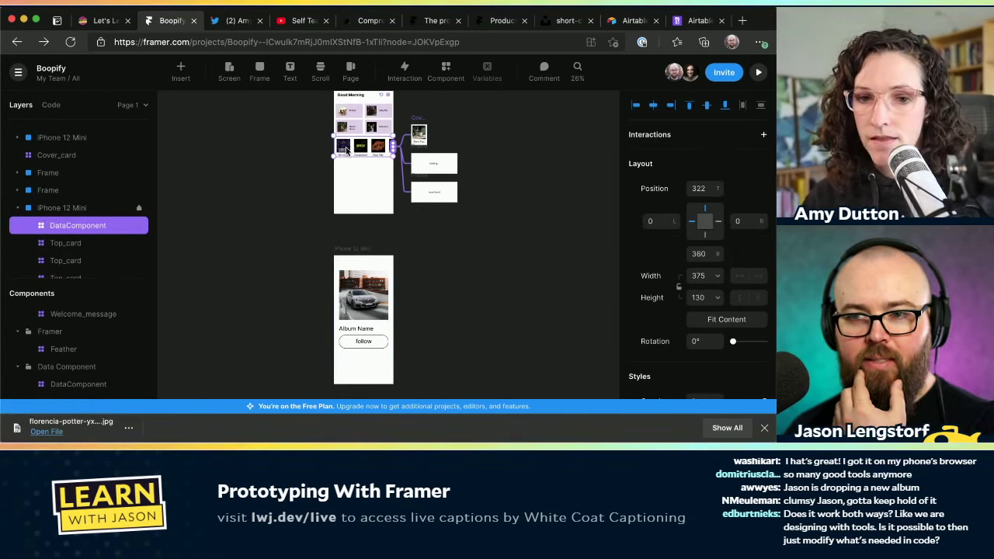
click(421, 135)
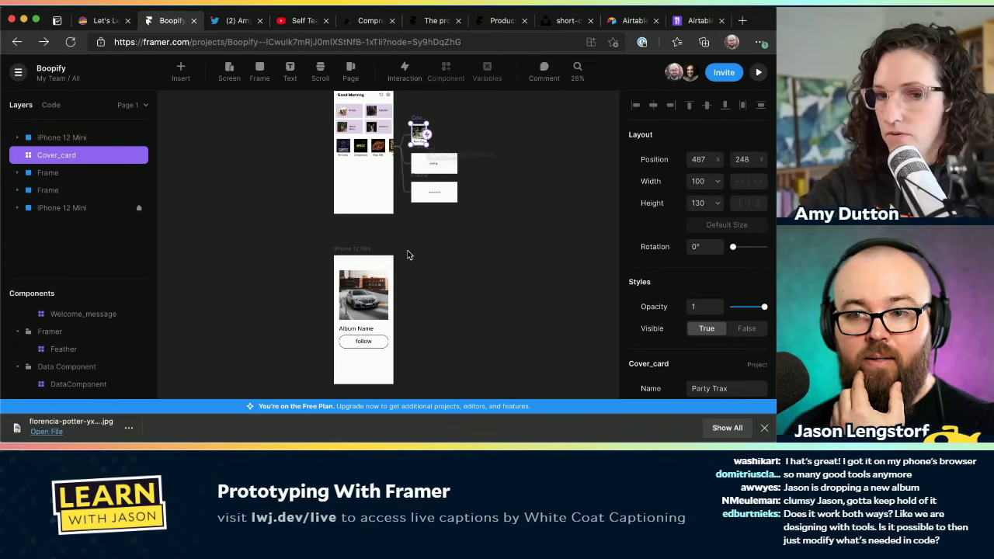
click(384, 148)
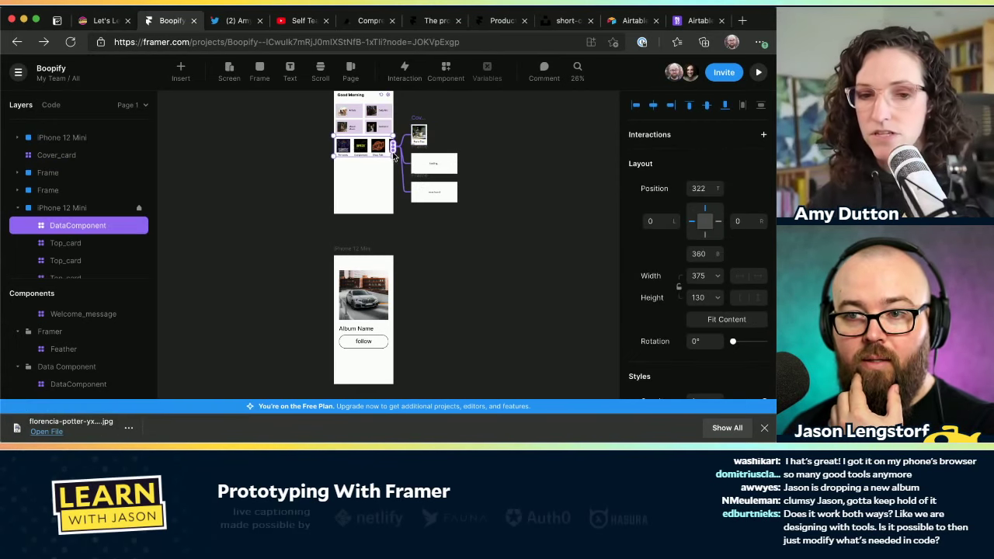
click(405, 70)
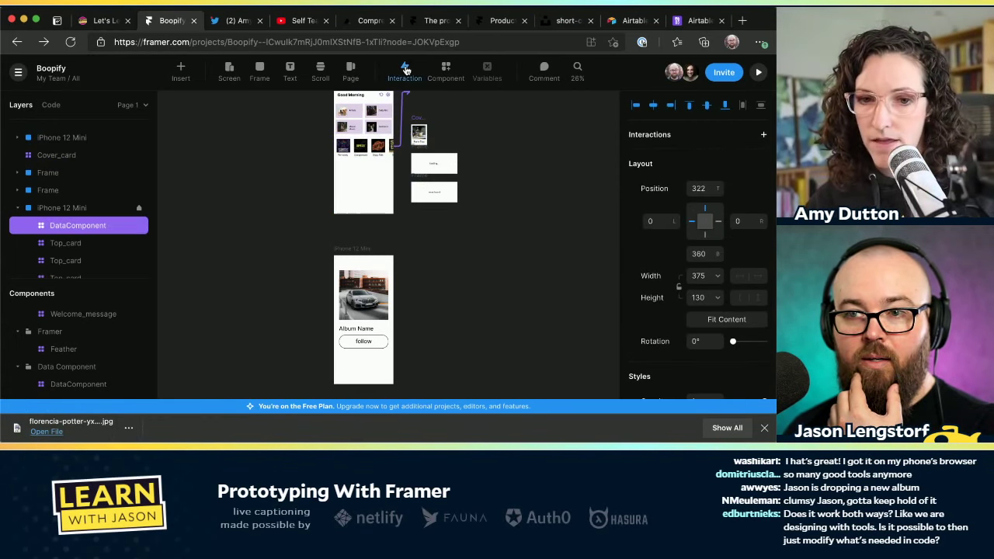
- Connect the DataComponent to the album screen on Item Tap with a Push animation
drag(404, 70, 364, 262)
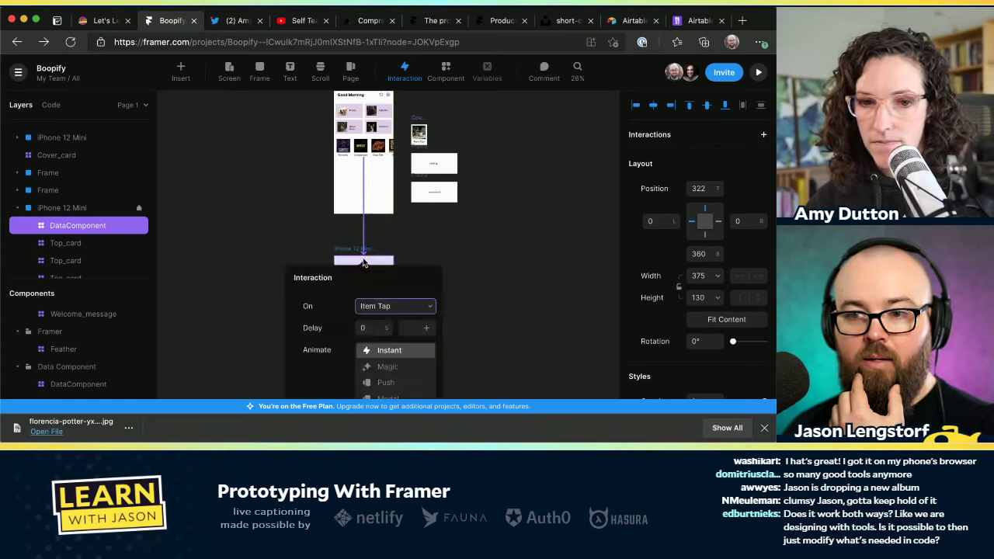
scroll(386, 287, down, 2)
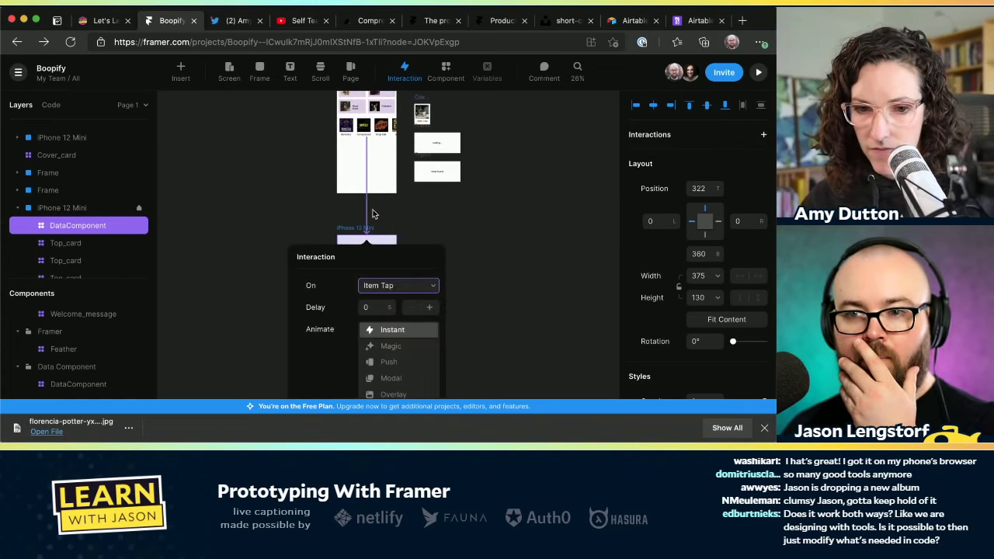
scroll(393, 339, down, 2)
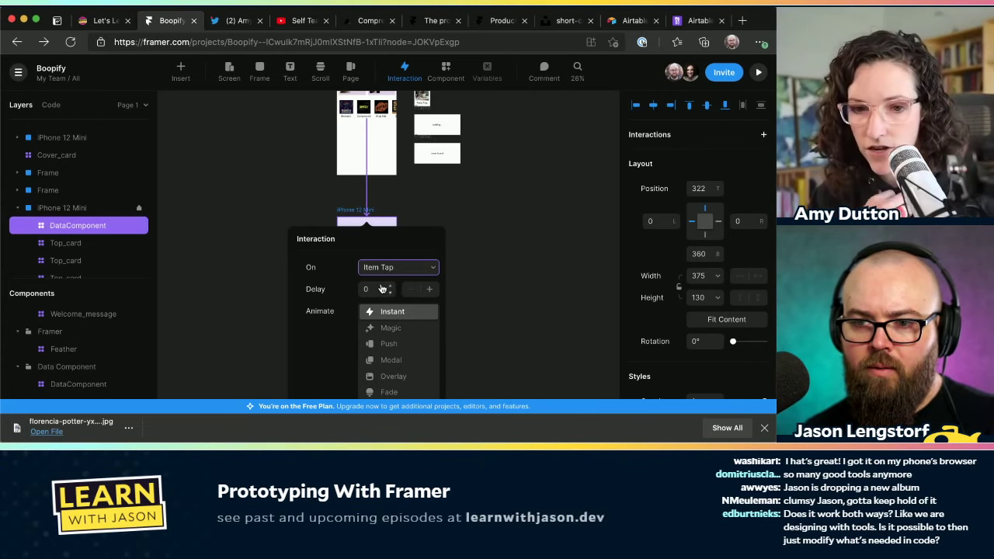
scroll(339, 306, down, 5)
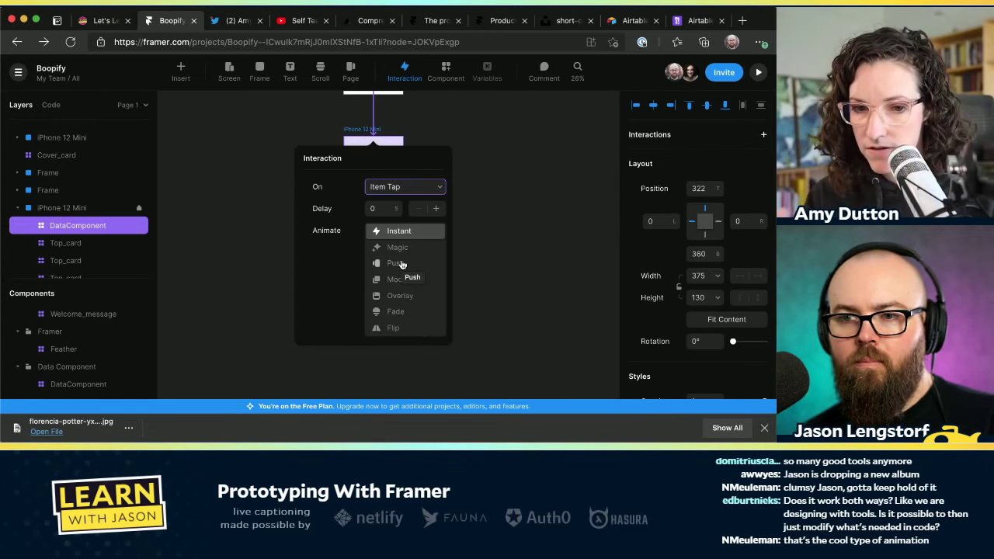
click(402, 264)
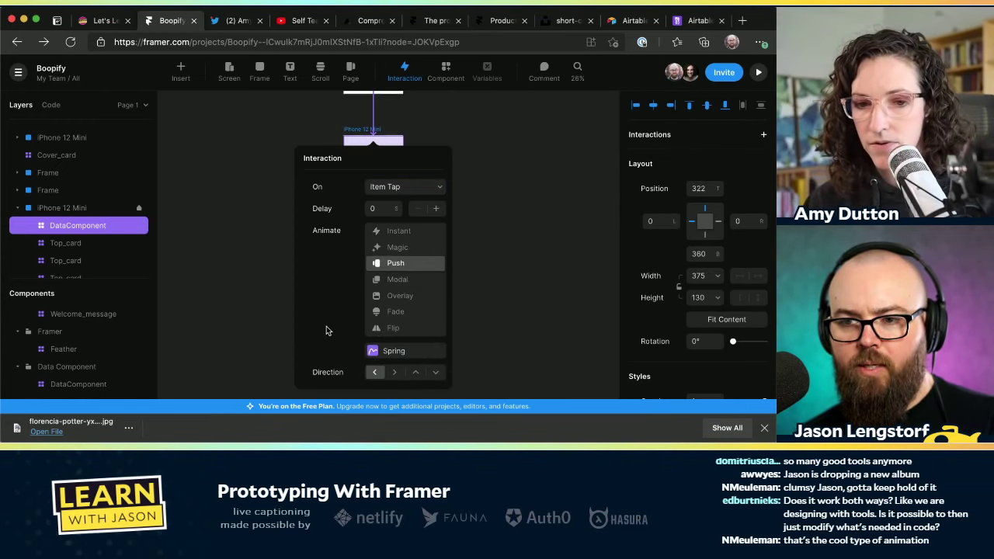
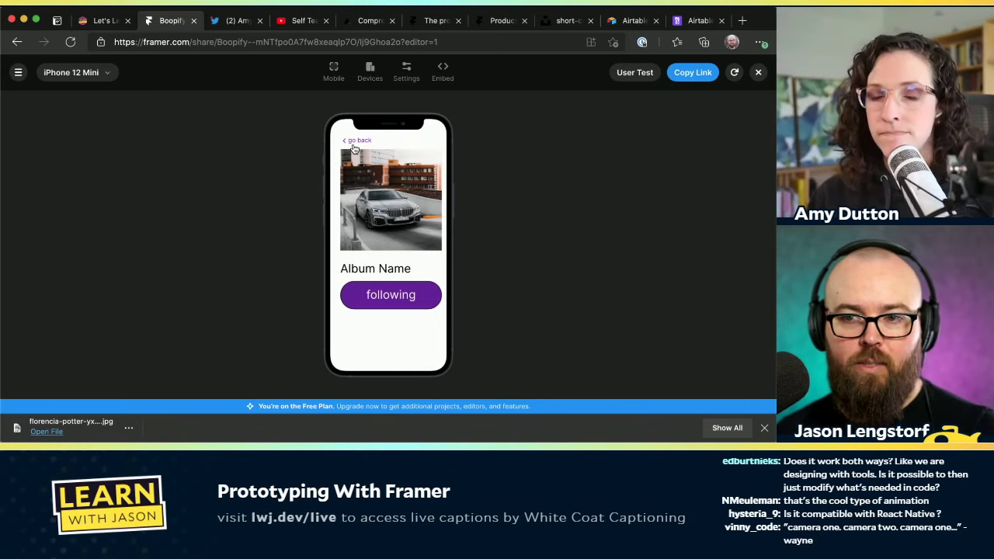
- Return from the album page to the Good Morning home screen, browse the podcast row, and close the preview
click(353, 145)
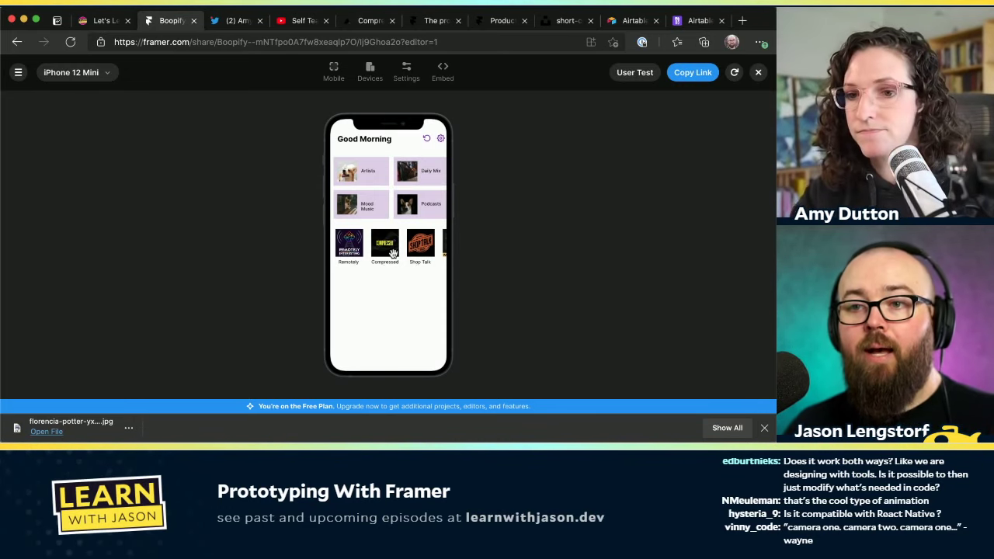
scroll(385, 249, right, 2)
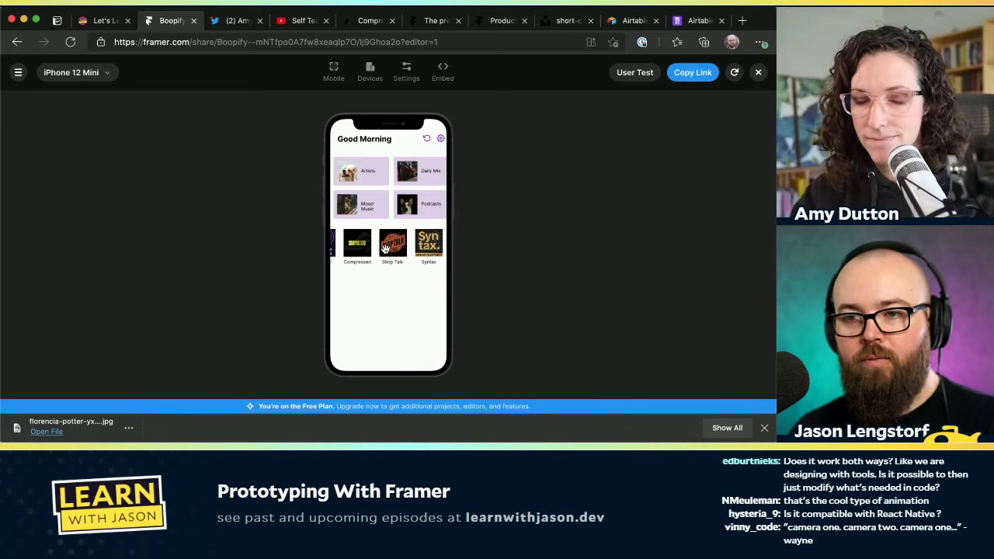
scroll(385, 249, left, 2)
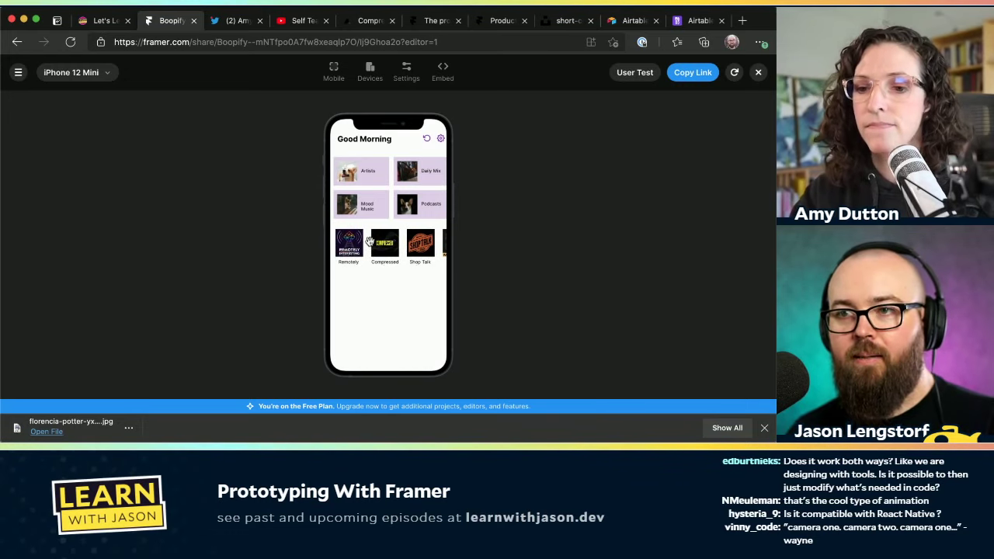
scroll(388, 259, right, 2)
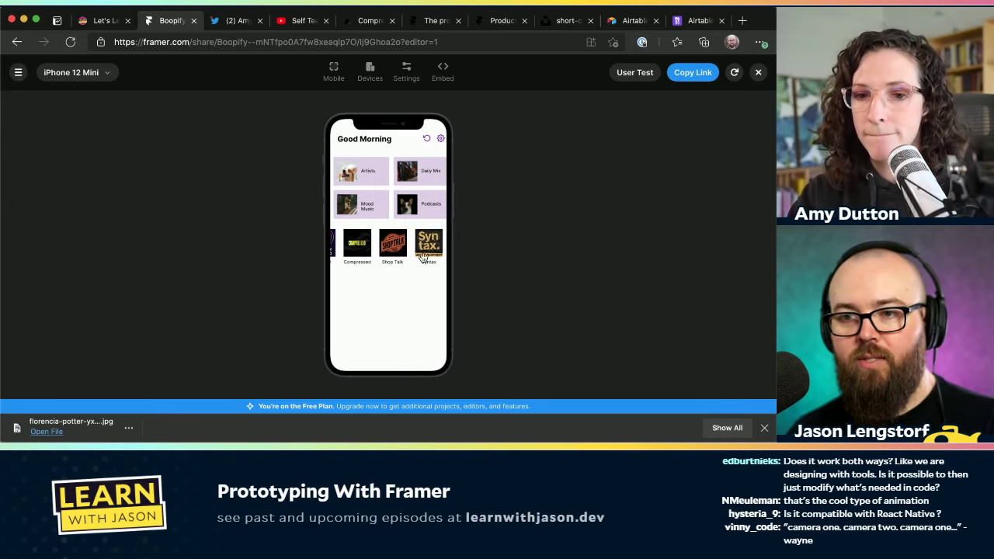
scroll(354, 264, left, 2)
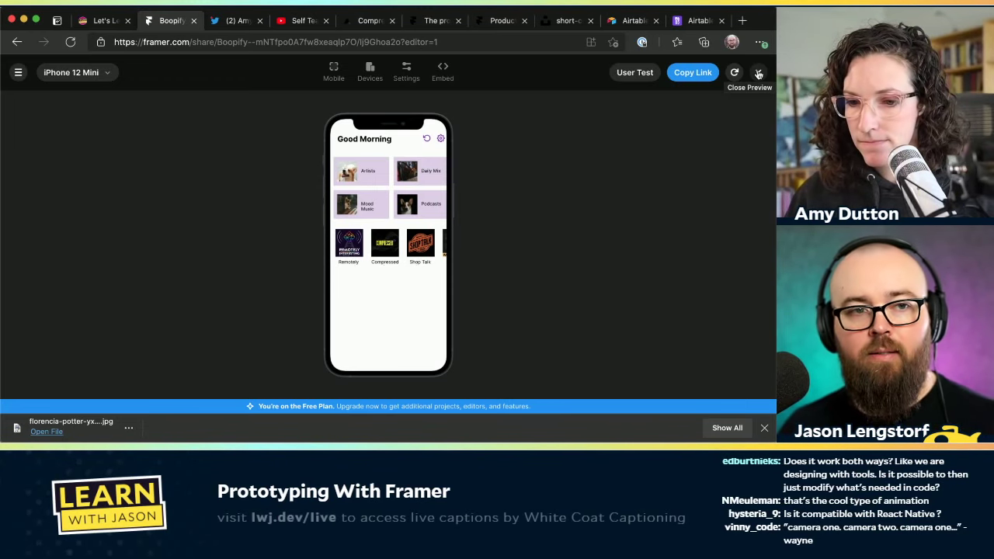
click(759, 74)
- Search Google for 'framer react native' in a new browser tab
click(23, 74)
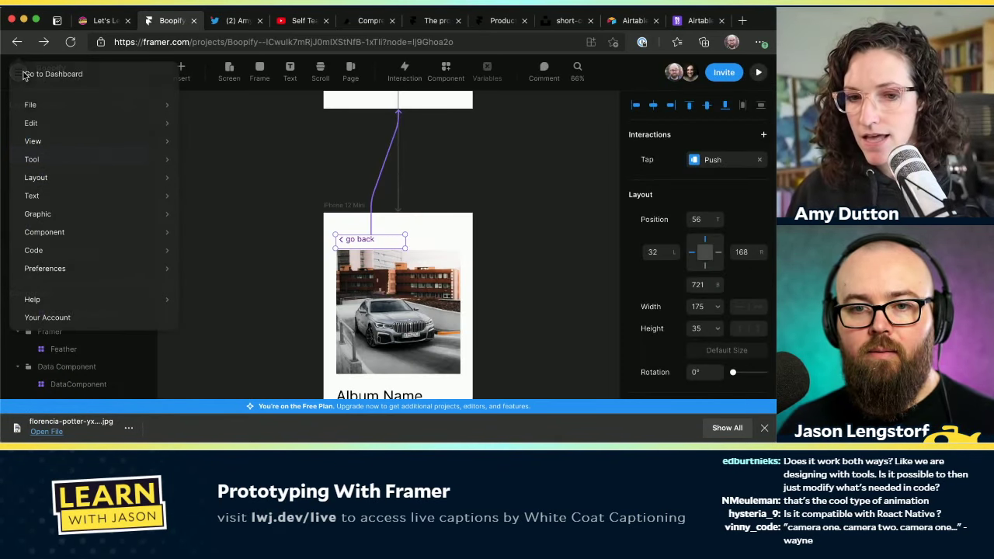
click(239, 163)
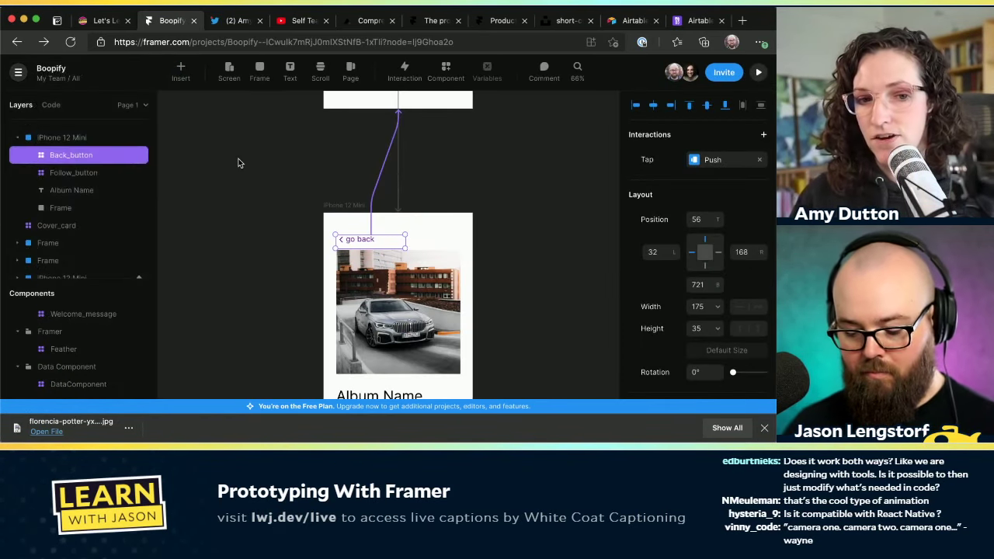
key(super+t)
text(fra)
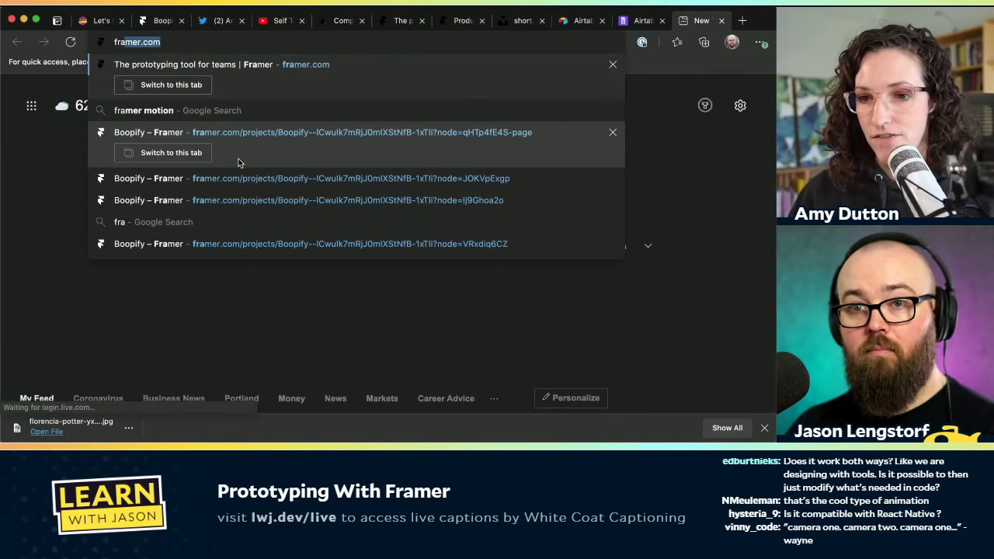
text(mer react native)
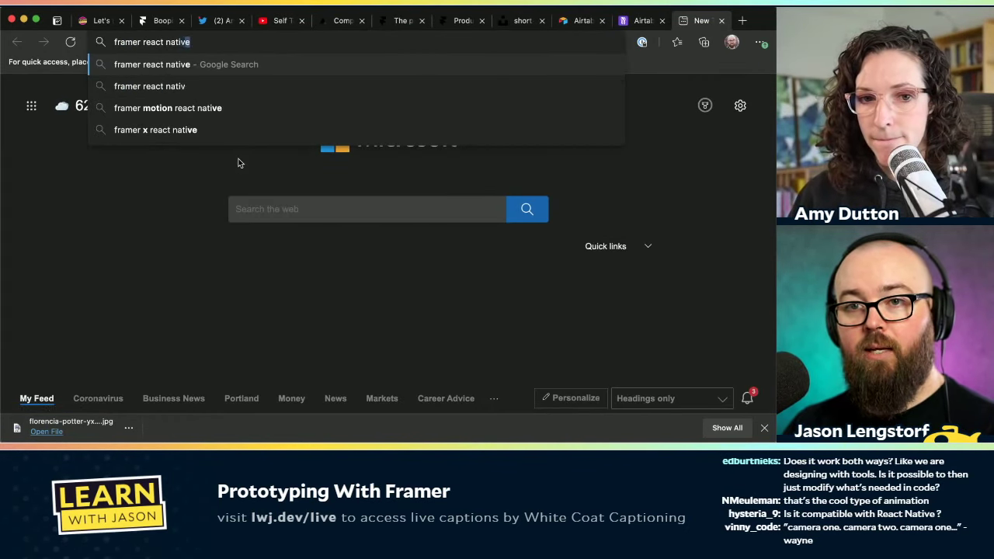
key(Return)
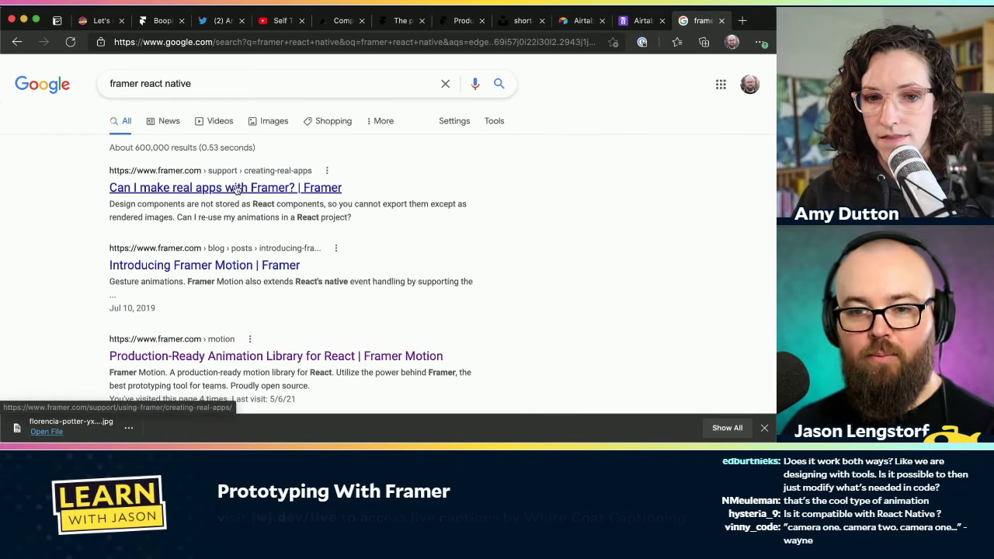
- Read Framer's support article on making real apps, then close its tab
click(237, 188)
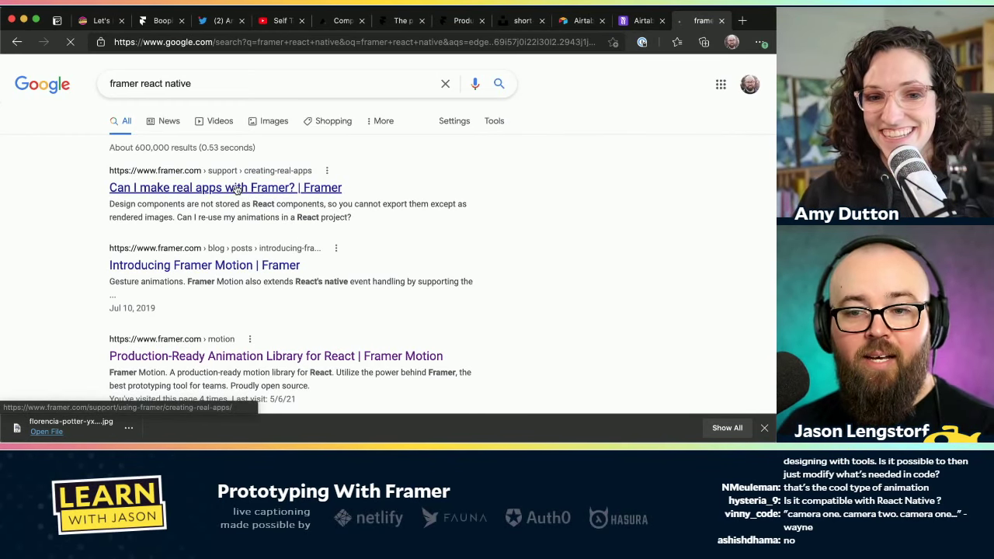
scroll(519, 340, down, 3)
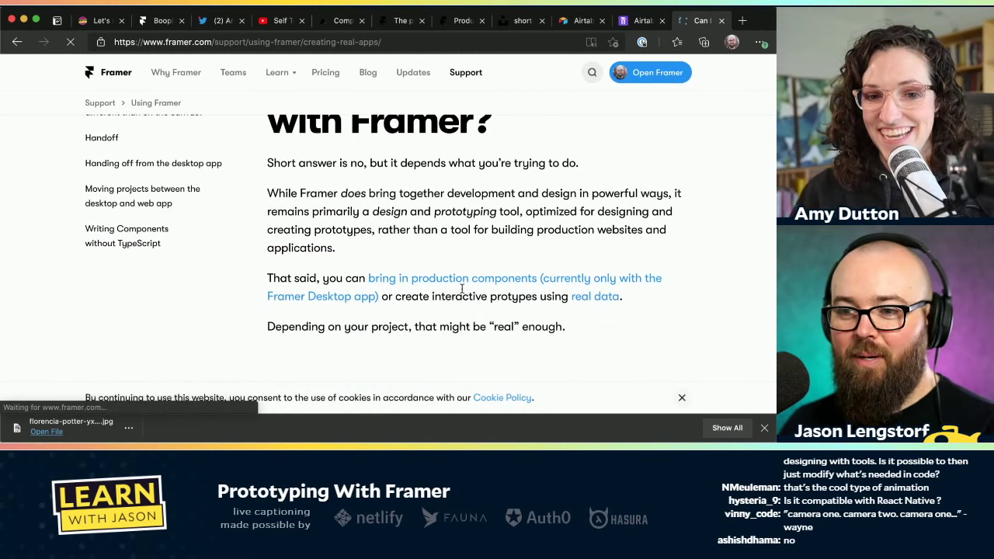
scroll(519, 340, down, 5)
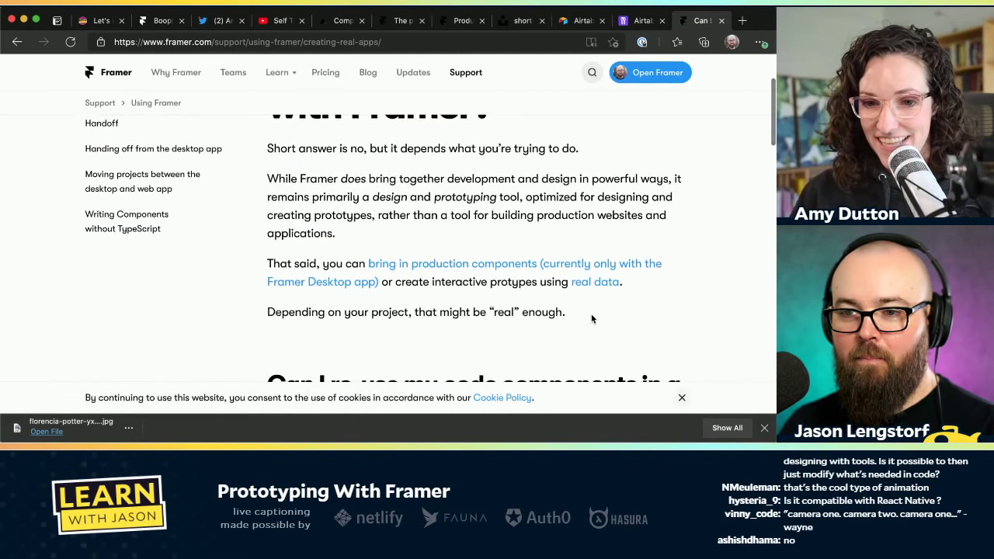
scroll(591, 316, down, 9)
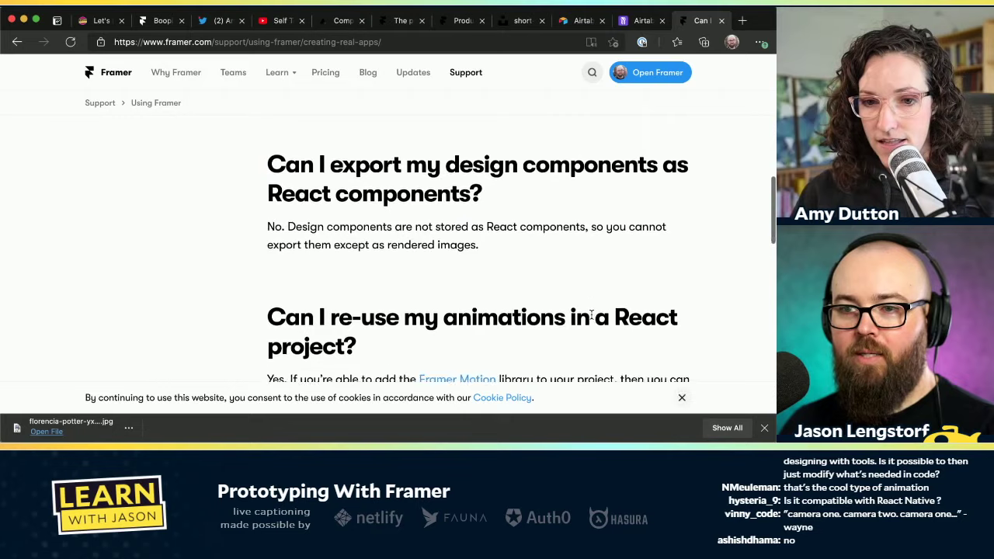
scroll(591, 315, down, 10)
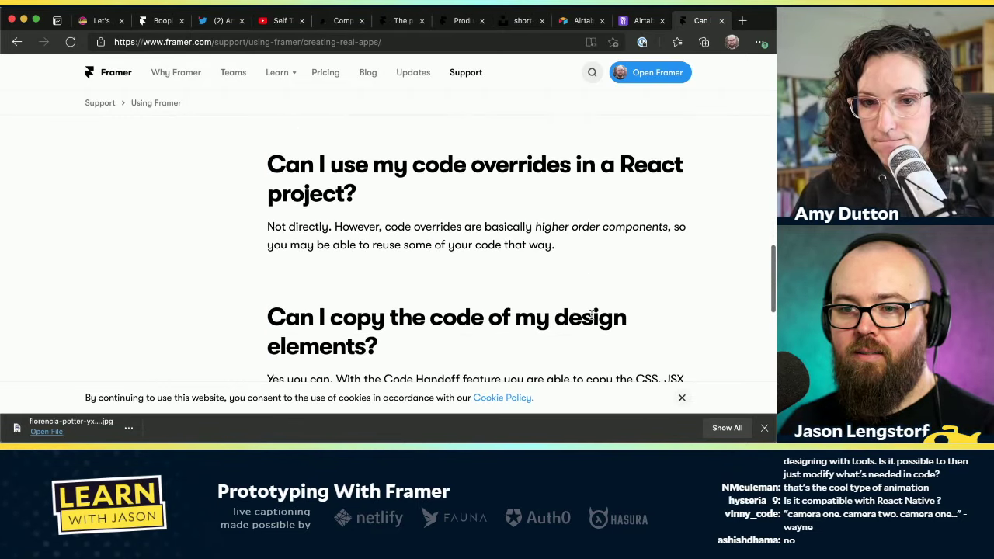
scroll(591, 314, up, 18)
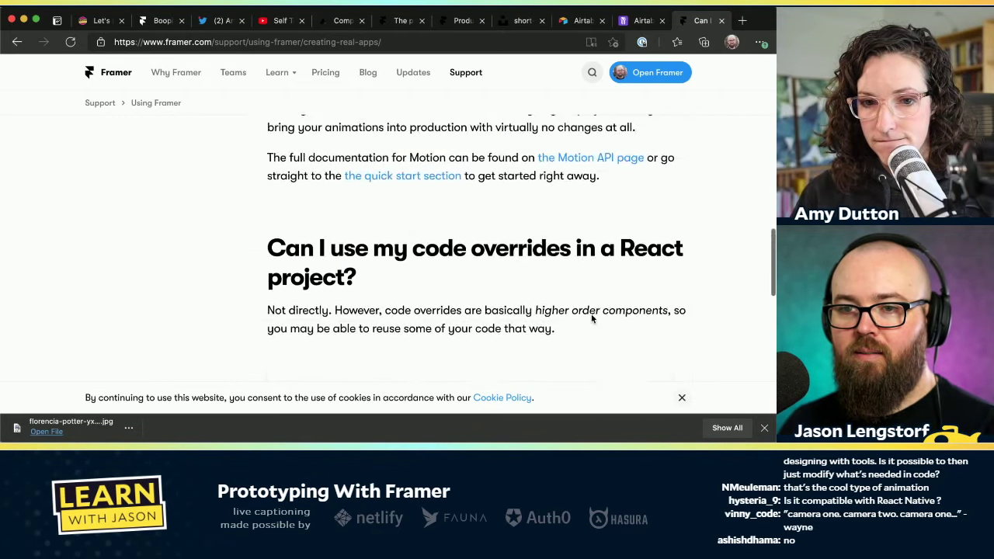
scroll(592, 317, up, 5)
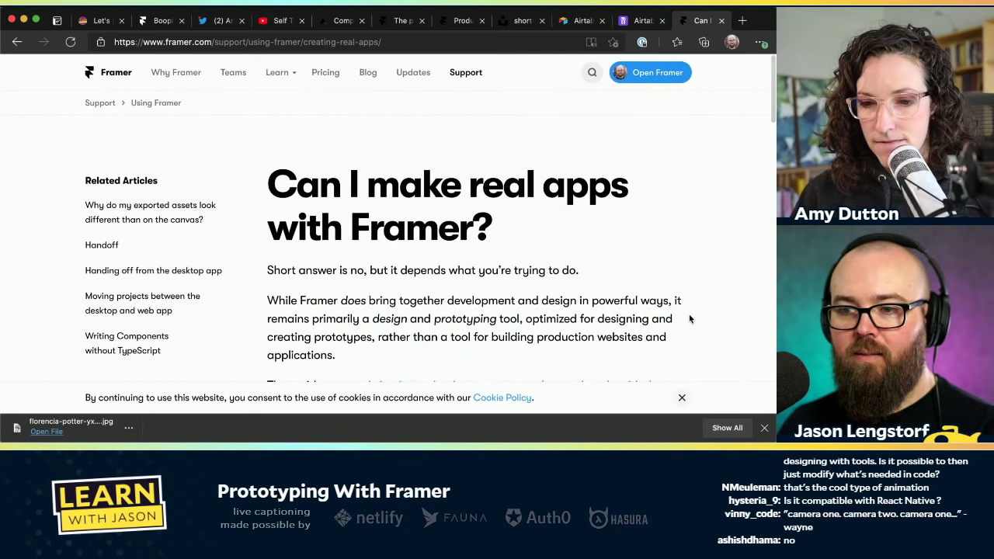
key(super+w)
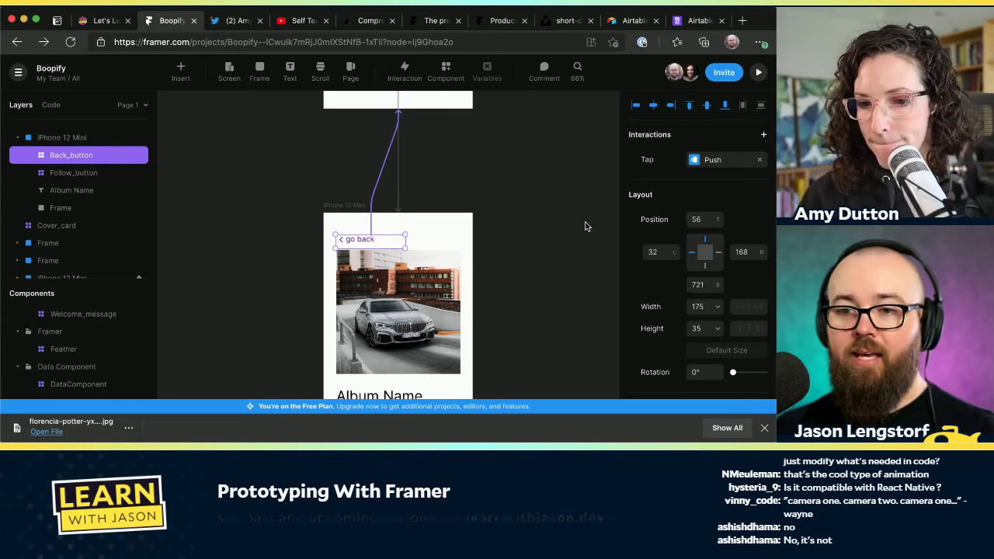
scroll(584, 221, up, 5)
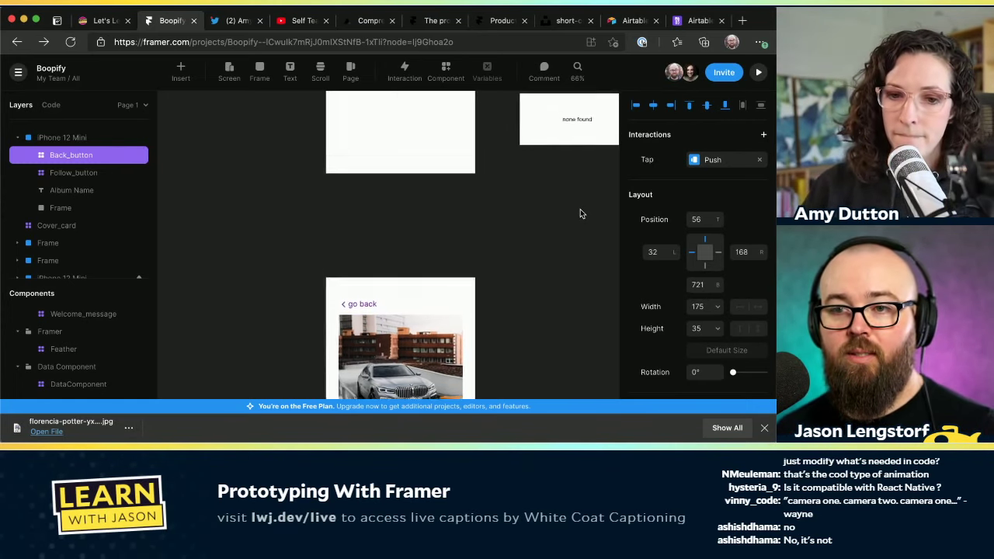
scroll(581, 208, down, 3)
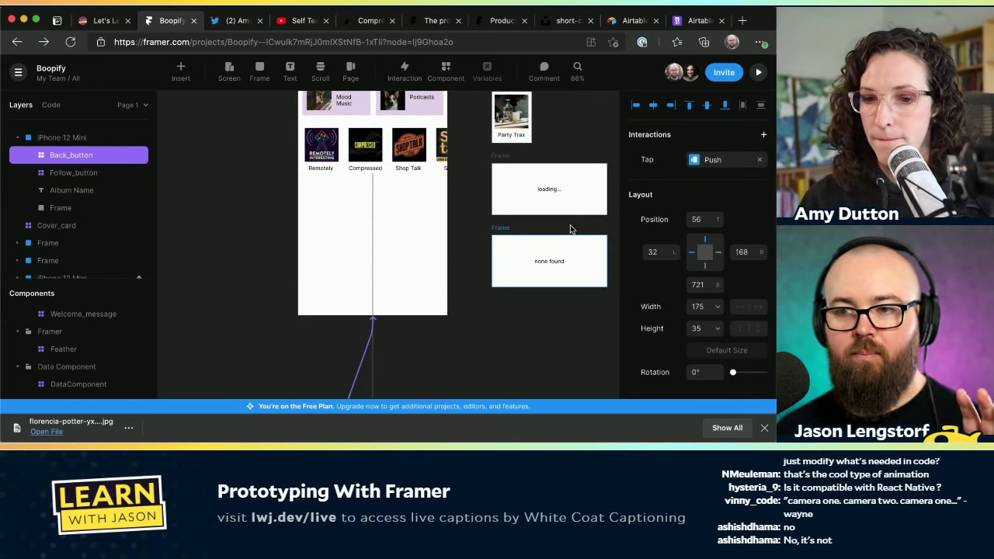
scroll(569, 225, left, 2)
scroll(569, 225, up, 2)
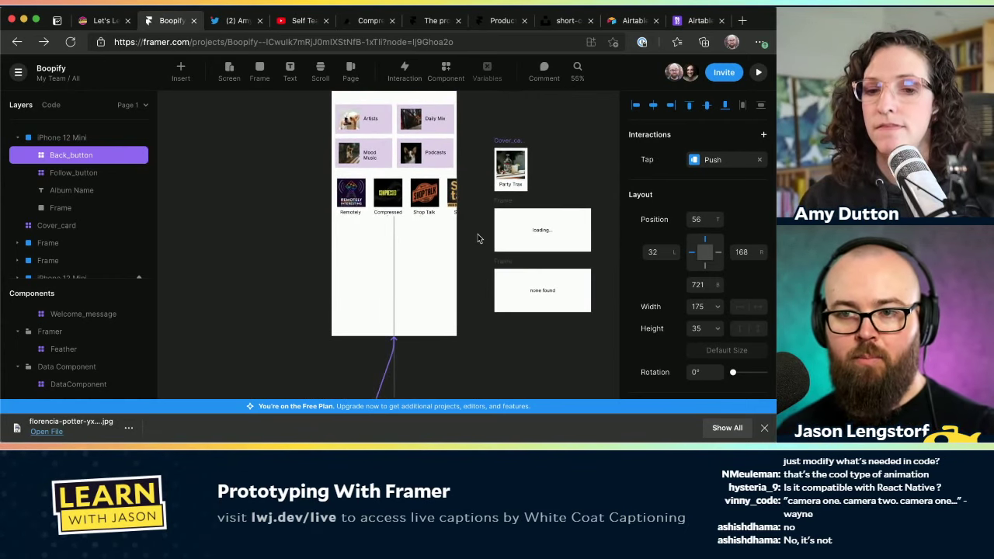
scroll(478, 287, down, 1)
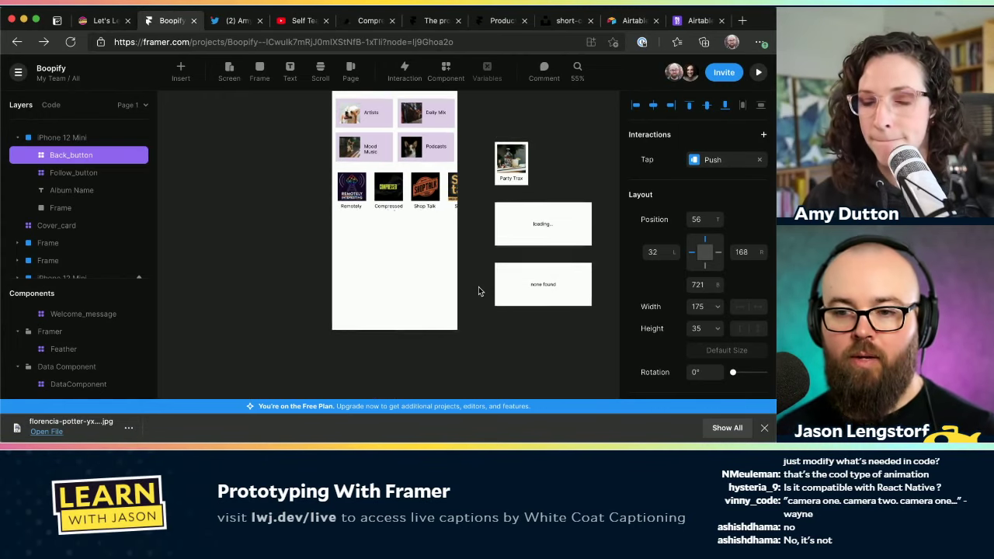
scroll(479, 291, down, 5)
scroll(477, 304, down, 2)
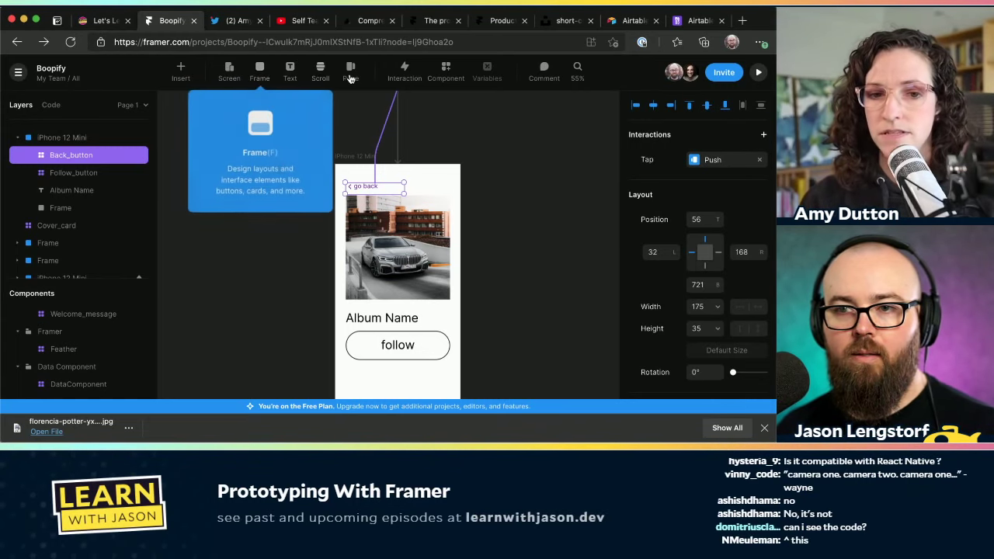
- Search the Insert panel for 'bottom' and view the Bottom Sheet package's preview and setup notes
click(181, 73)
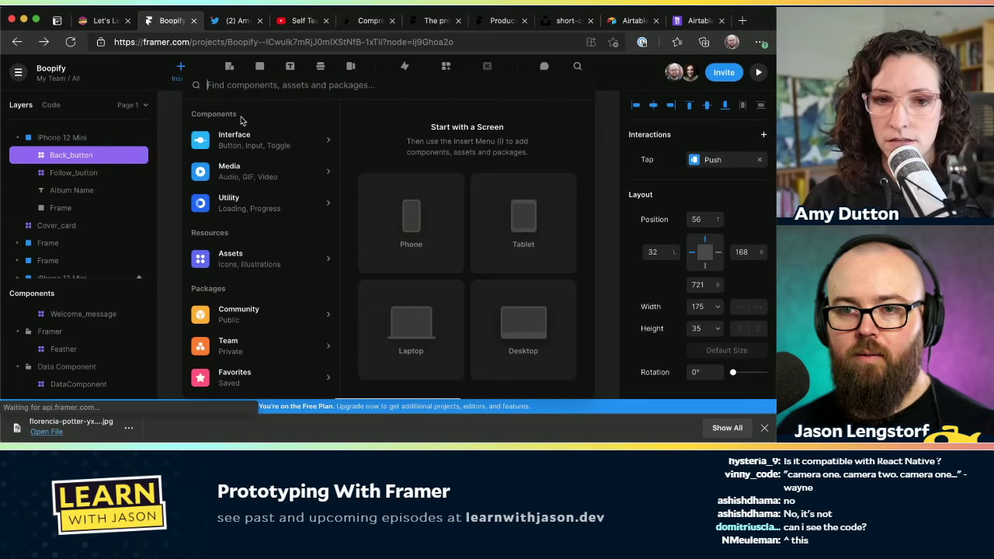
text(bottom)
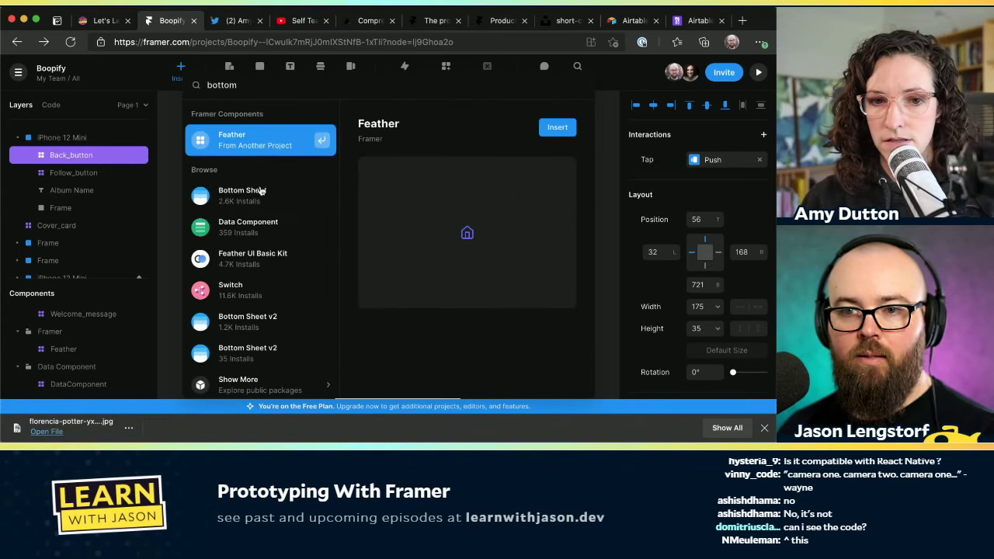
click(251, 205)
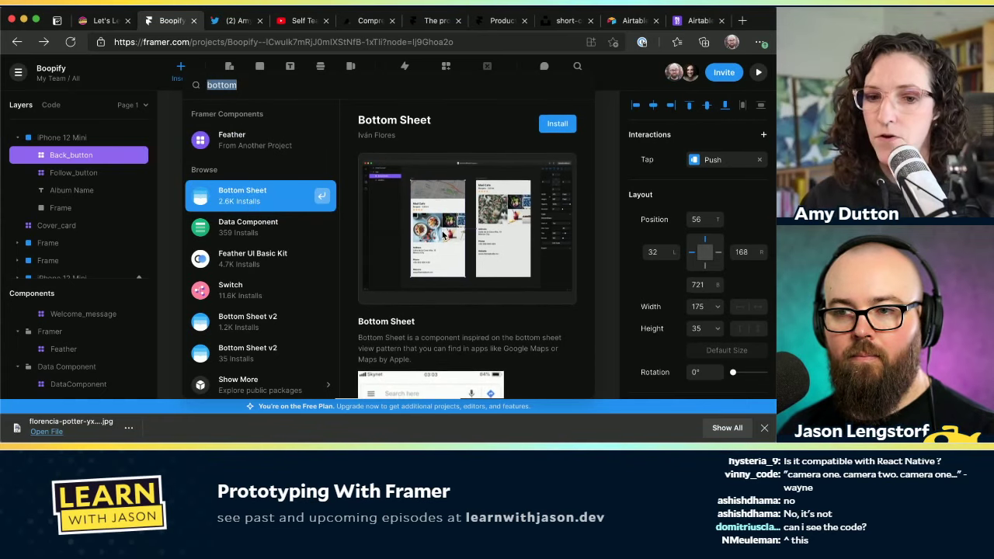
scroll(444, 235, down, 1)
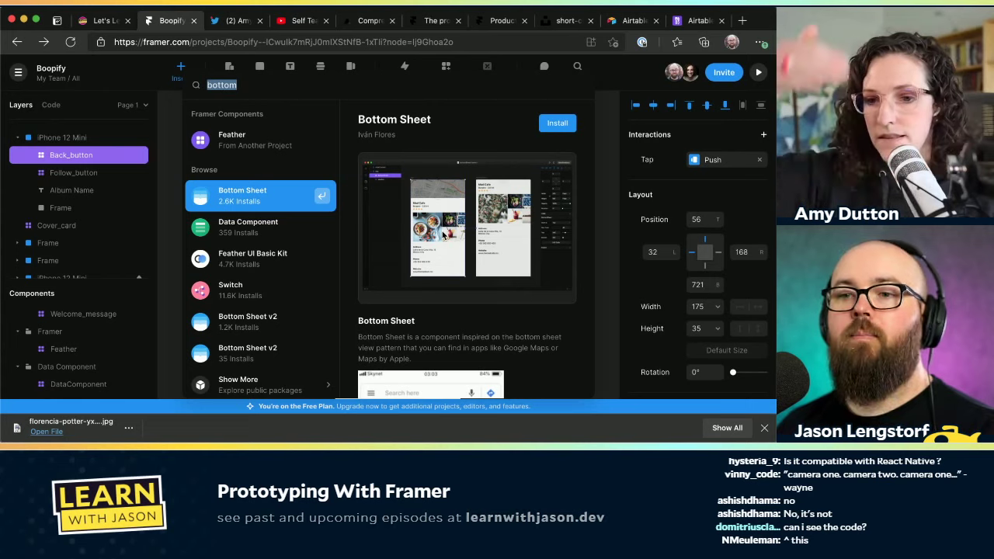
scroll(444, 234, down, 3)
scroll(442, 233, down, 10)
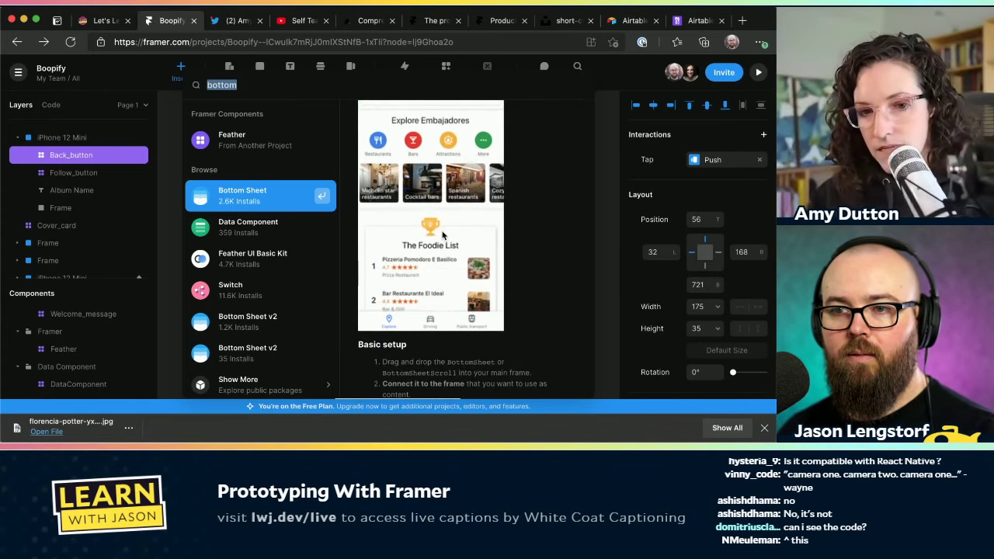
scroll(443, 264, up, 1)
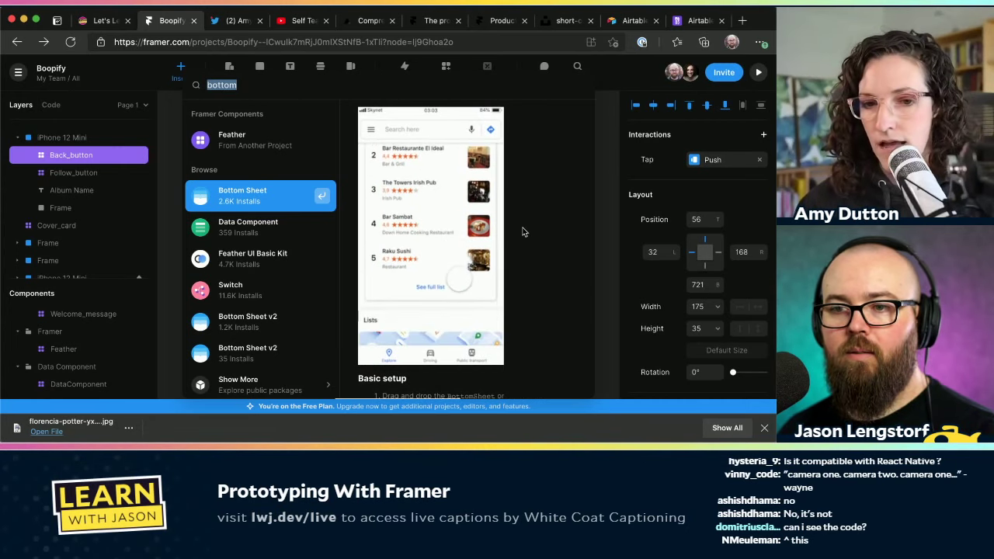
scroll(574, 230, up, 1)
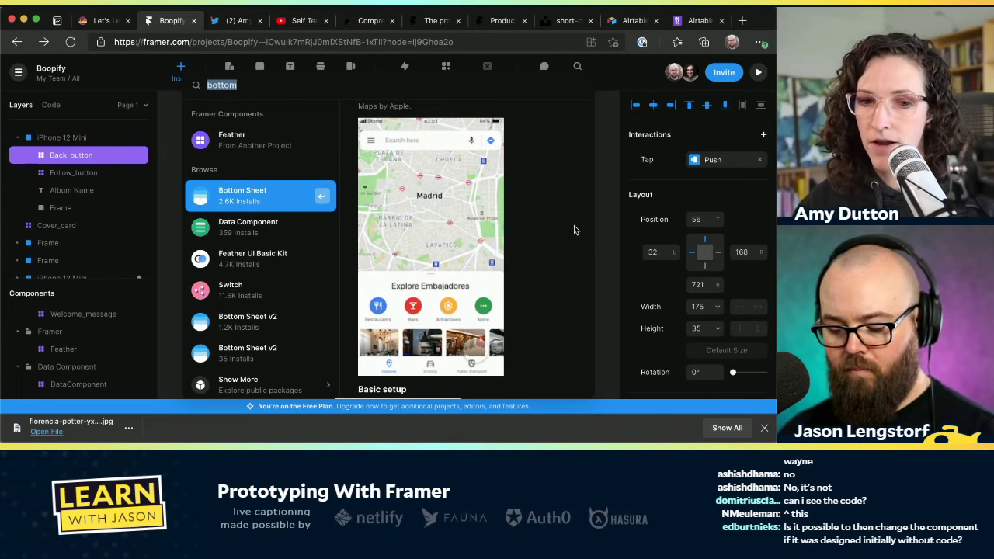
- Search components for 'camera' and read through the Camera + package docs
text(camera)
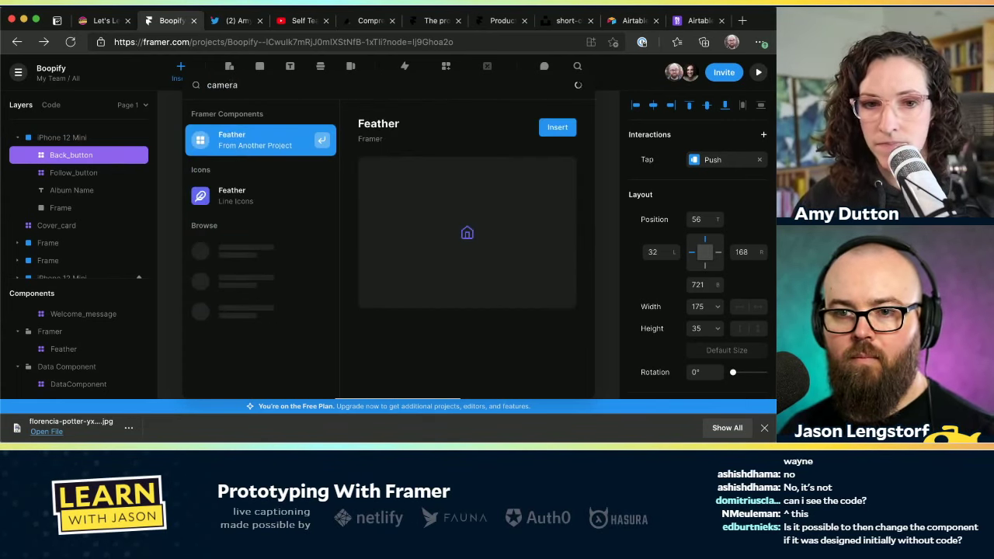
click(231, 257)
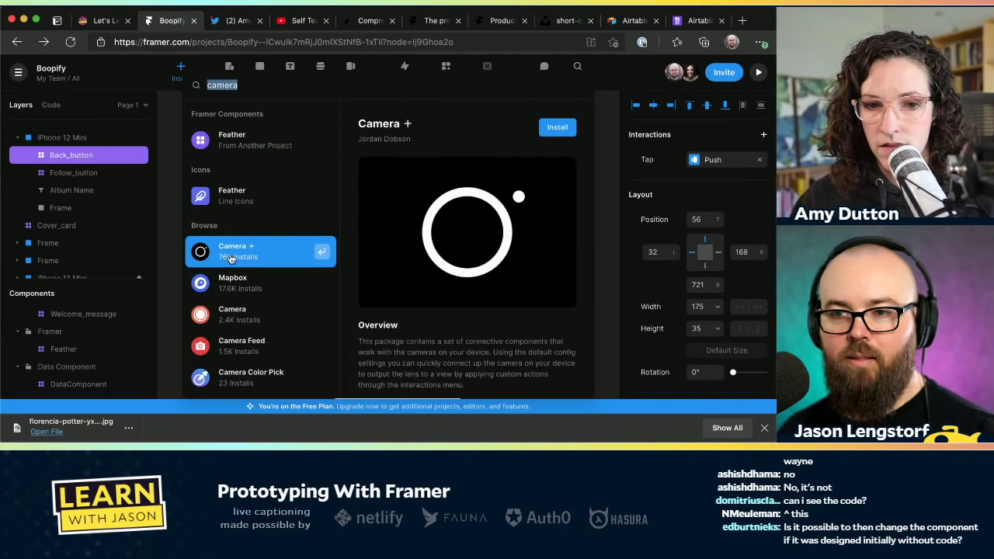
scroll(482, 282, down, 4)
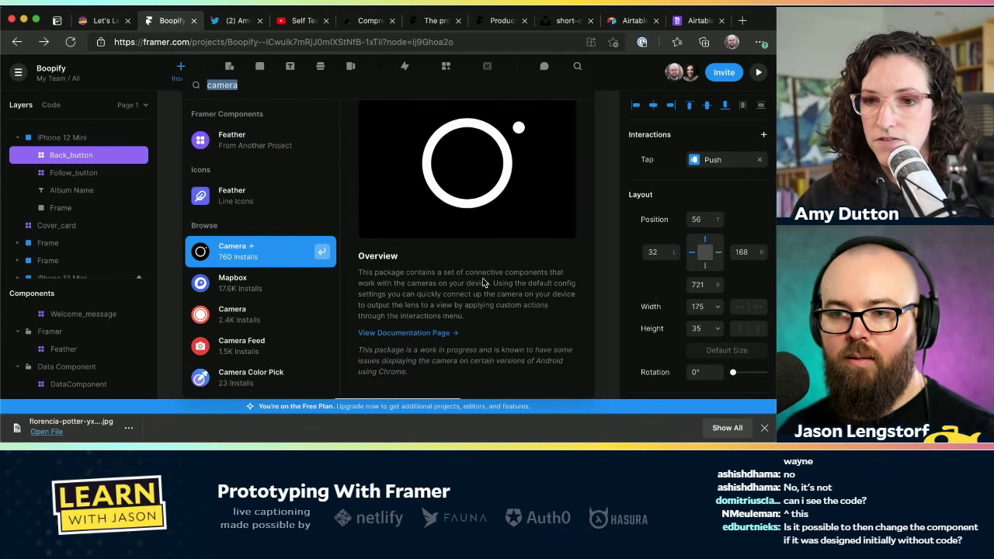
scroll(482, 283, down, 4)
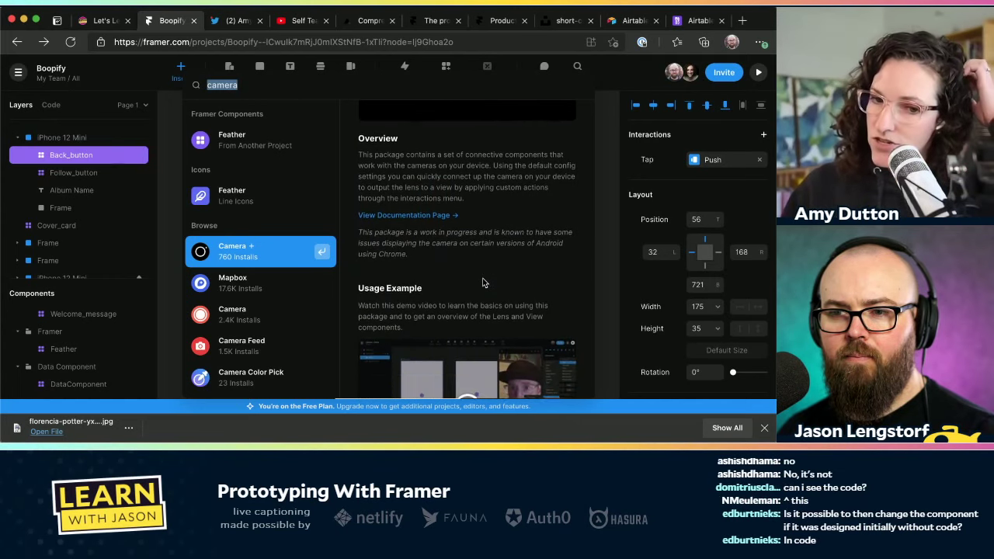
scroll(466, 284, down, 1)
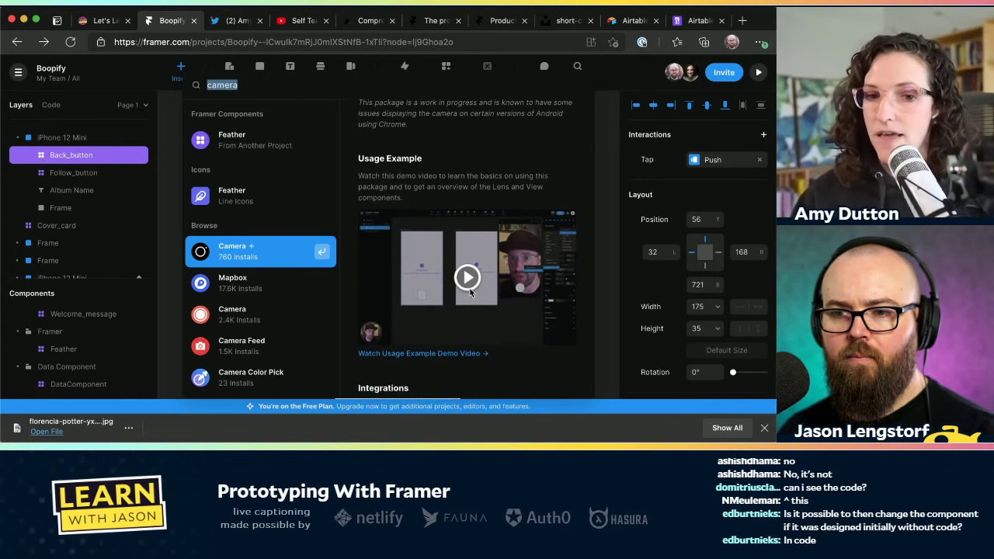
scroll(525, 317, down, 5)
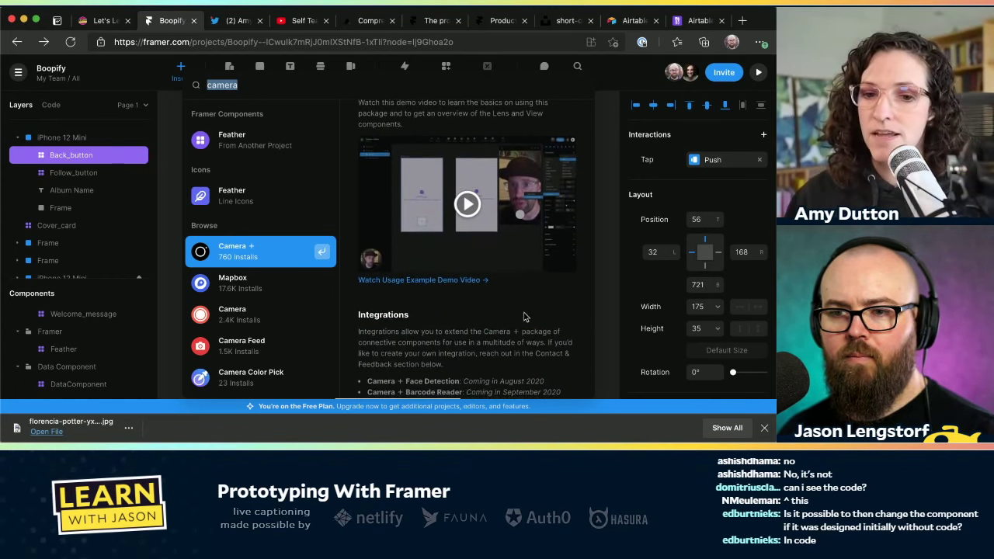
scroll(513, 295, down, 1)
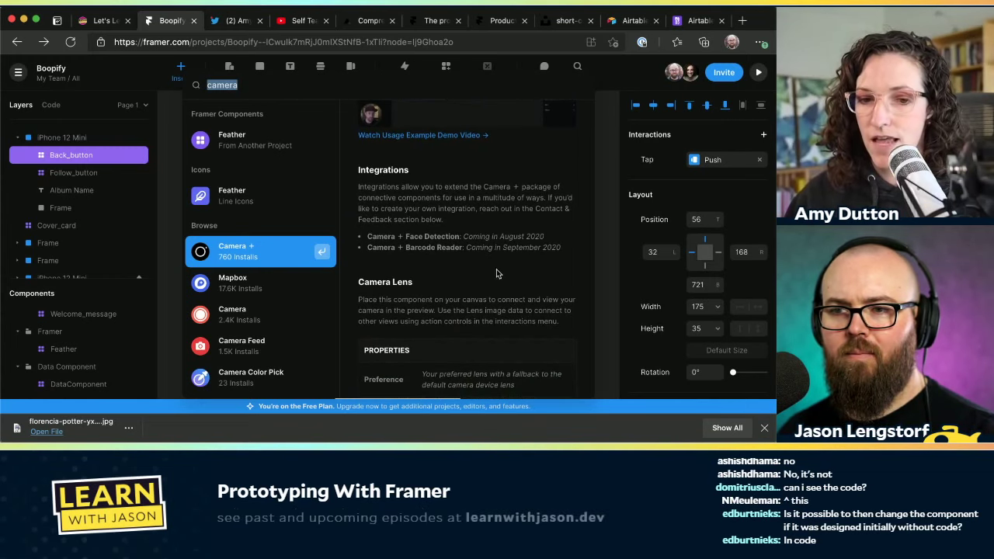
scroll(453, 286, down, 5)
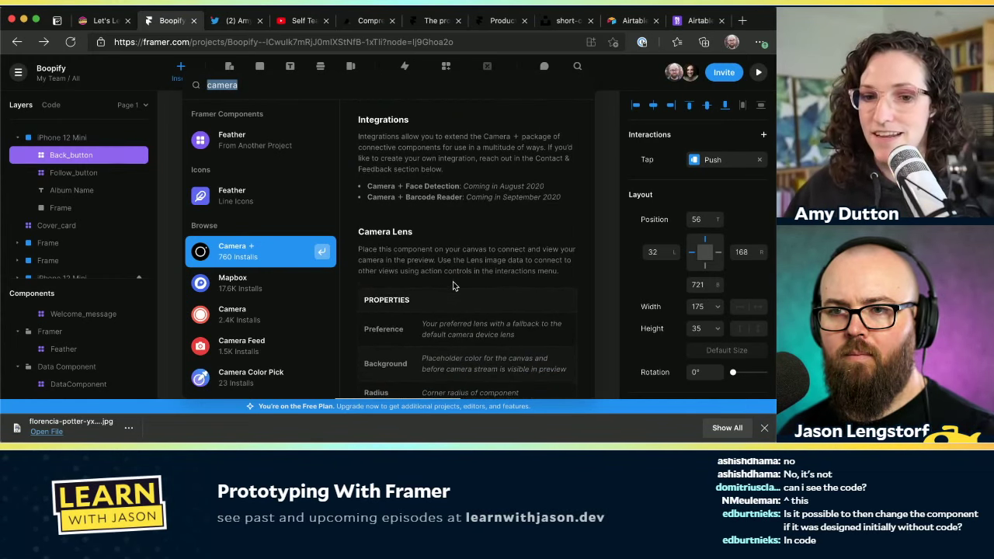
scroll(454, 286, down, 5)
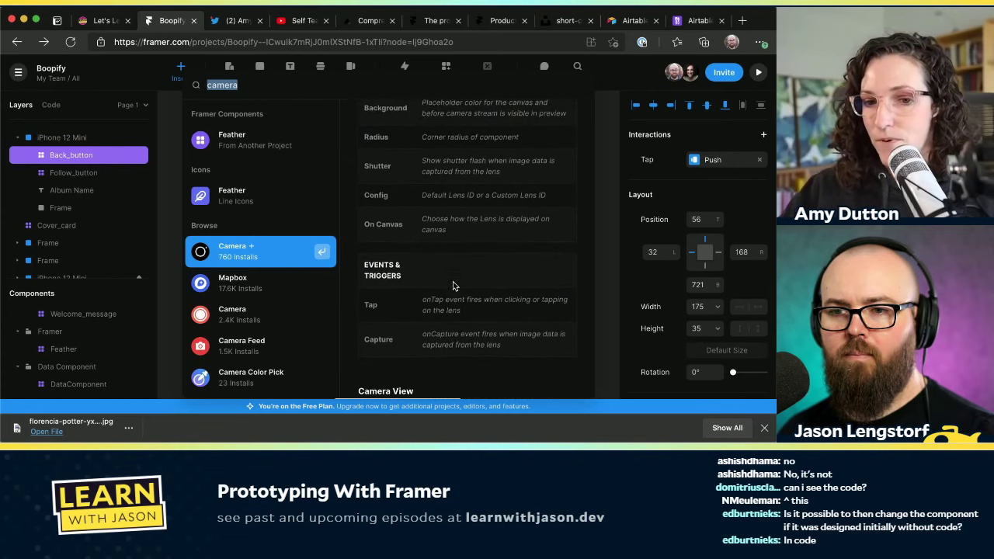
scroll(453, 286, up, 10)
scroll(453, 285, up, 10)
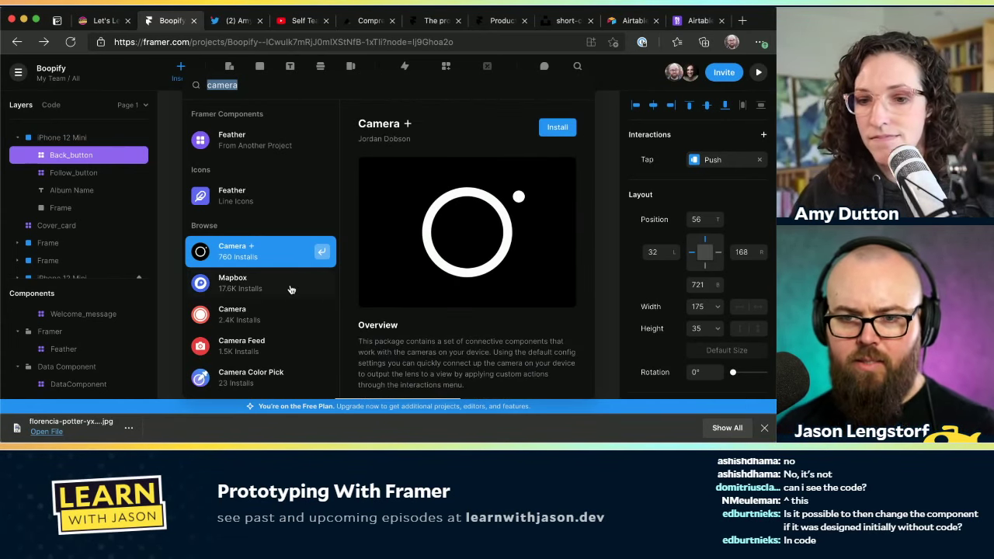
- Compare the Mapbox and Camera package details
click(261, 290)
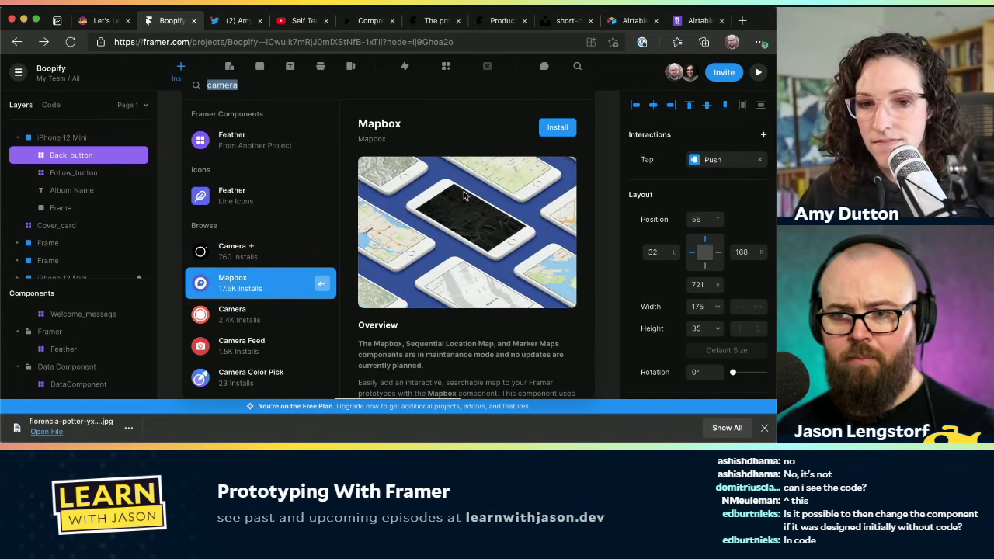
click(259, 325)
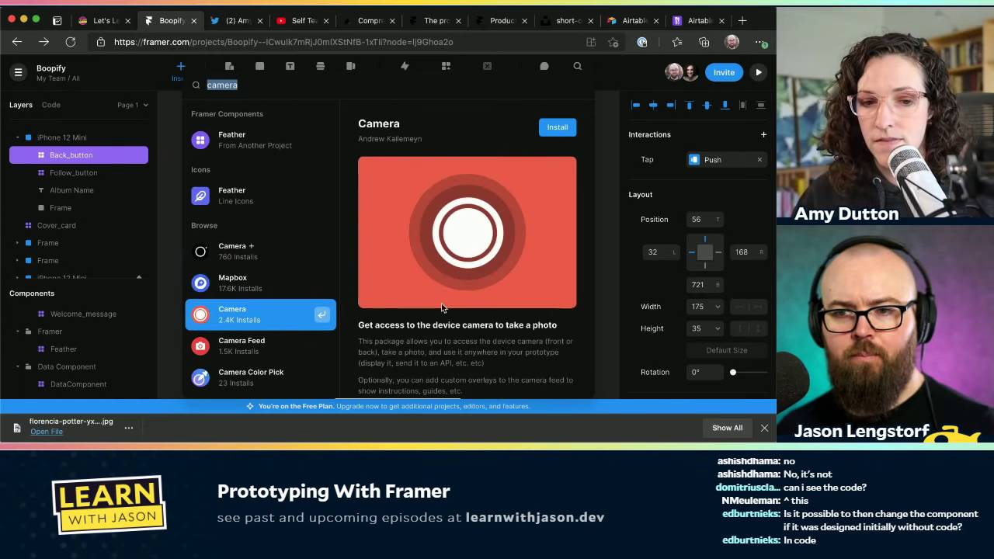
scroll(468, 317, down, 3)
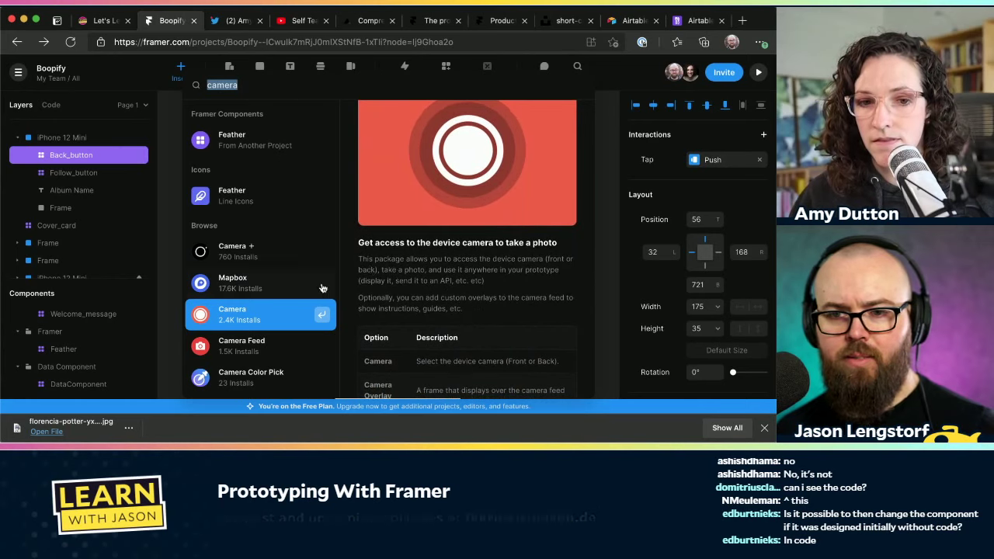
scroll(280, 327, down, 1)
scroll(280, 326, up, 1)
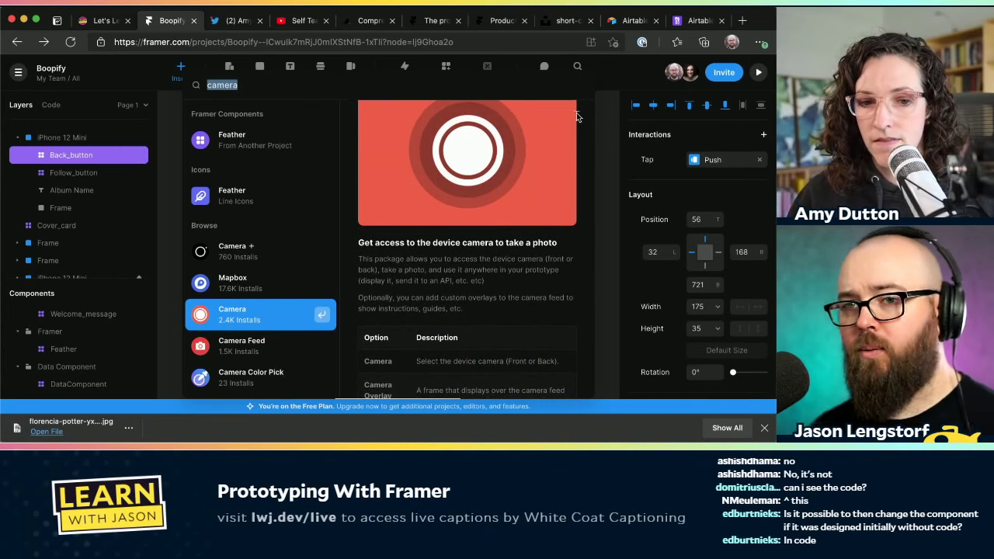
scroll(576, 159, up, 2)
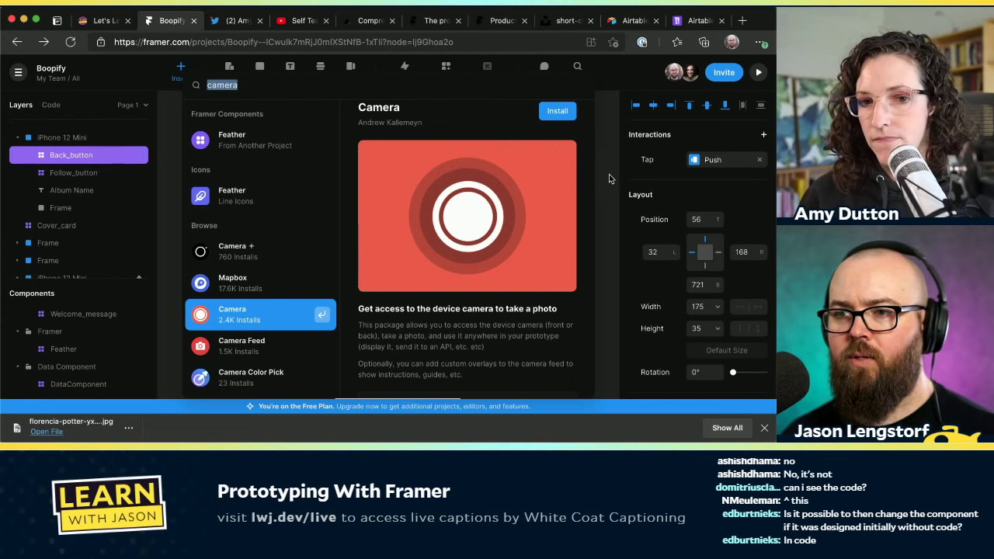
click(608, 174)
- Open the Welcome_message.tsx code file and read through it
click(52, 105)
click(67, 139)
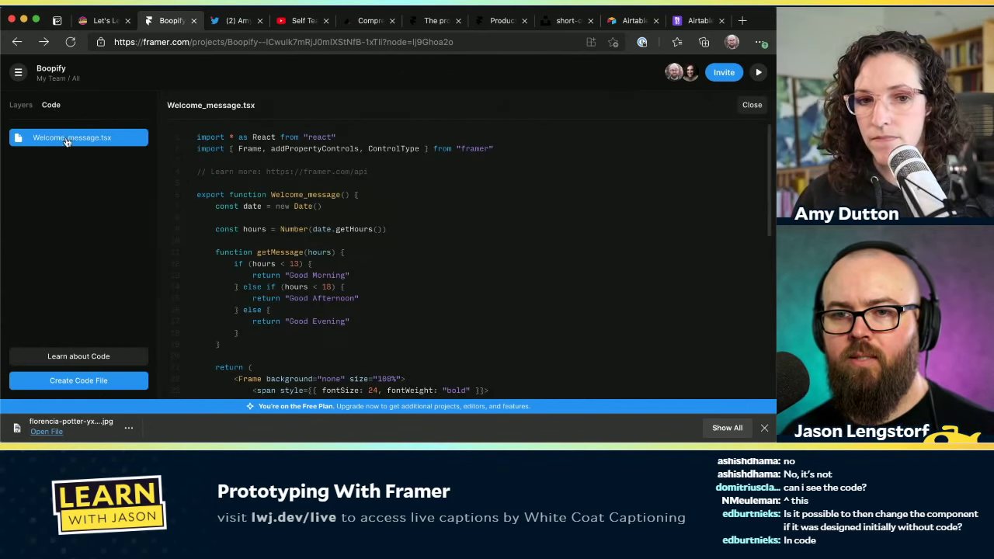
scroll(344, 233, down, 3)
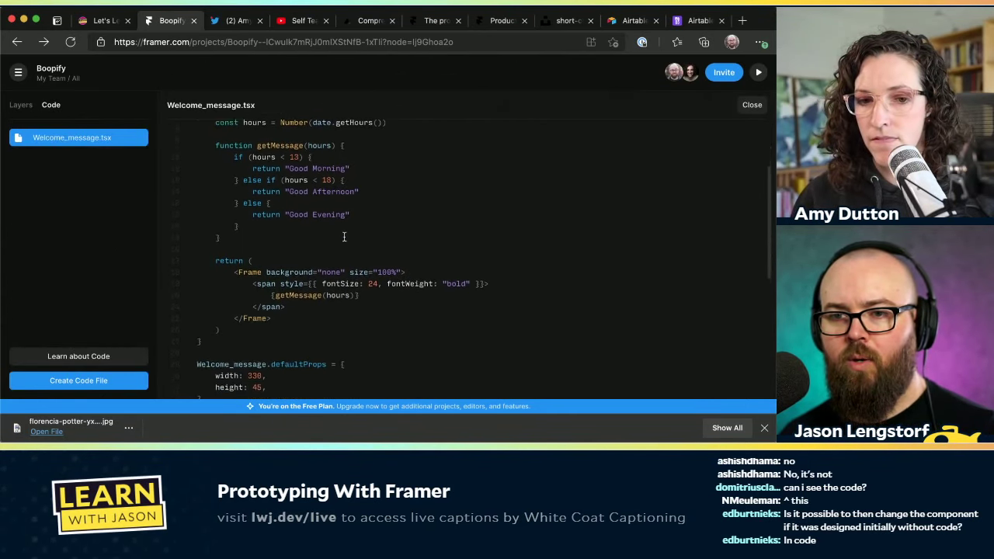
scroll(344, 234, down, 3)
scroll(344, 234, up, 5)
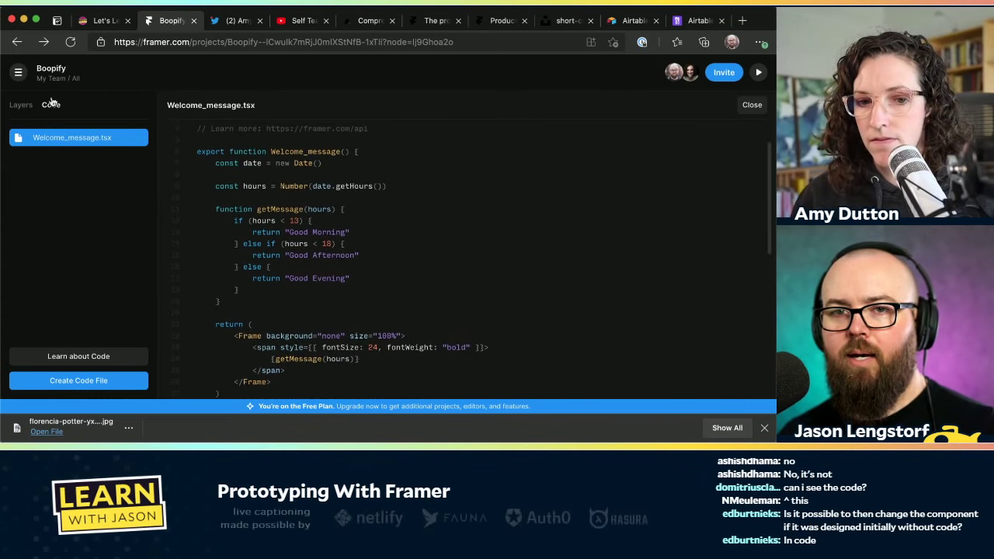
- Return to the layer tree, preview the Back_button component, and clear the canvas selection
click(21, 105)
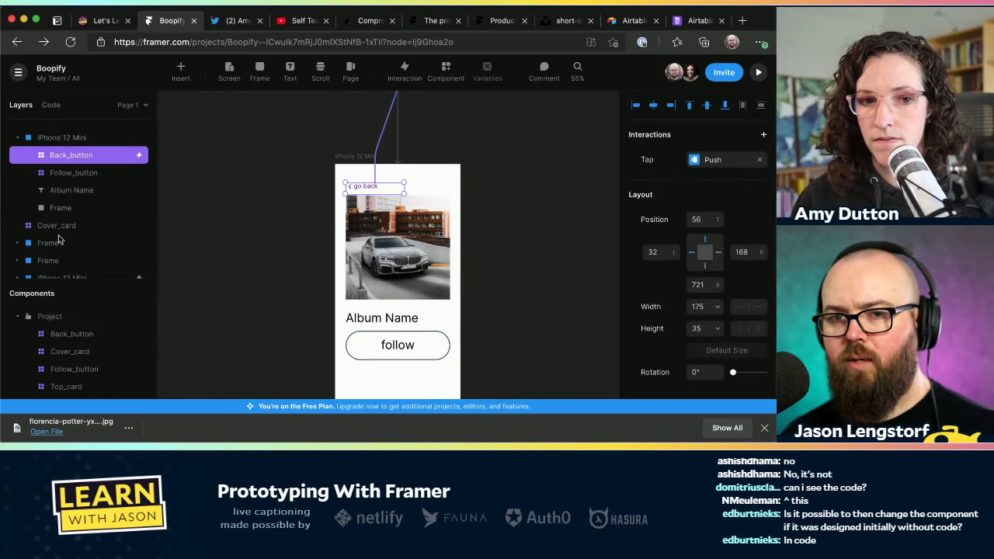
scroll(58, 240, down, 1)
click(56, 334)
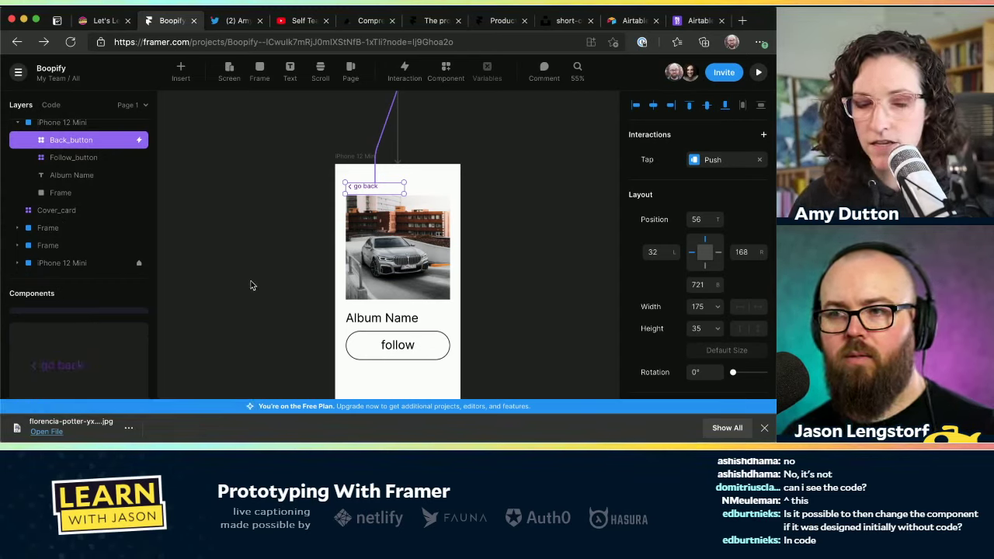
click(577, 243)
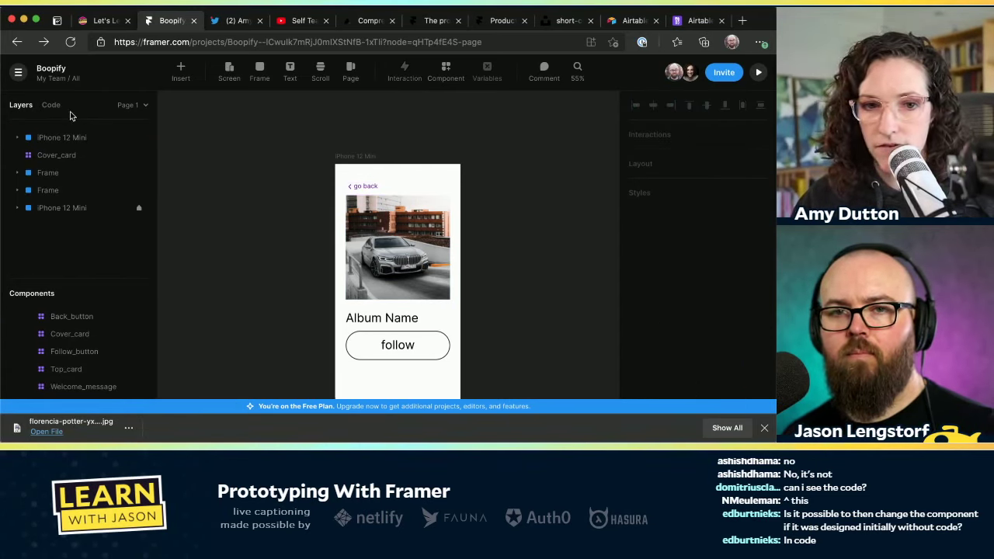
- Browse the main menu's submenus, then select the iPhone 12 Mini album screen
click(18, 72)
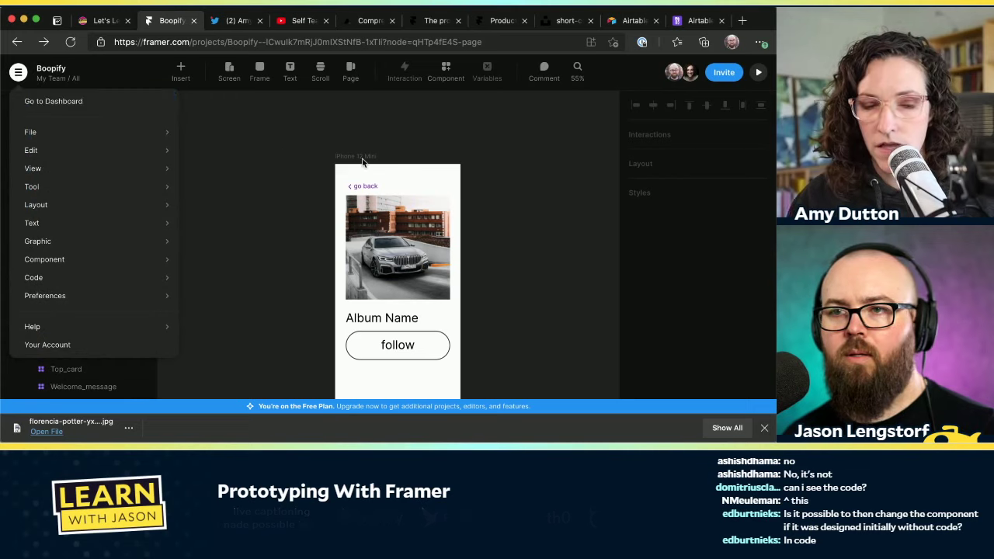
click(519, 116)
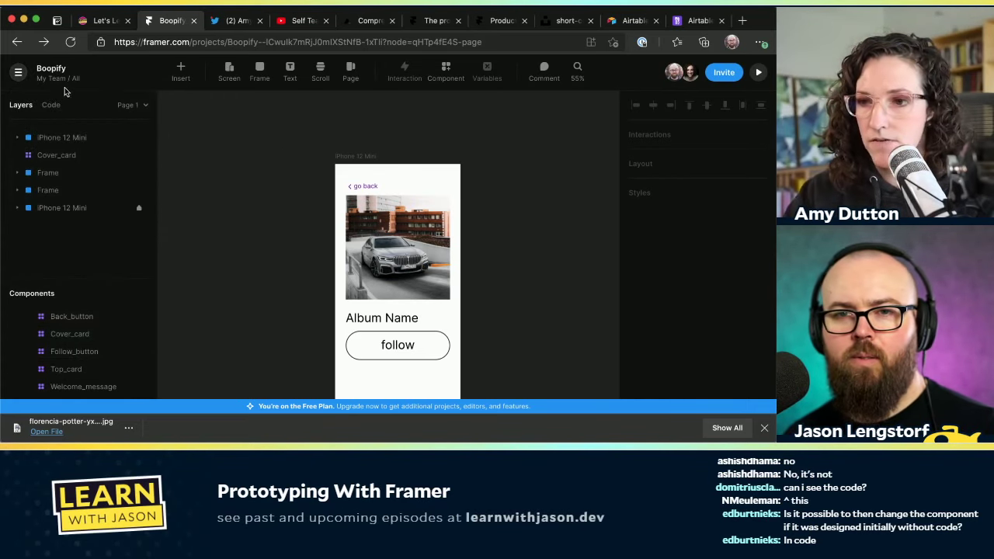
click(18, 72)
mouse_move(55, 176)
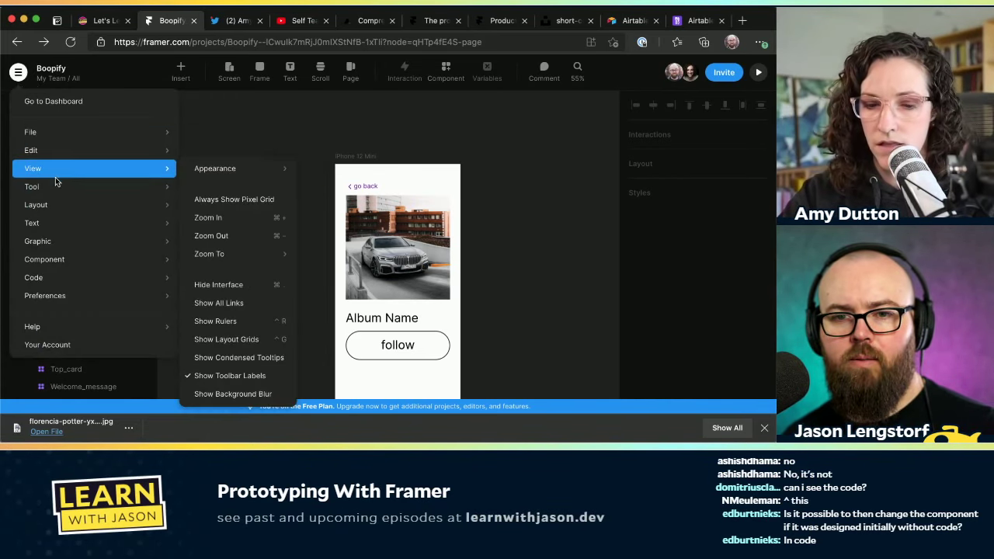
mouse_move(58, 271)
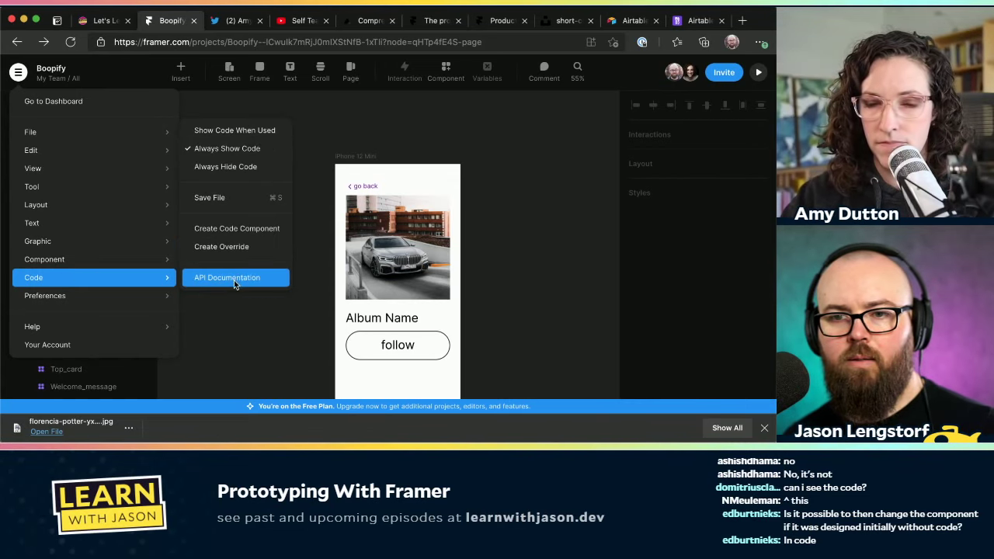
mouse_move(45, 305)
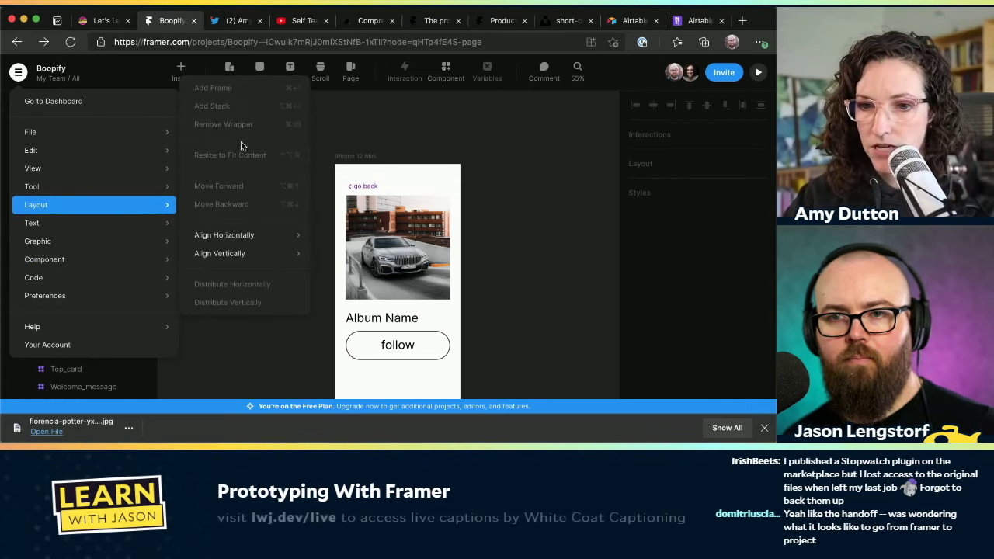
click(366, 146)
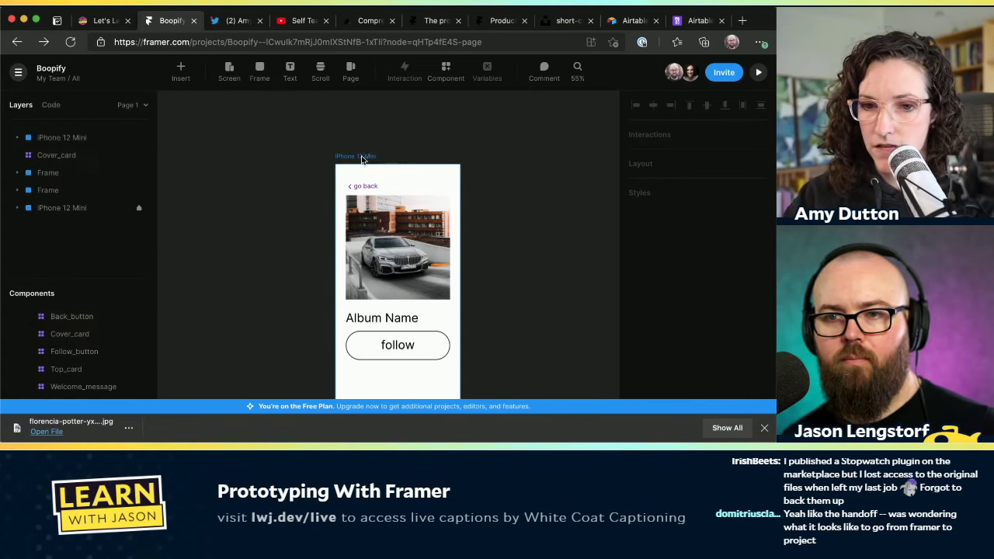
click(364, 157)
- Select the go back button and show its handoff code in the All Props format
click(369, 192)
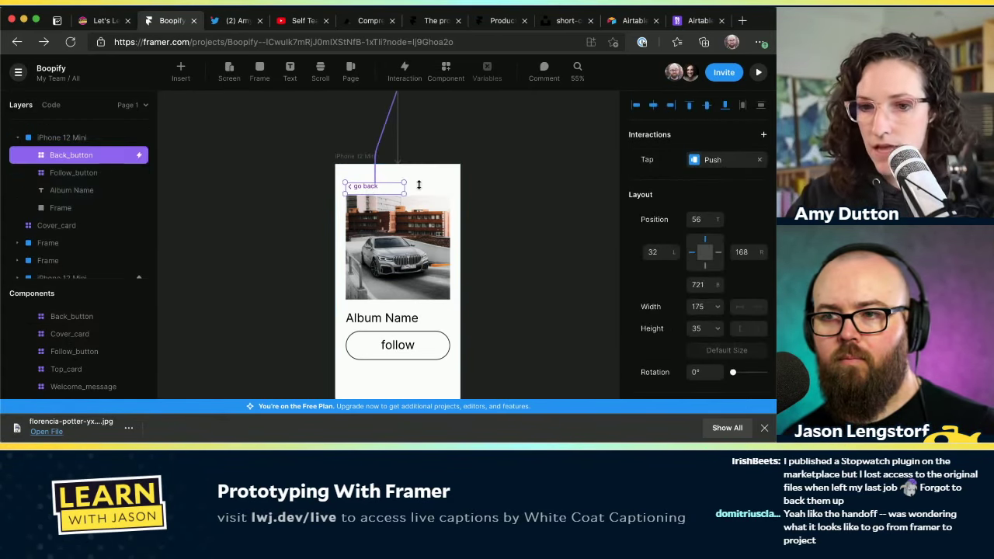
scroll(753, 163, down, 3)
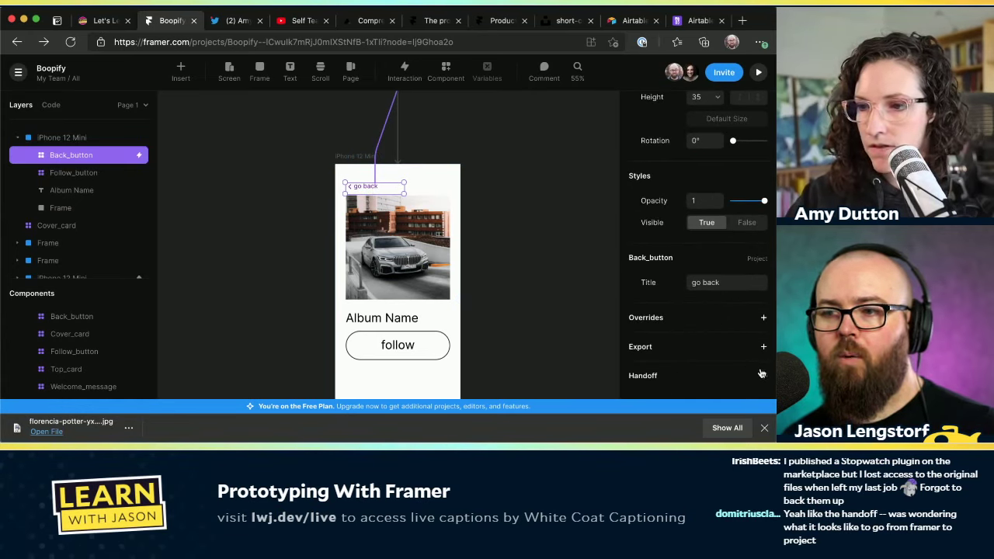
click(763, 375)
scroll(722, 349, down, 3)
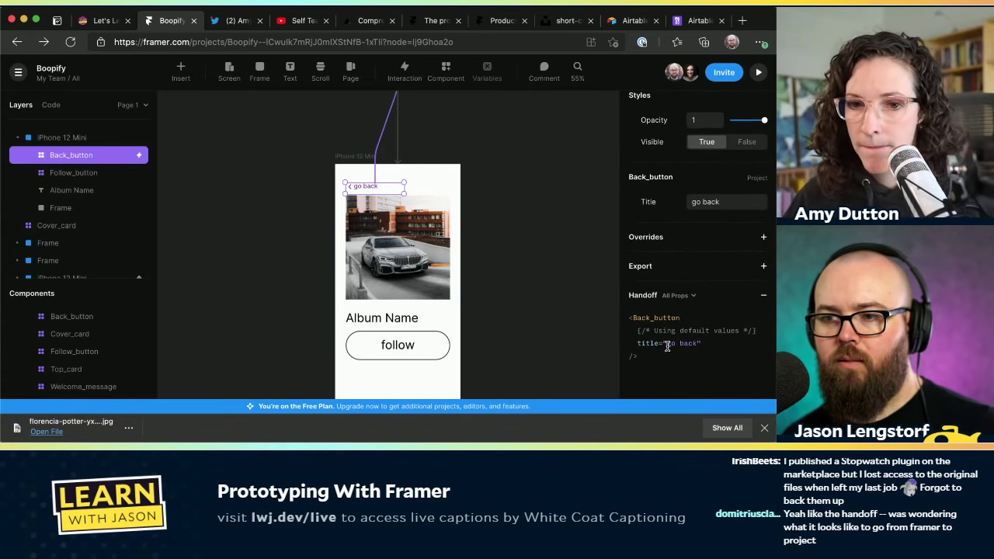
click(692, 296)
click(655, 338)
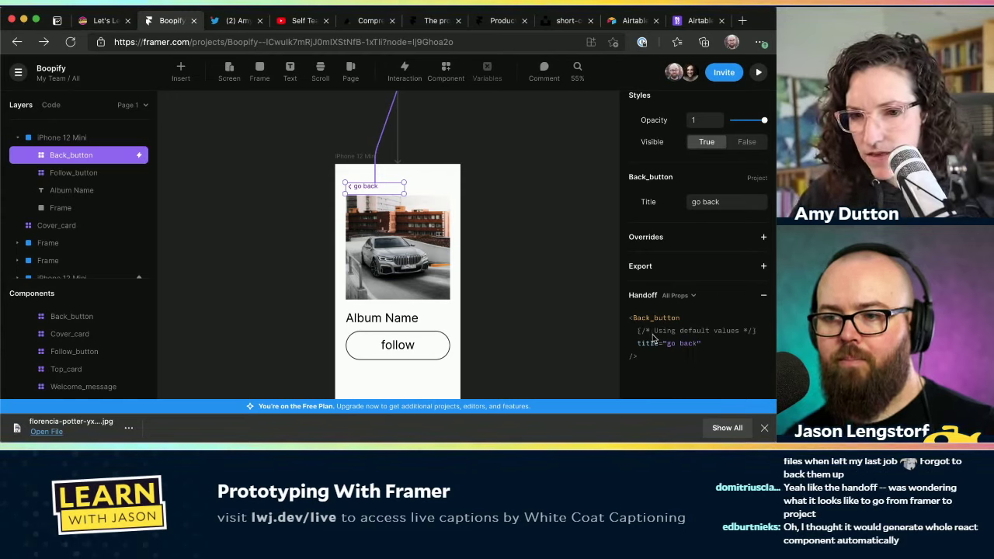
- Check the Export options, select the Back_button code snippet, then deselect the button
click(763, 266)
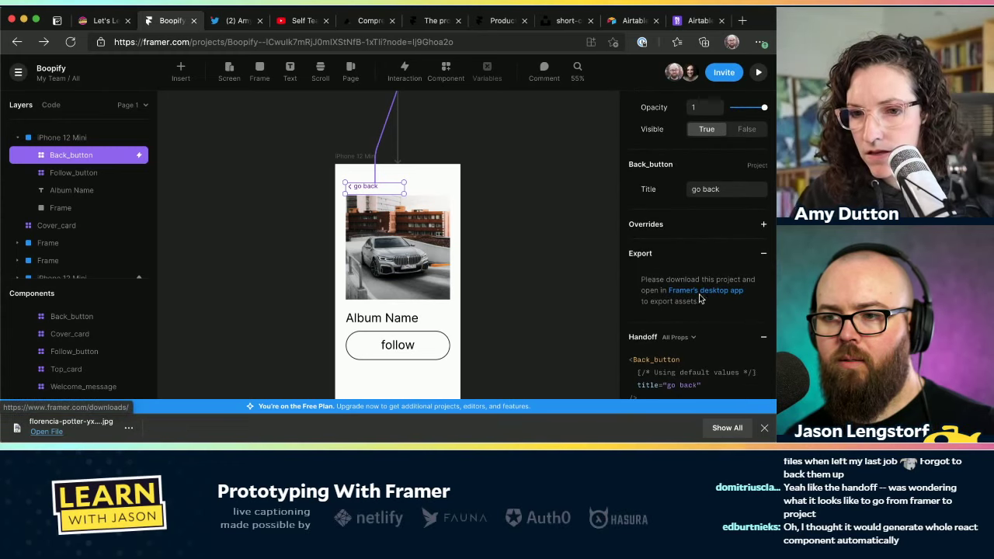
scroll(700, 301, down, 1)
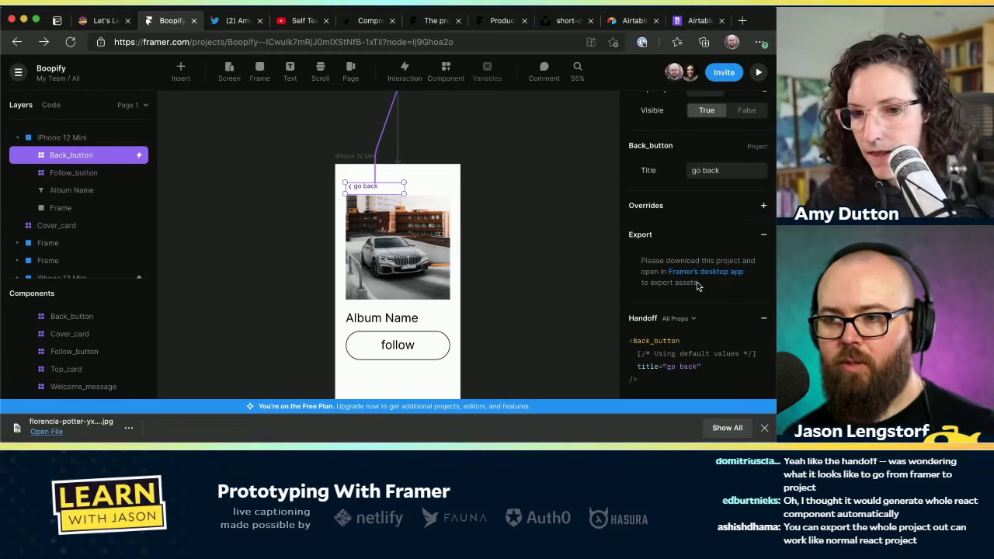
click(763, 239)
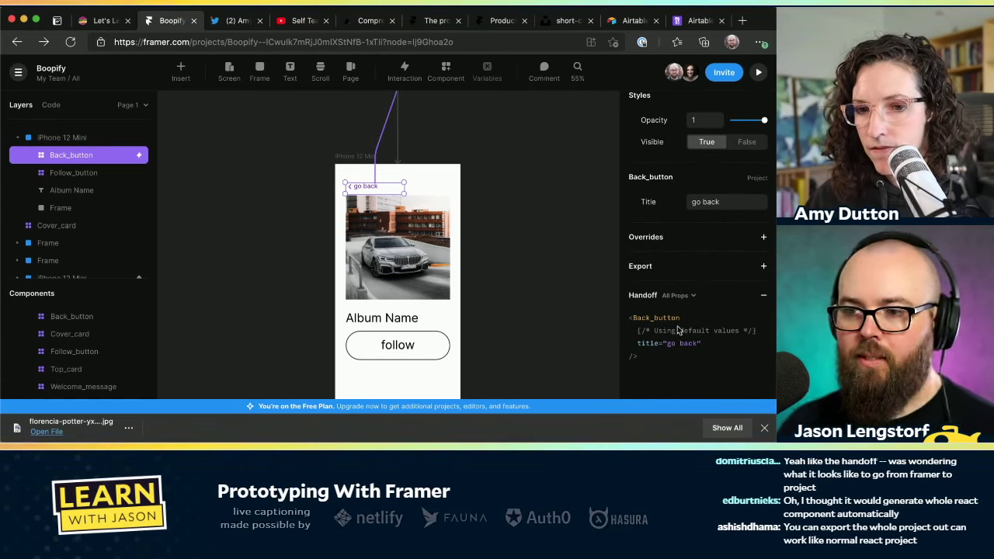
drag(650, 357, 628, 321)
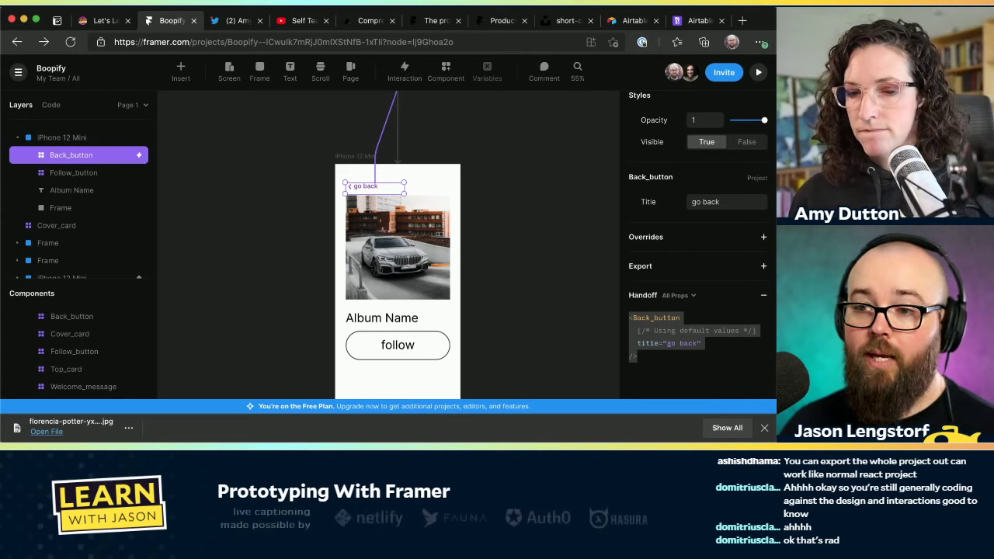
click(528, 277)
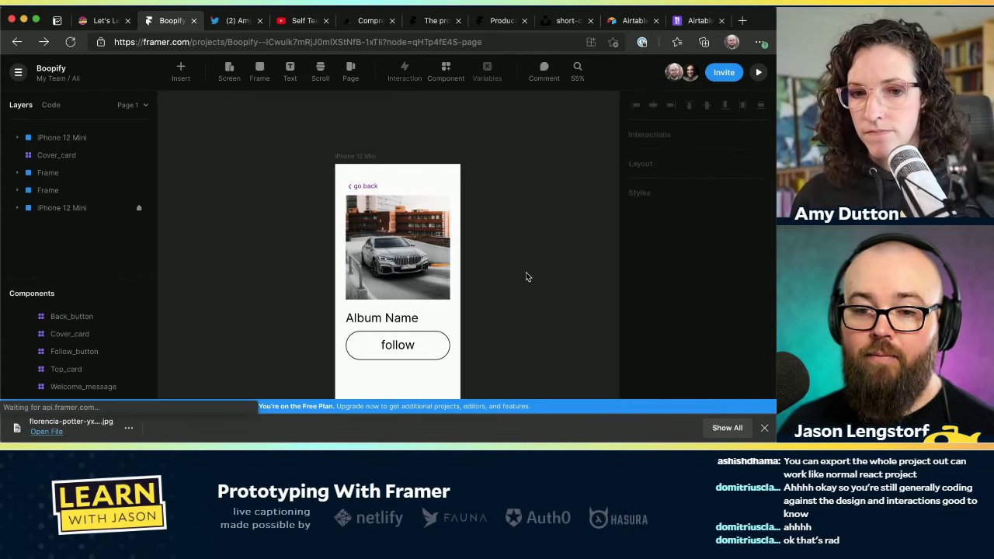
- Dismiss the downloads notice and scroll to the Good Morning screen with its loading and none-found frames
click(765, 428)
scroll(547, 259, up, 3)
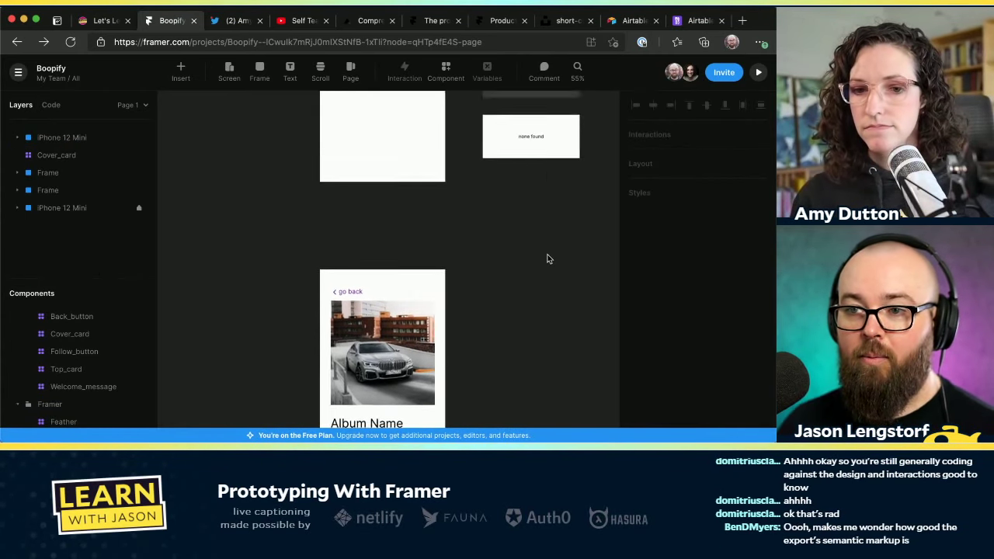
scroll(547, 258, up, 5)
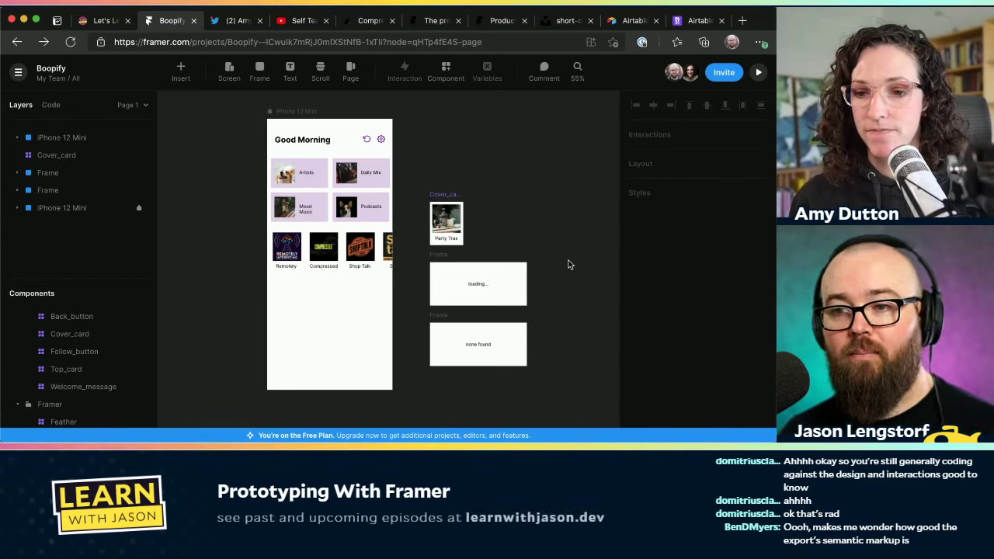
scroll(568, 265, up, 2)
scroll(569, 265, right, 1)
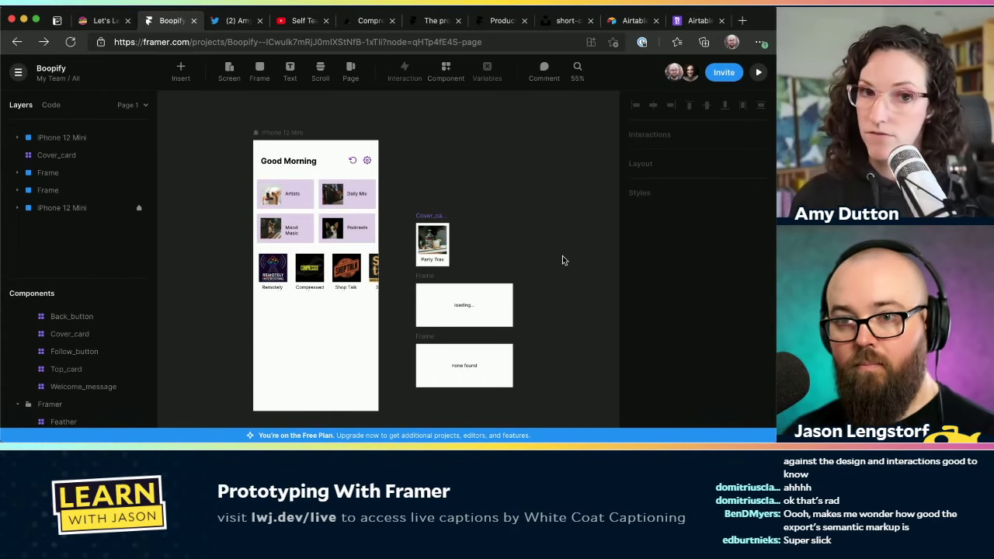
- Go to framer.com in a new browser tab
key(super+t)
text(ramer)
key(BackSpace)
key(BackSpace)
key(BackSpace)
key(BackSpace)
key(BackSpace)
text(fr)
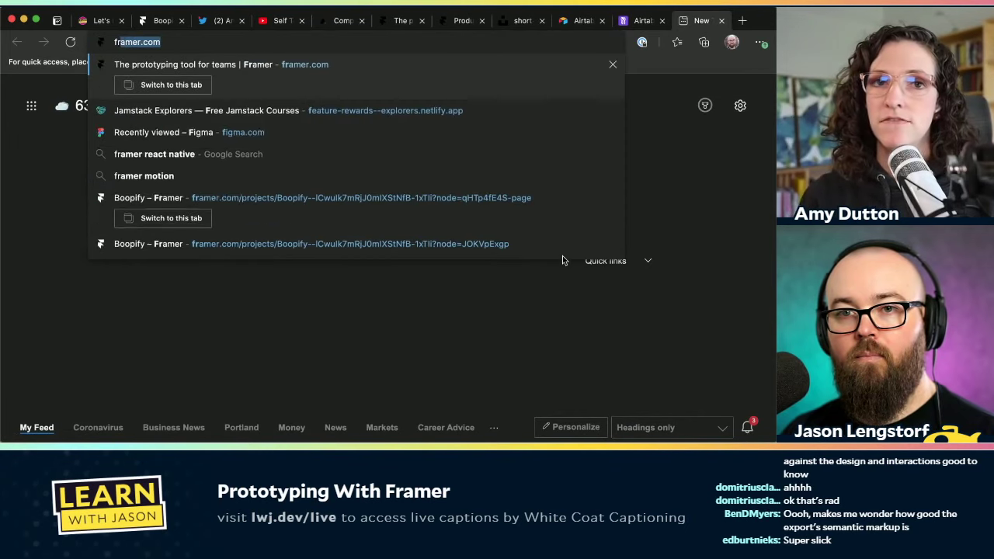
text(amer)
key(Return)
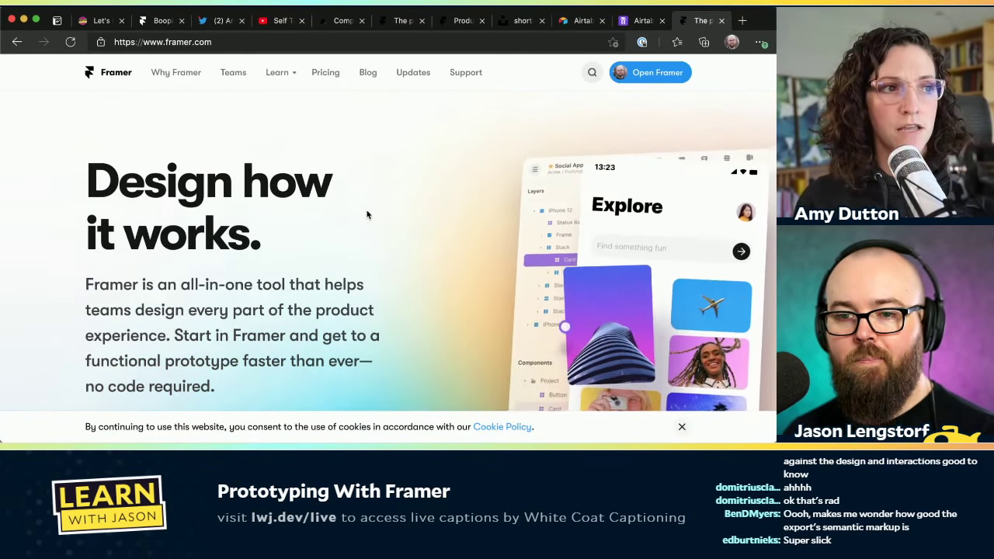
- Open the Tutorials page from the Learn menu, scroll it, and copy its address
mouse_move(288, 66)
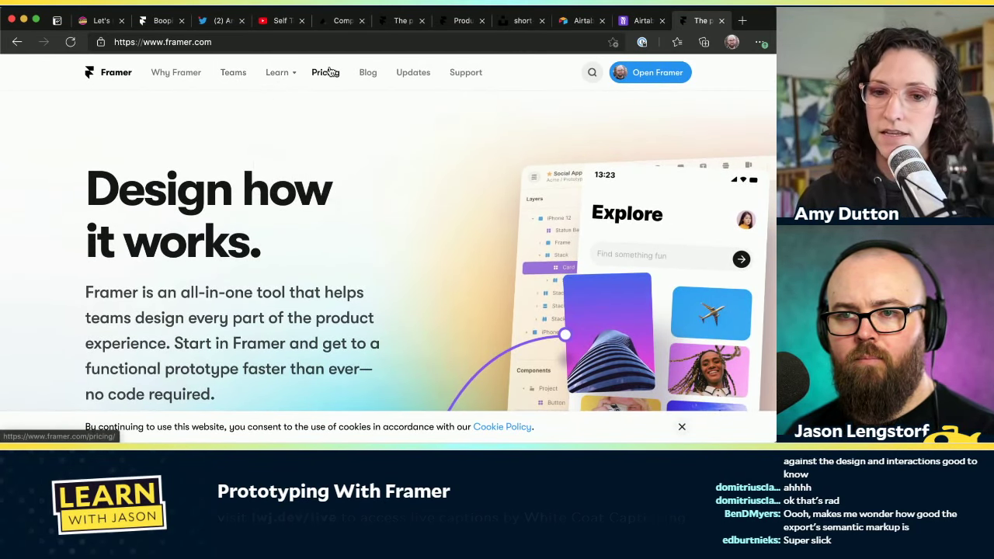
click(284, 102)
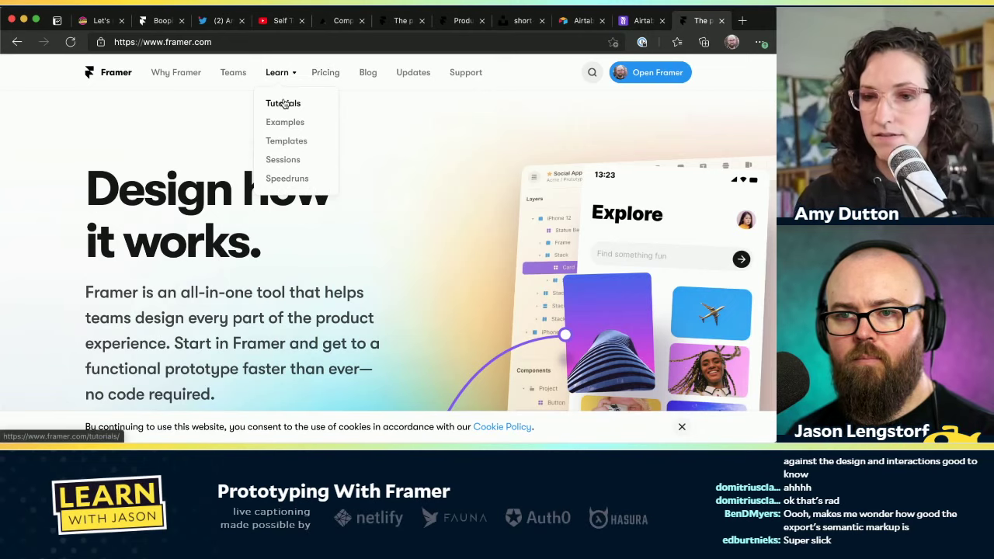
scroll(267, 249, down, 5)
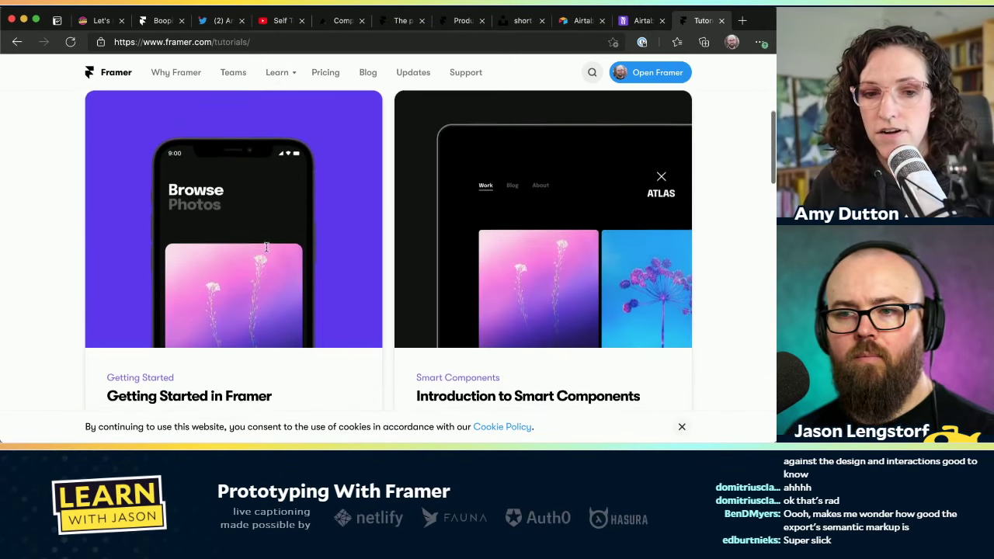
scroll(266, 253, down, 5)
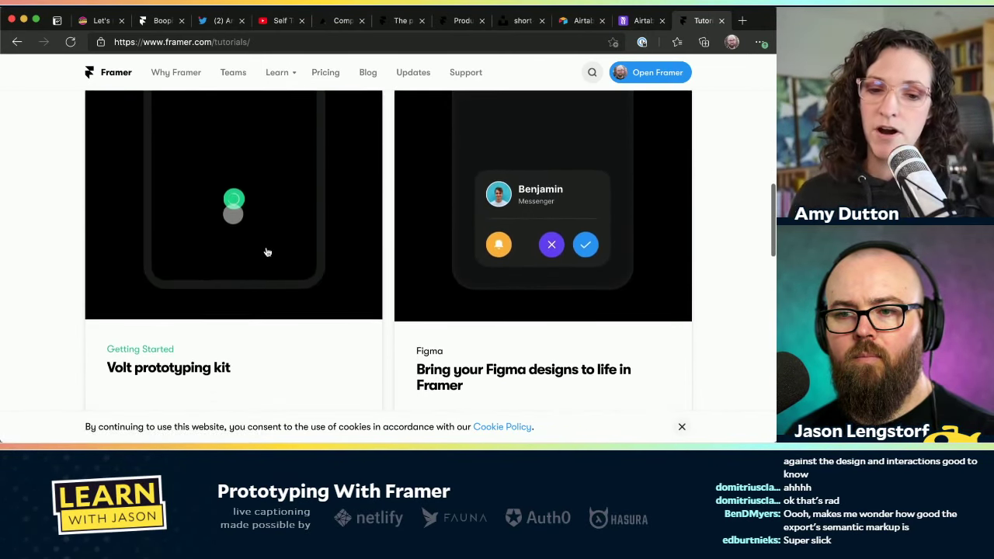
scroll(267, 252, down, 5)
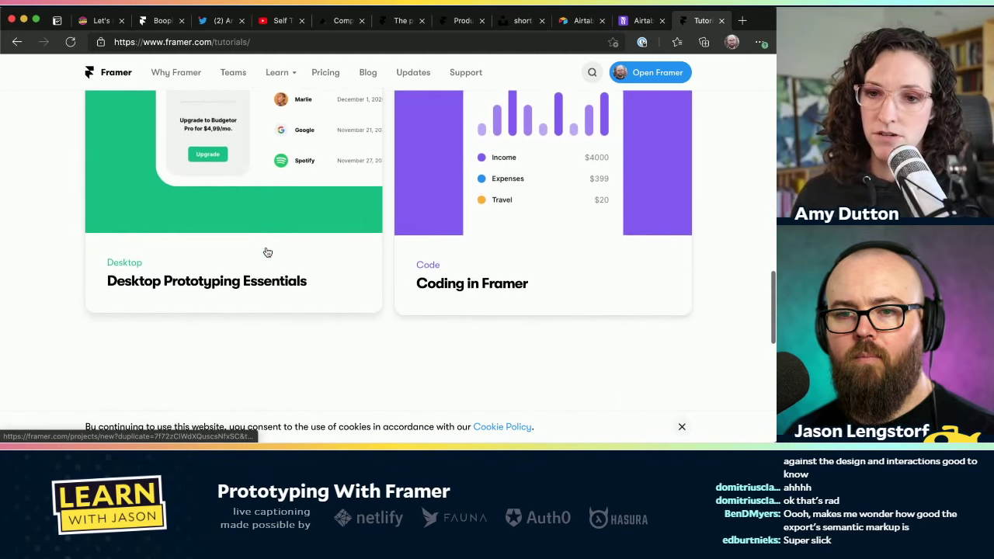
scroll(267, 252, down, 1)
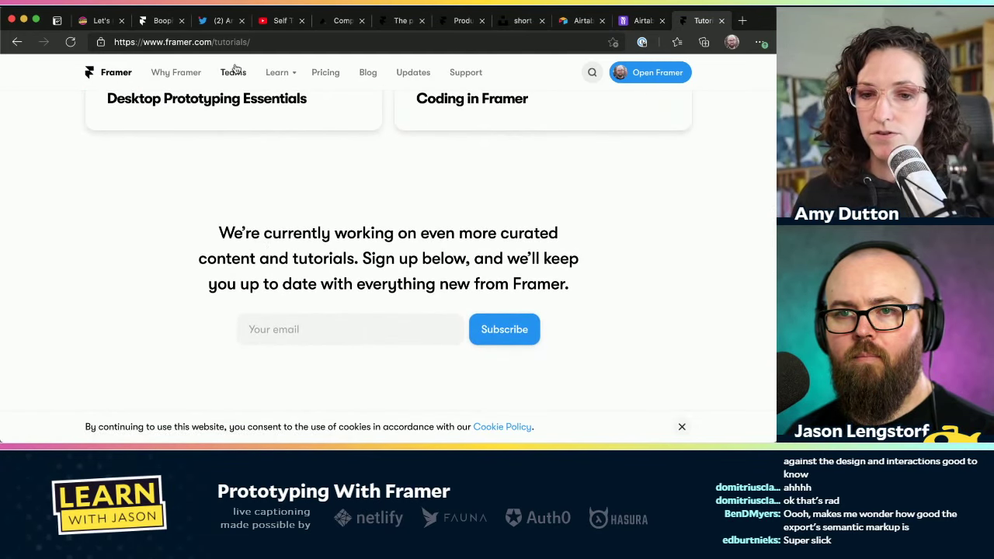
click(232, 39)
key(super+Tab)
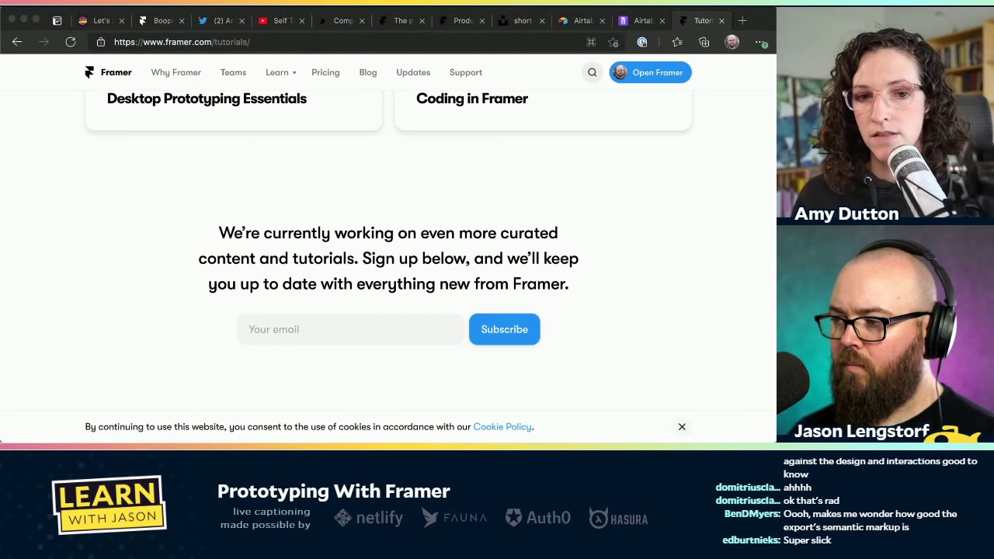
click(577, 260)
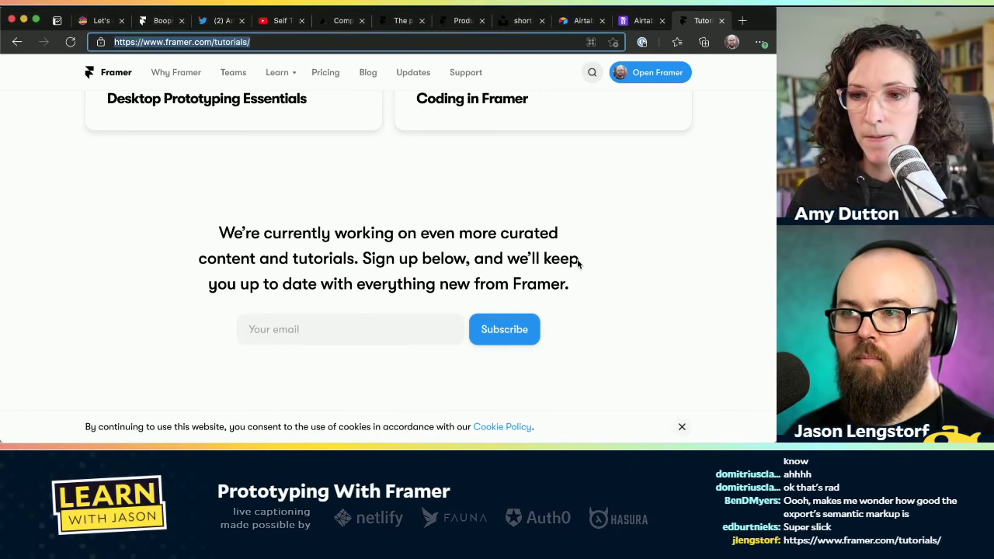
- Search 'framer discord', open Community | Framer, and copy its page link
key(super+t)
text(framer discord)
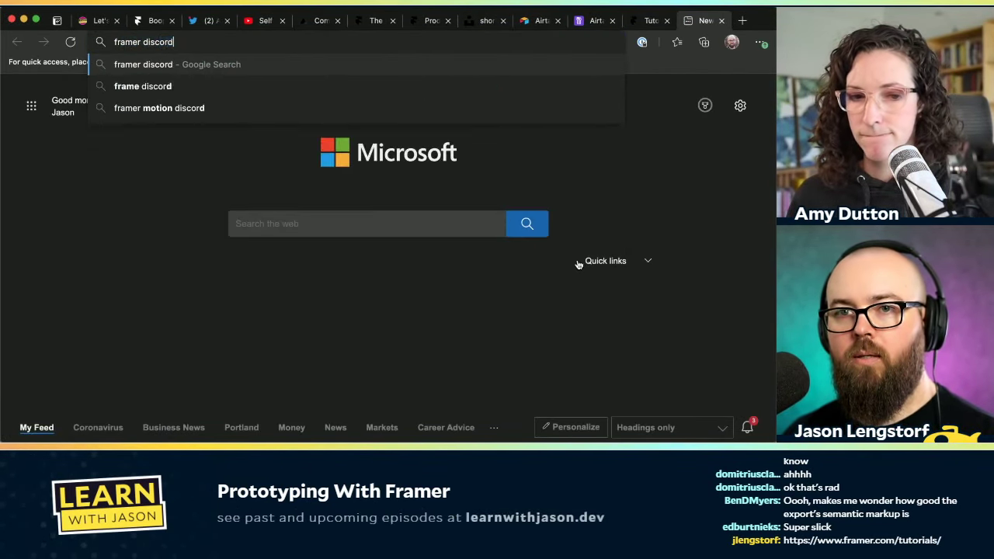
key(Return)
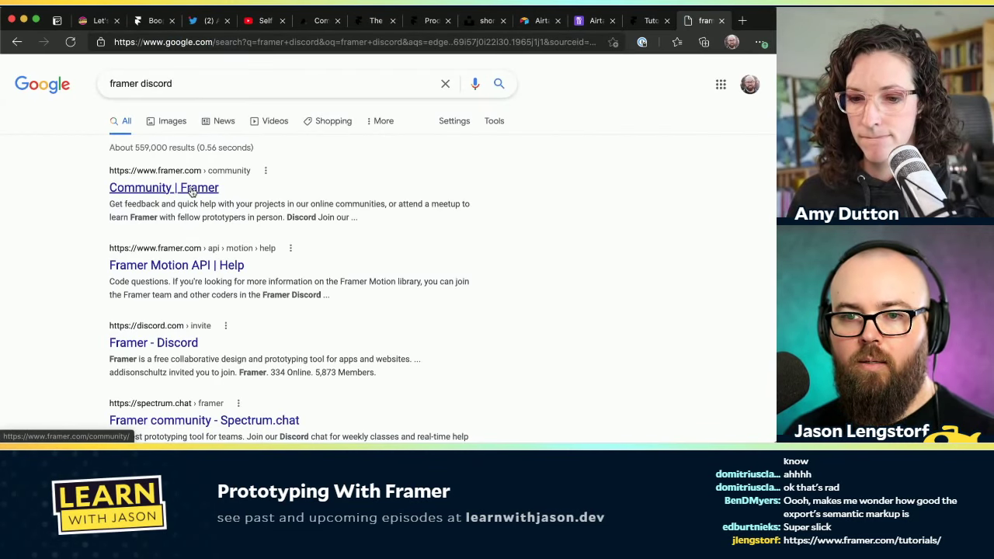
click(194, 188)
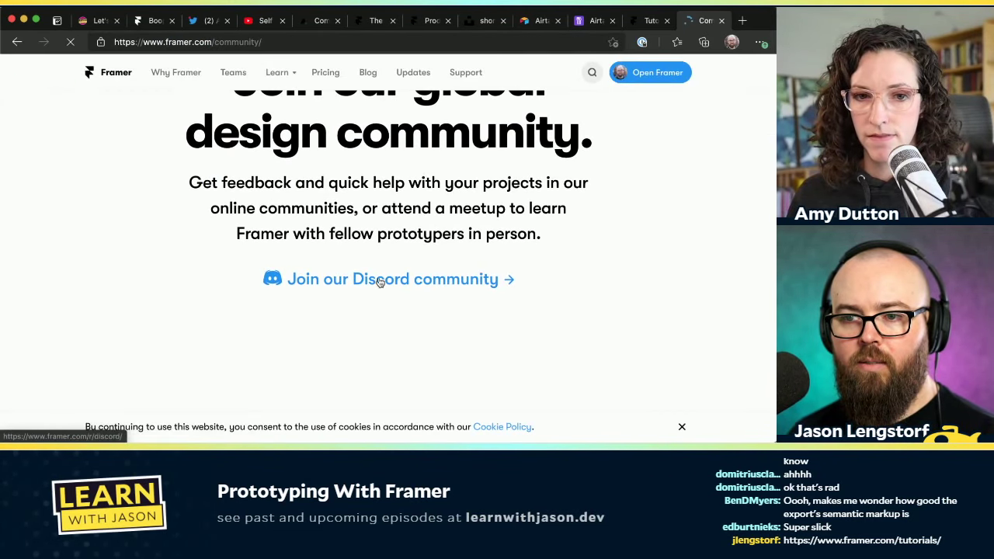
key(super+l)
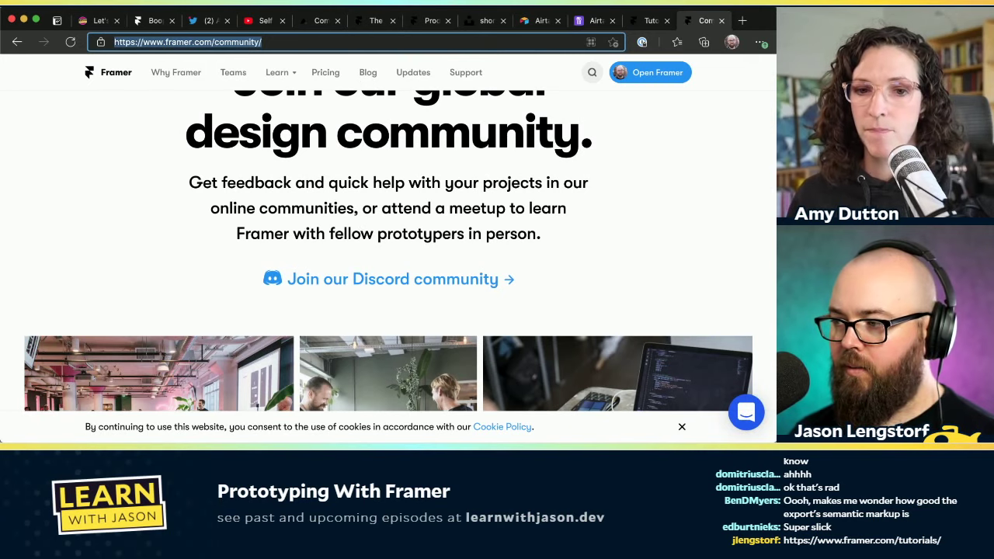
key(super+Tab)
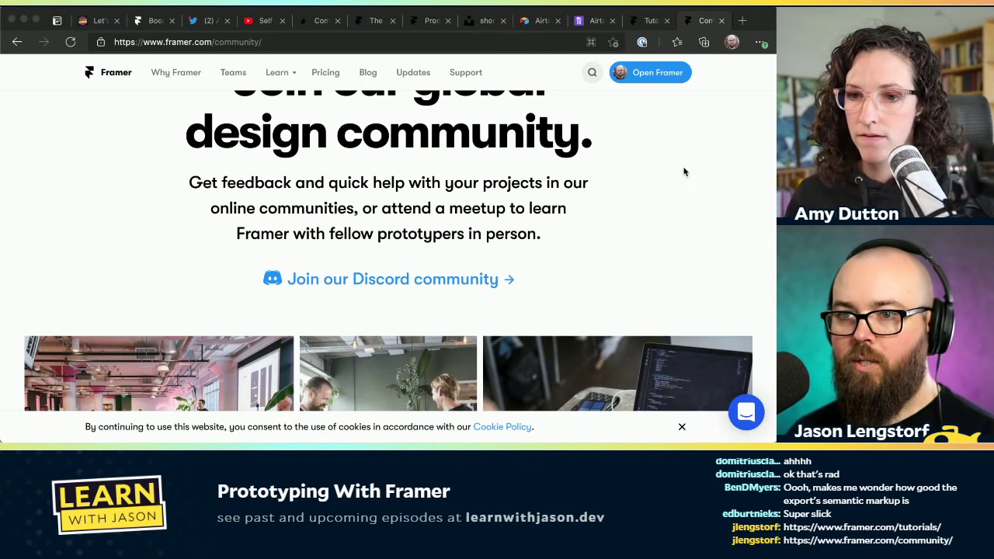
click(596, 121)
key(super+t)
- Search 'framer youtube' and open Framer's YouTube channel, selecting its address
text(fr)
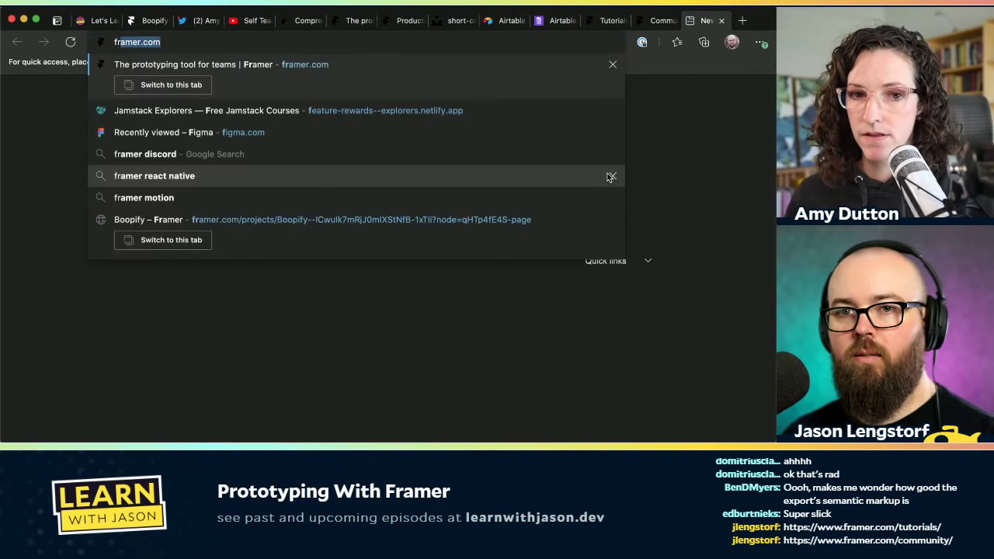
text(amer youtube)
key(Return)
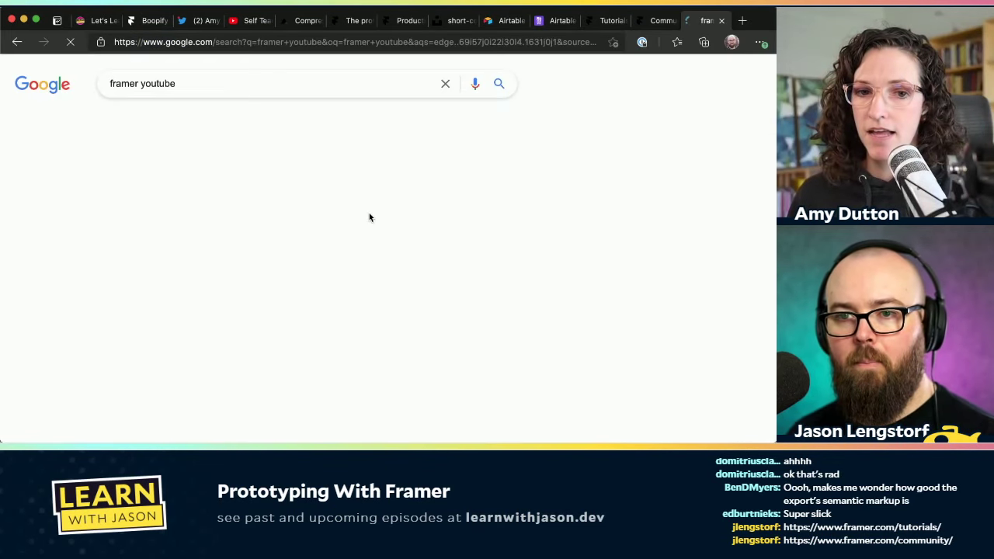
click(183, 189)
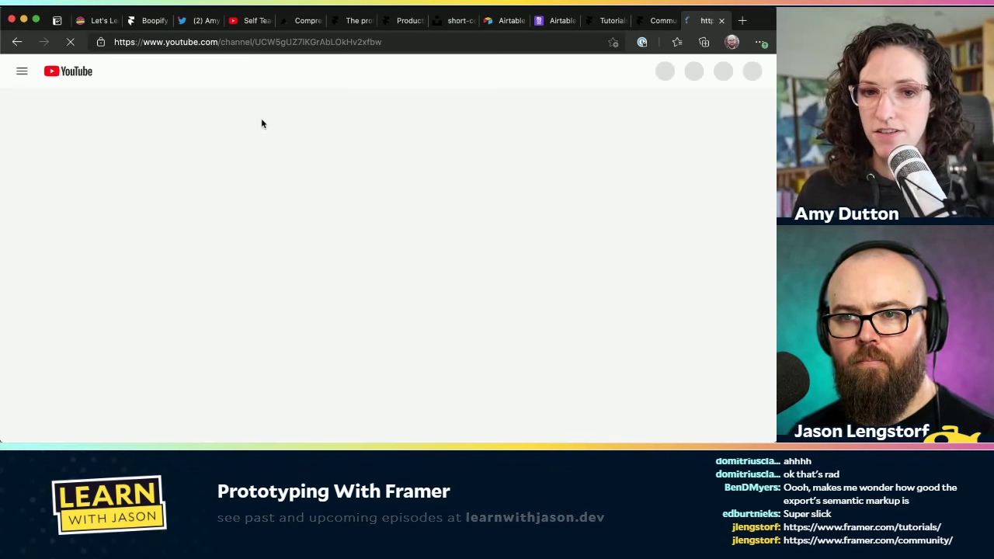
click(257, 48)
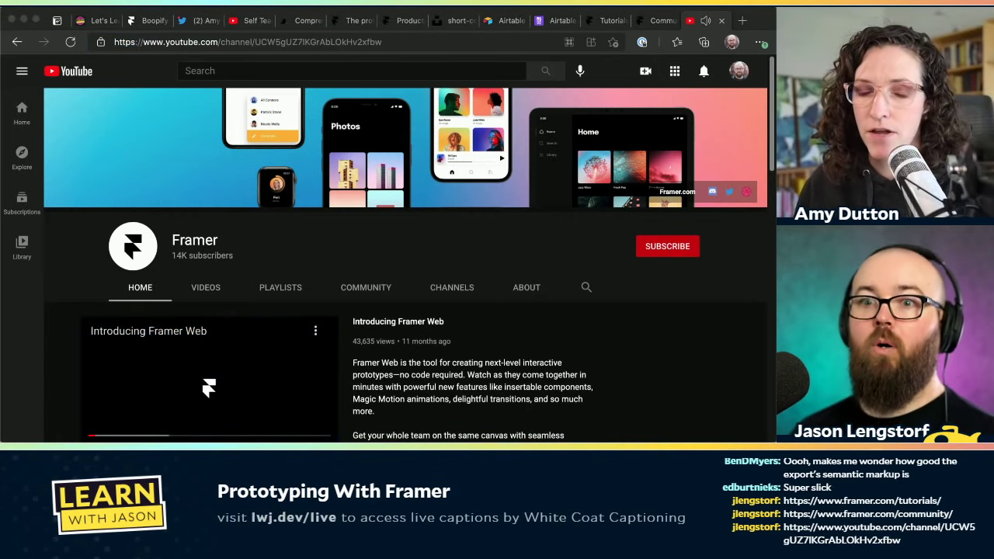
- Pause the channel trailer and scroll to show the banner and 'Introducing Framer Web' video
scroll(209, 397, down, 1)
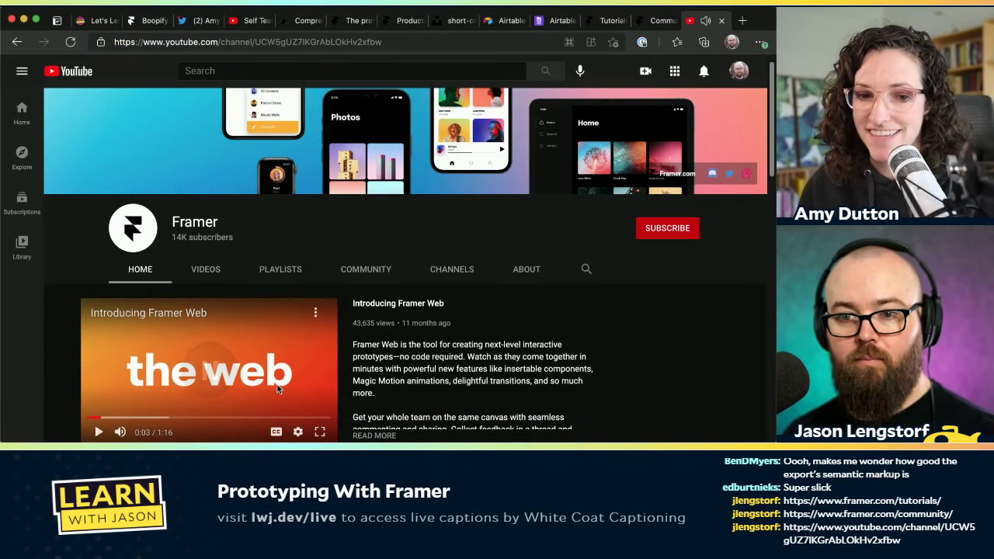
click(206, 357)
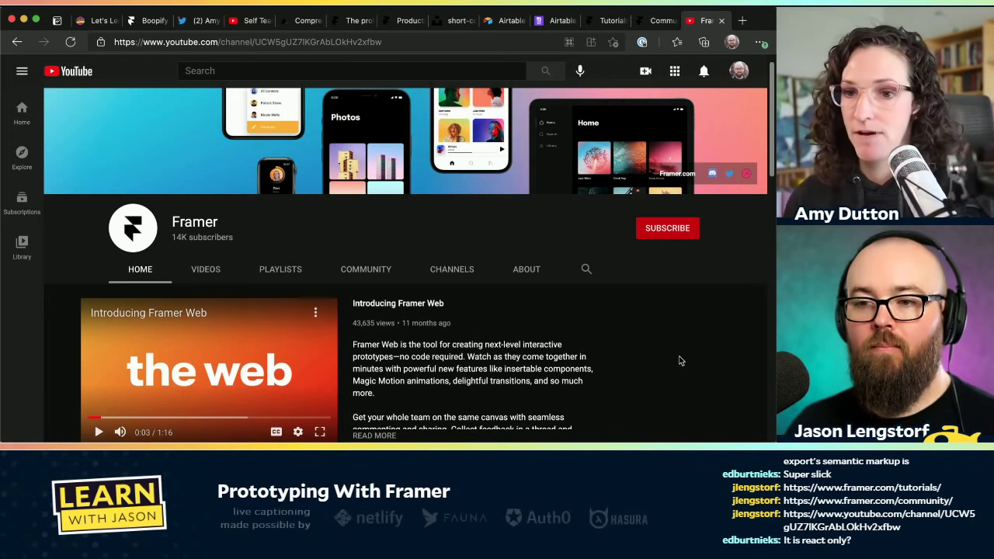
scroll(680, 361, down, 1)
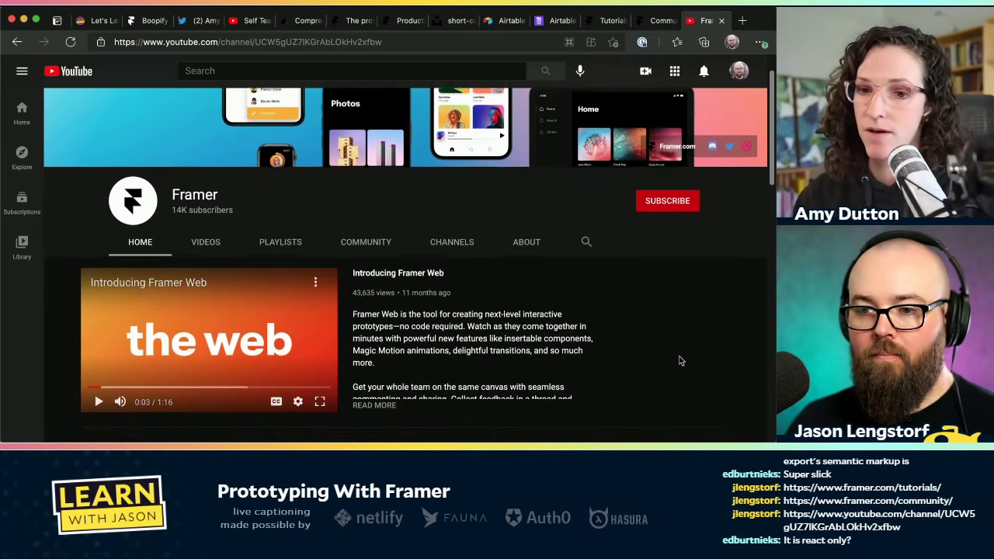
scroll(680, 360, up, 1)
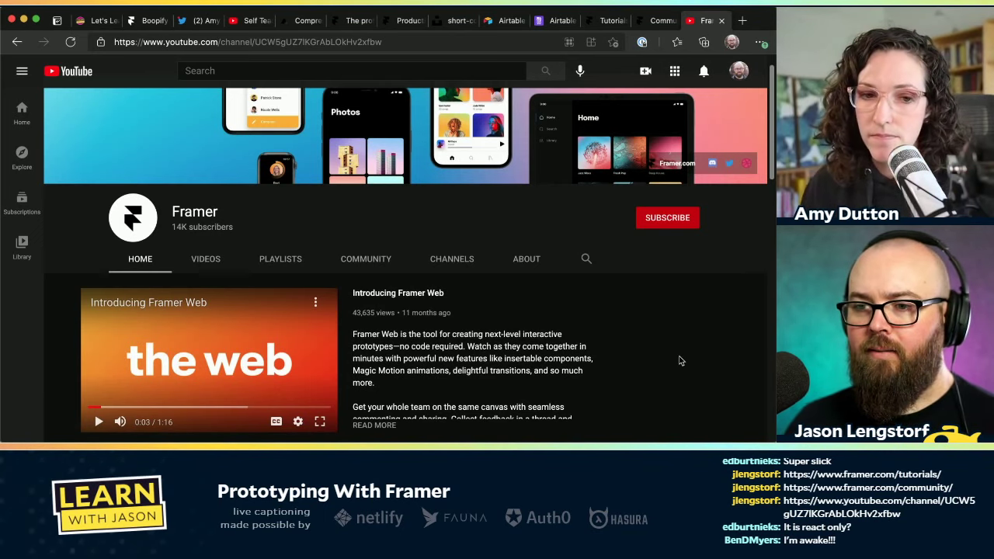
scroll(652, 347, up, 1)
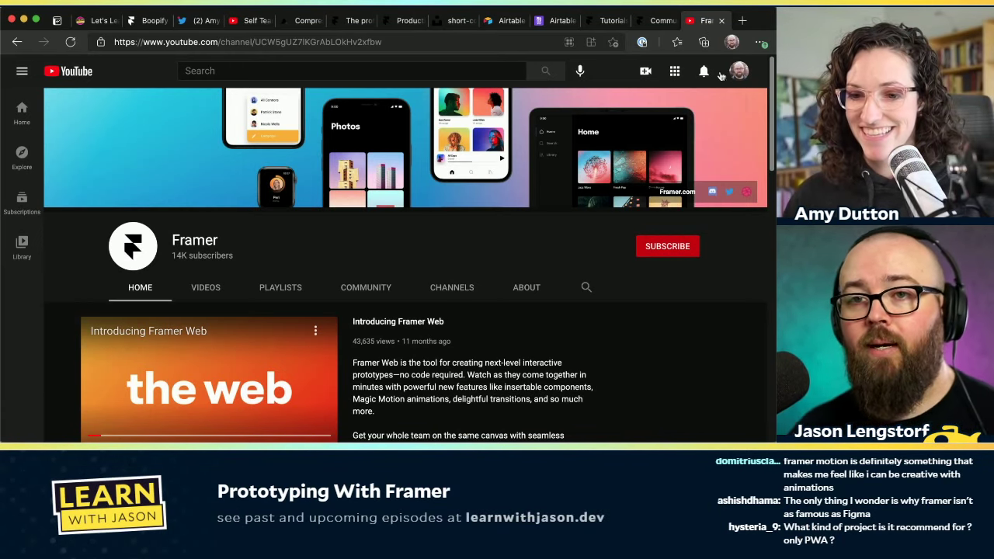
- Copy the guest's Twitter, Self Teach Me YouTube and Compressed.fm links for chat, then return to Boopify
click(187, 21)
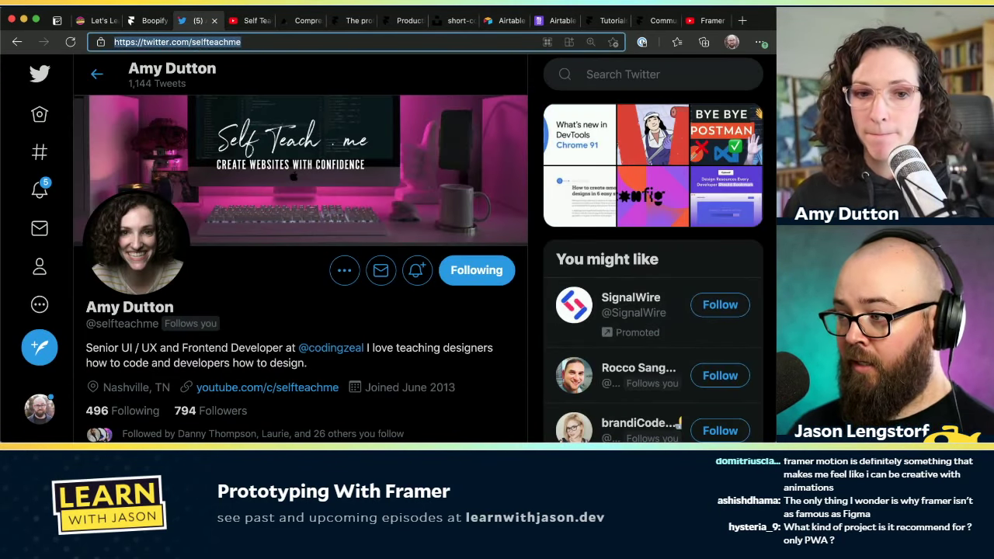
key(super+Tab)
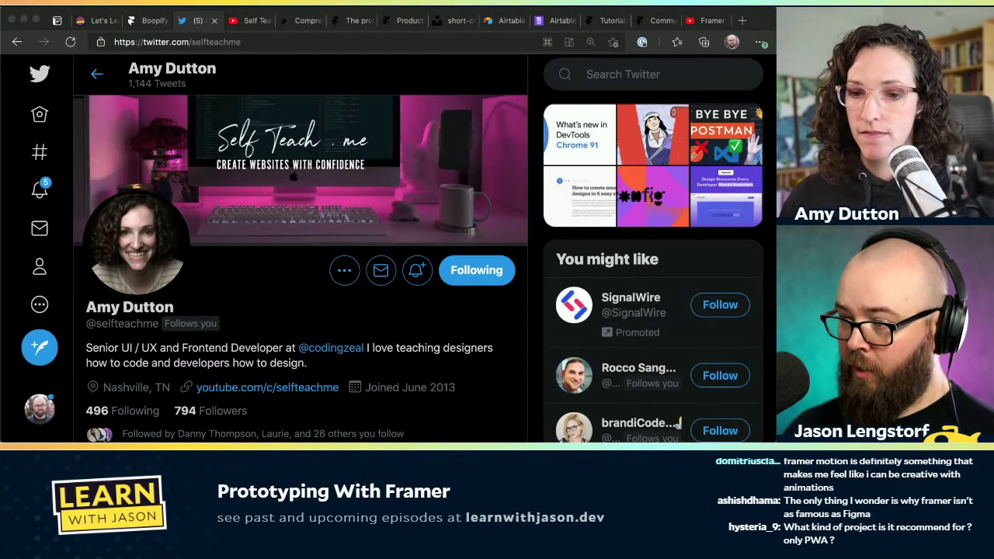
click(251, 20)
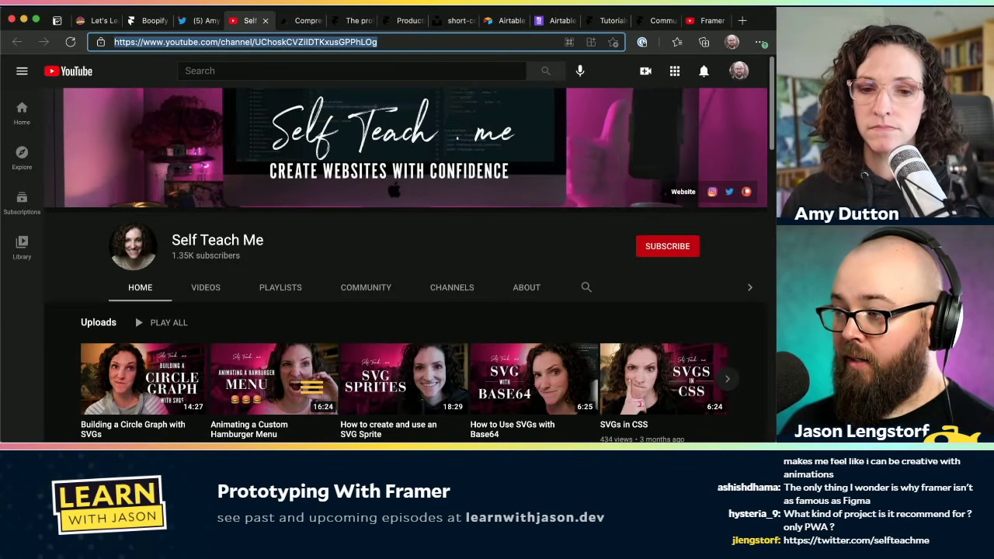
key(super+Tab)
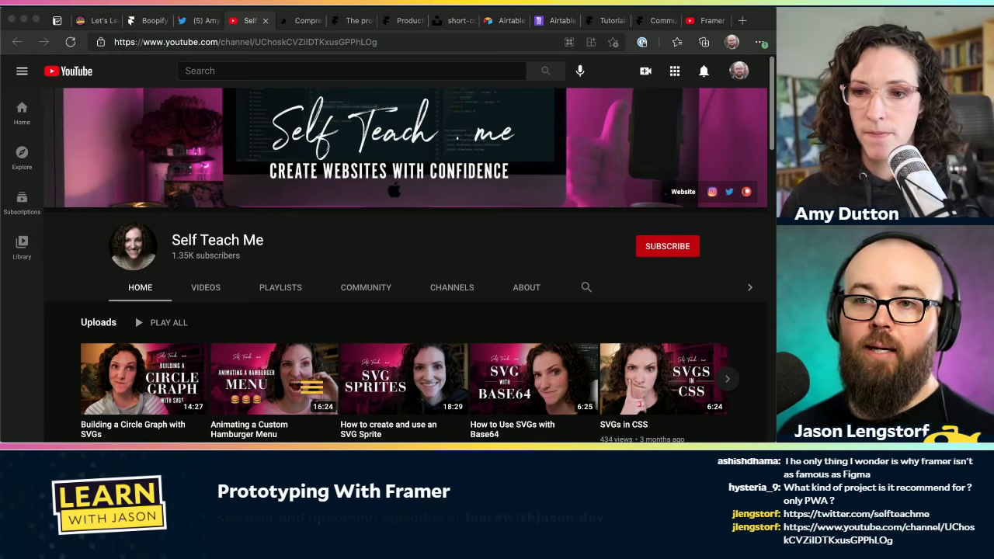
click(303, 21)
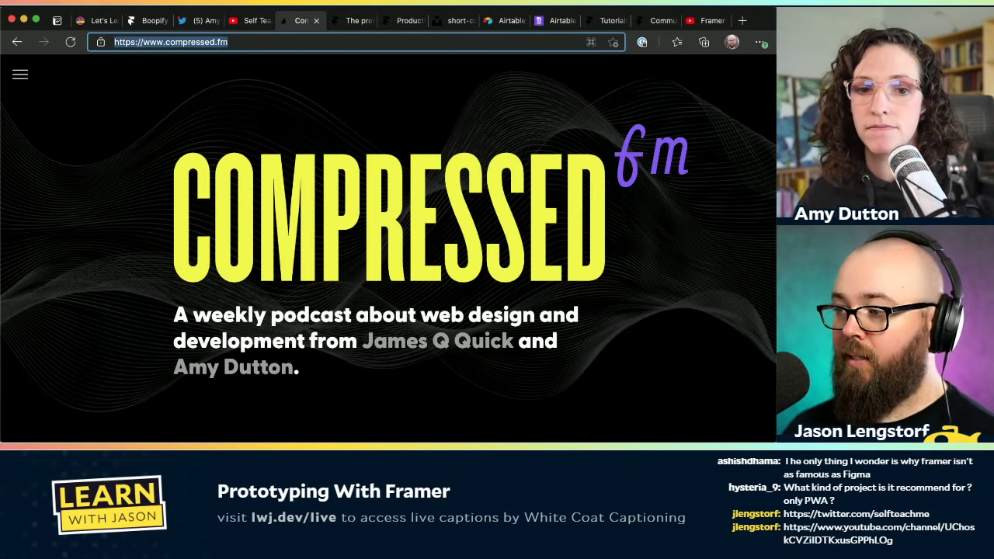
key(super+Tab)
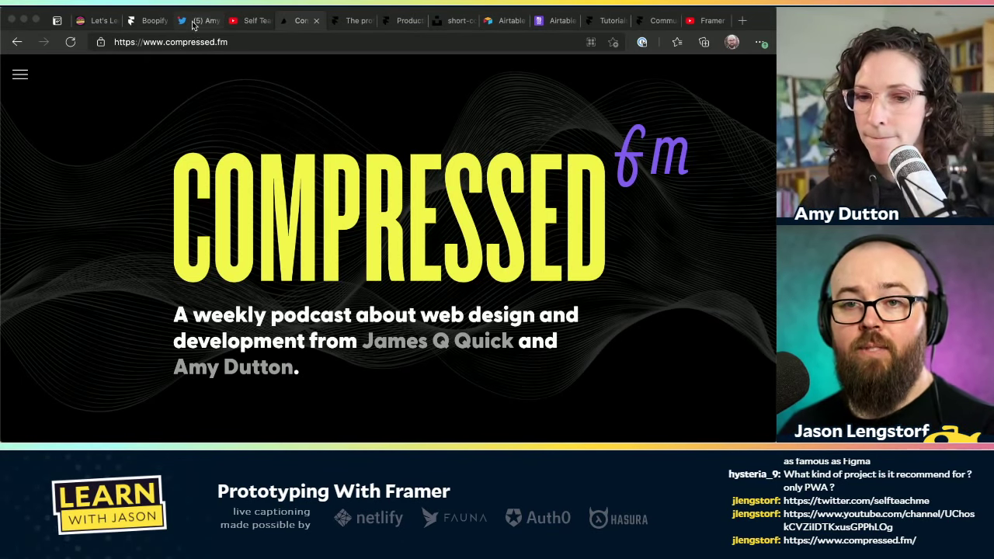
click(200, 23)
- Back on the Boopify canvas, adjust the zoom and select the Good Morning Welcome_message layer
click(143, 27)
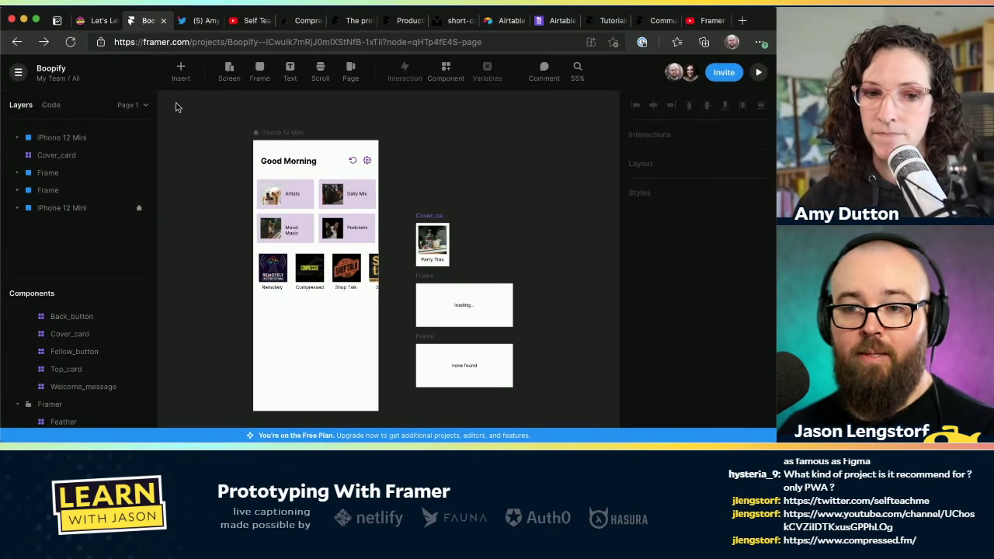
scroll(404, 254, down, 3)
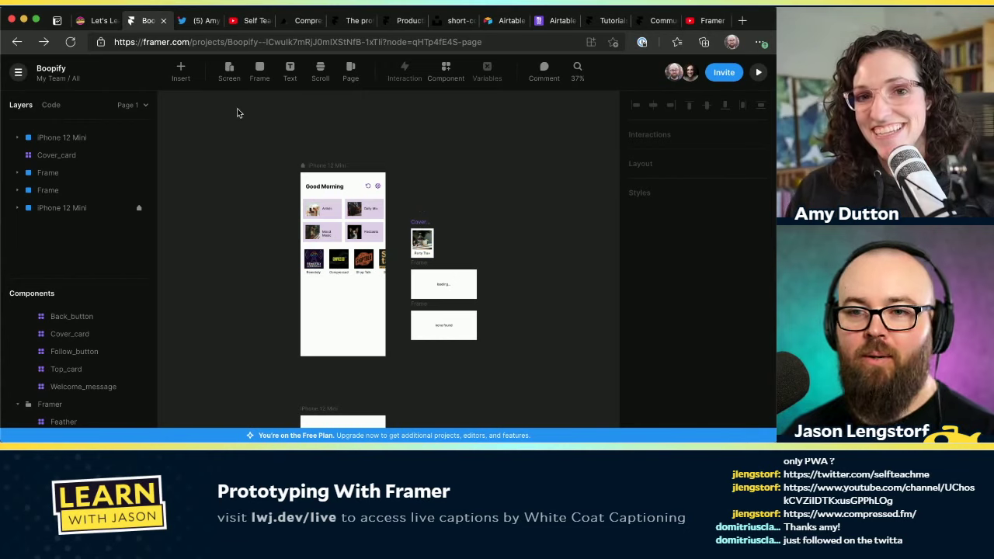
scroll(328, 204, up, 5)
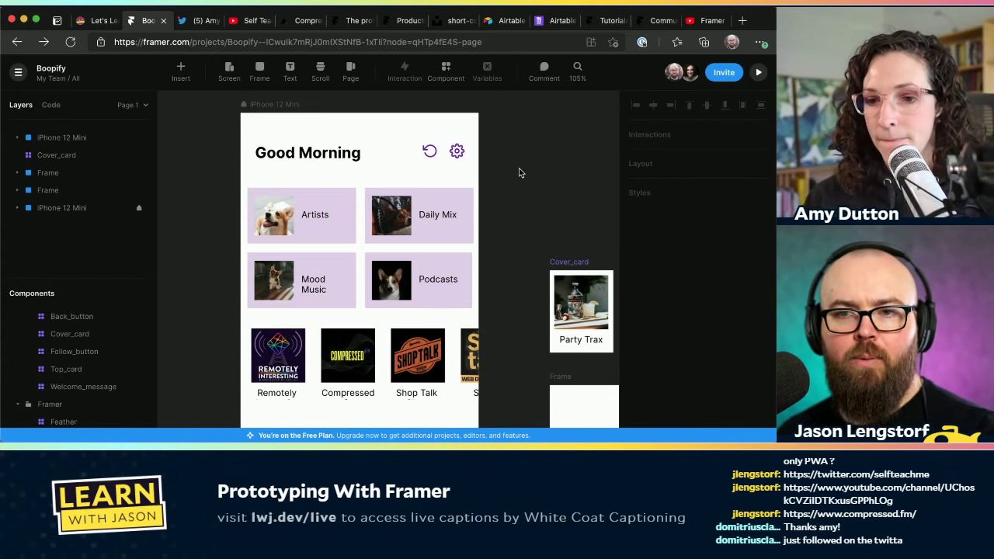
scroll(518, 173, right, 1)
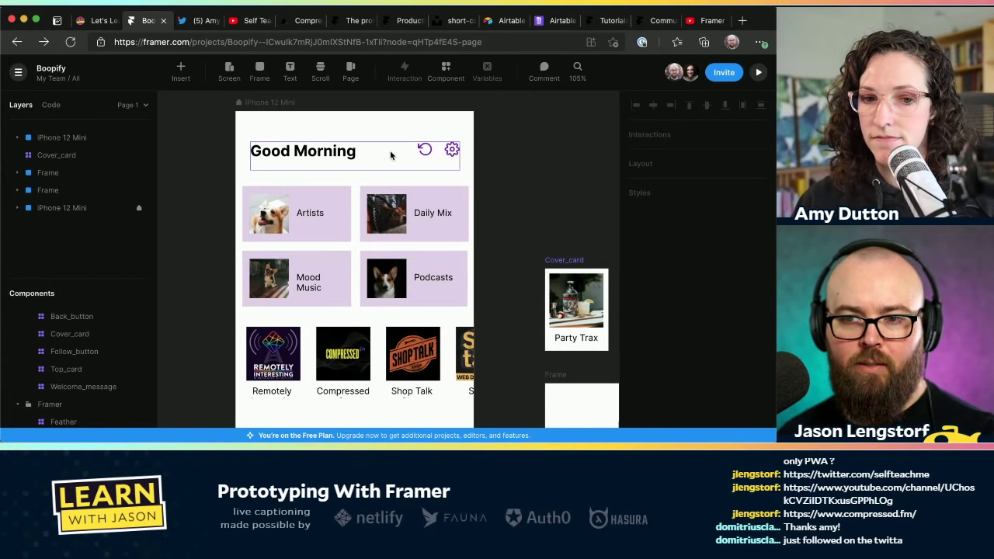
click(277, 155)
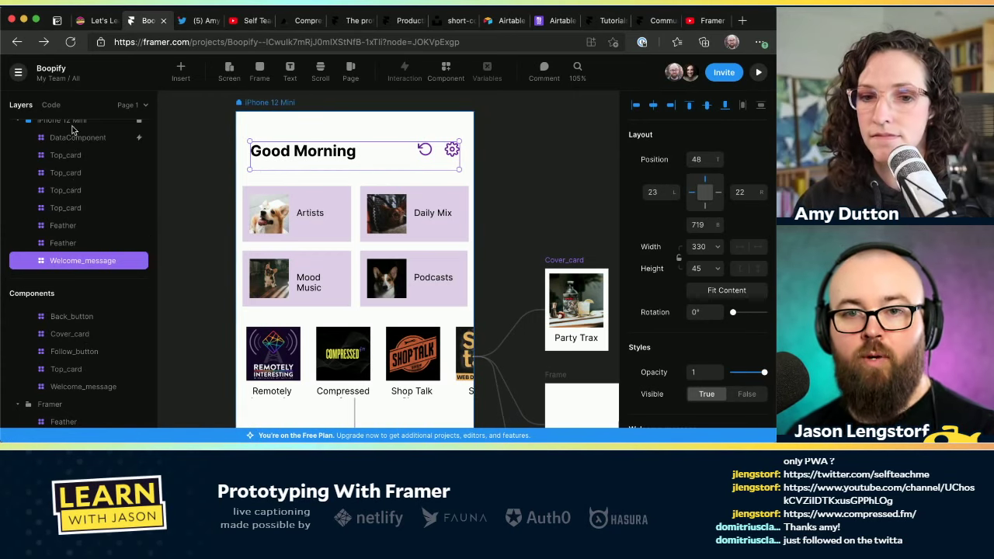
click(51, 105)
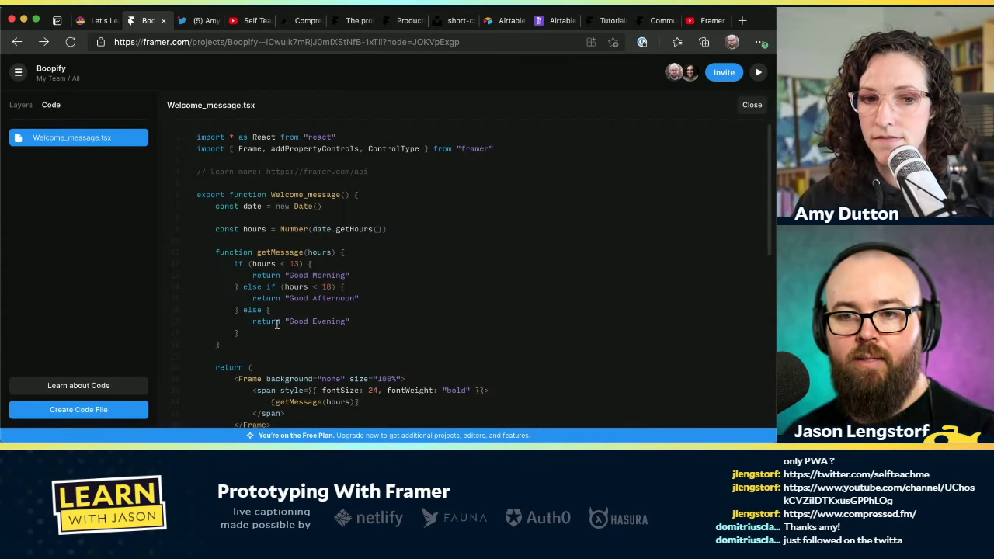
scroll(277, 325, down, 1)
drag(216, 244, 249, 338)
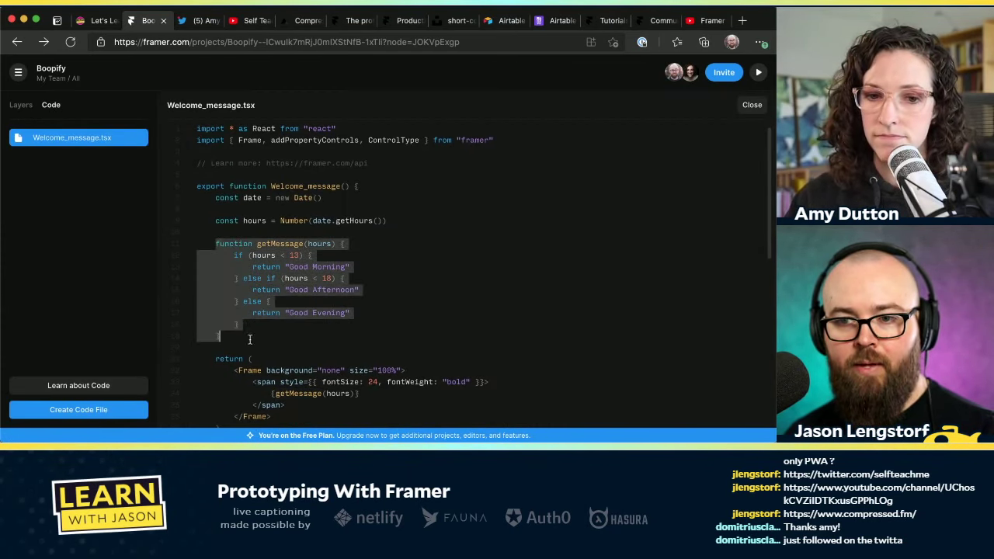
click(250, 339)
drag(285, 267, 351, 266)
click(279, 290)
drag(282, 290, 359, 289)
drag(281, 313, 351, 313)
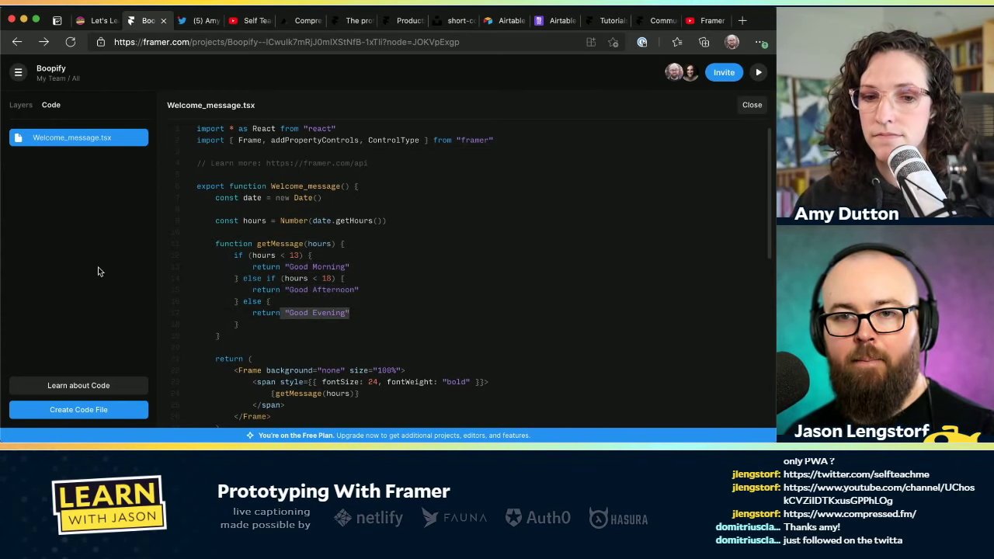
click(21, 105)
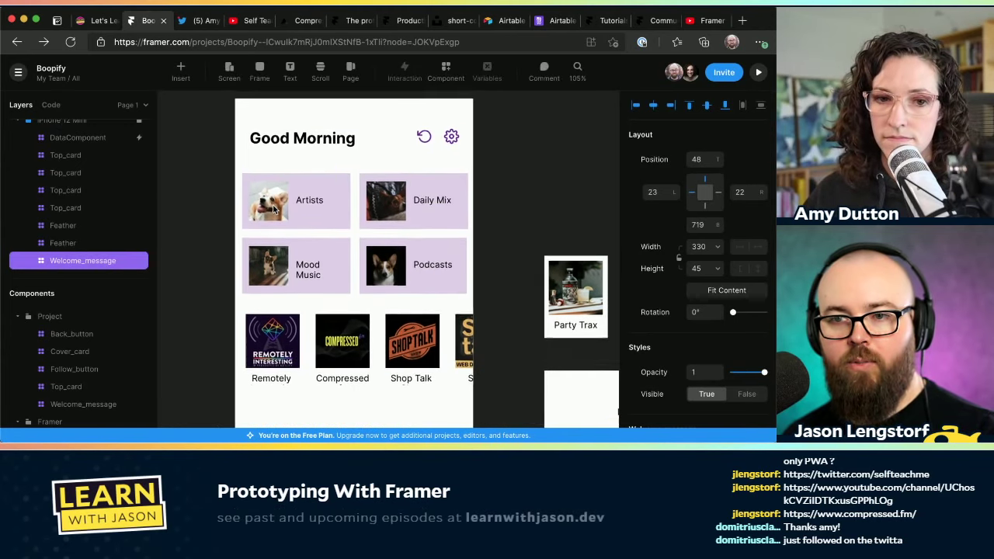
- Select the Artists and Daily Mix Top_card items on the home screen
click(272, 191)
click(393, 191)
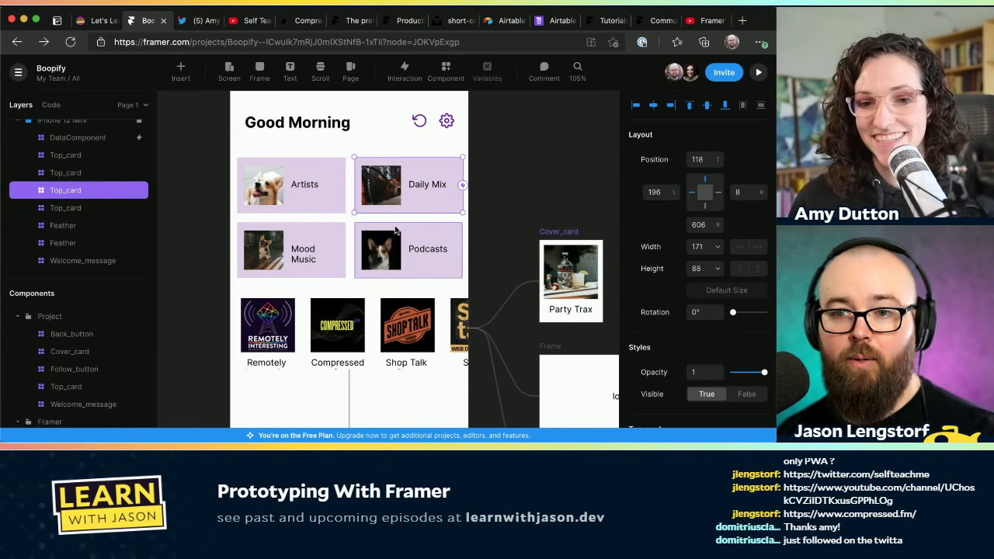
scroll(326, 233, down, 3)
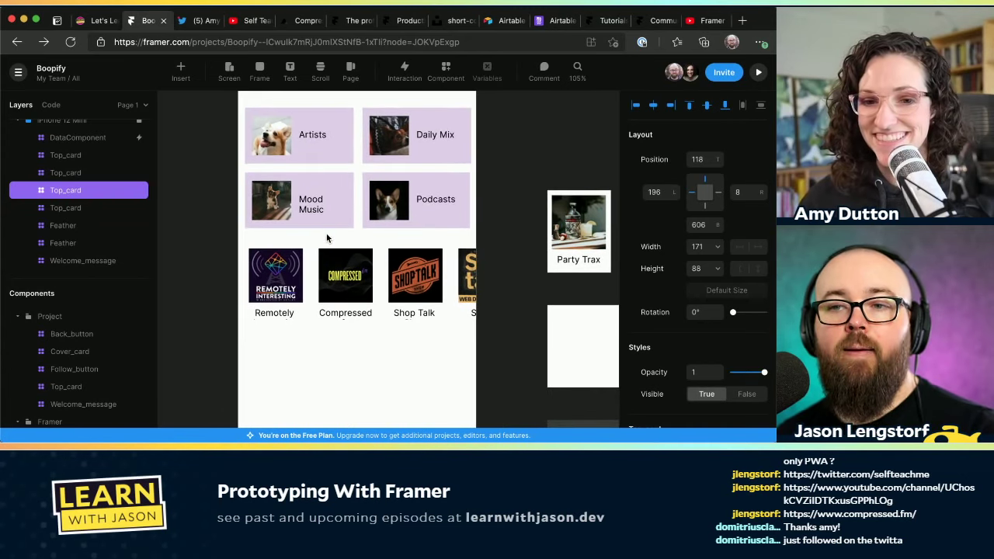
- Review the podcast row DataComponent's Airtable settings, then view the Airtable API docs and podcast table
click(313, 265)
scroll(313, 265, down, 2)
scroll(313, 263, down, 1)
scroll(334, 264, right, 3)
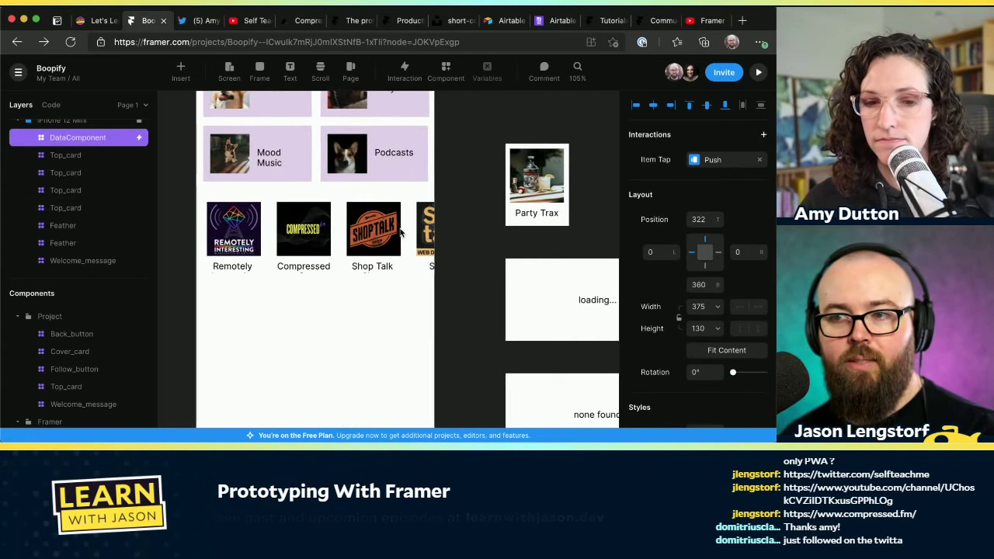
scroll(654, 301, down, 8)
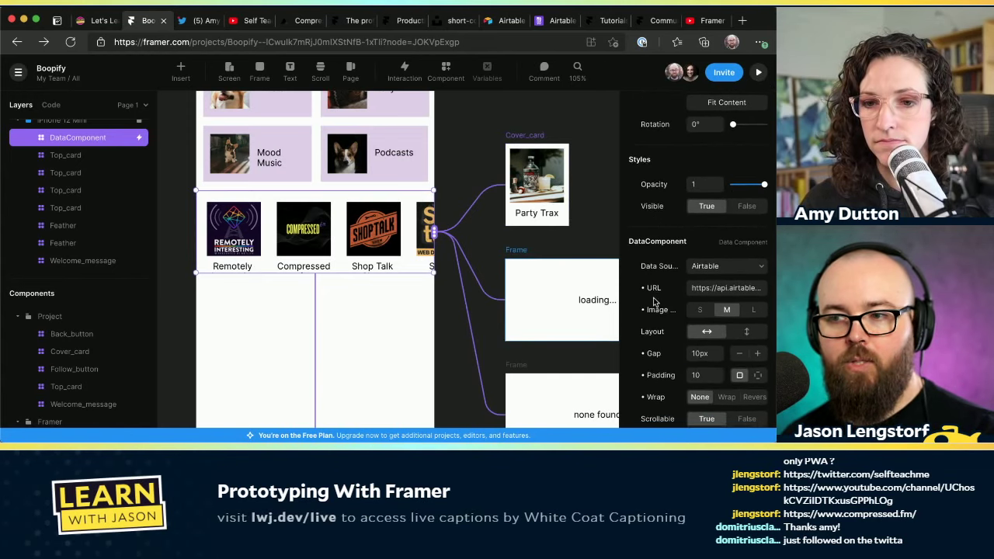
click(544, 24)
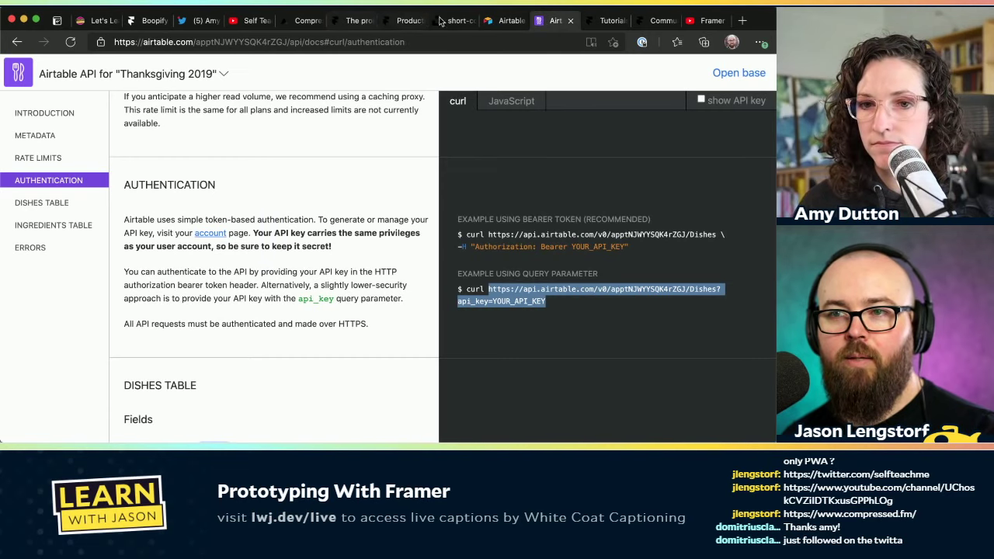
click(505, 22)
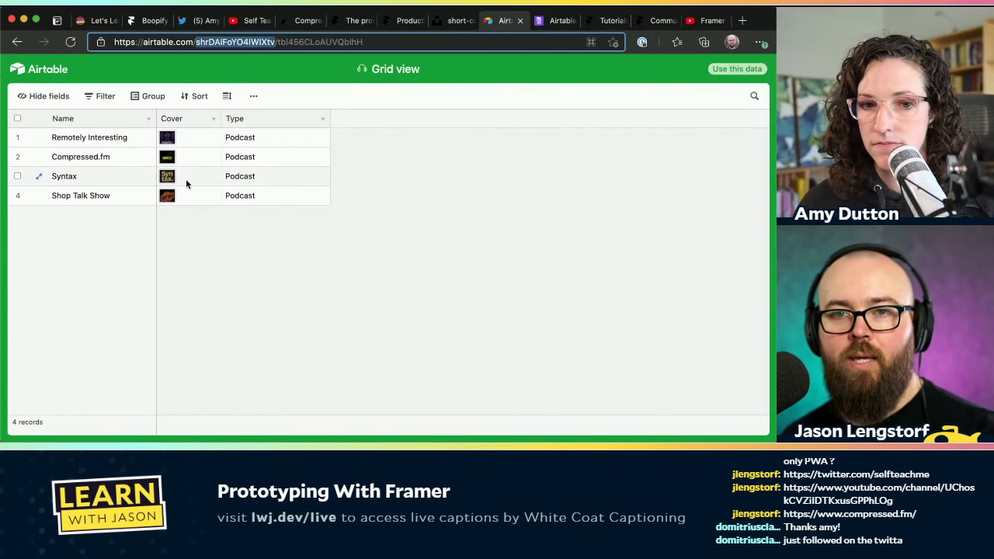
- In the Boopify editor, pan down and zoom to 63% to show the album screen with its follow button
click(147, 20)
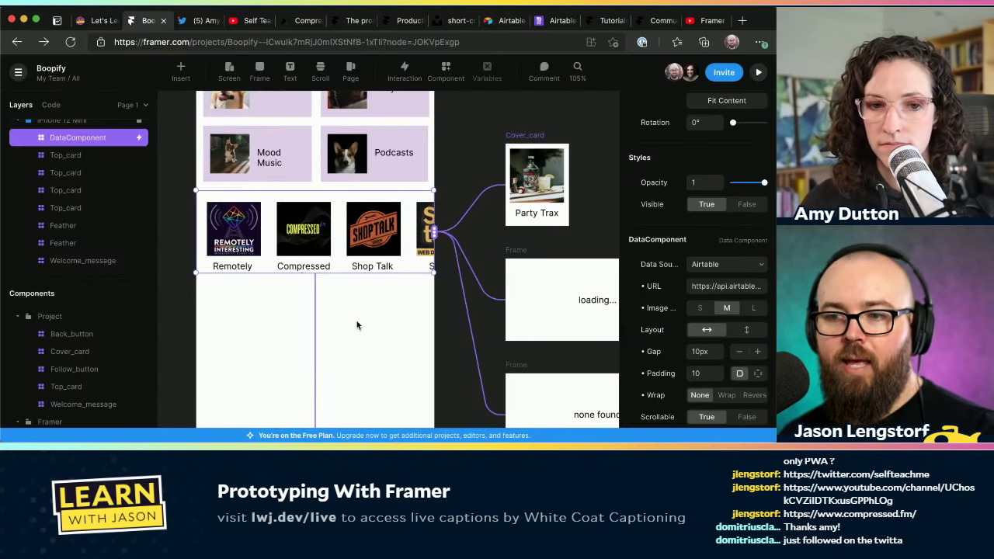
scroll(379, 287, right, 2)
scroll(379, 287, down, 1)
scroll(554, 280, down, 1)
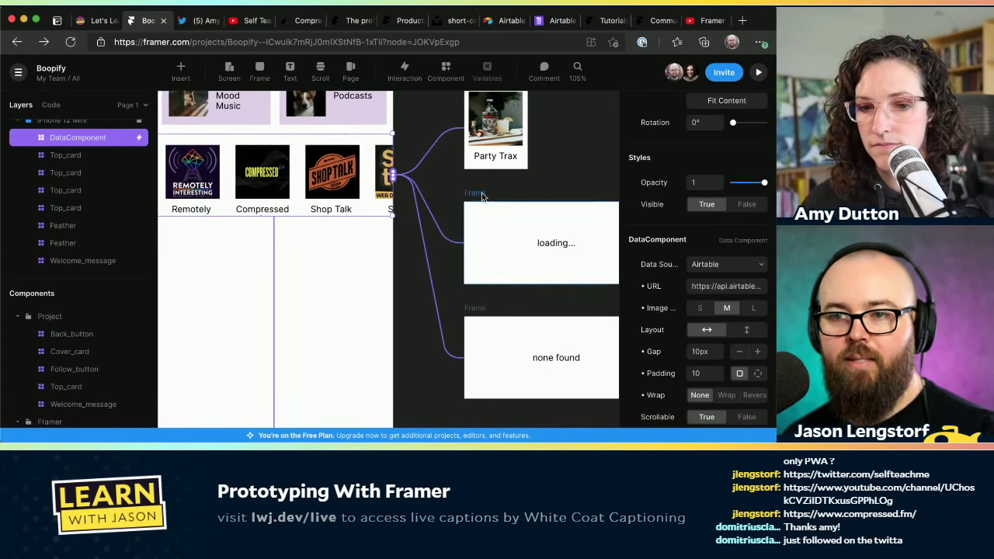
scroll(483, 195, left, 1)
scroll(483, 195, up, 1)
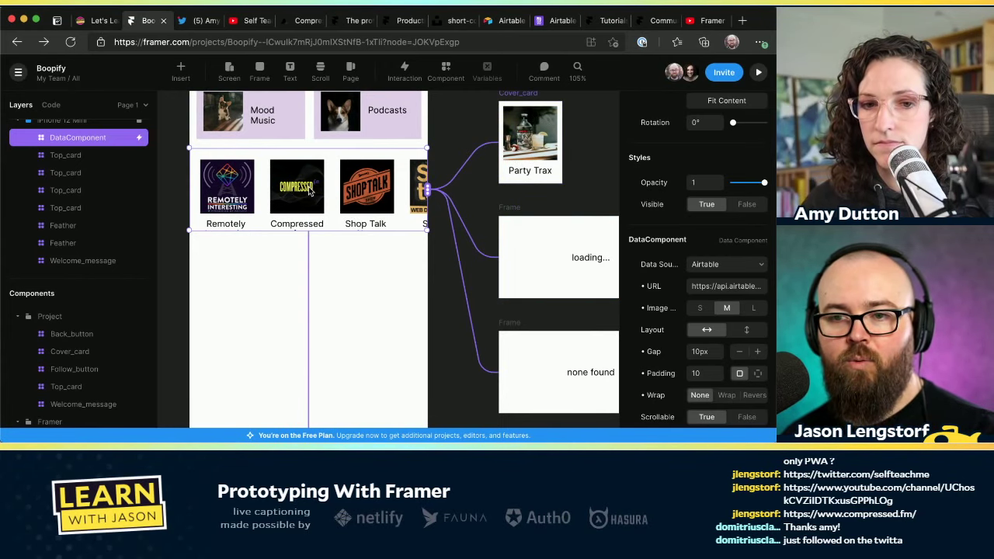
scroll(319, 270, down, 10)
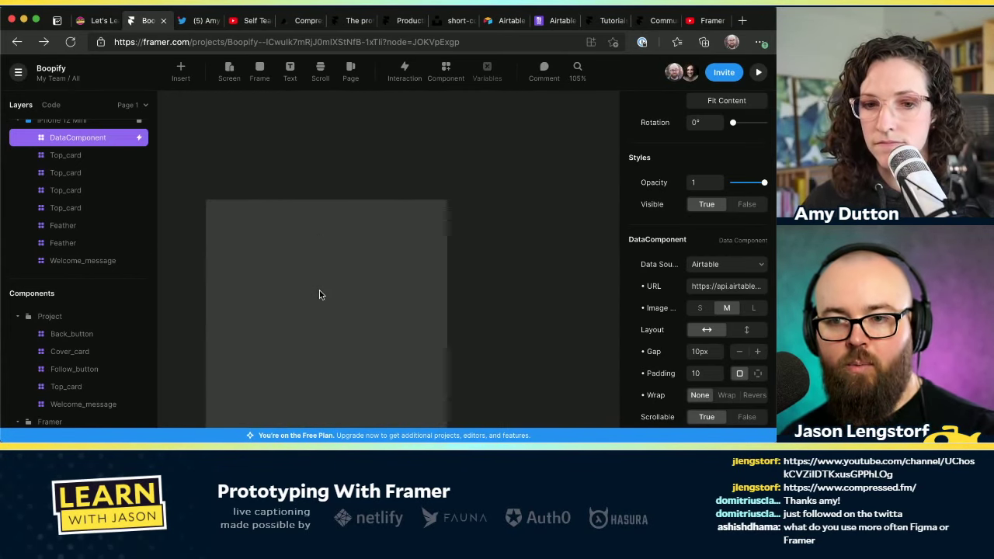
scroll(319, 290, down, 5)
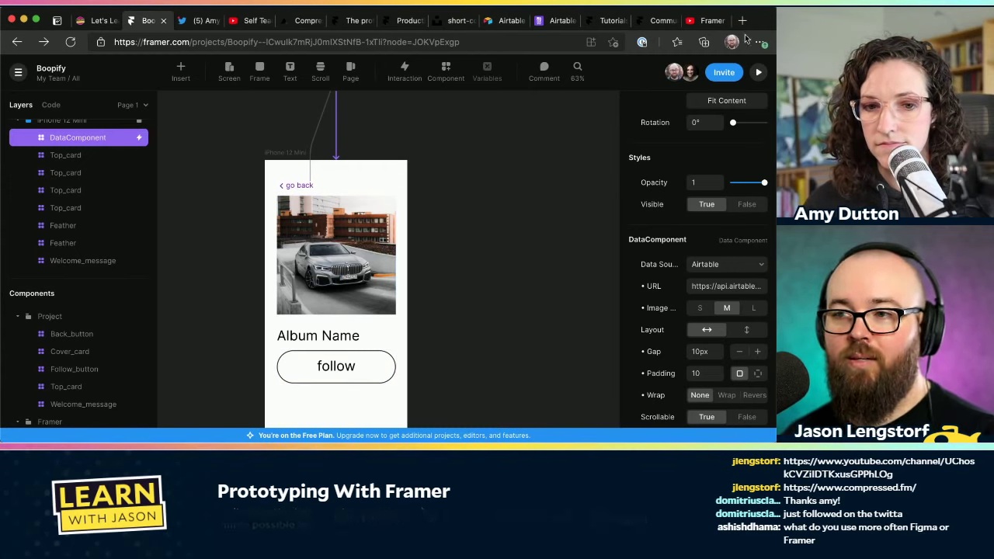
- In the phone preview, open the Compressed album page, tap follow, go back, then close the preview
click(759, 73)
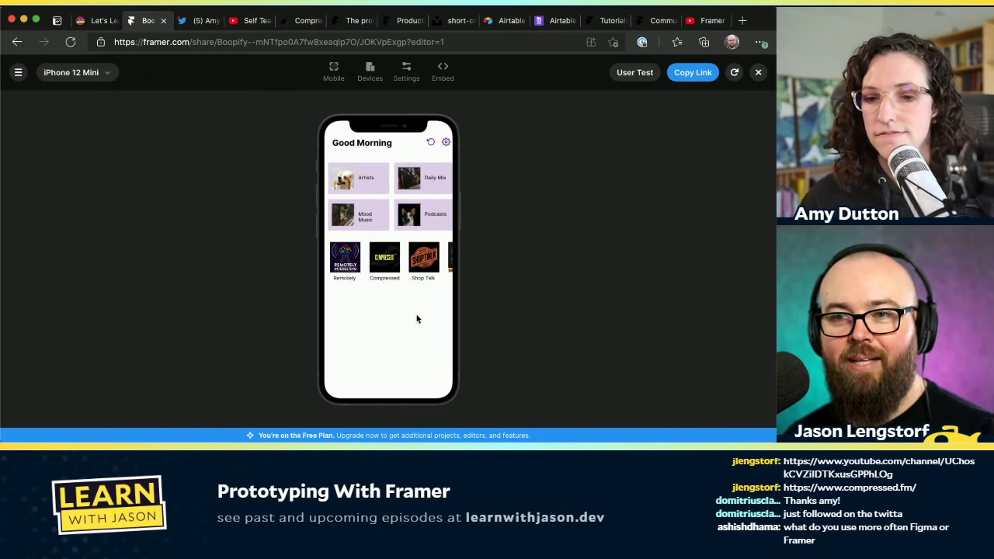
click(383, 264)
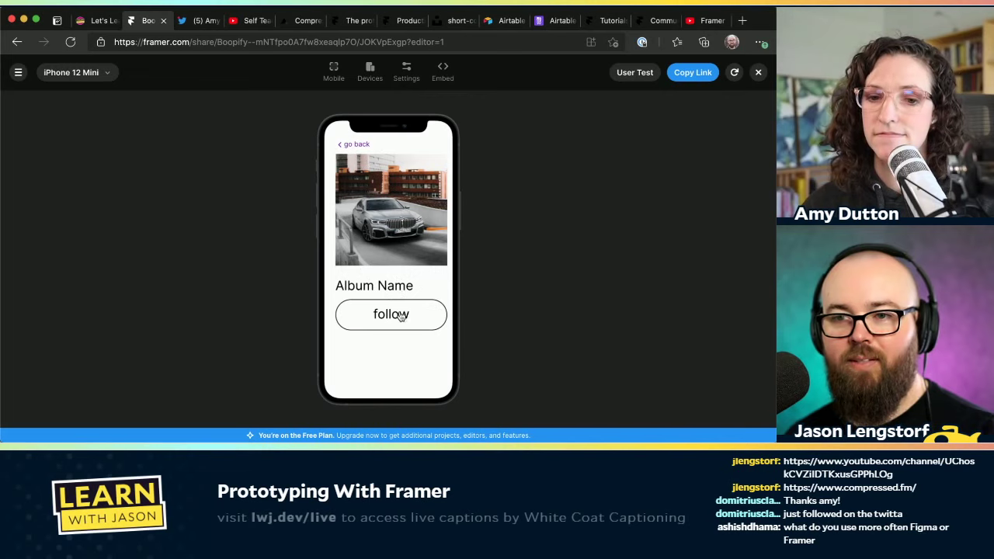
click(387, 306)
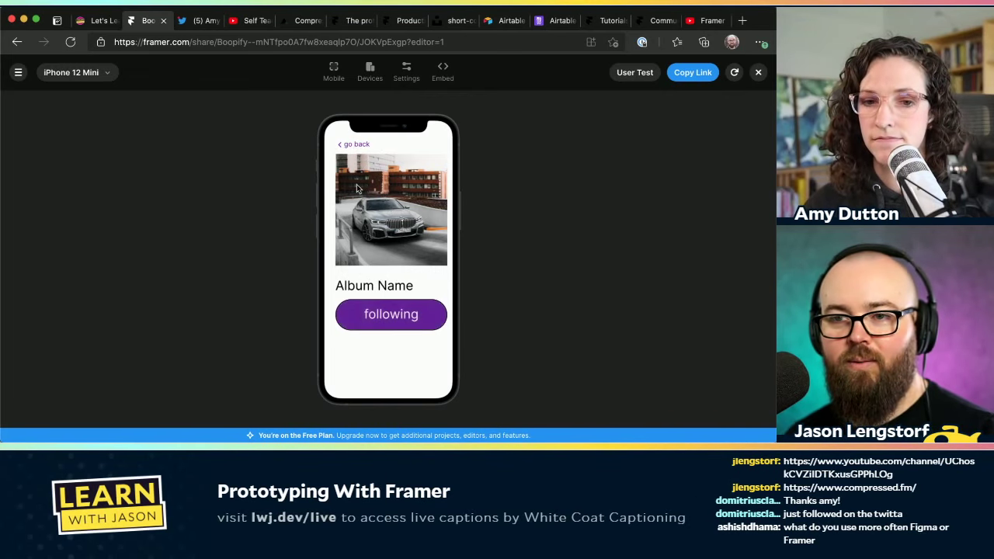
click(344, 146)
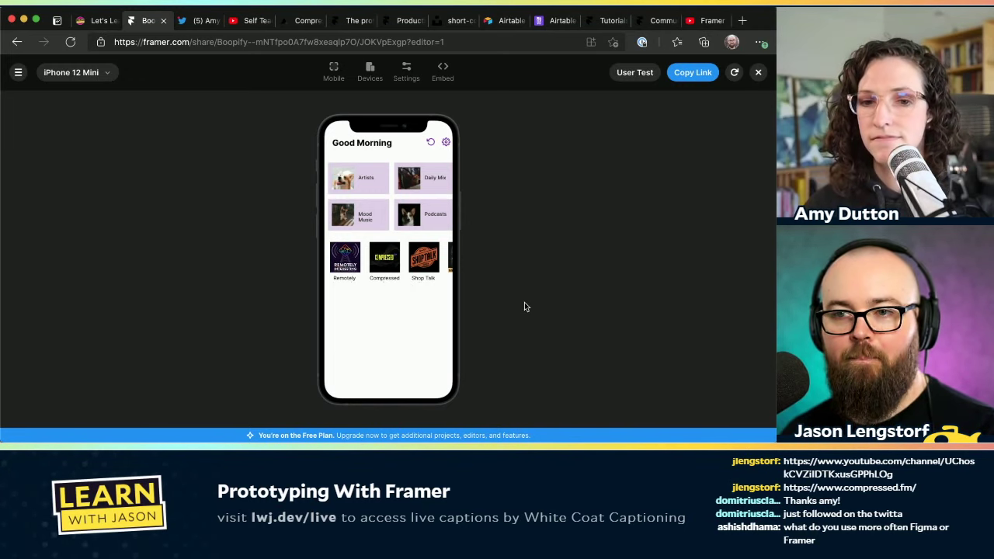
scroll(420, 270, right, 2)
scroll(420, 270, left, 2)
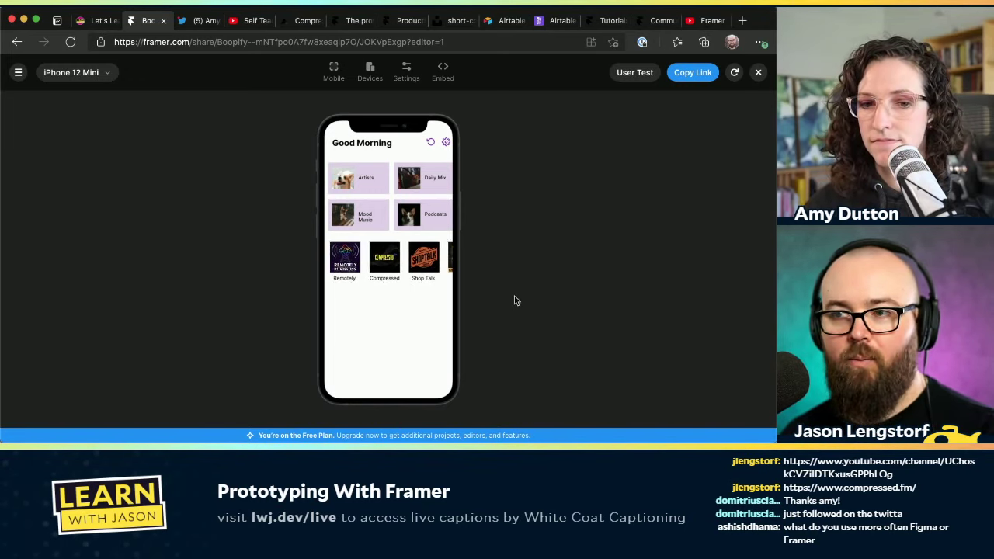
click(758, 75)
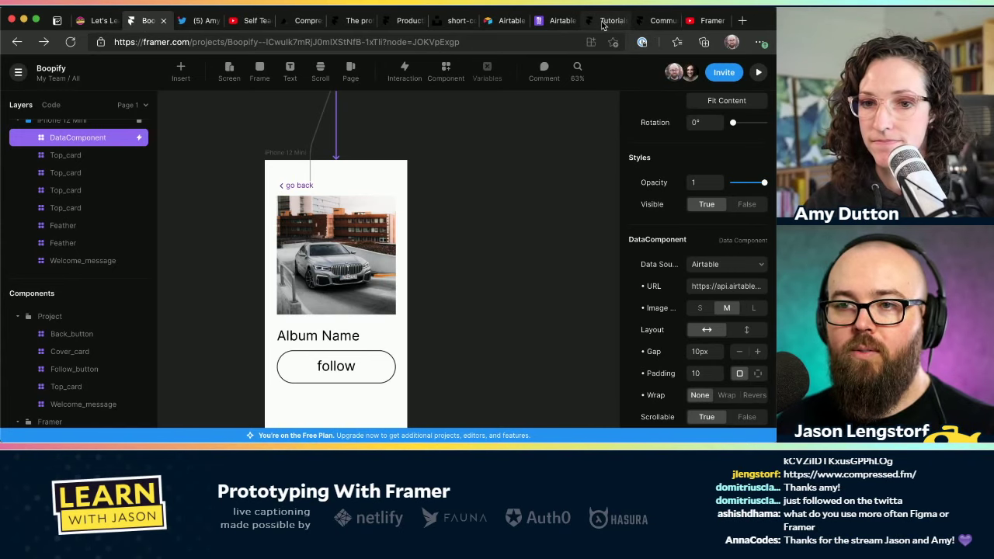
- Switch to the framer.com tab showing the 'Design how it works.' homepage
click(308, 27)
click(348, 29)
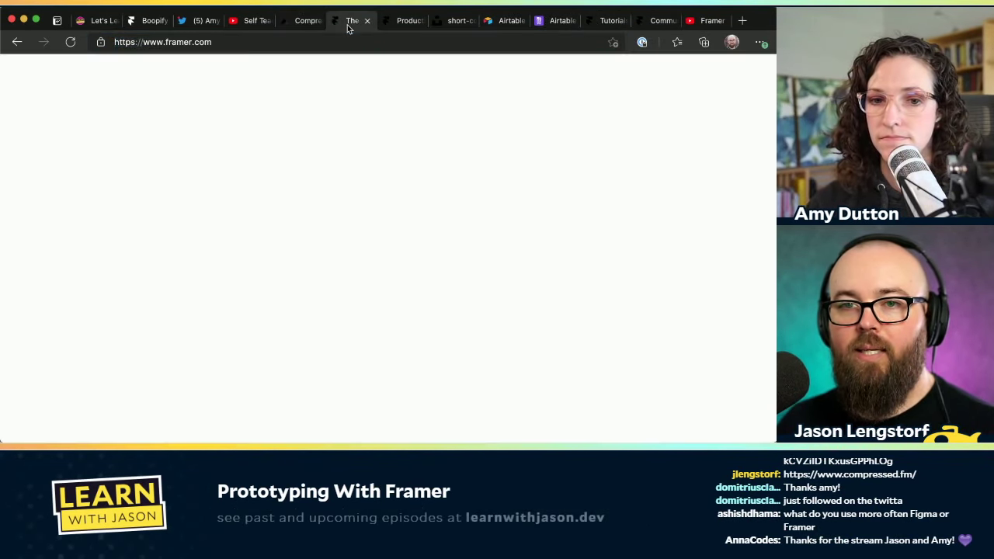
scroll(362, 249, up, 3)
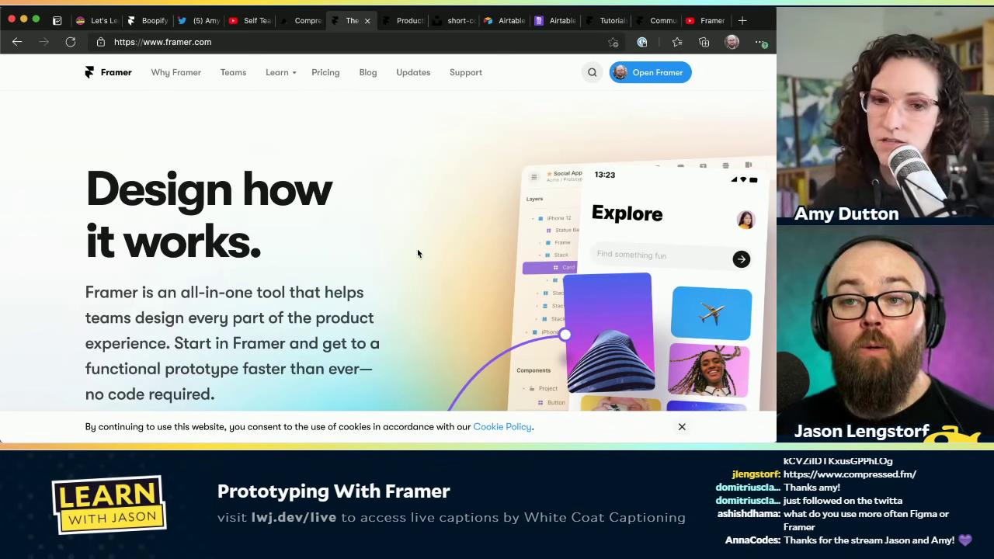
- Search 'import figma into' in a new tab, copy Framer's Figma-importer blog link, then return to Learn With Jason
key(super+t)
text(import figma into)
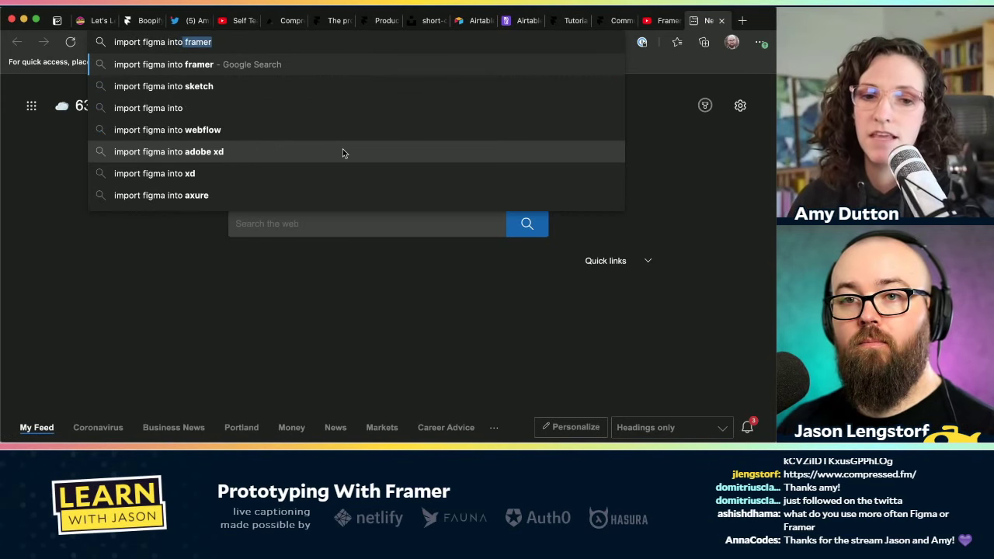
key(Return)
click(200, 188)
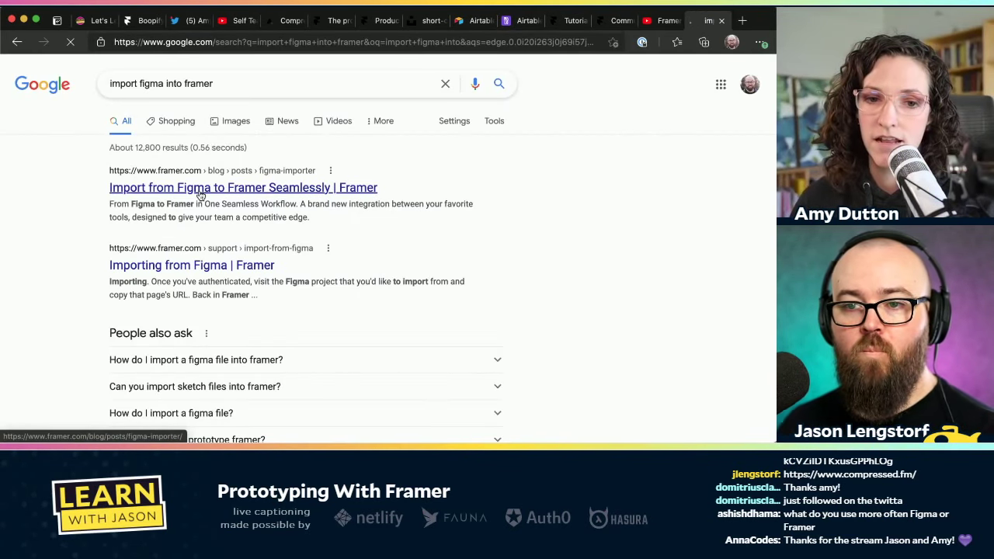
click(282, 42)
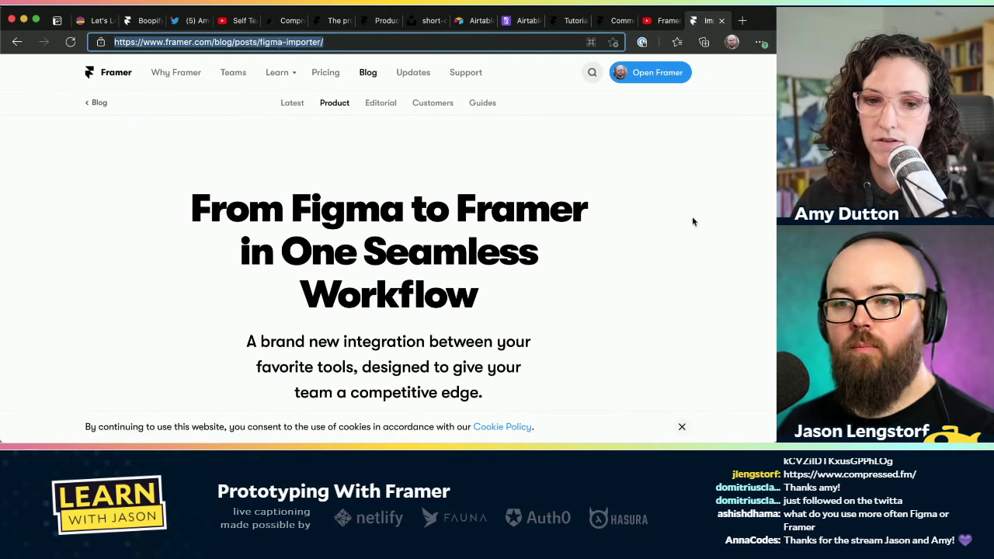
key(super+Tab)
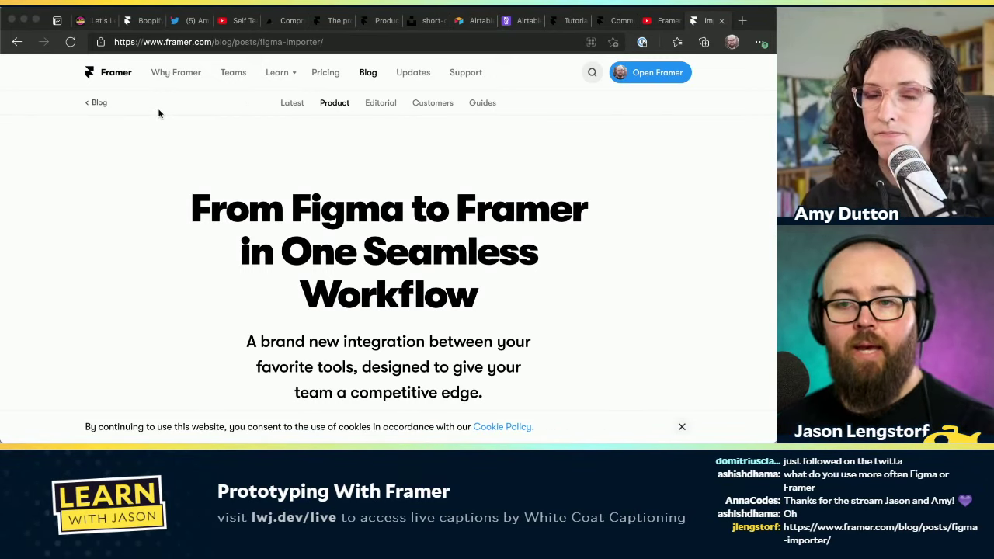
scroll(358, 304, down, 1)
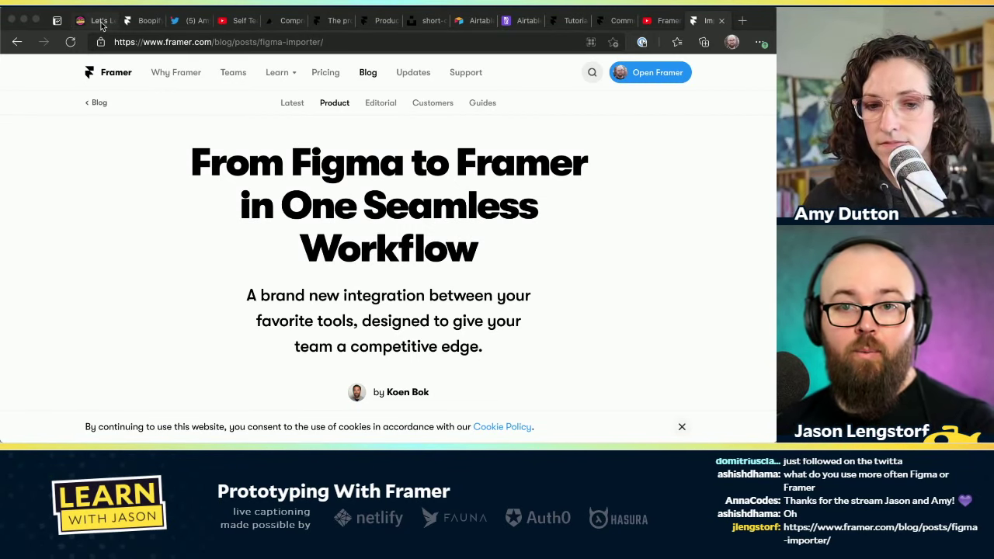
key(ctrl+Tab)
- Go to the Learn With Jason home page and scroll through its content
click(59, 82)
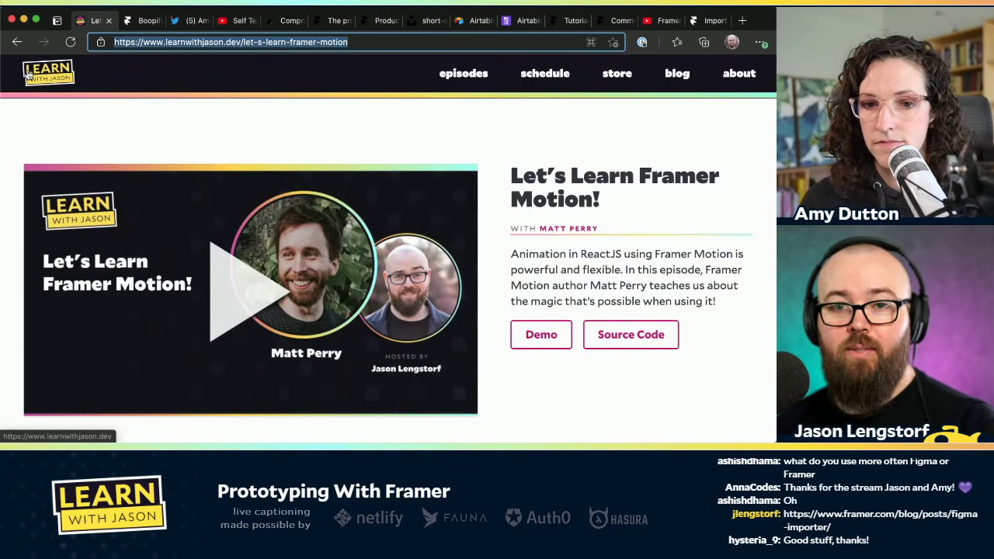
scroll(500, 307, down, 5)
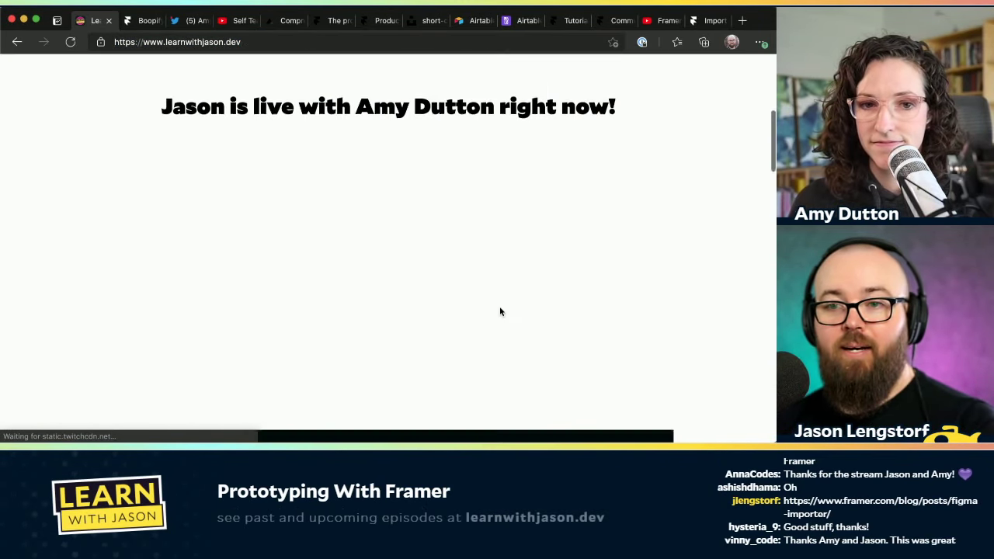
scroll(701, 352, down, 2)
scroll(701, 357, down, 2)
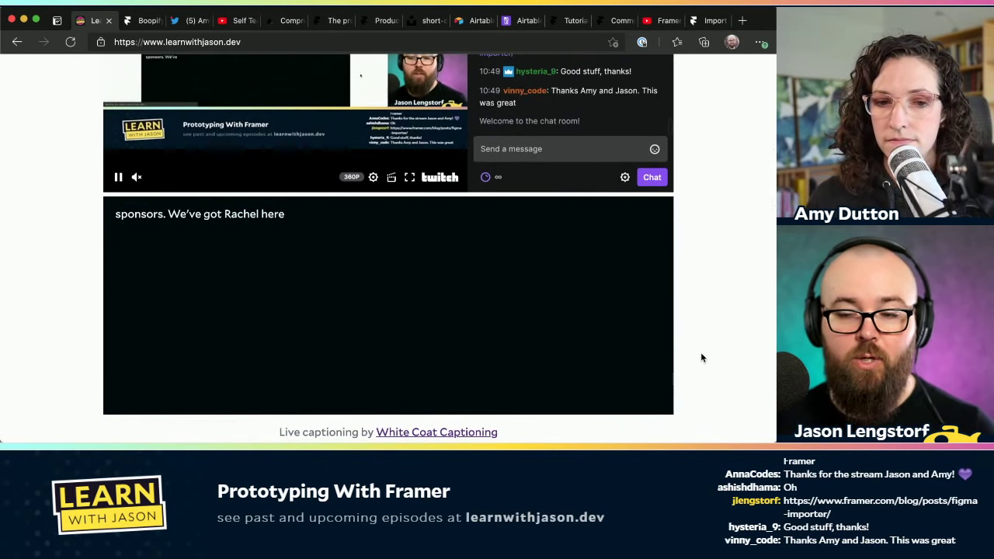
scroll(700, 357, down, 1)
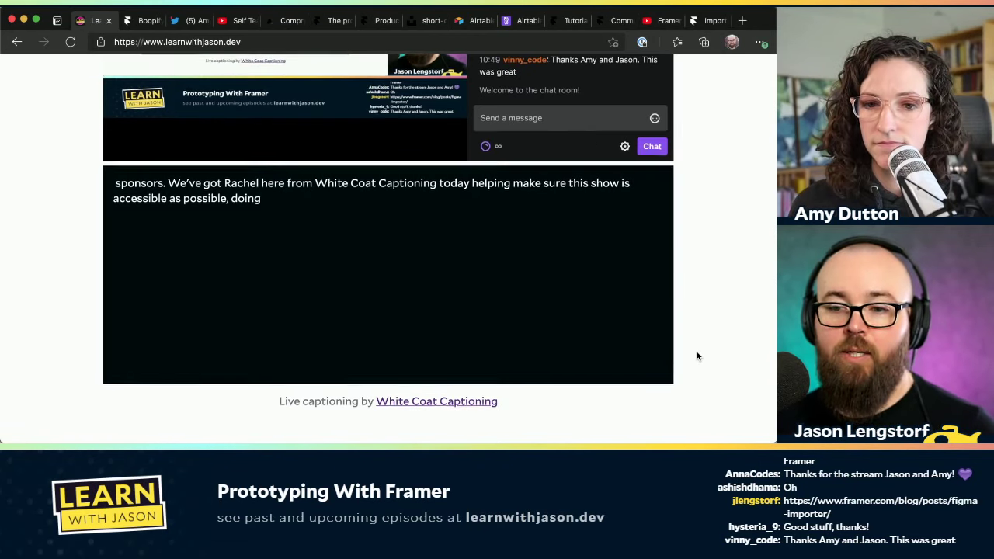
scroll(697, 357, down, 10)
scroll(697, 357, down, 2)
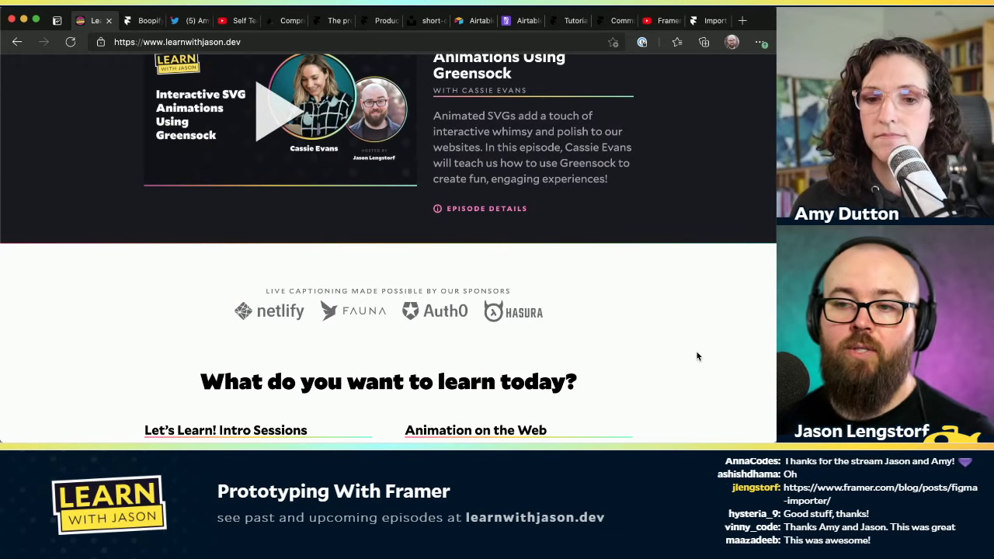
- Select the site address to share, then open the Schedule page of upcoming episodes
click(457, 42)
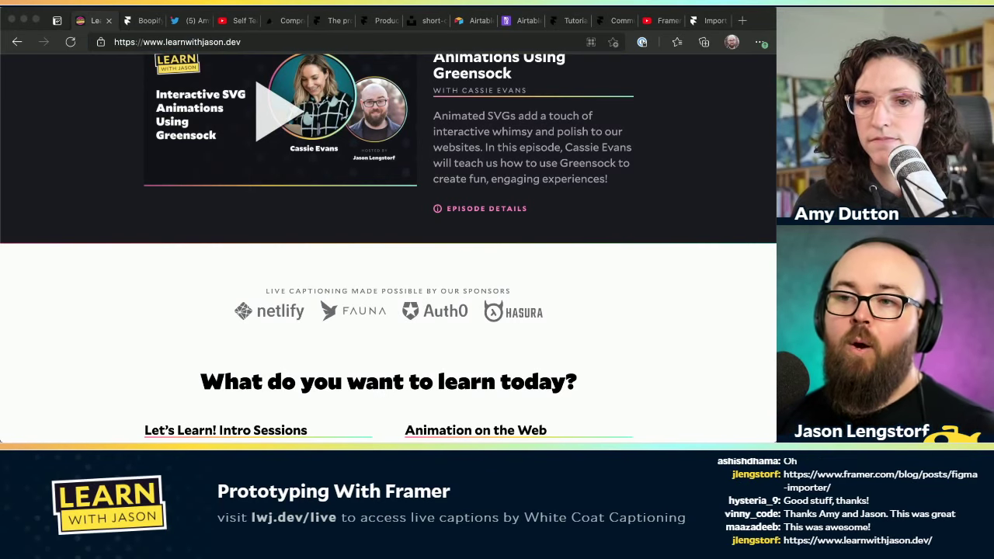
scroll(683, 176, up, 15)
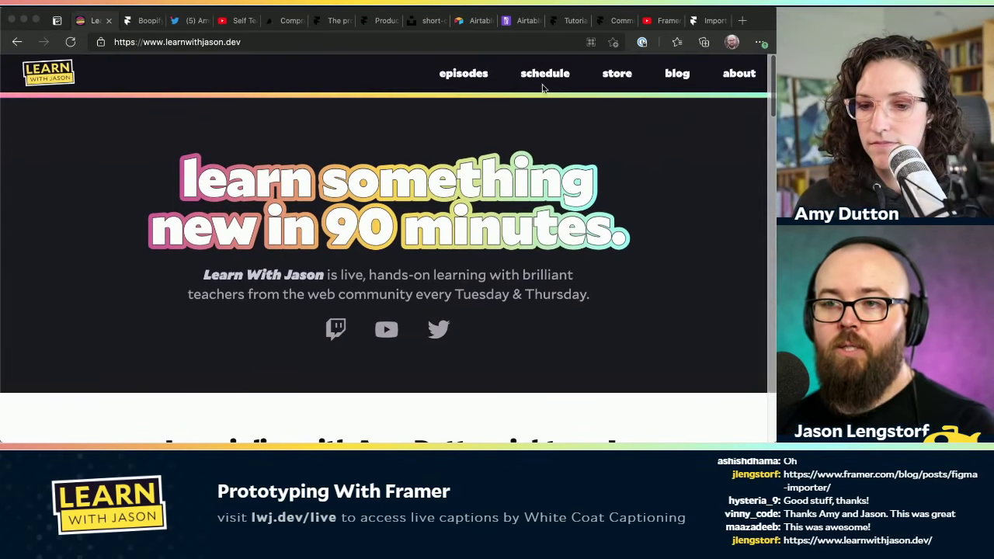
click(545, 76)
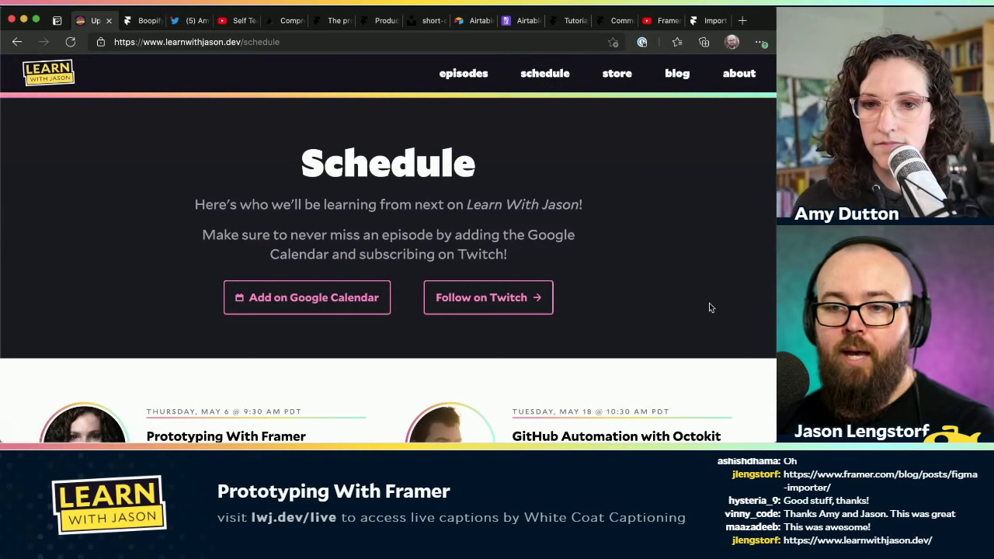
scroll(741, 332, down, 3)
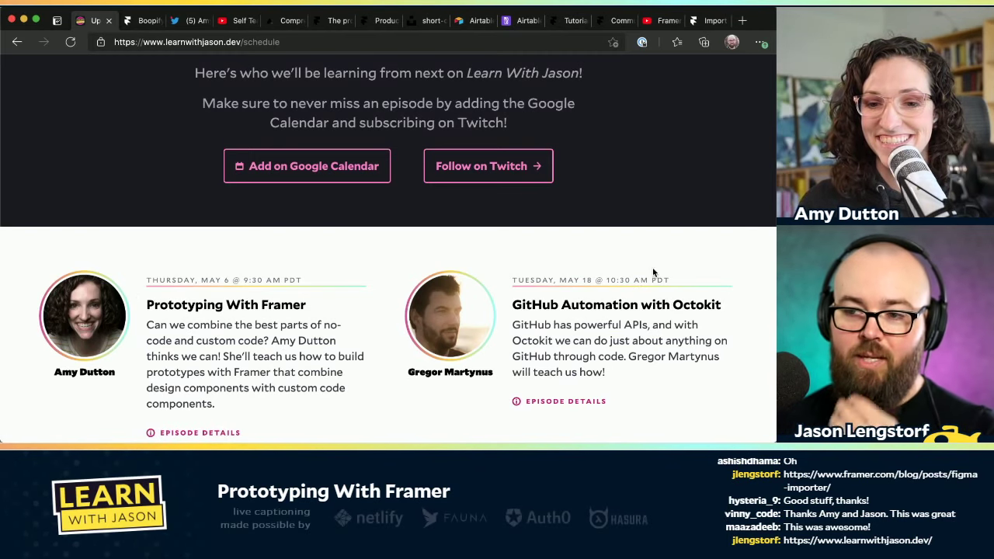
scroll(645, 269, down, 2)
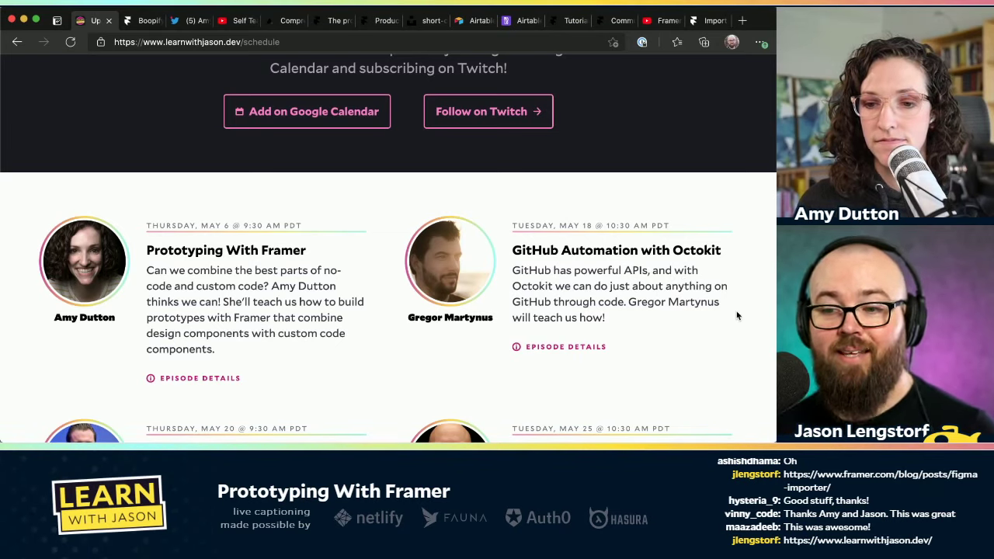
scroll(737, 314, down, 1)
scroll(737, 316, down, 3)
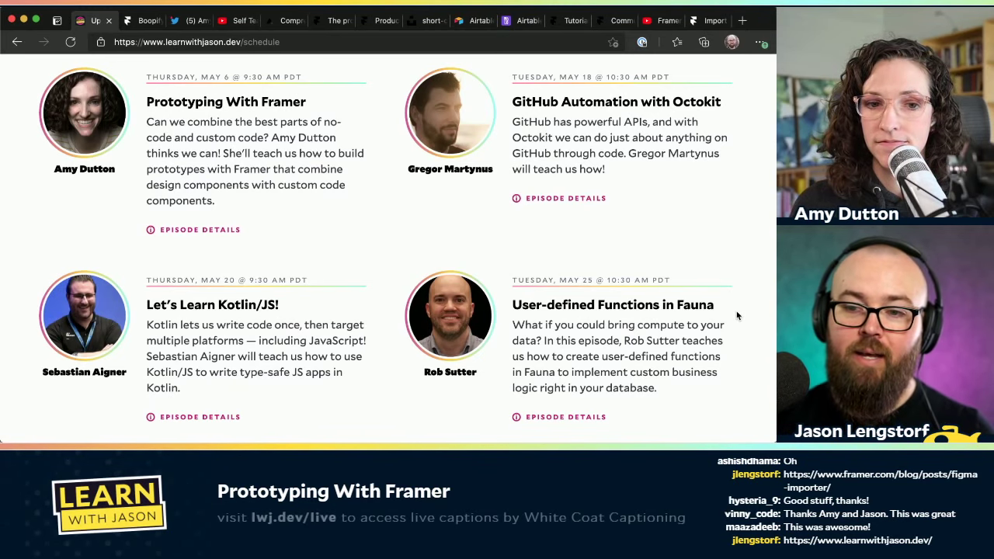
scroll(737, 316, down, 2)
scroll(737, 315, down, 1)
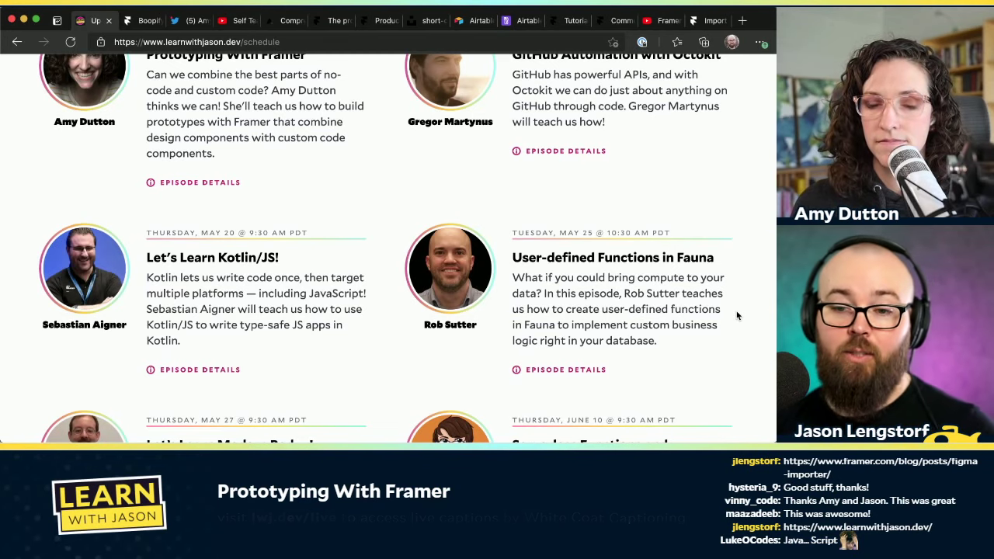
scroll(737, 316, down, 2)
scroll(737, 316, down, 3)
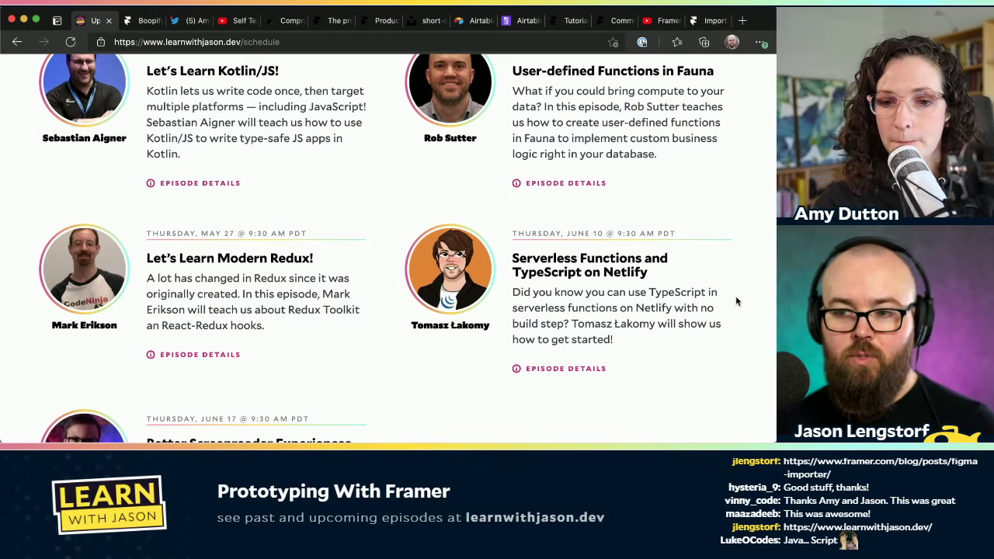
scroll(737, 301, down, 2)
scroll(737, 301, down, 2)
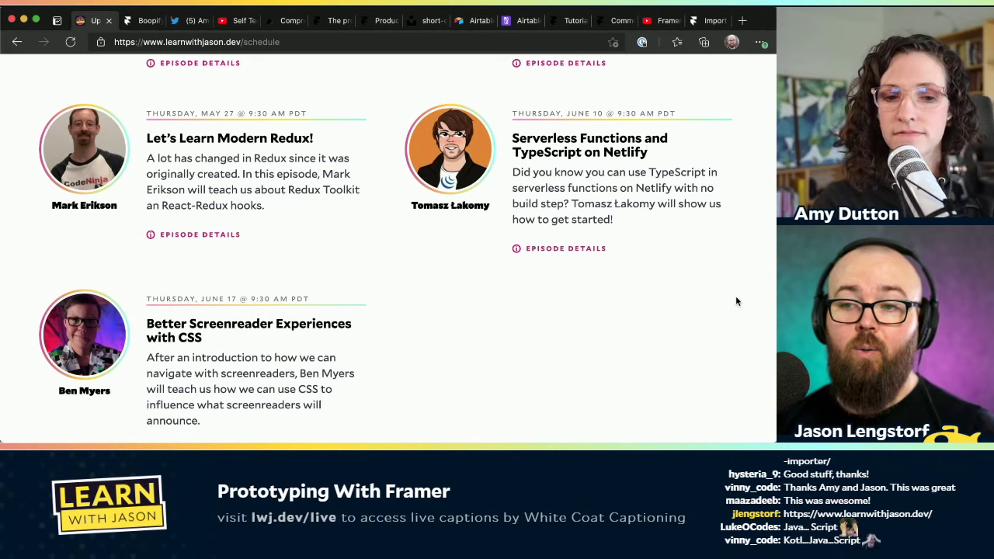
scroll(737, 302, up, 5)
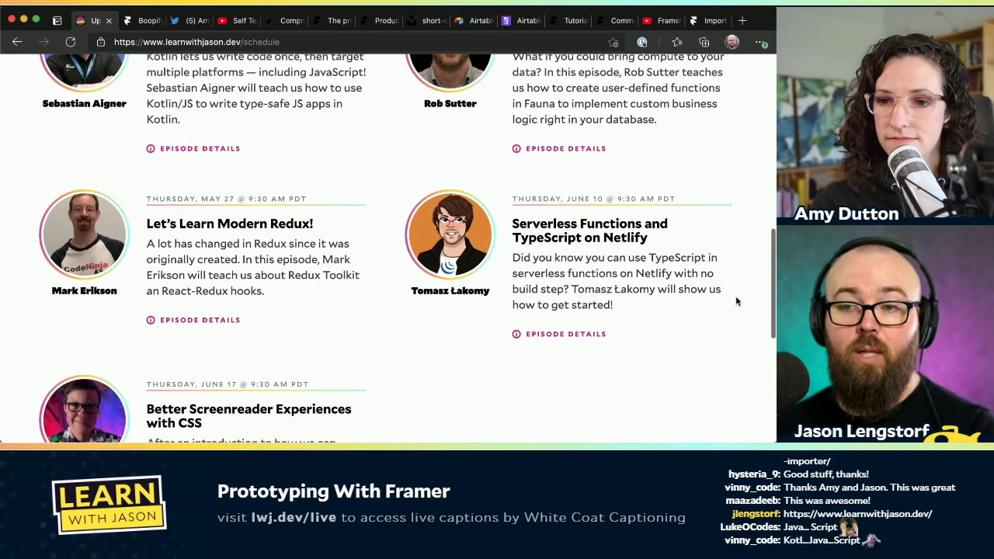
scroll(736, 301, up, 3)
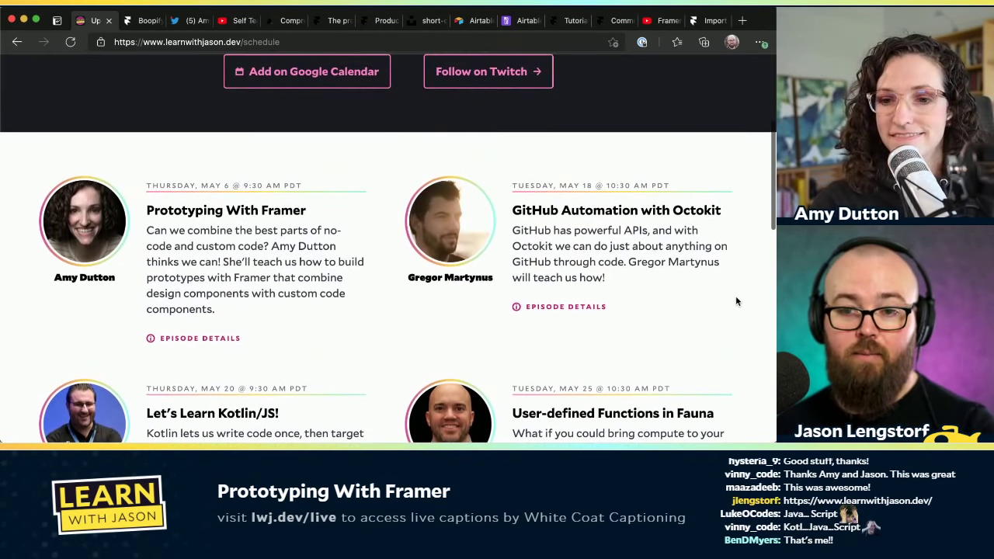